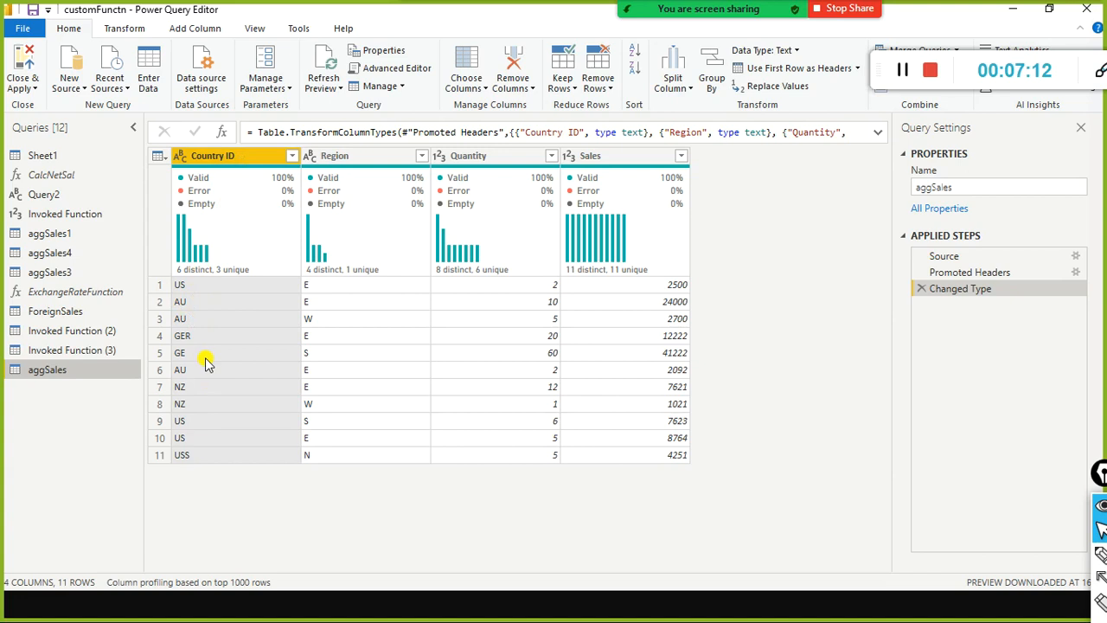
mouse_move(146, 327)
mouse_down()
mouse_move(178, 371)
mouse_move(230, 370)
mouse_up()
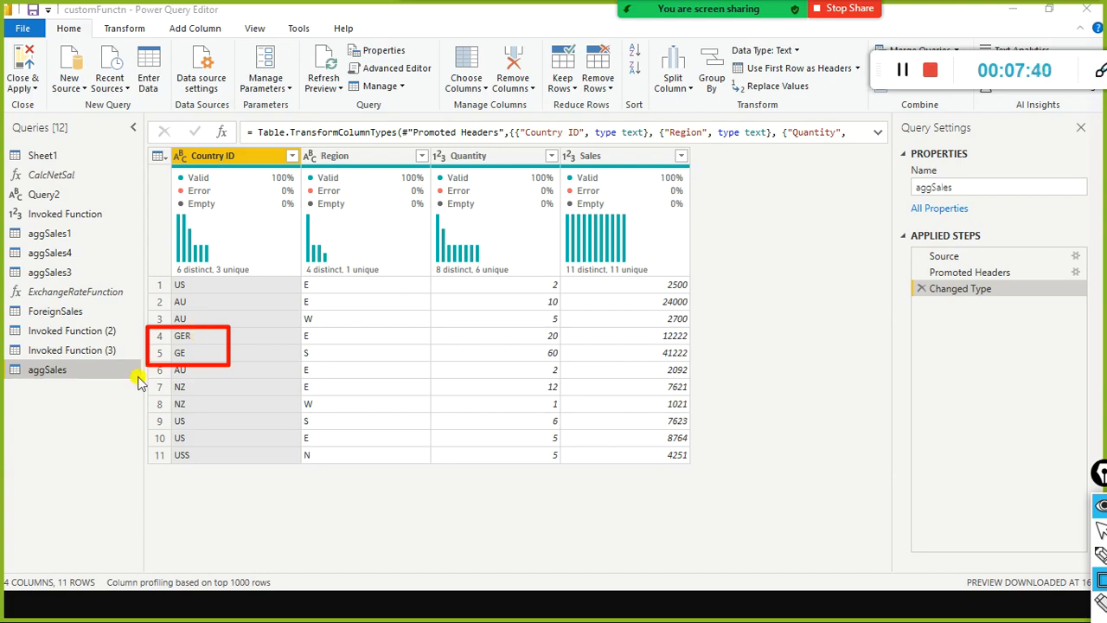
mouse_move(3, 442)
mouse_down()
mouse_move(130, 368)
mouse_move(91, 408)
mouse_move(161, 346)
mouse_up()
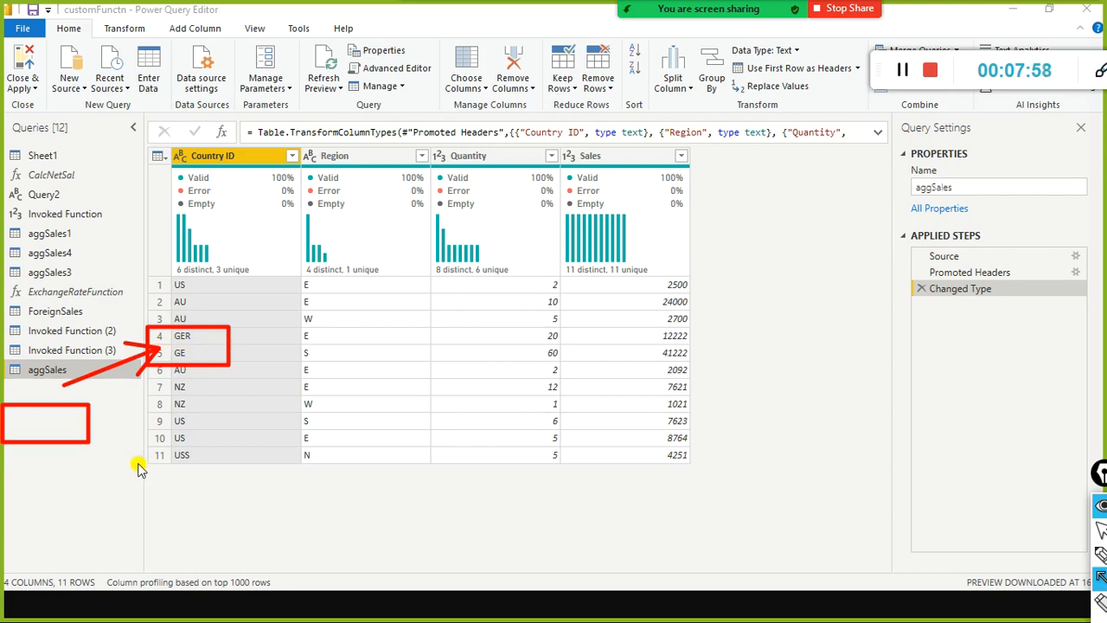
drag(58, 496, 163, 453)
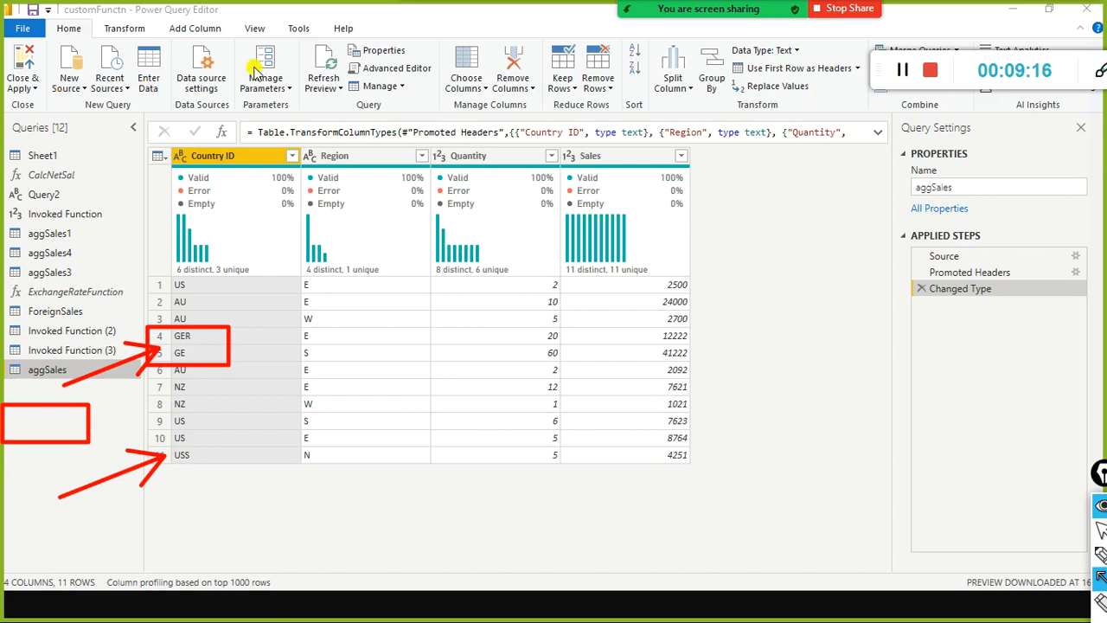
Start a basic Group By of the aggSales query on Country ID, with the new column named Total Sales.
click(127, 29)
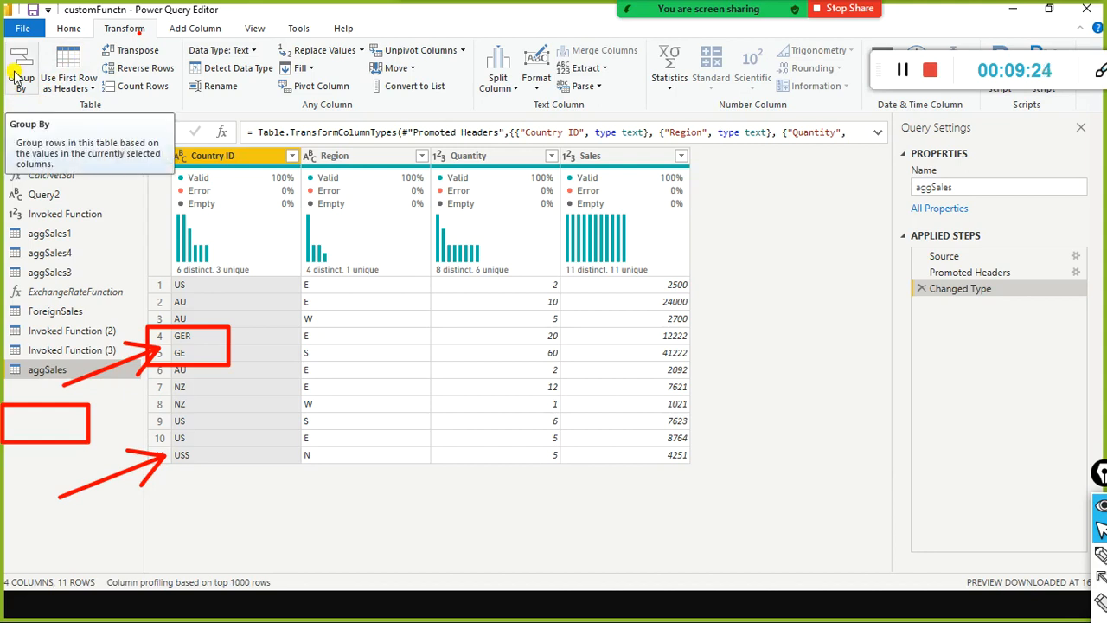
drag(3, 35, 37, 111)
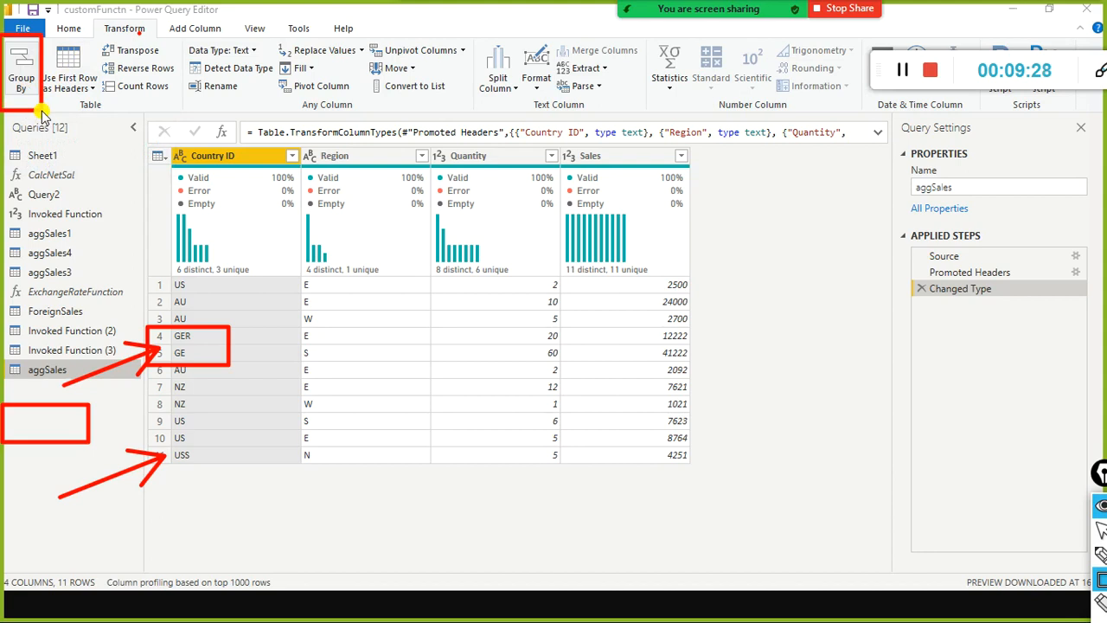
key(ctrl+shift+7)
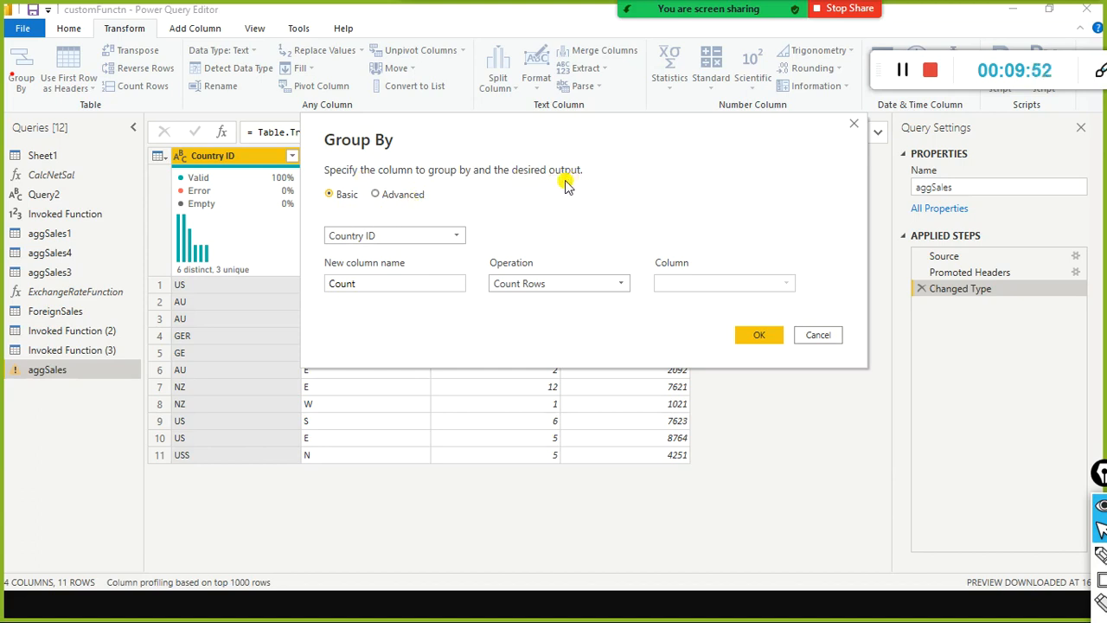
drag(471, 134, 539, 266)
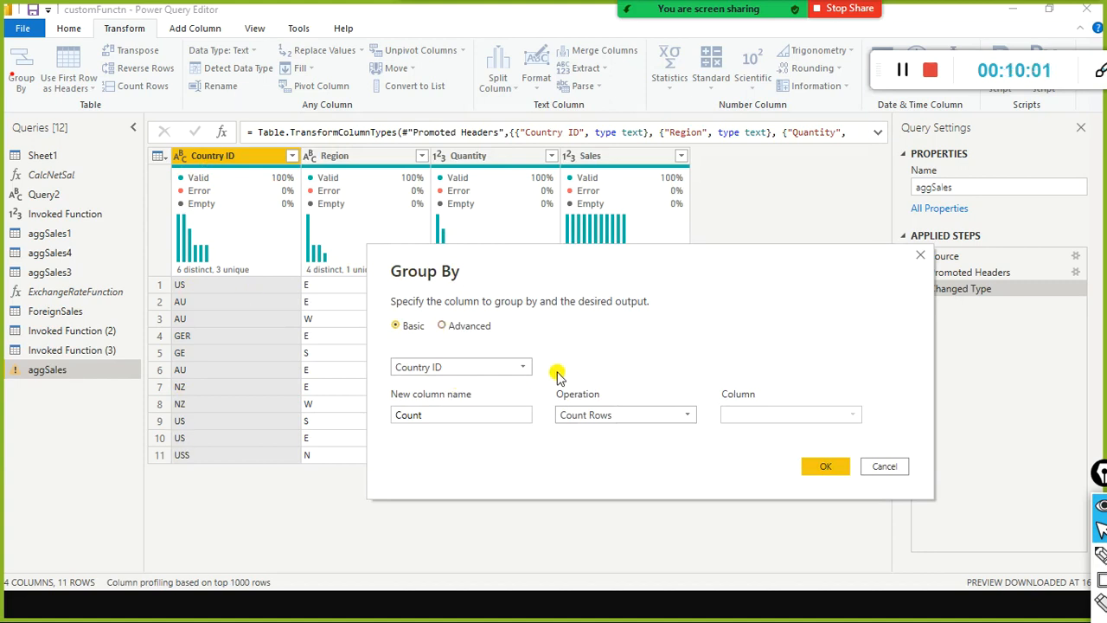
click(523, 367)
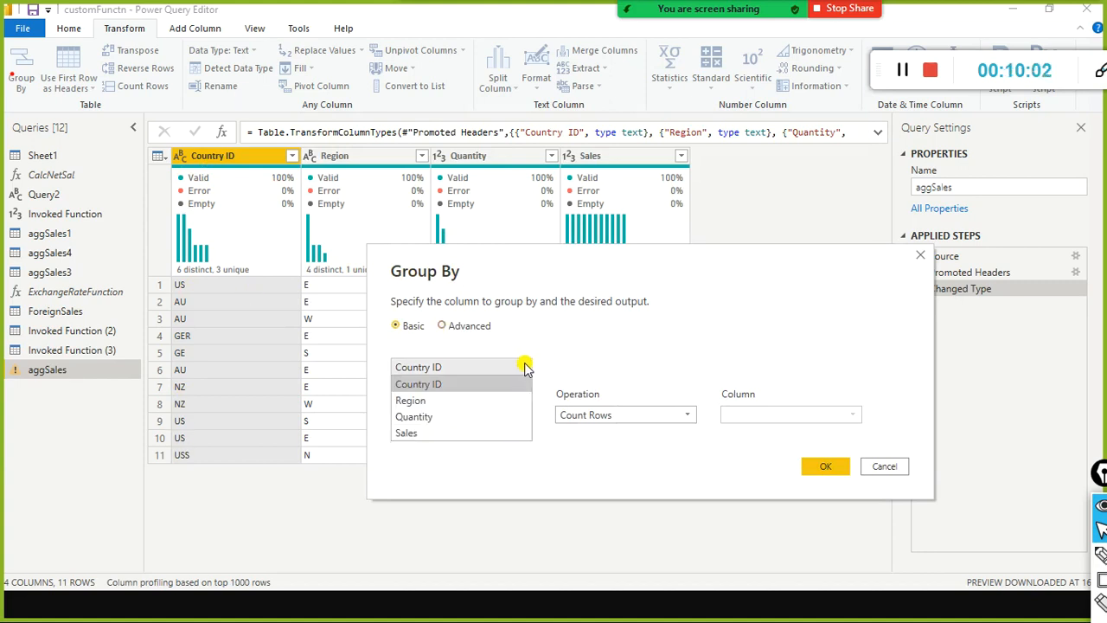
click(525, 367)
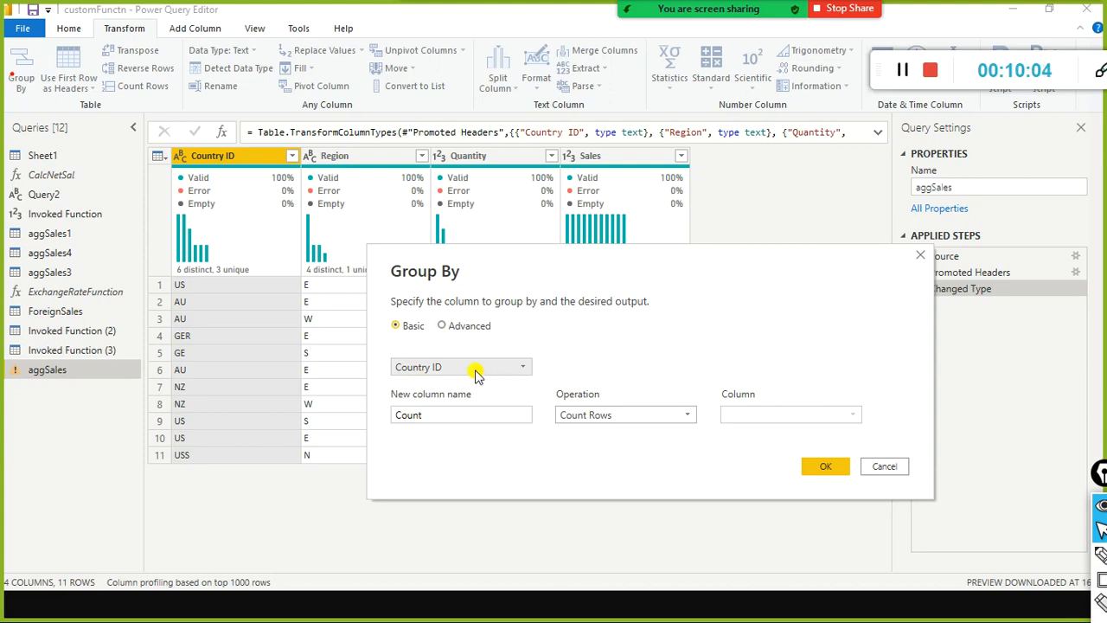
drag(485, 412, 305, 399)
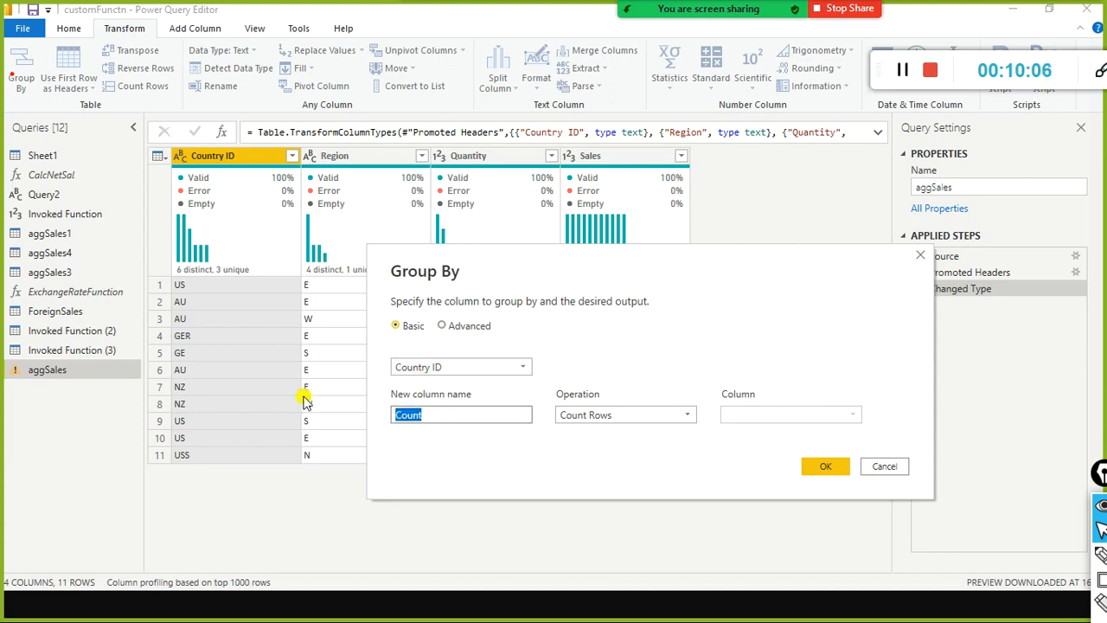
text(Total Sales)
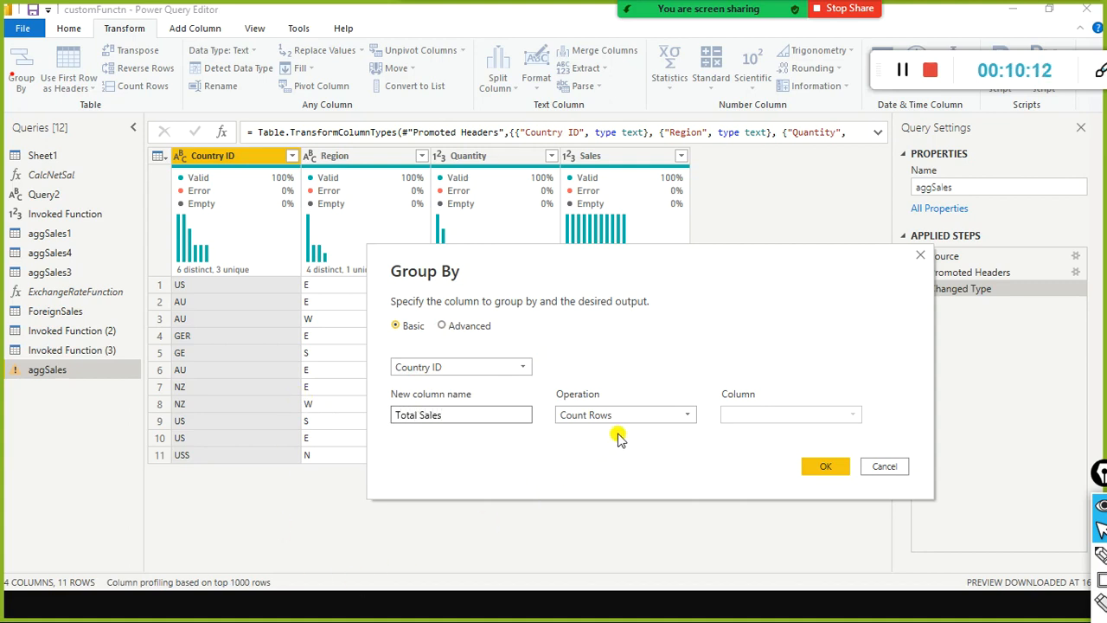
Set the Total Sales aggregation to the Sum operation on the Sales column.
click(690, 421)
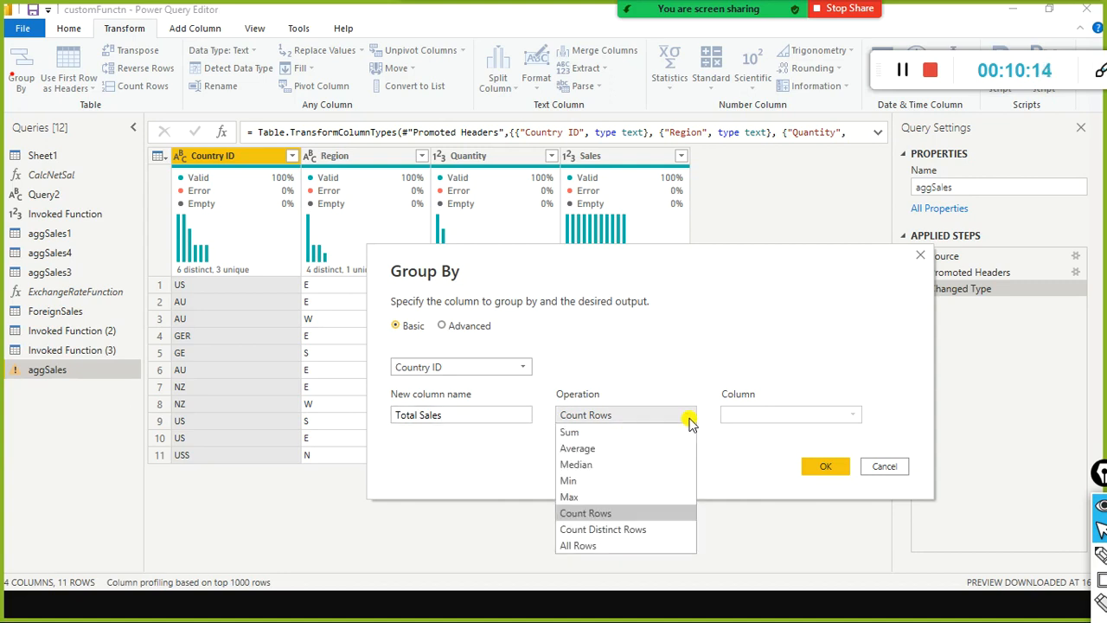
click(628, 435)
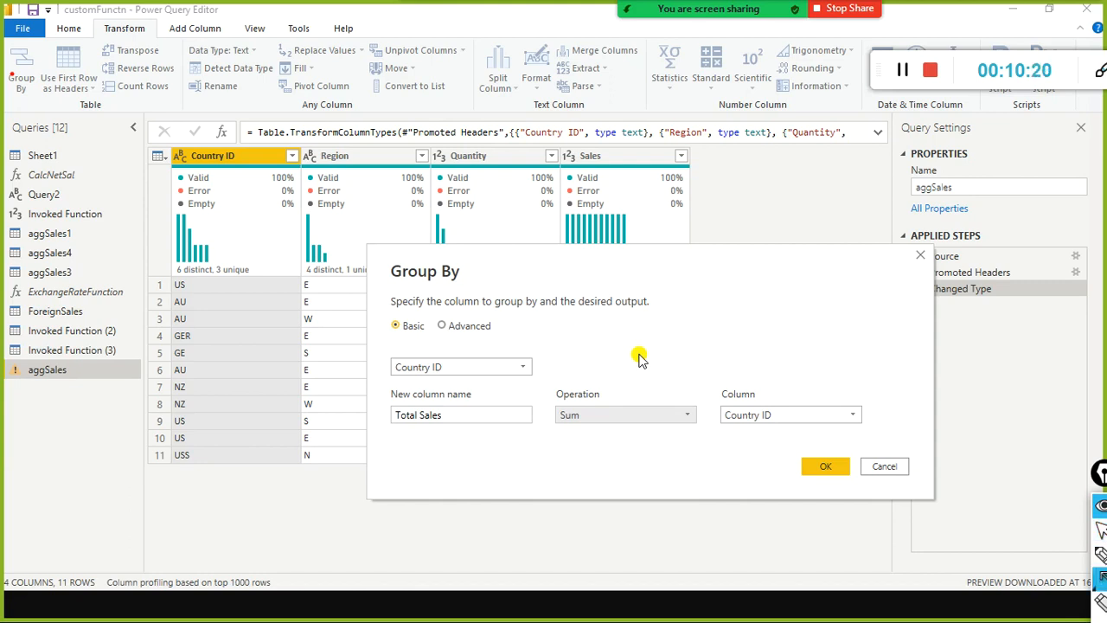
drag(635, 319, 636, 396)
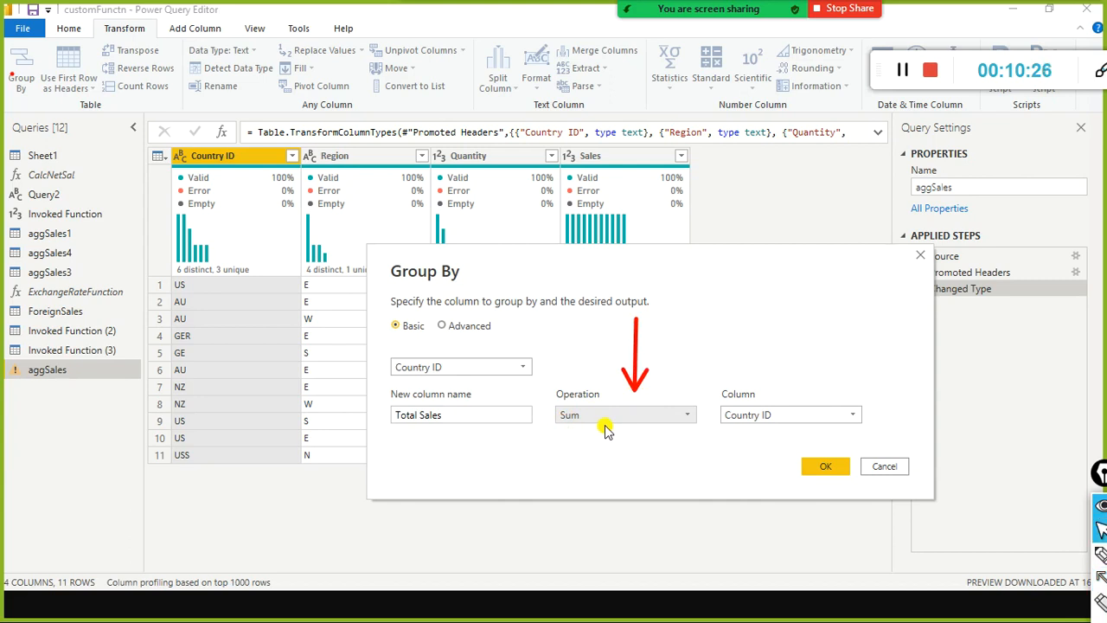
click(688, 417)
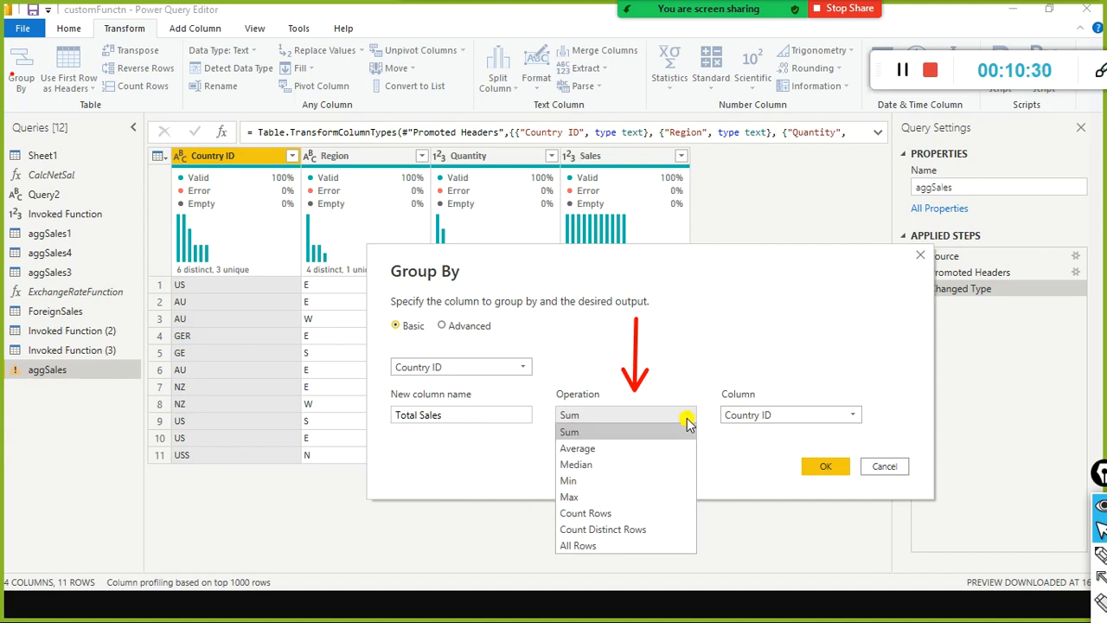
click(687, 420)
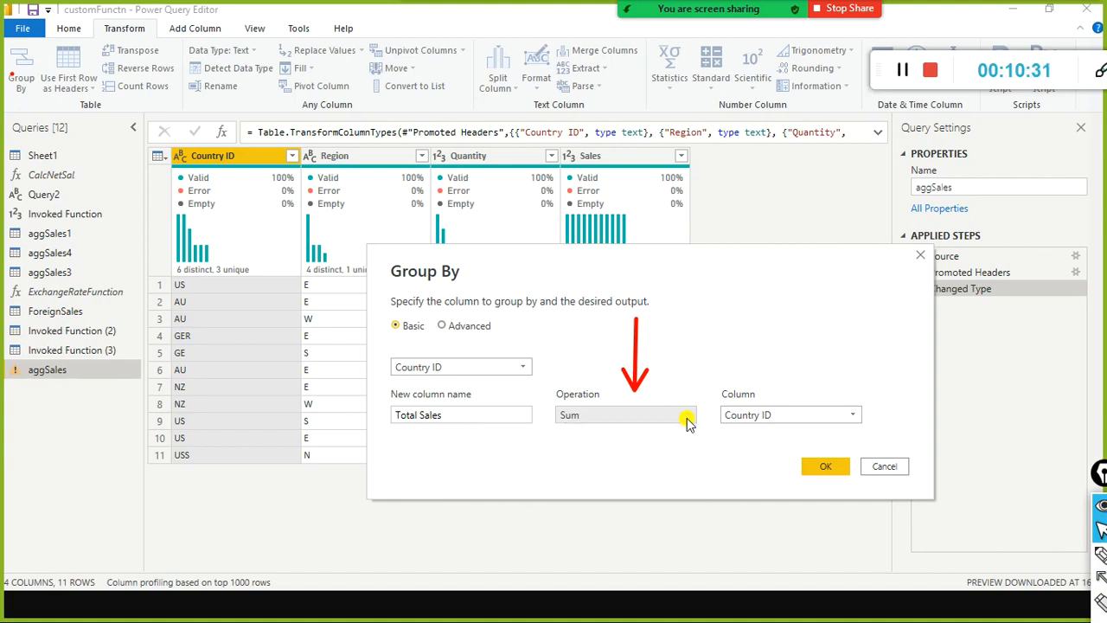
click(852, 422)
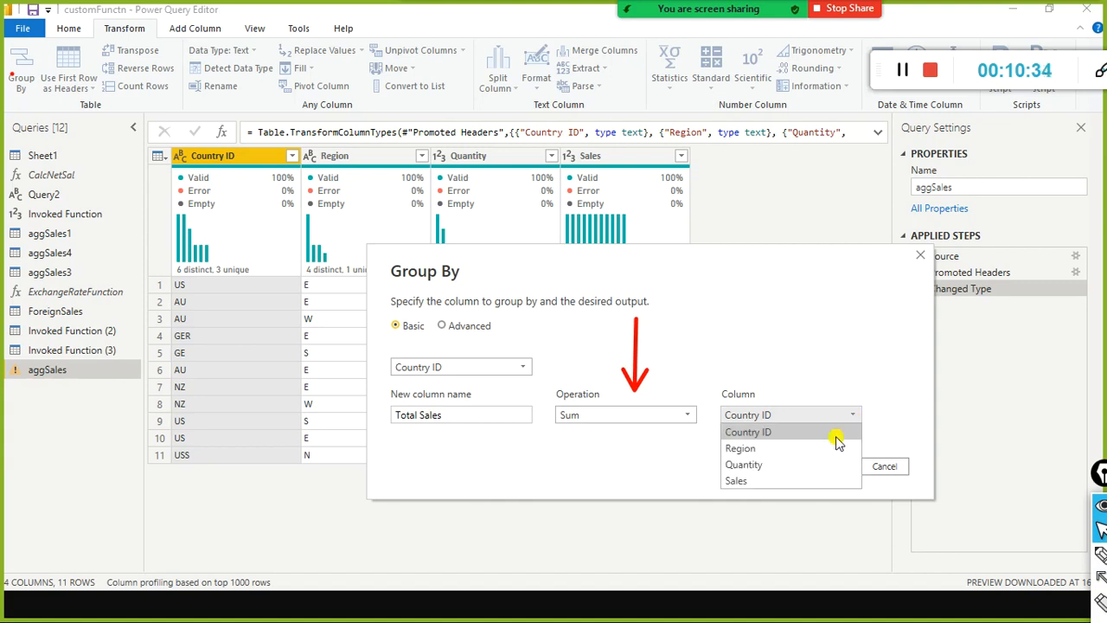
click(805, 481)
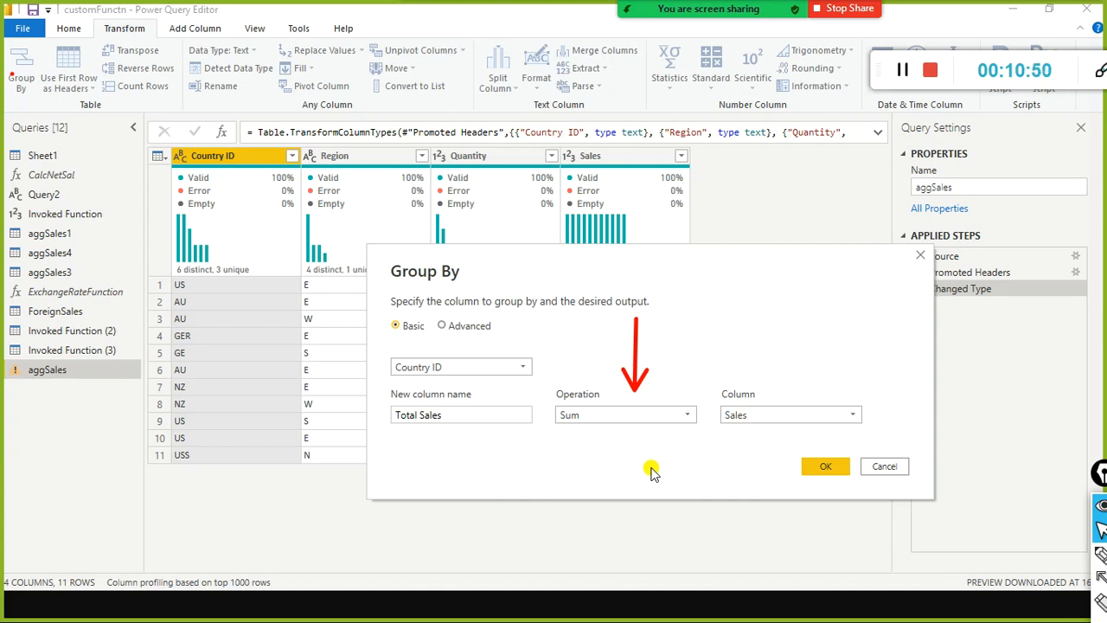
key(ctrl+shift+3)
drag(476, 87, 532, 50)
mouse_move(708, 269)
mouse_down()
mouse_move(701, 292)
mouse_move(801, 273)
mouse_move(898, 282)
mouse_up()
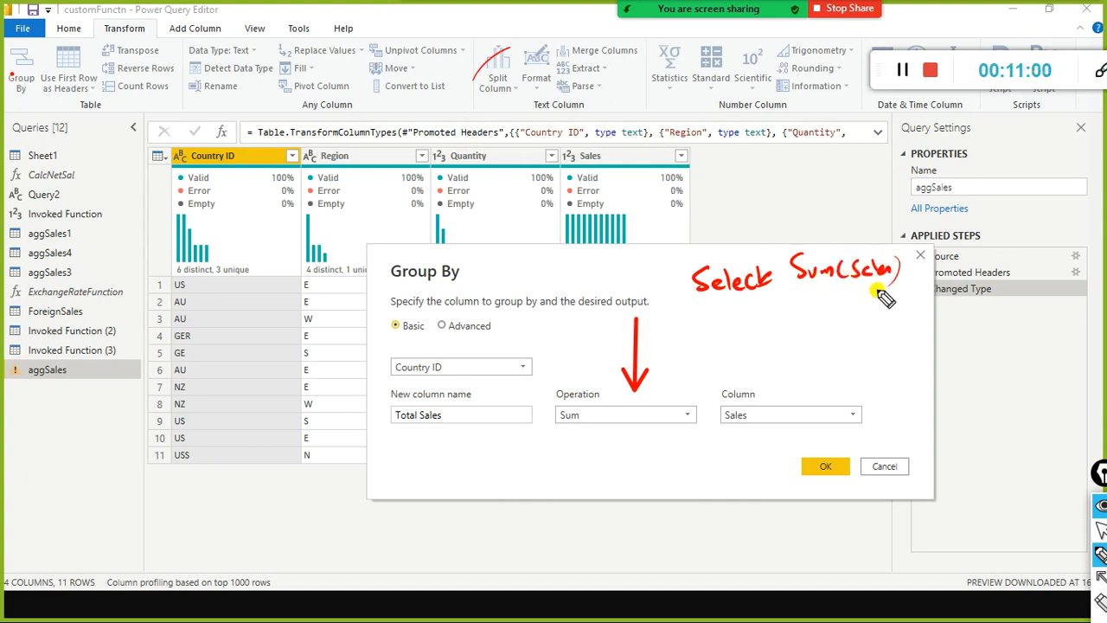
mouse_move(734, 311)
mouse_down()
mouse_move(863, 313)
mouse_move(920, 292)
mouse_up()
mouse_move(742, 340)
mouse_down()
mouse_move(724, 351)
mouse_move(741, 359)
mouse_move(774, 344)
mouse_move(818, 364)
mouse_move(817, 339)
mouse_up()
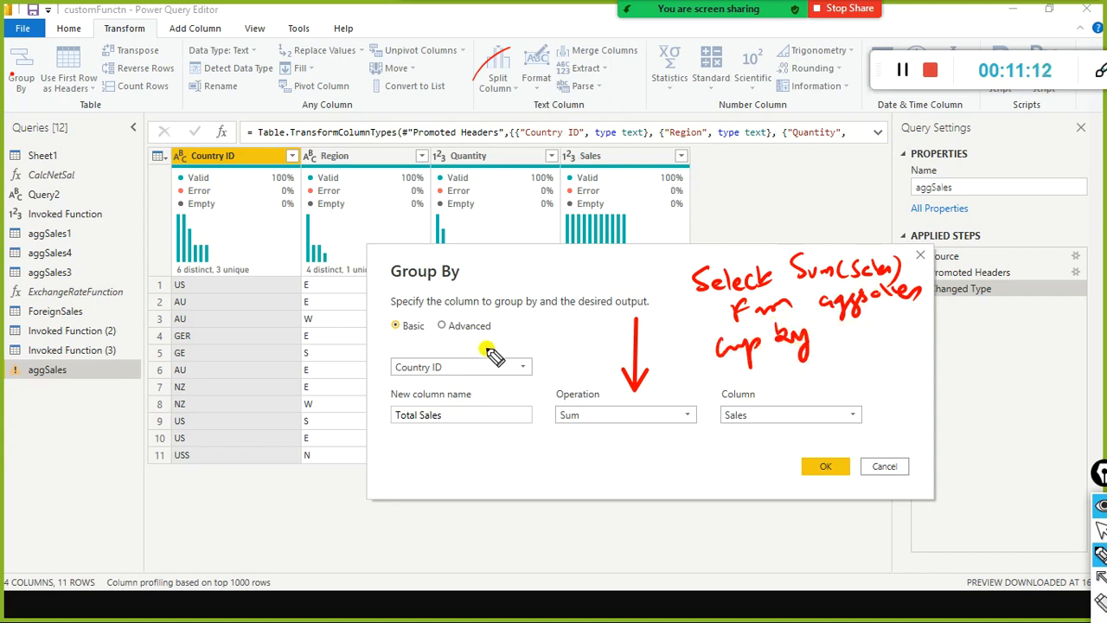
drag(536, 360, 711, 326)
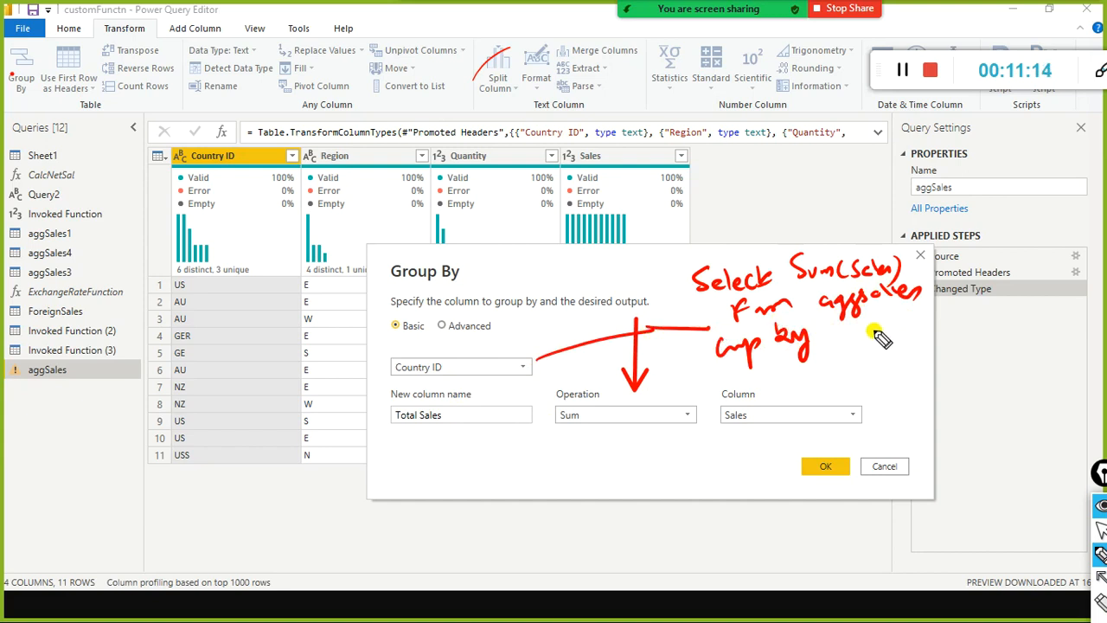
mouse_move(841, 331)
mouse_down()
mouse_move(842, 343)
mouse_move(891, 337)
mouse_move(917, 316)
mouse_move(932, 328)
mouse_up()
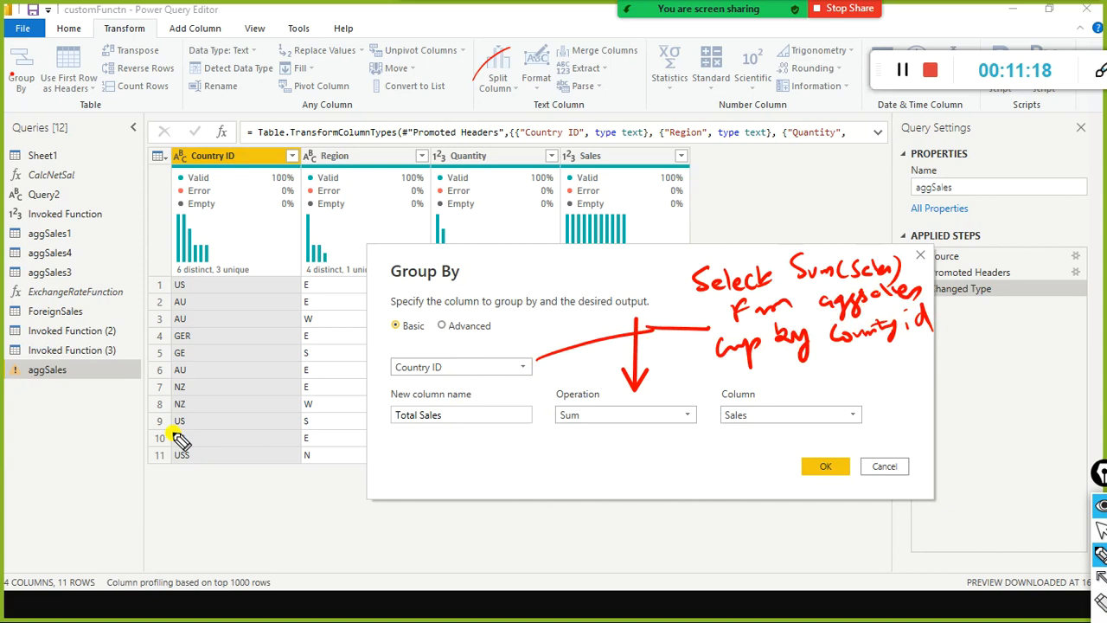
key(ctrl+shift+7)
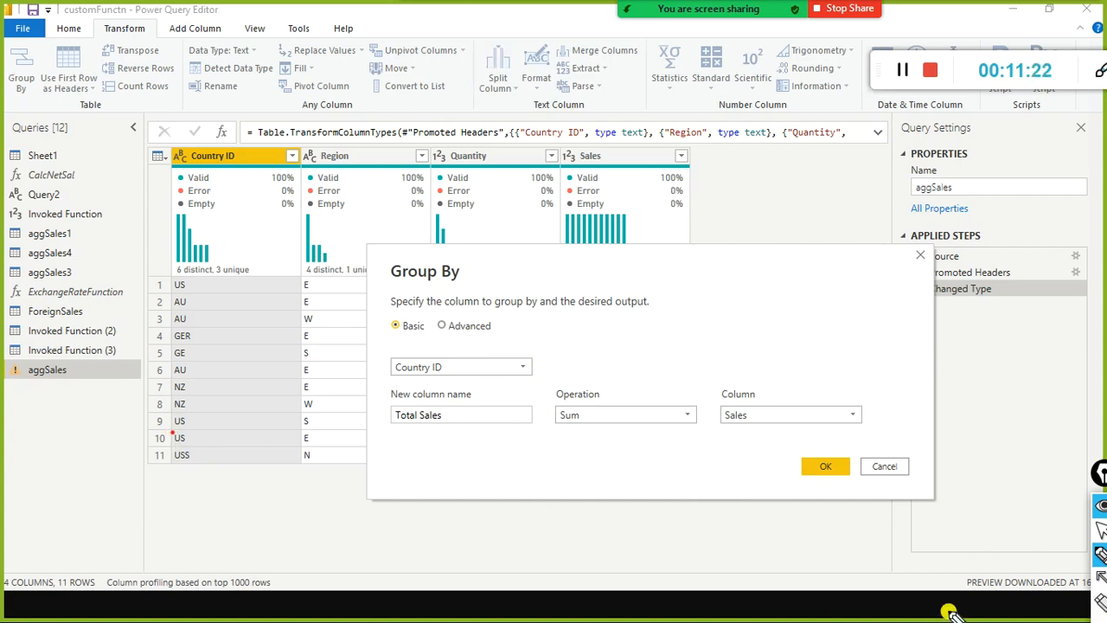
Apply the Country ID grouping, and delete the resulting Grouped Rows step from the aggSales query.
key(ctrl+shift+1)
click(827, 472)
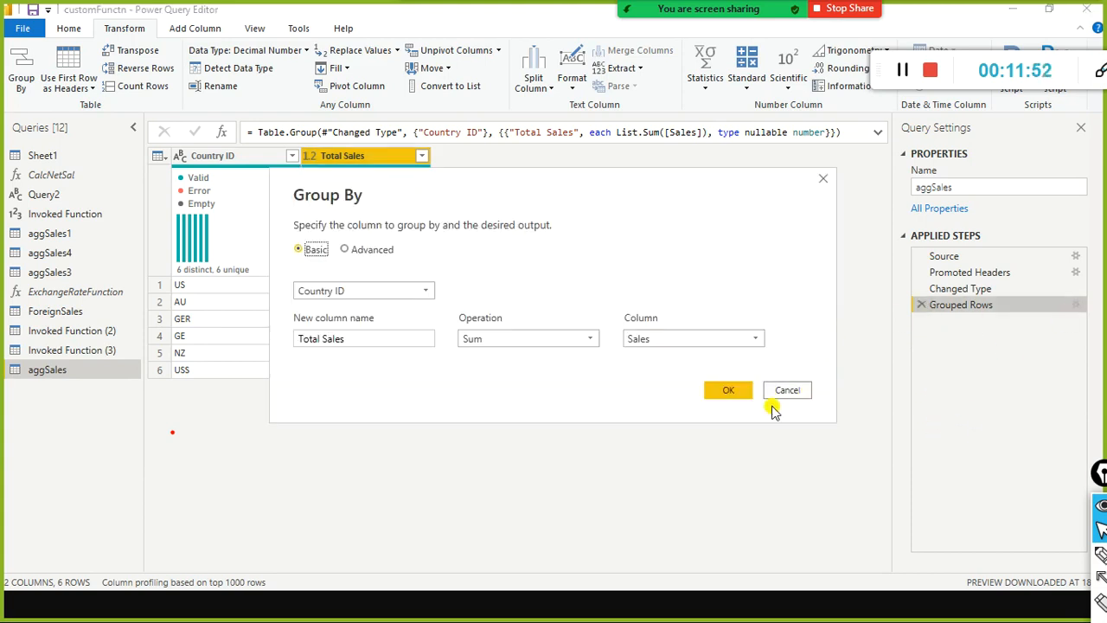
click(791, 389)
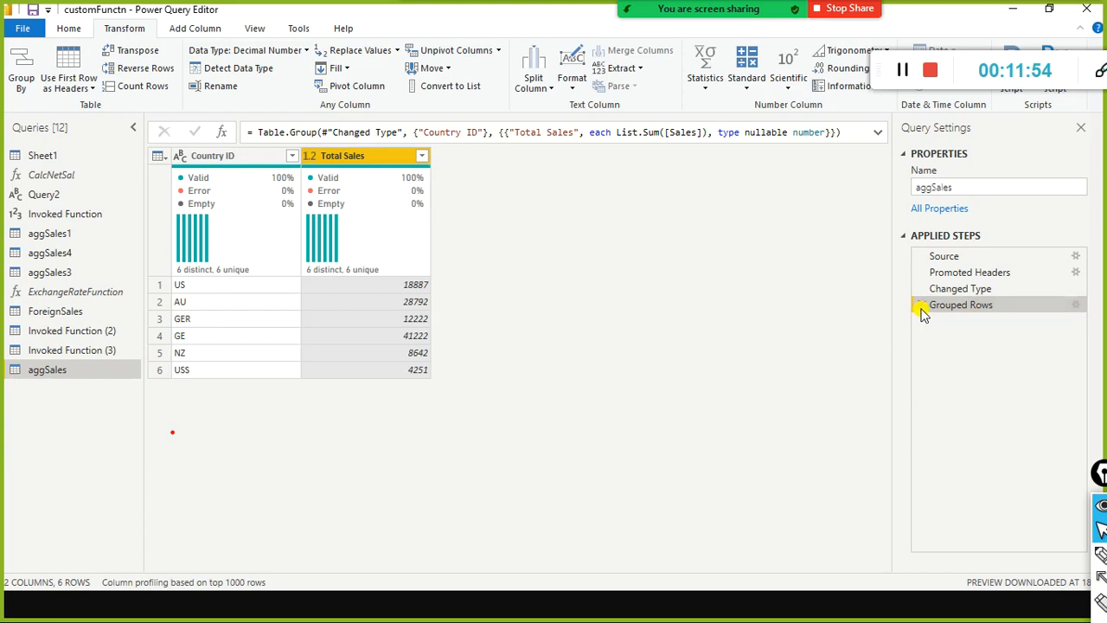
click(921, 307)
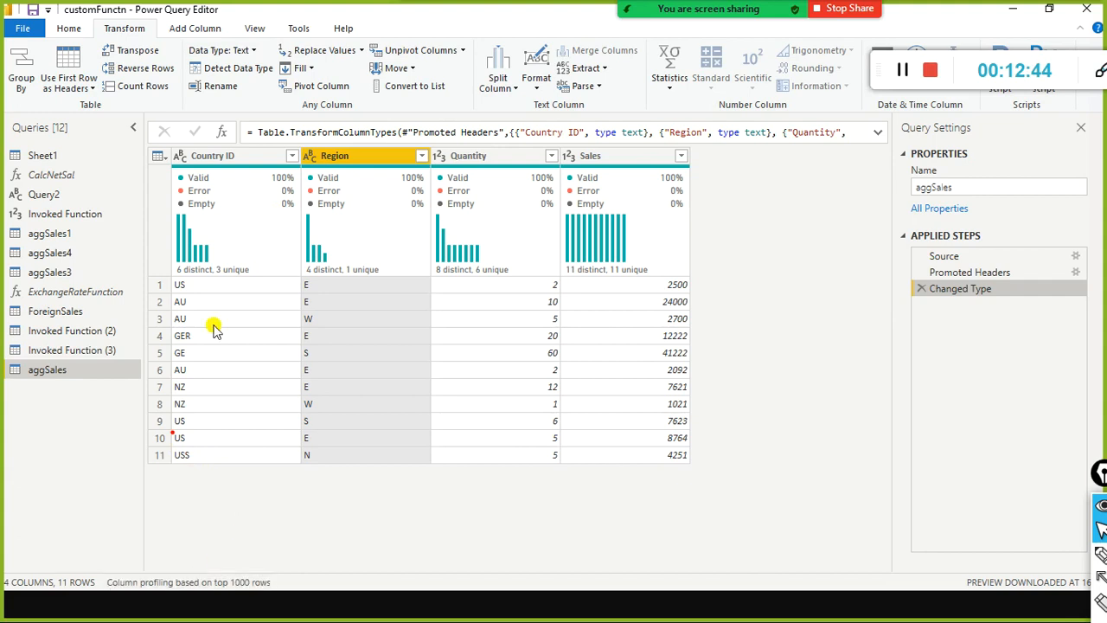
Replace the value GER with GE in the Country ID column.
right_click(238, 161)
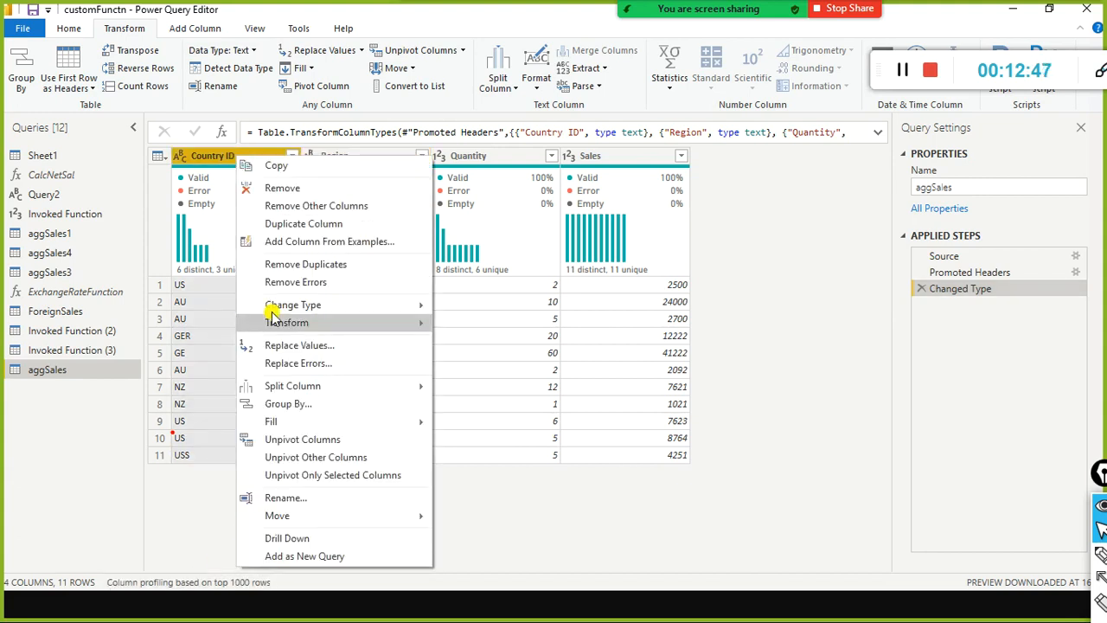
click(320, 348)
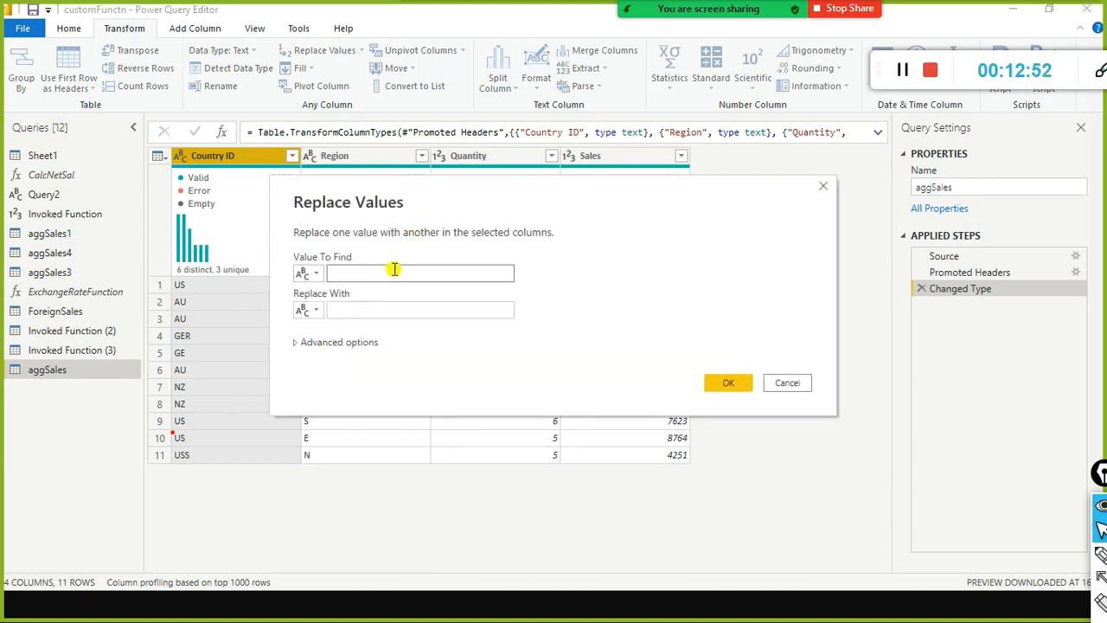
text(GER)
click(412, 309)
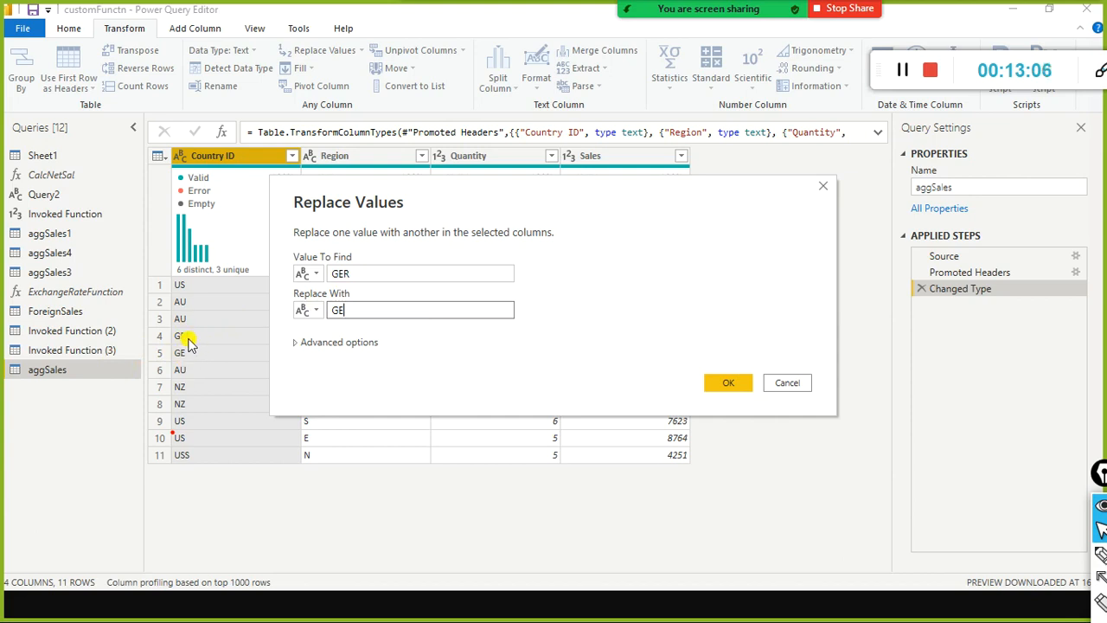
click(745, 386)
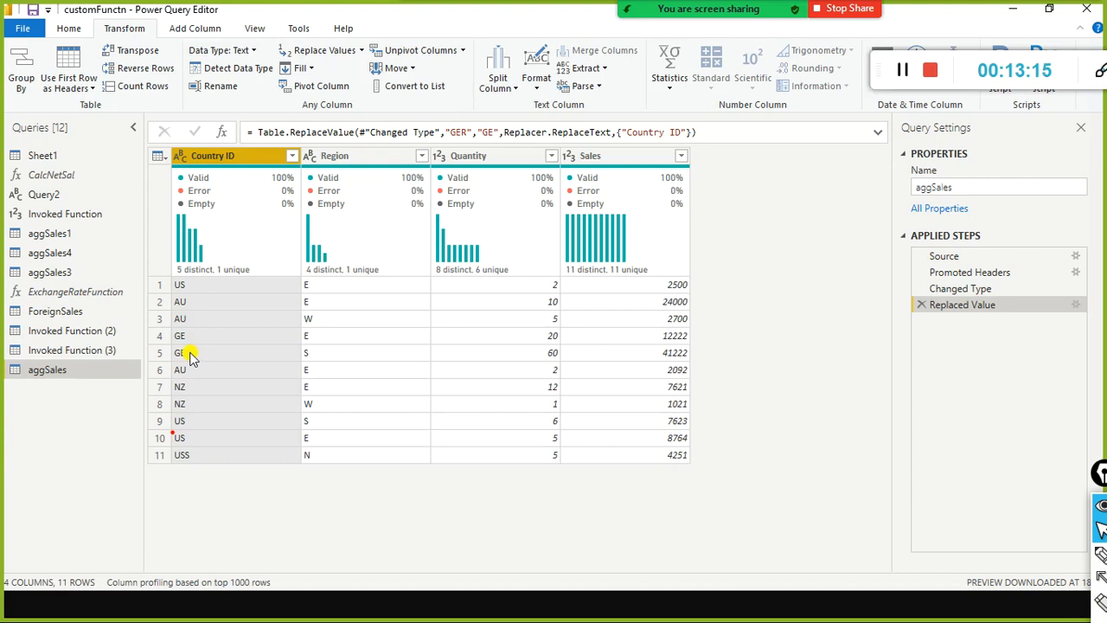
Replace the value USS with US in the Country ID column.
right_click(235, 157)
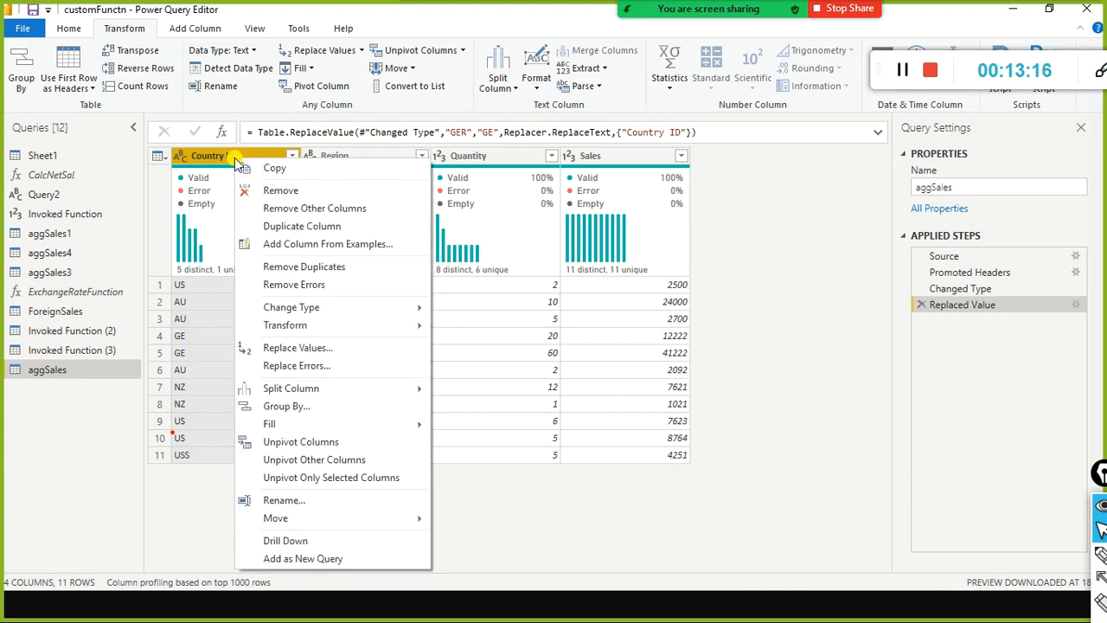
click(284, 350)
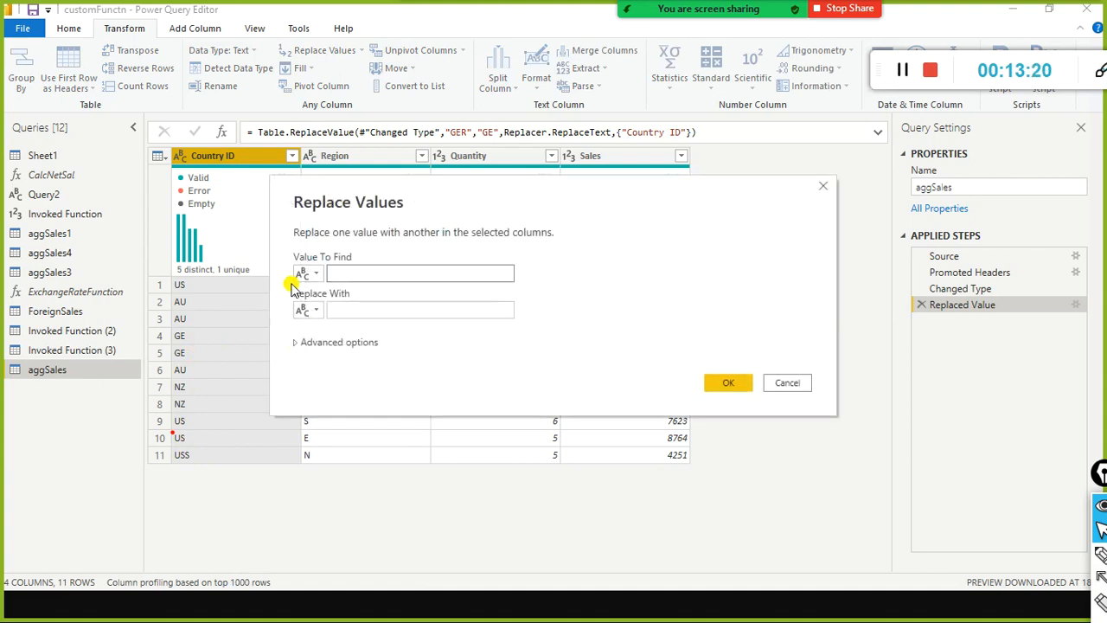
key(Tab)
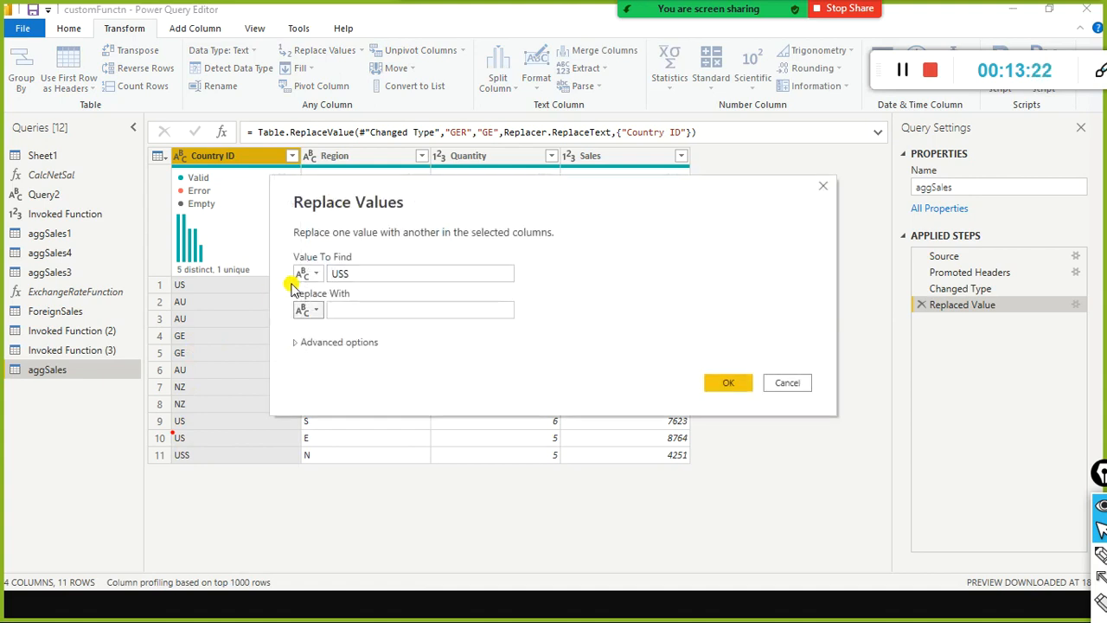
click(386, 313)
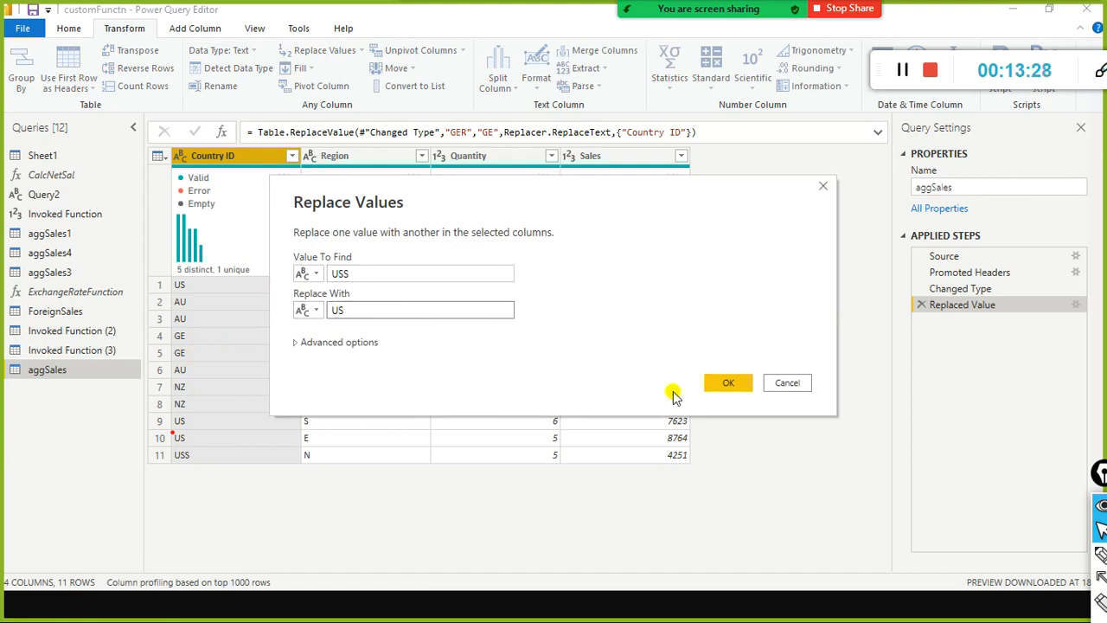
click(728, 383)
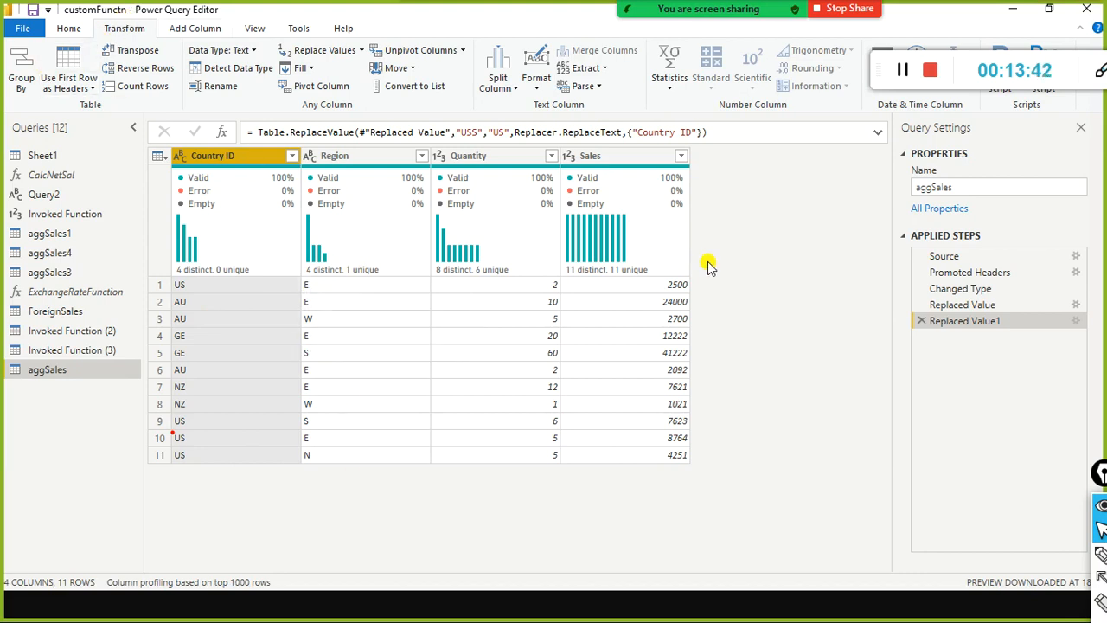
key(ctrl+shift+r)
drag(3, 38, 48, 108)
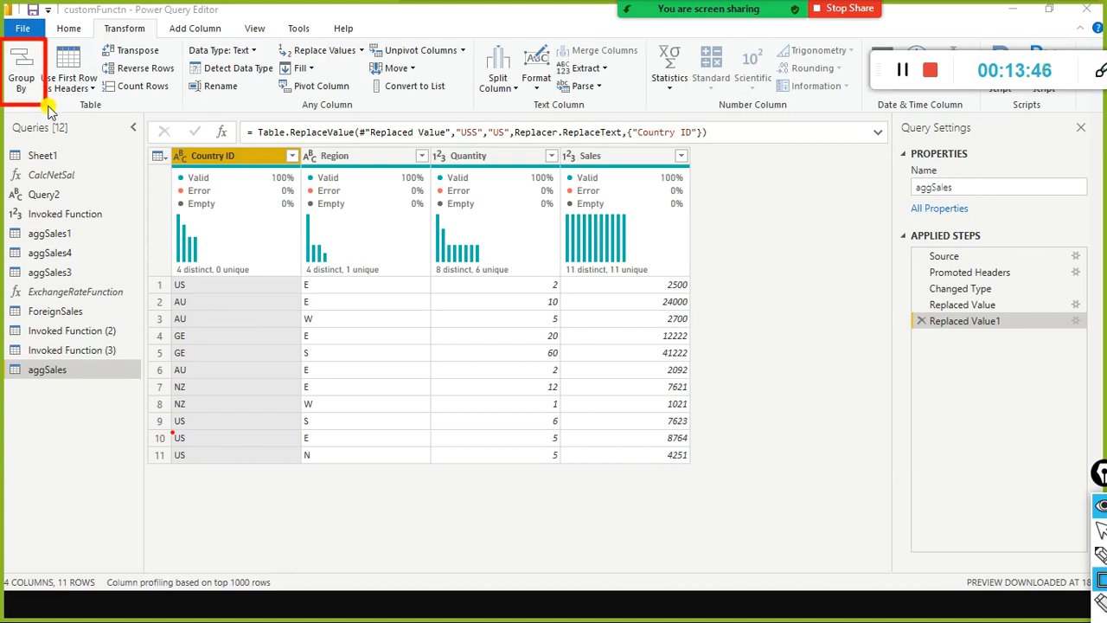
key(ctrl+shift+2)
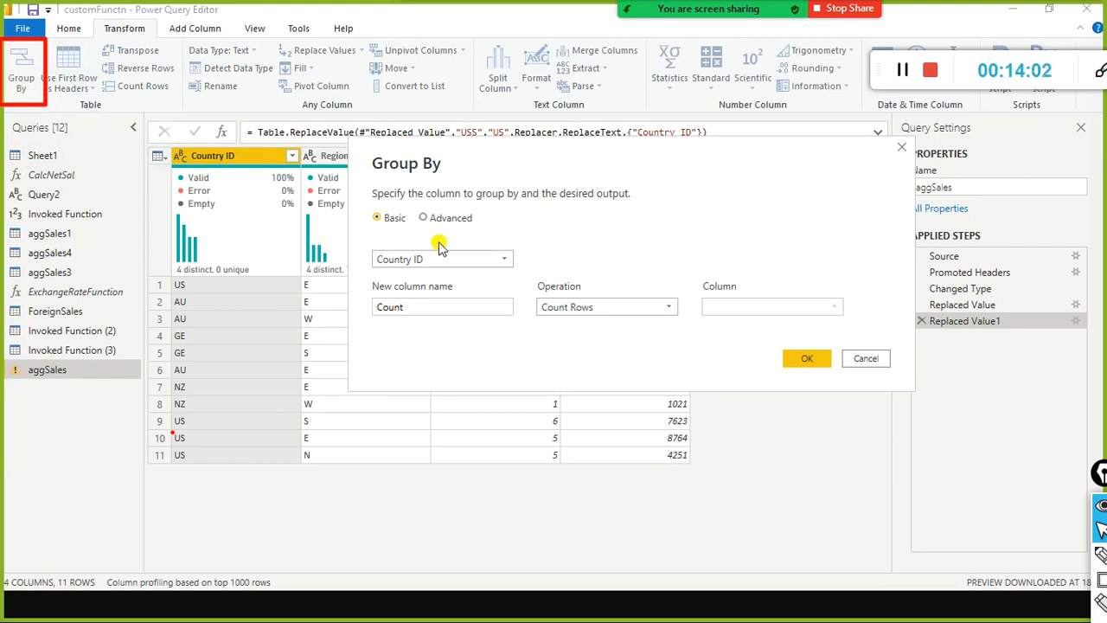
Name the new column Total Sales in the grouping by Country ID.
double_click(415, 307)
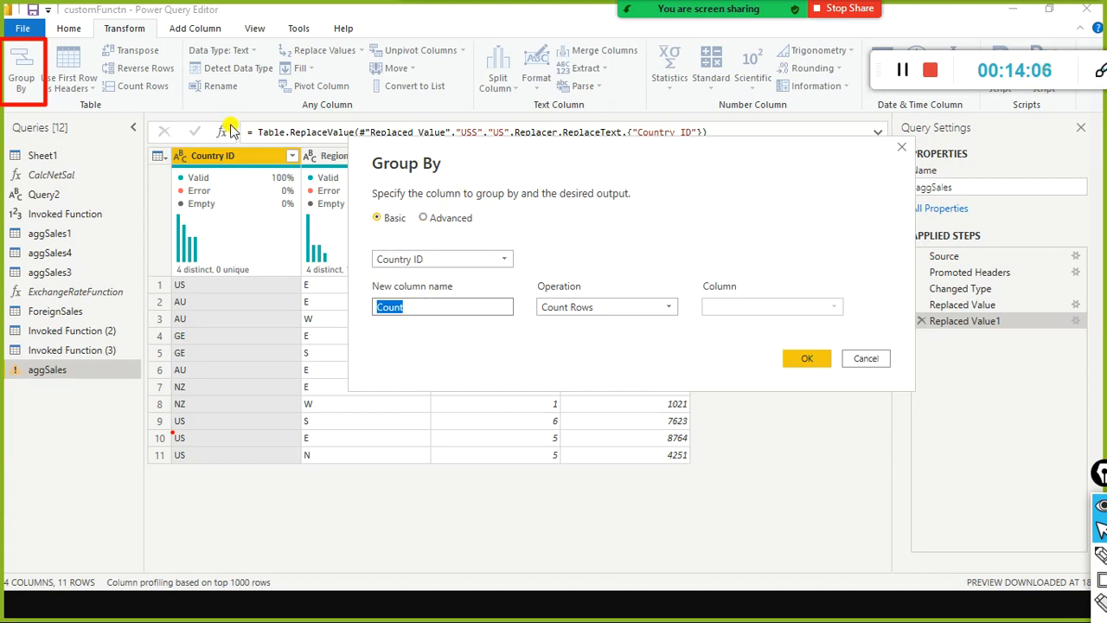
drag(226, 45, 220, 143)
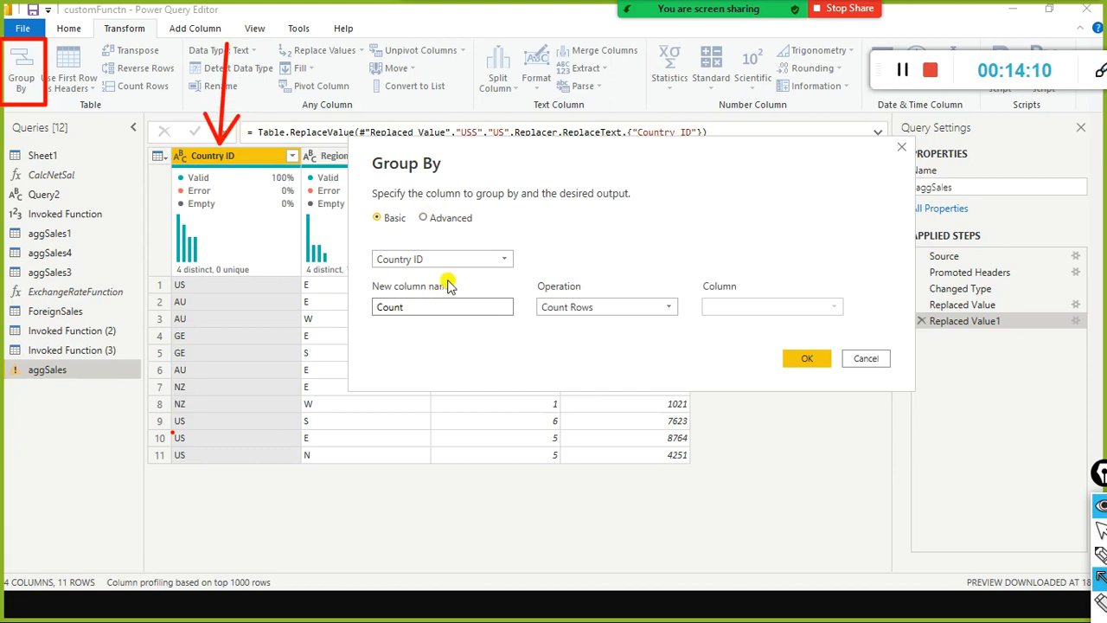
click(416, 303)
key(ctrl+a)
text(Tota)
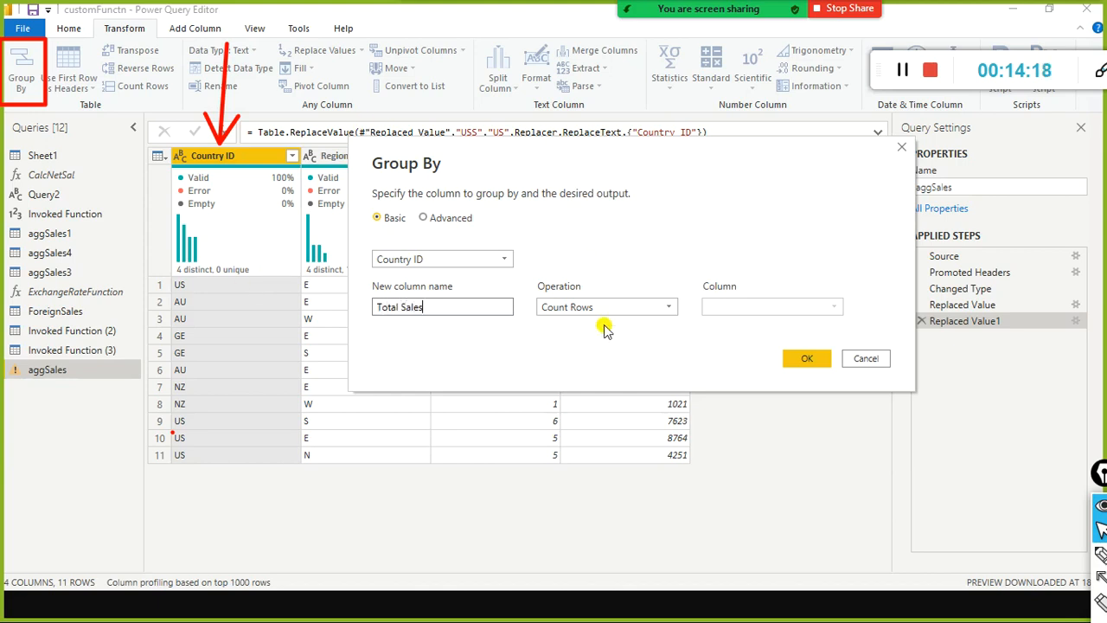
Set the Total Sales aggregation to Sum on the Sales column and apply the Country ID grouping.
click(637, 315)
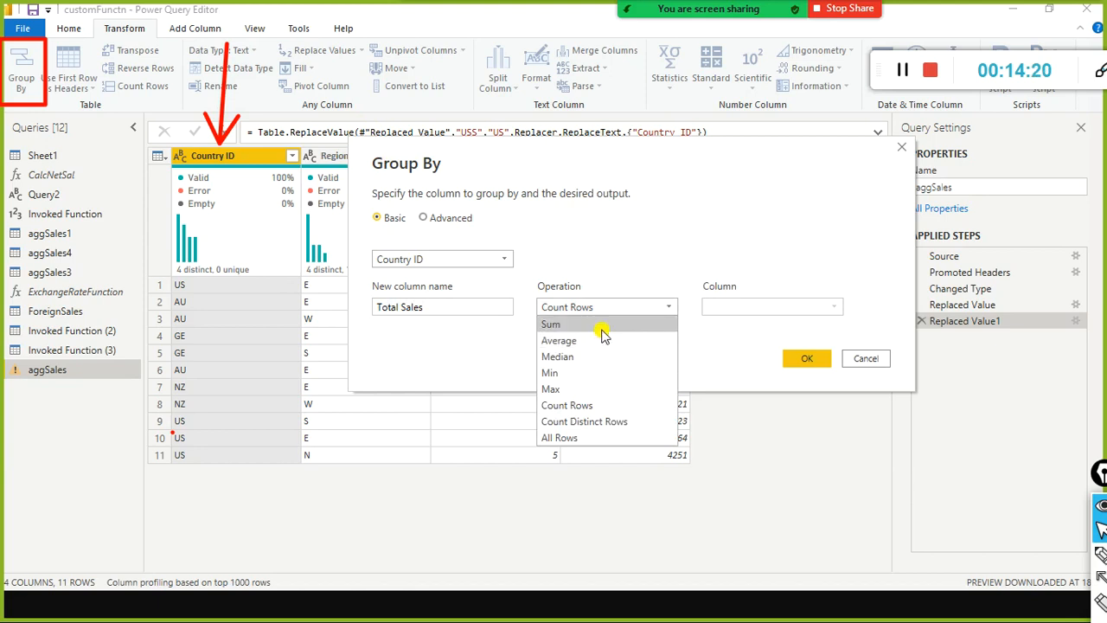
click(605, 324)
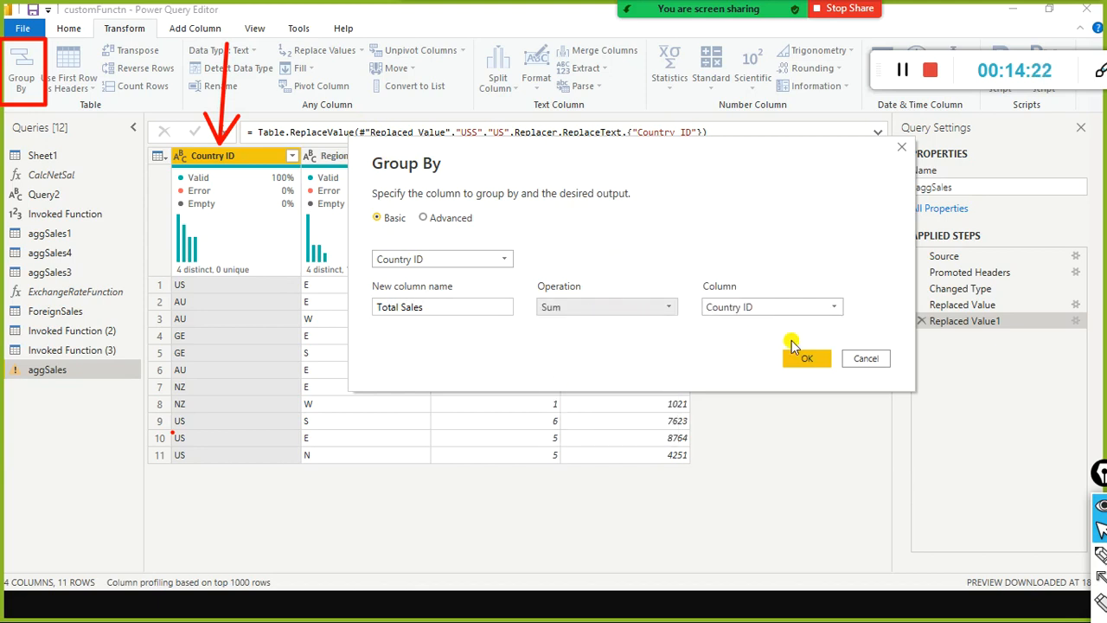
click(807, 311)
click(763, 372)
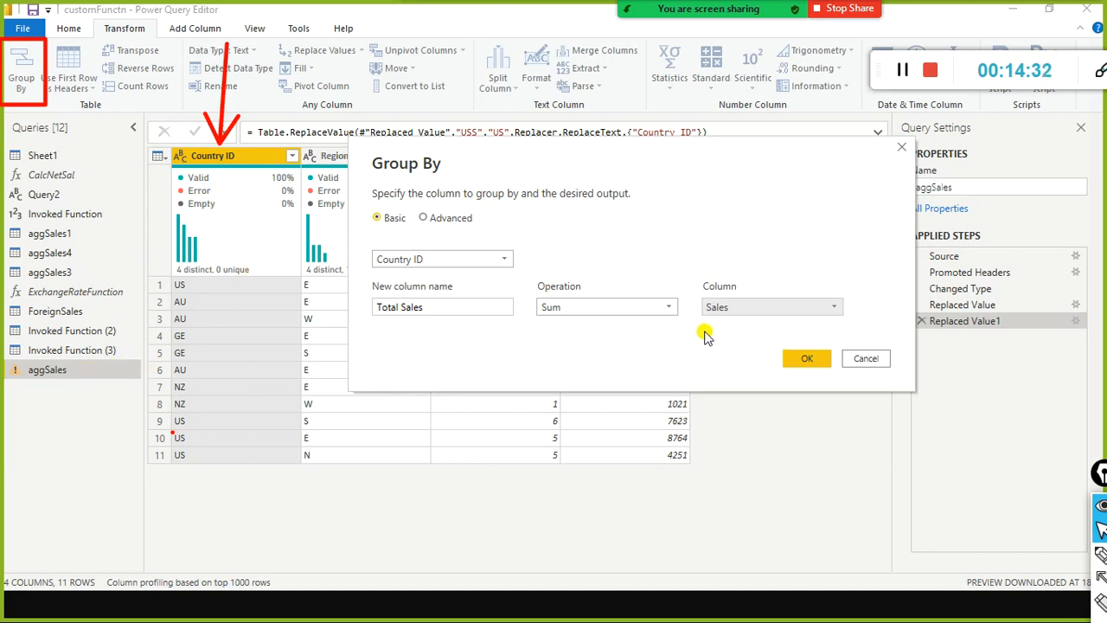
click(794, 367)
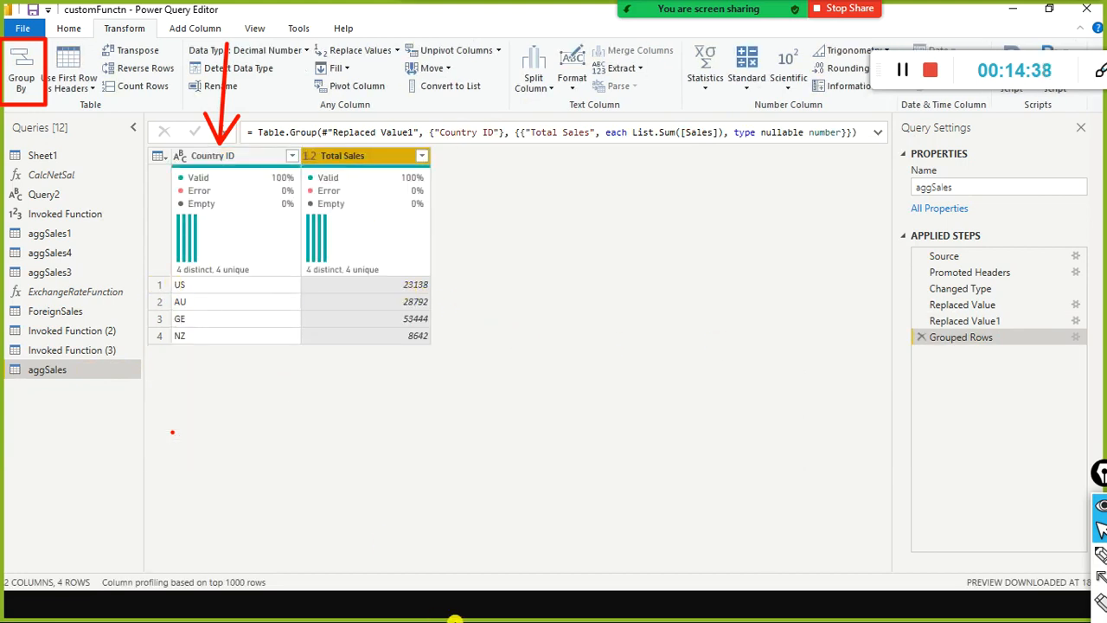
drag(144, 266, 222, 355)
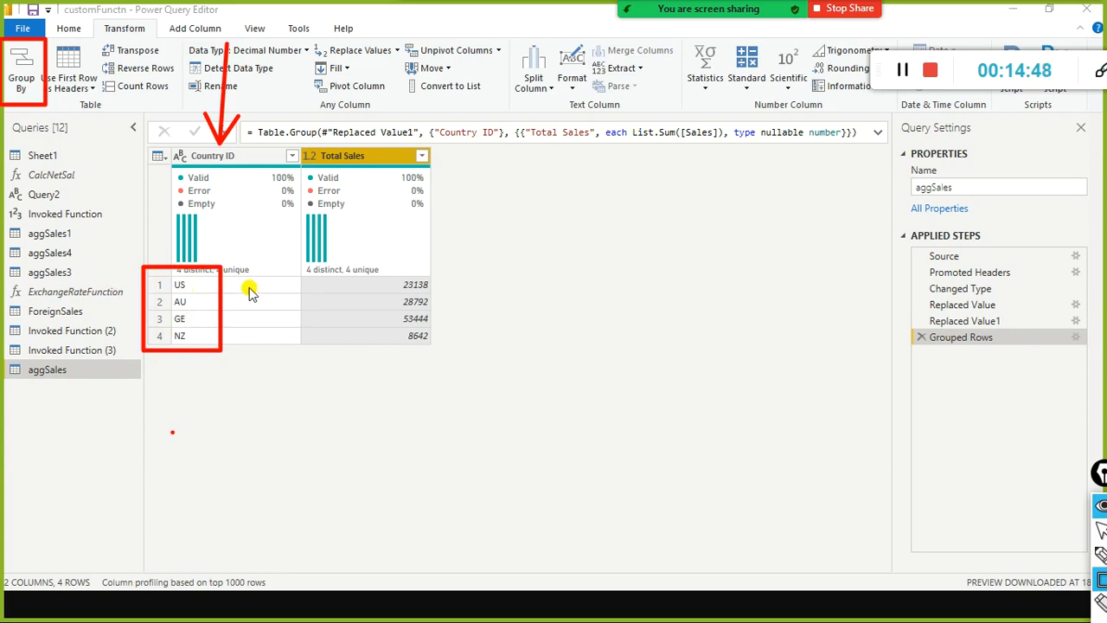
drag(385, 275, 444, 301)
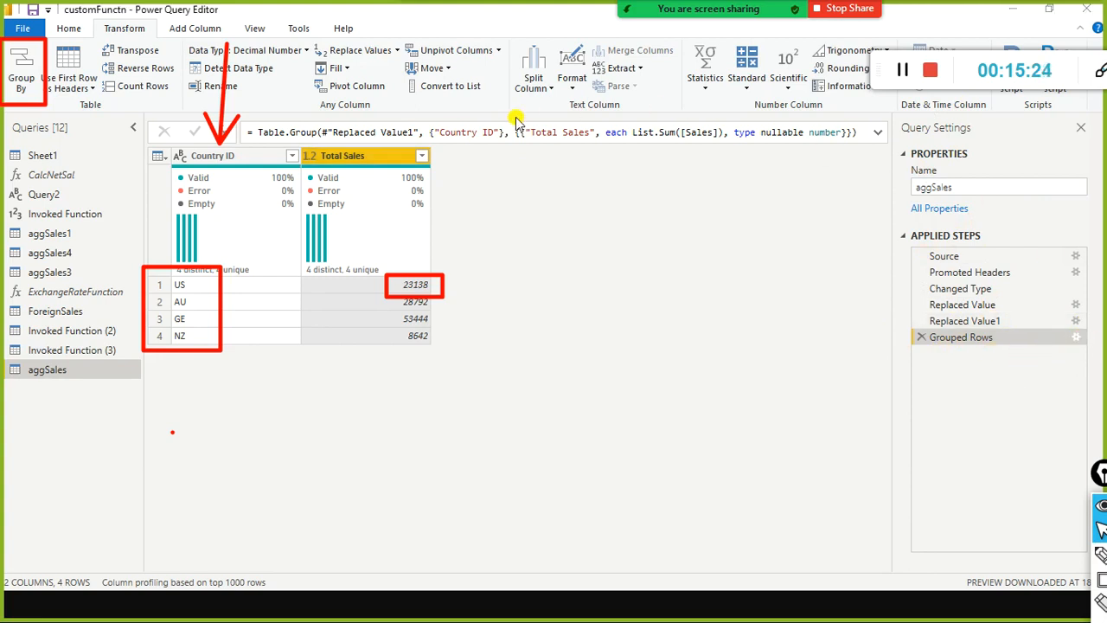
Change the Country ID grouping to Advanced mode and add a second aggregation named Total Quantity.
drag(408, 161, 651, 166)
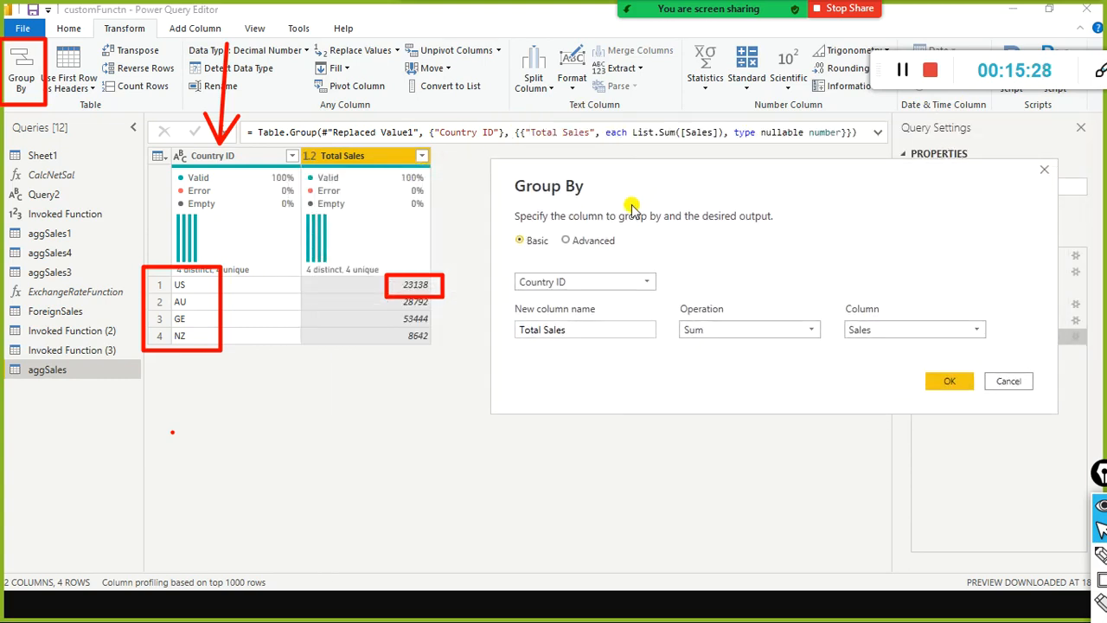
click(570, 244)
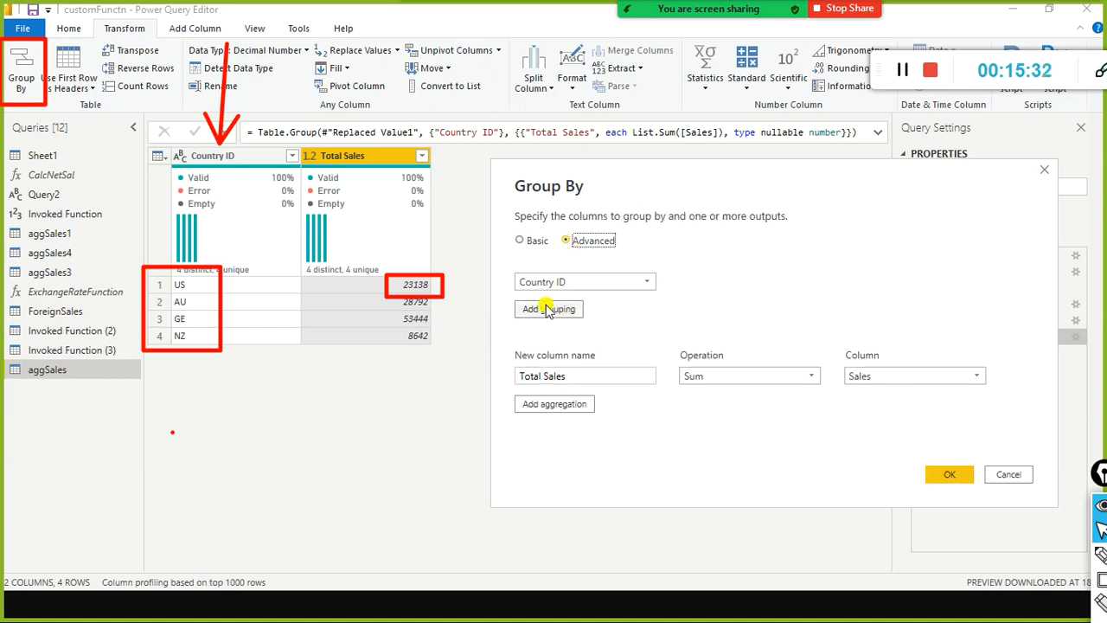
click(537, 416)
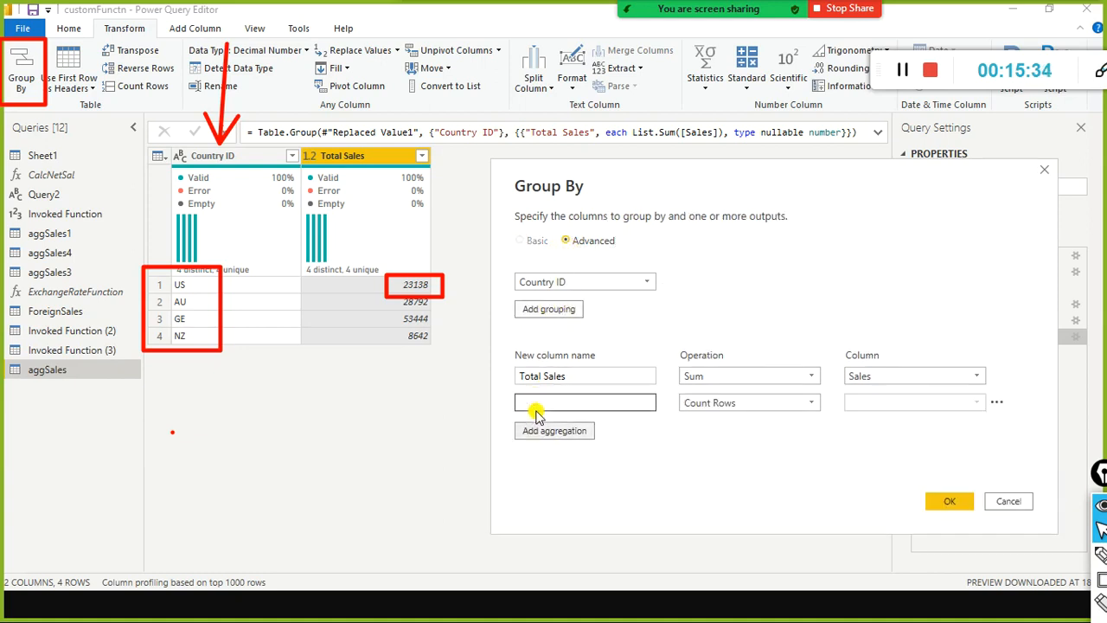
text(T)
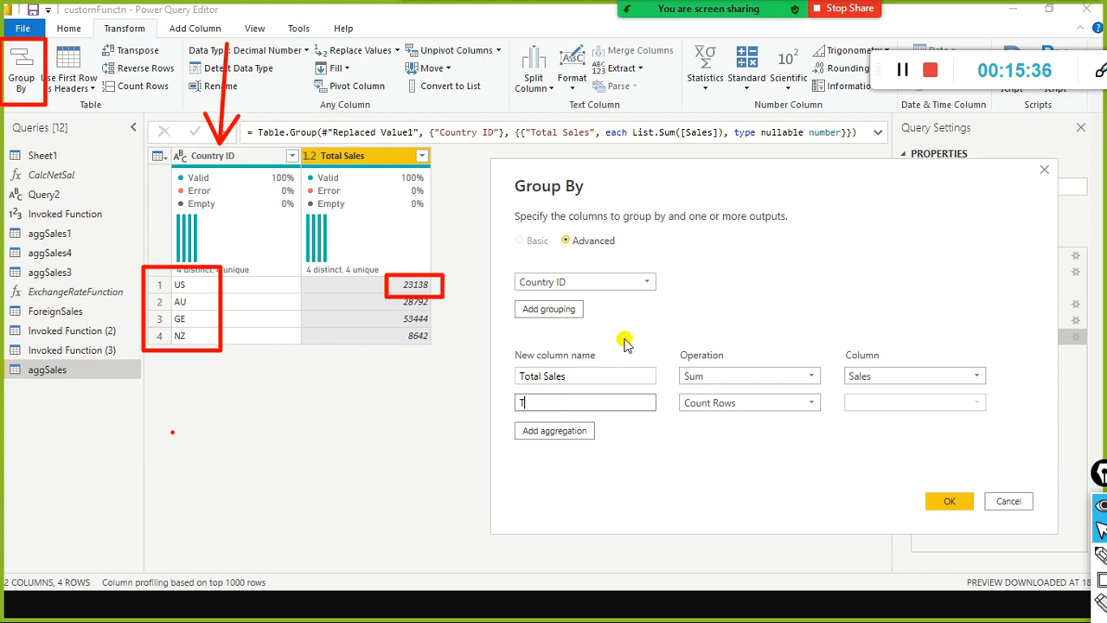
text(otal Quantity)
key(Tab)
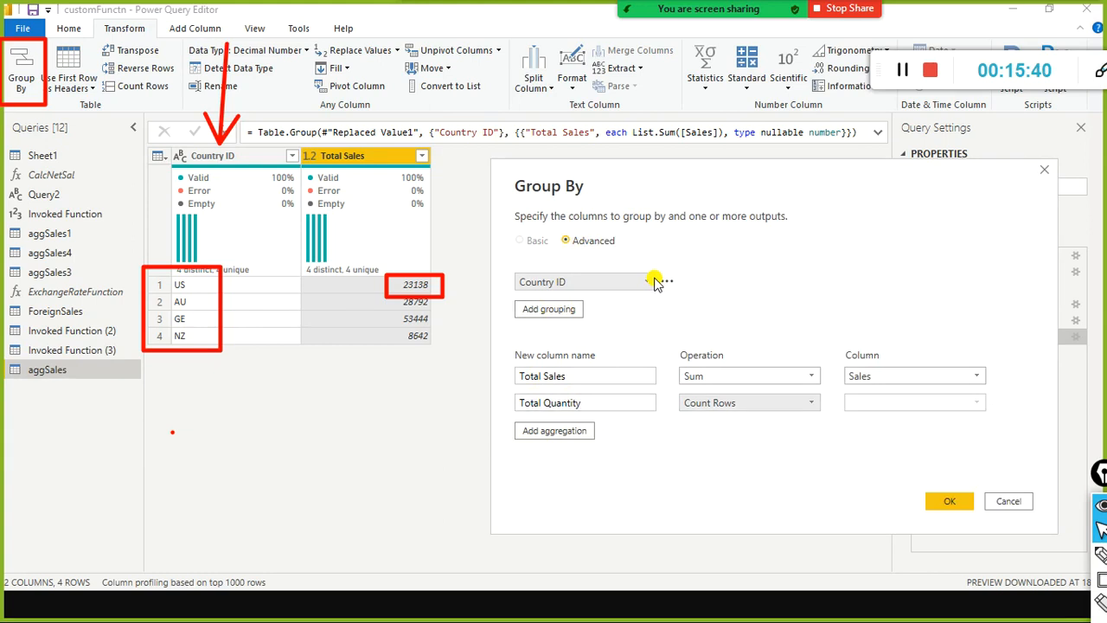
Set the Total Quantity aggregation to Sum on the Quantity column and apply the edited grouping.
click(702, 406)
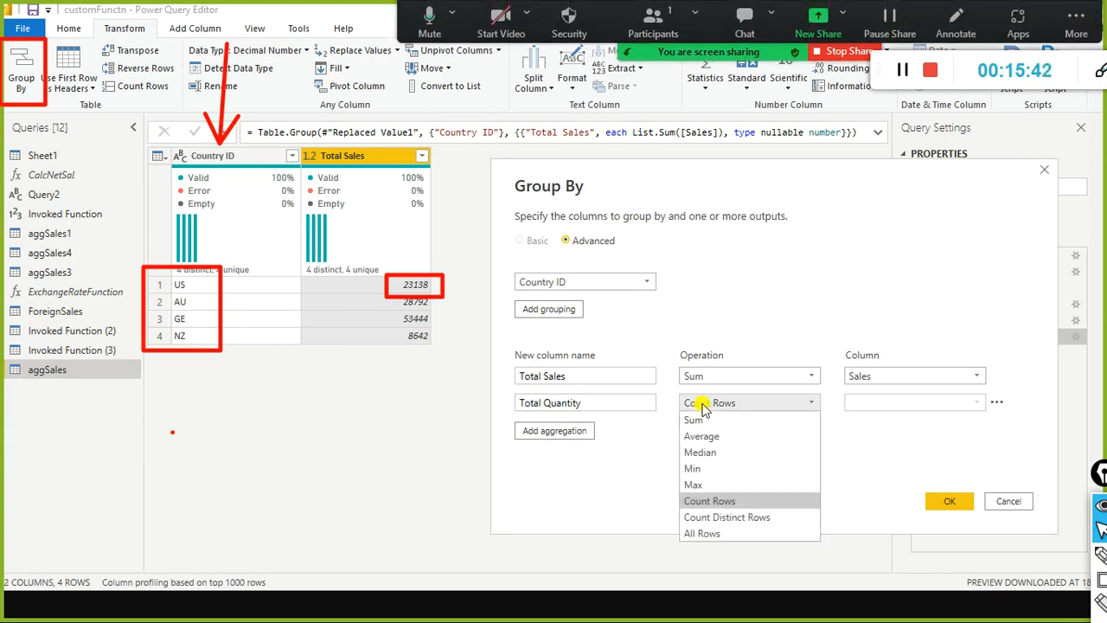
click(720, 420)
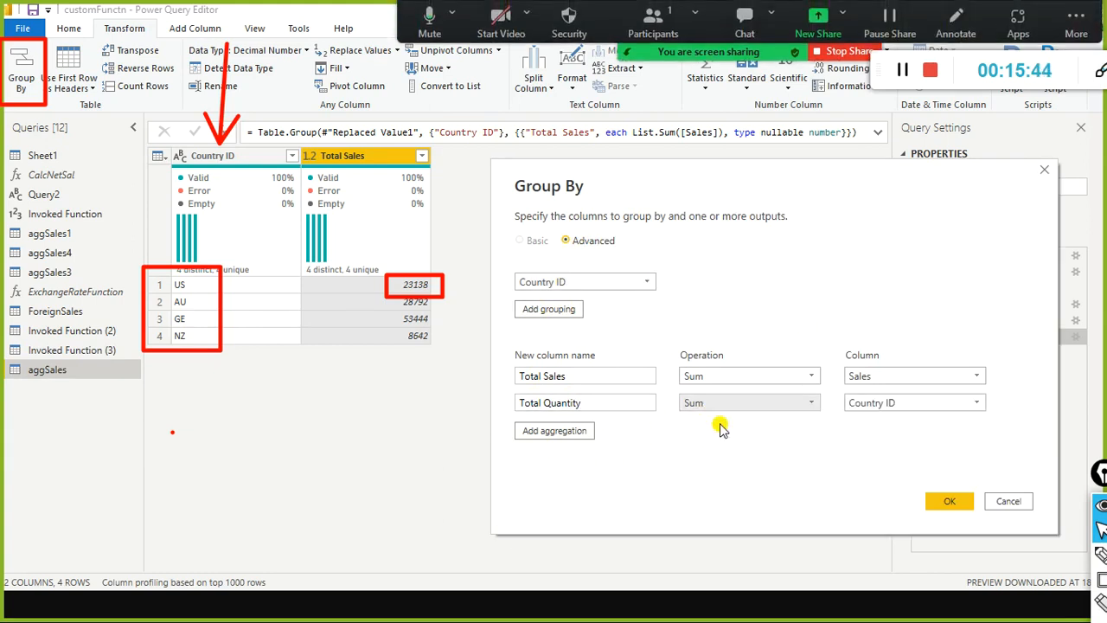
click(878, 405)
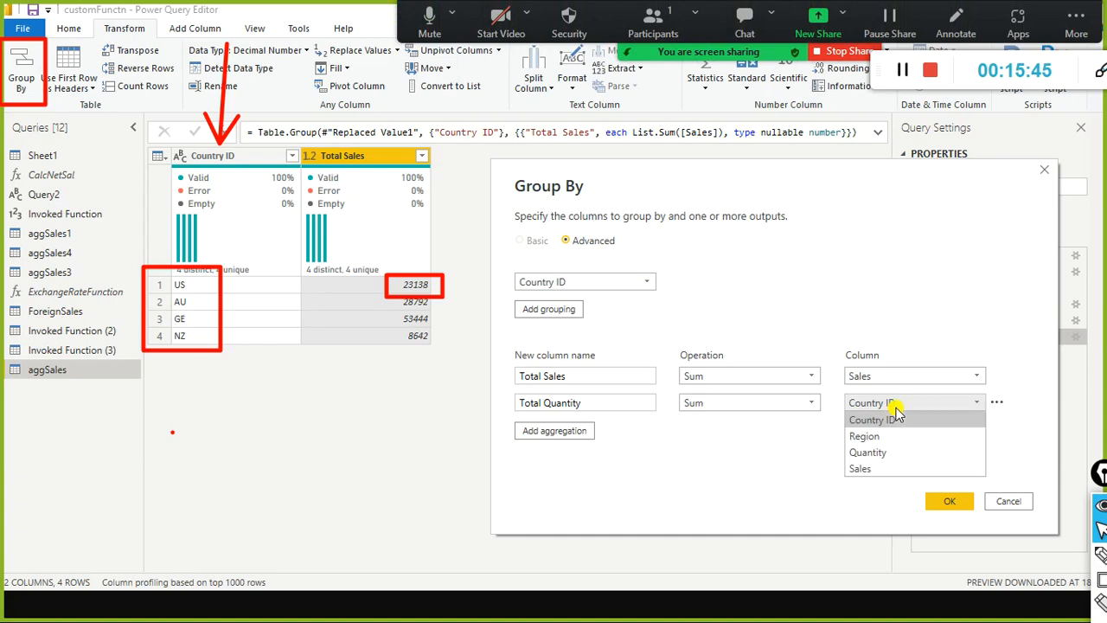
click(906, 463)
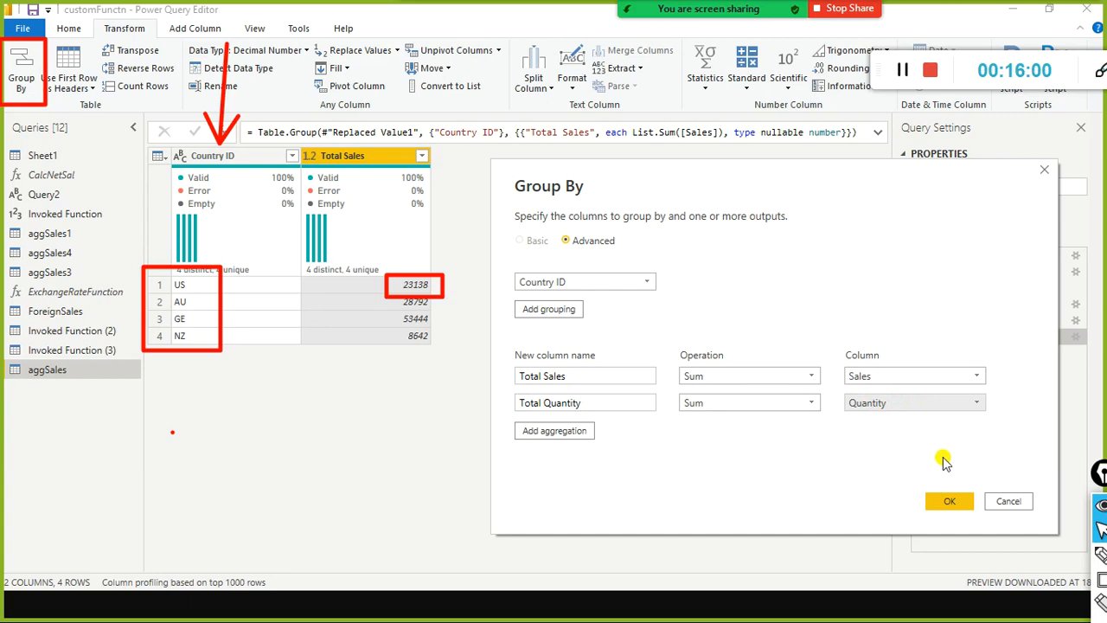
click(958, 505)
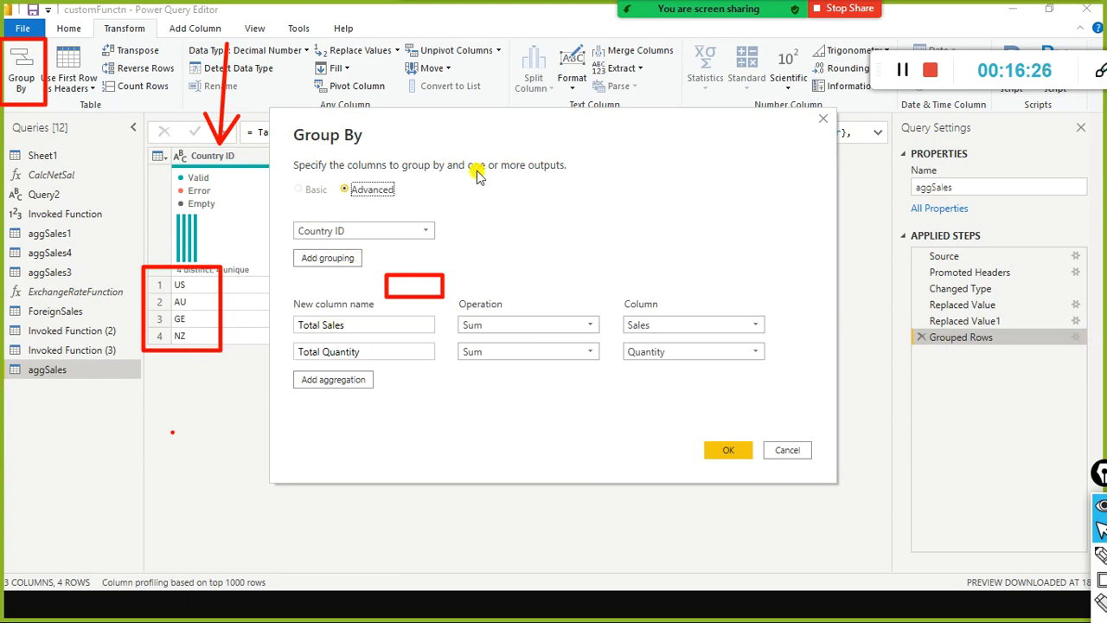
Add Region as a second grouping column alongside Country ID and apply the grouping.
click(337, 259)
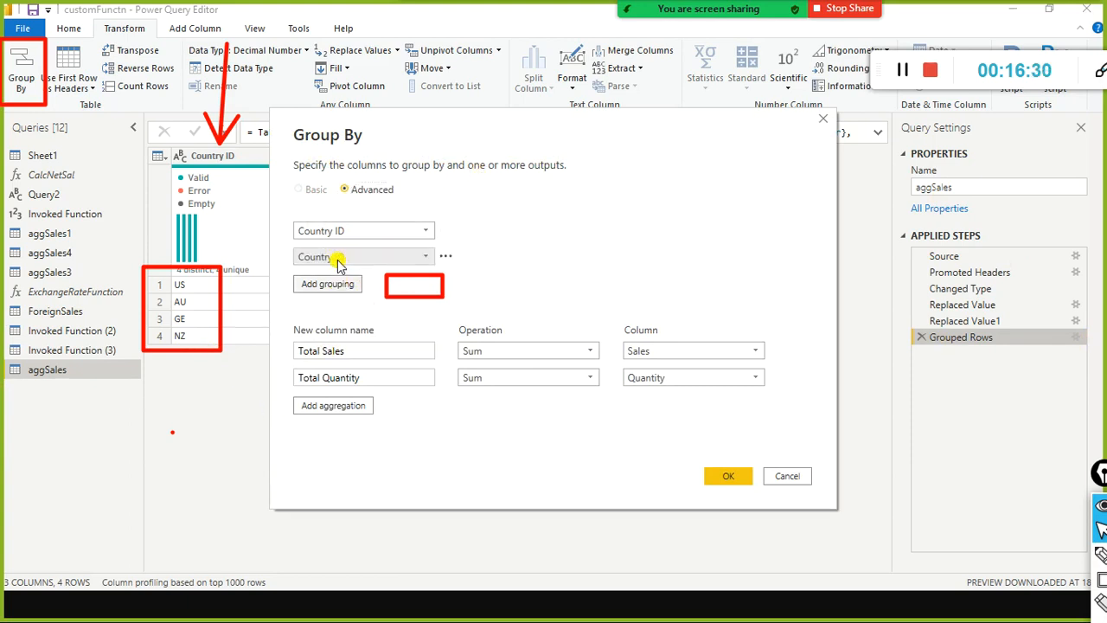
click(421, 259)
click(372, 290)
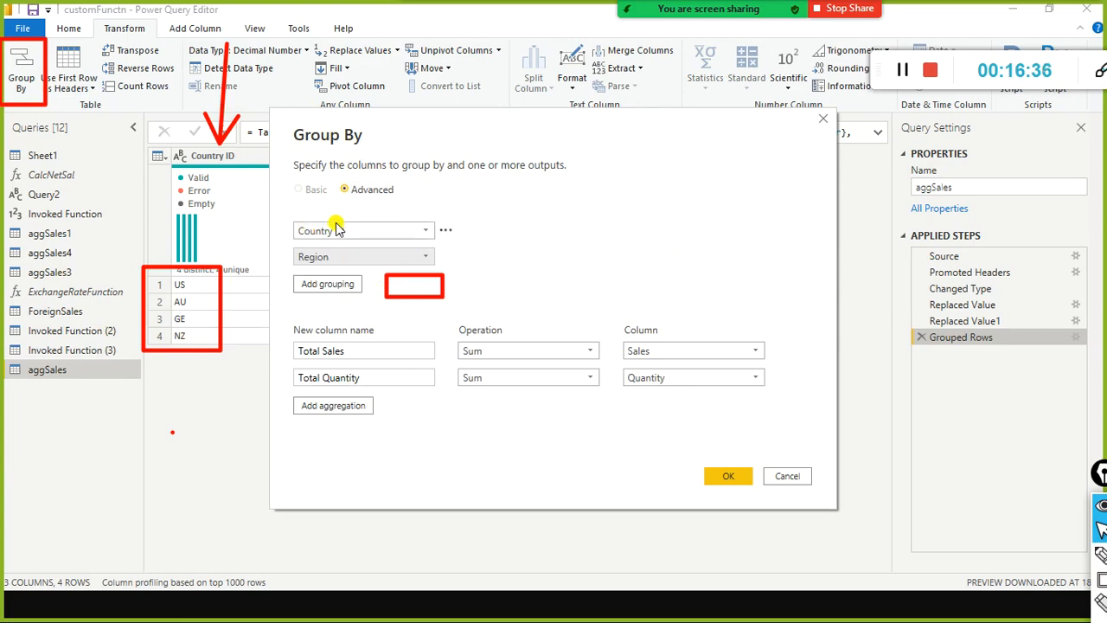
drag(542, 145, 743, 203)
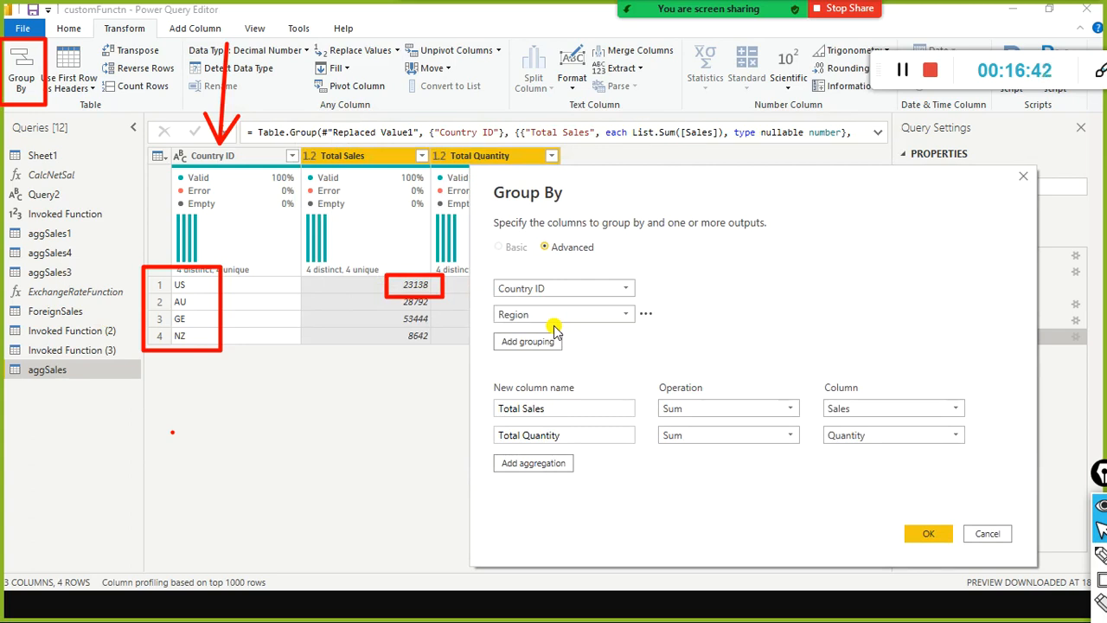
click(922, 536)
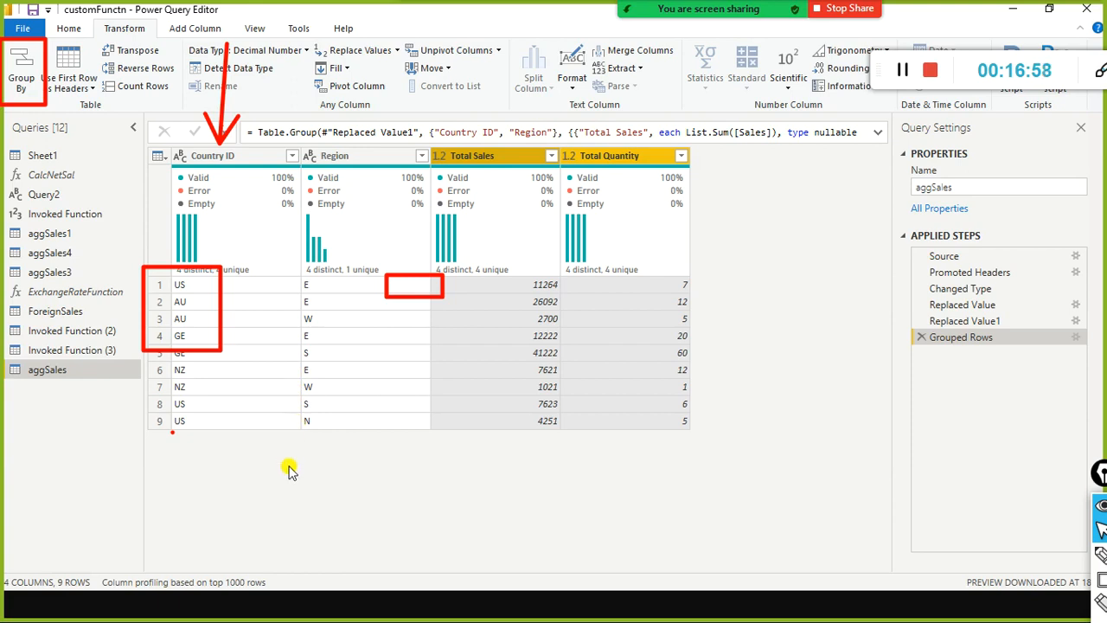
Switch between aggSales.csv in Excel and Power Query Editor to compare the source rows with the grouped result.
key(ctrl+shift+7)
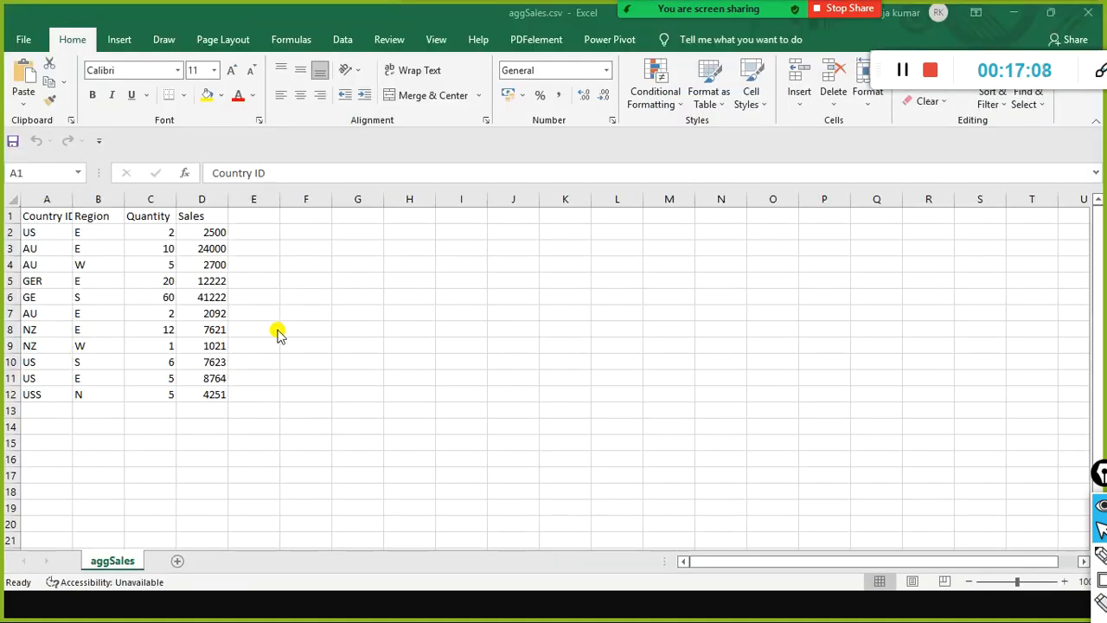
key(alt+Tab)
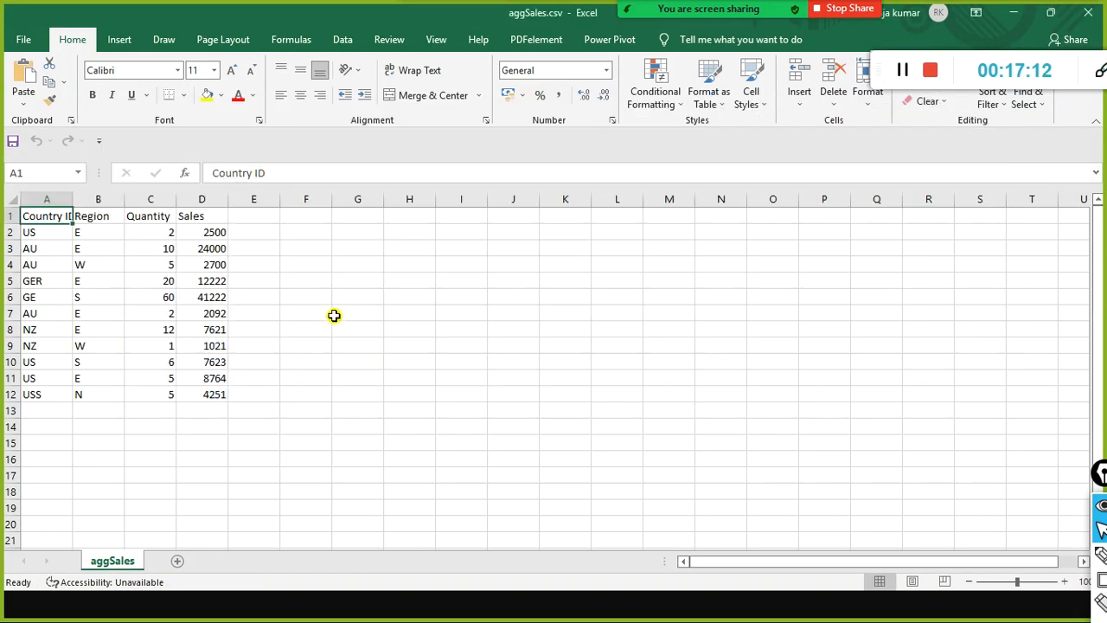
key(alt+Tab)
key(alt+Tab)
key(alt+Tab)
key(alt+Tab)
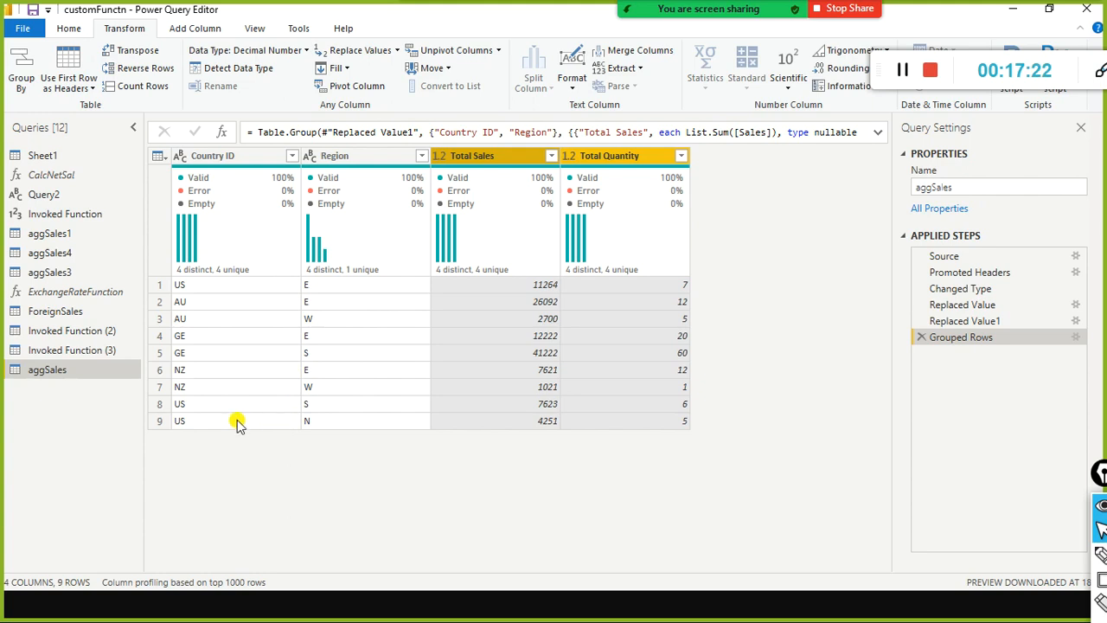
key(alt+Tab)
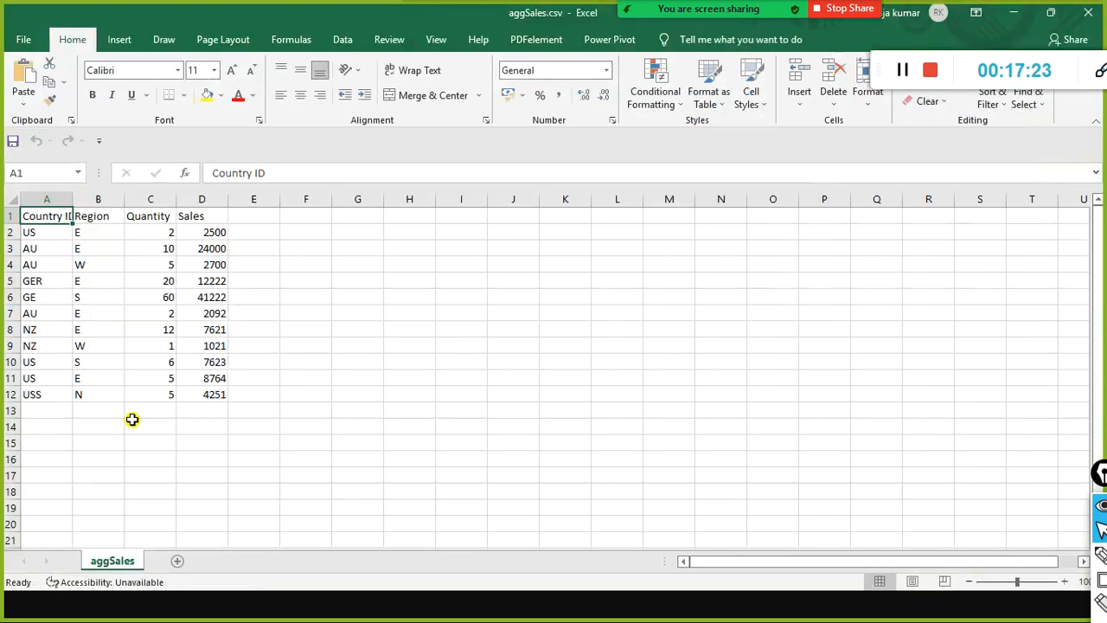
click(95, 363)
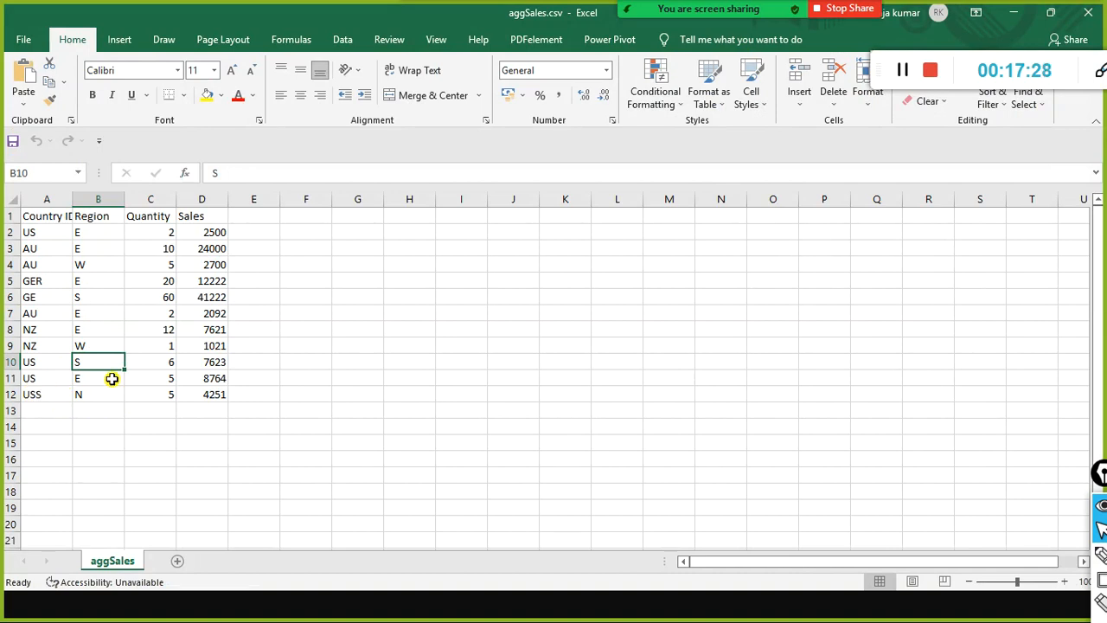
Filter the Country ID column of the aggSales sheet to show only US and USS.
click(43, 199)
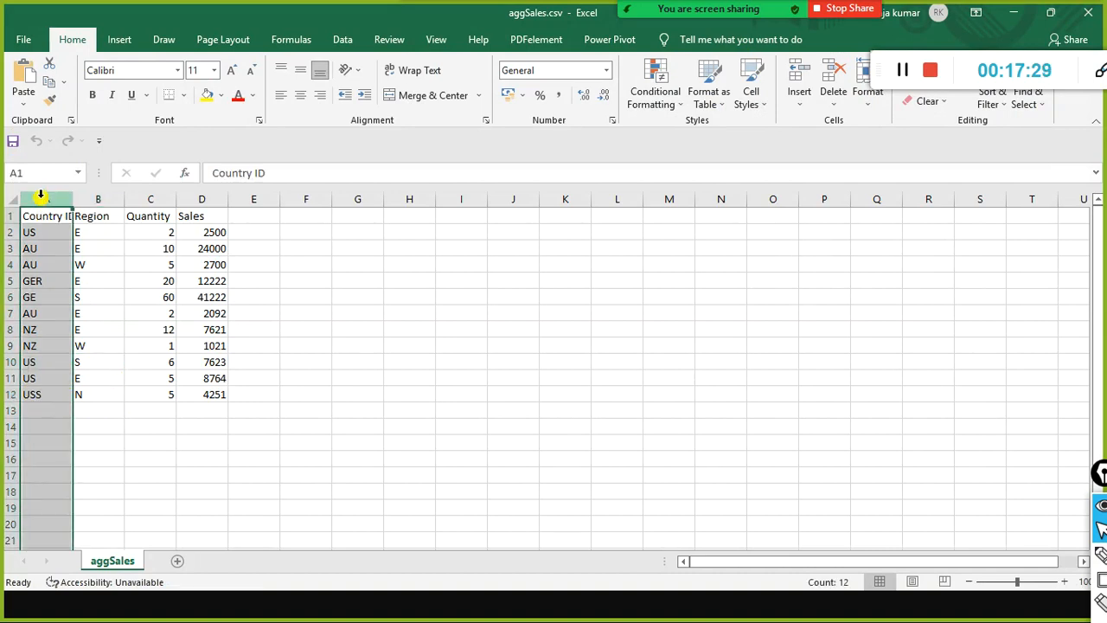
click(341, 39)
click(524, 81)
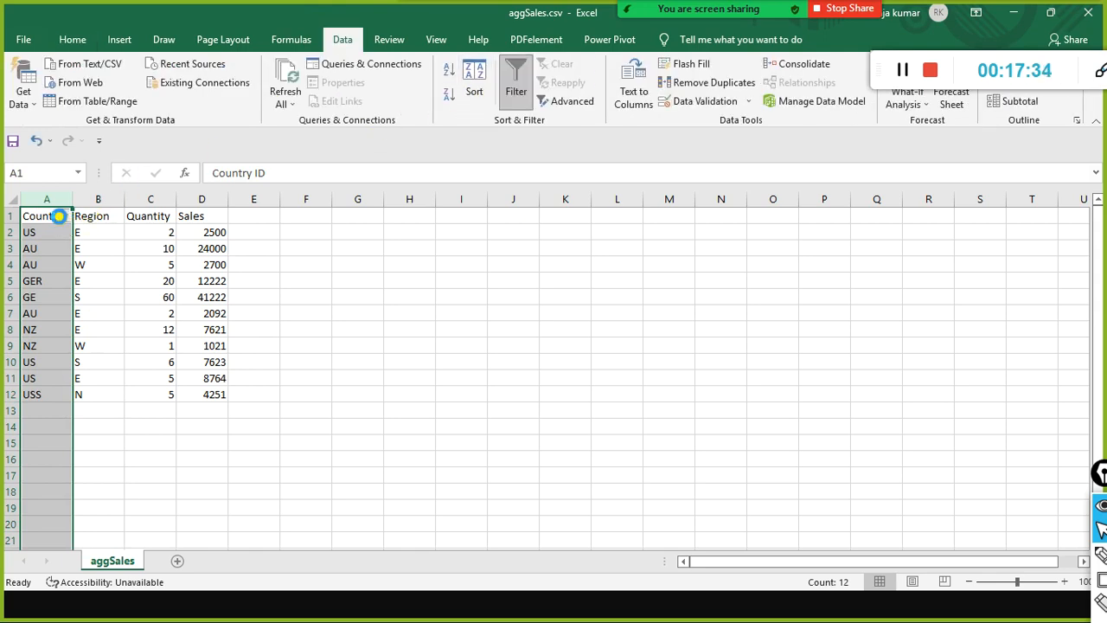
click(61, 216)
click(48, 395)
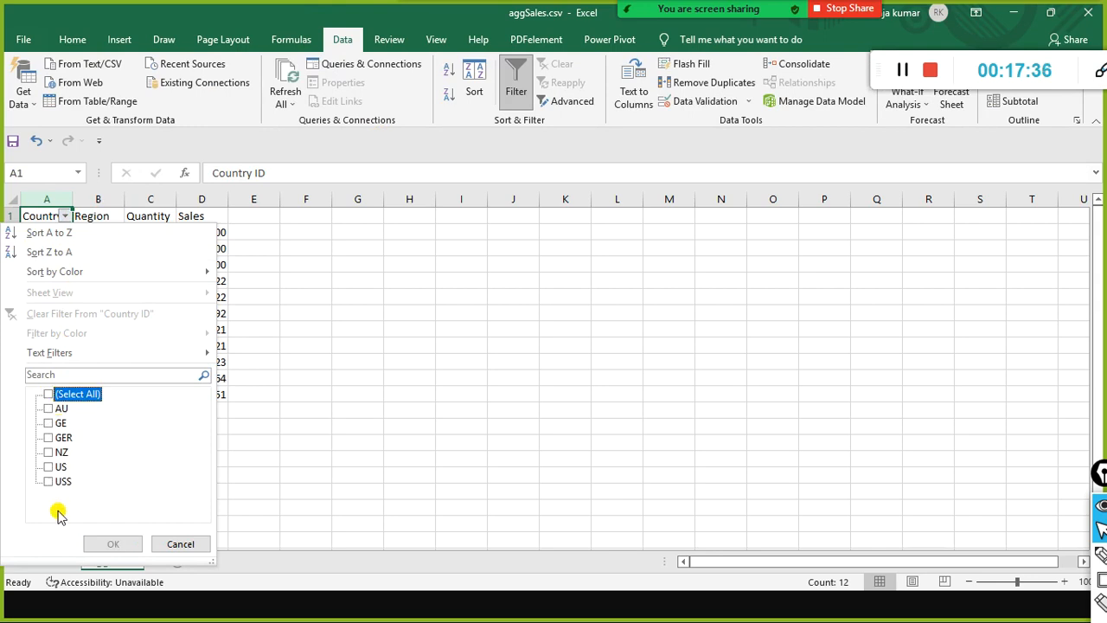
click(48, 467)
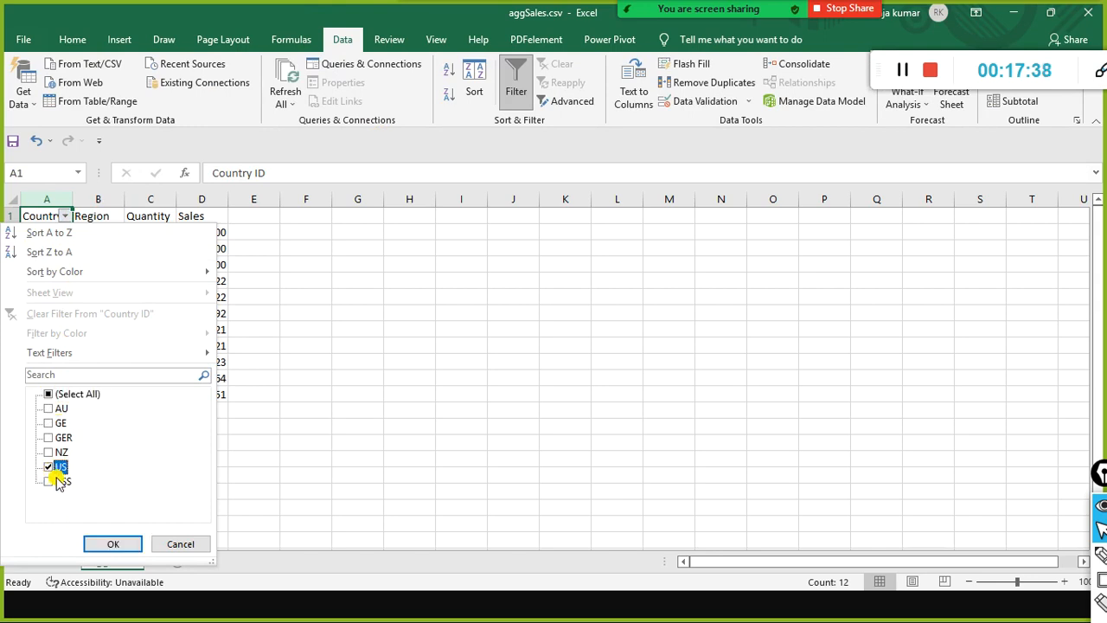
click(49, 482)
click(113, 542)
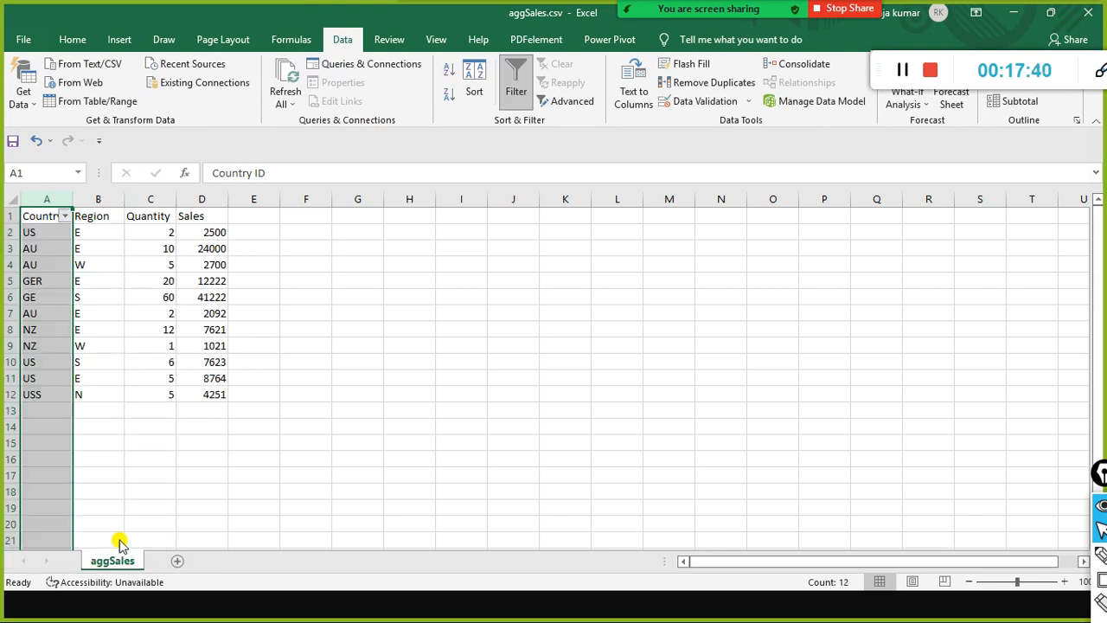
Compare the filtered US rows in aggSales.csv with the grouped US totals in Power Query Editor.
click(344, 340)
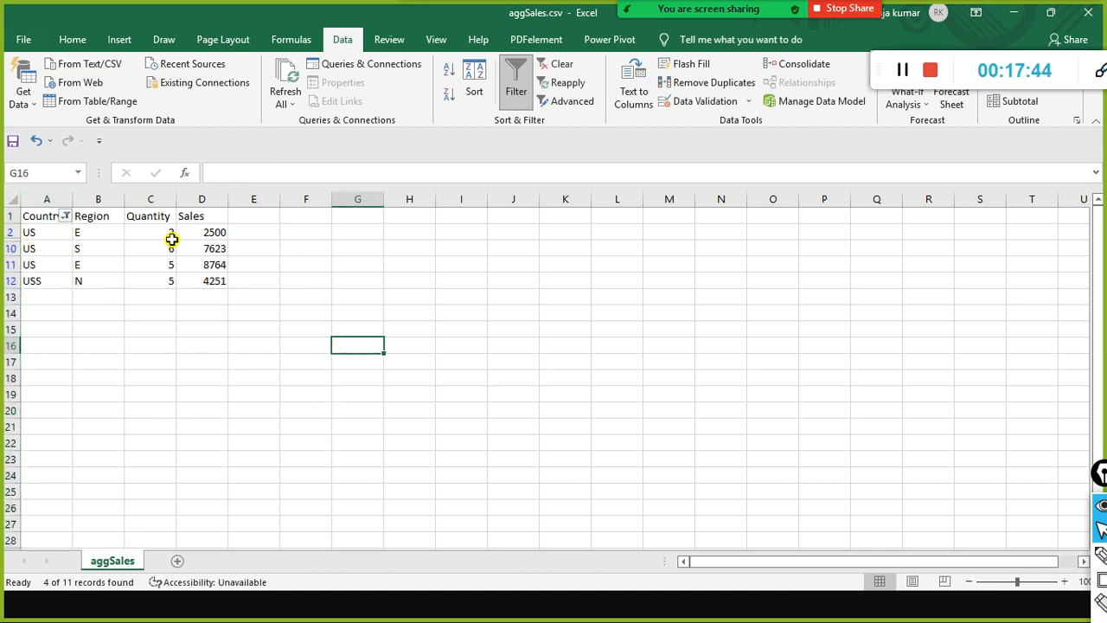
click(165, 265)
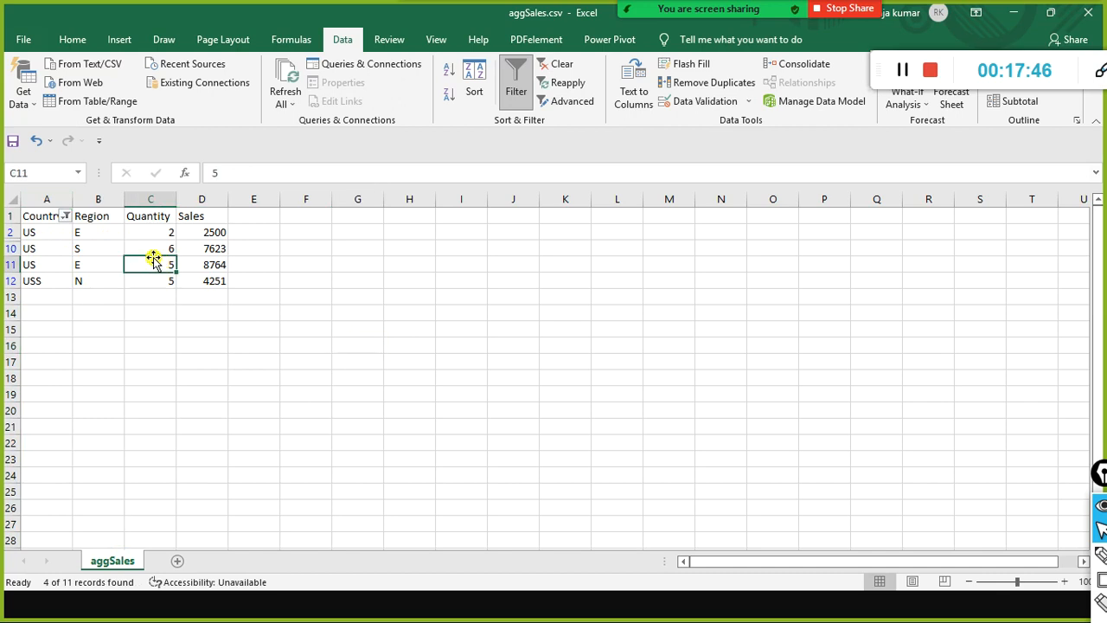
key(alt+Tab)
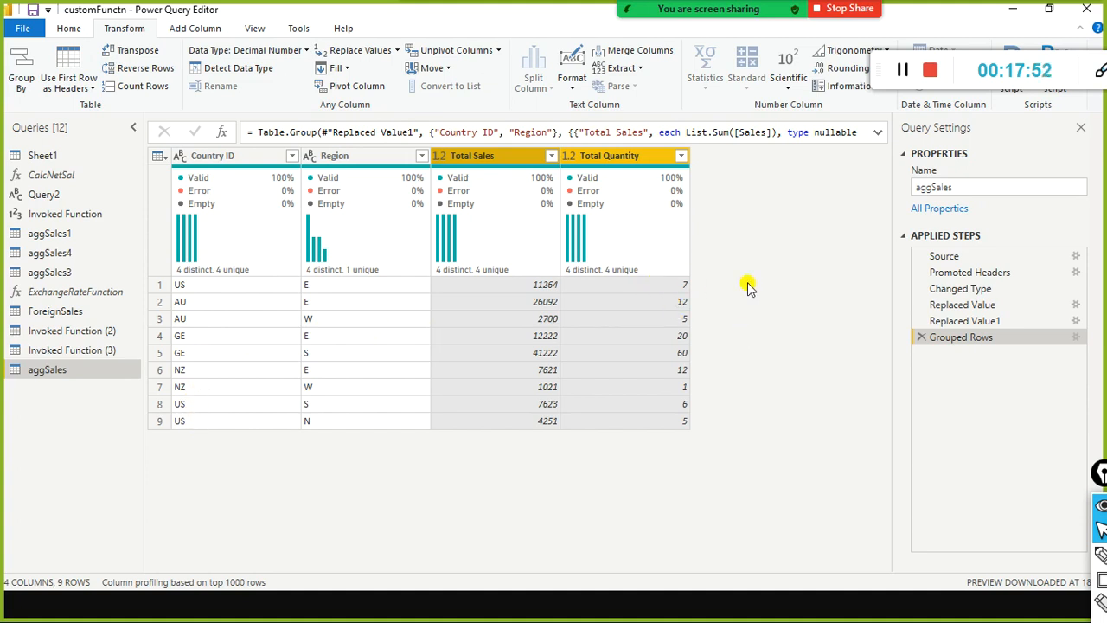
key(ctrl+shift+a)
mouse_move(811, 229)
mouse_down()
mouse_move(760, 264)
mouse_move(695, 280)
mouse_up()
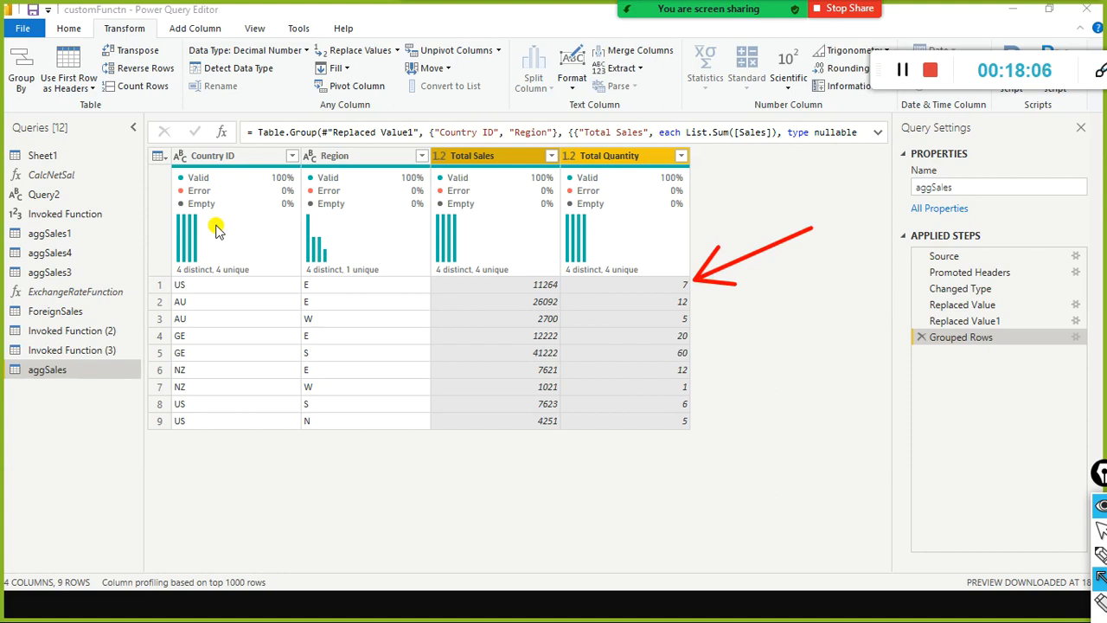
mouse_move(161, 117)
mouse_down()
mouse_move(180, 177)
mouse_move(401, 192)
mouse_up()
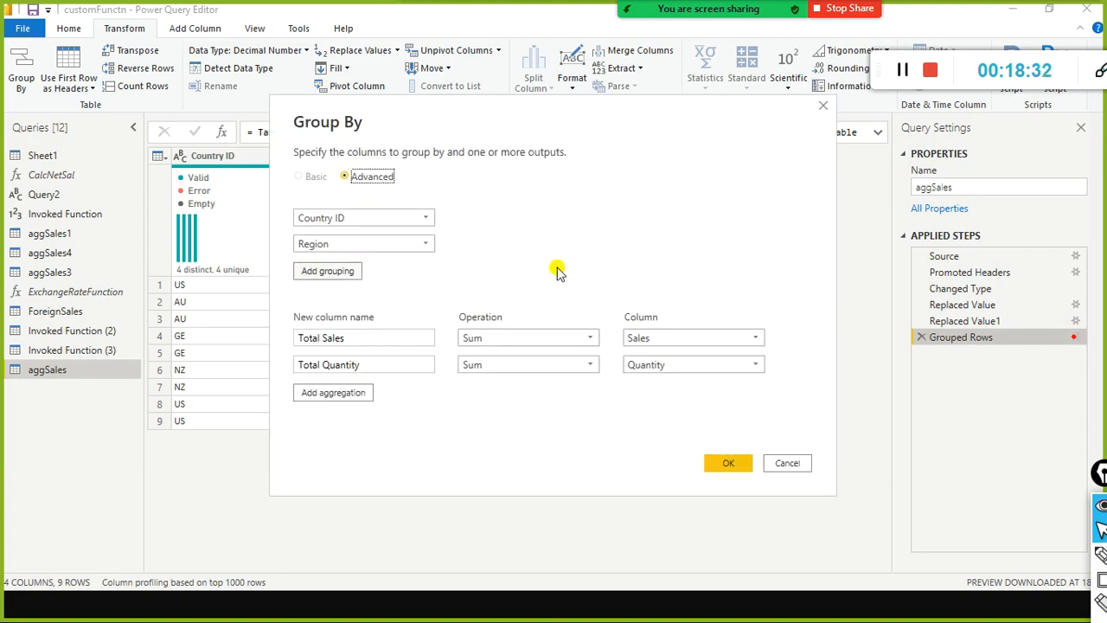
Add a third aggregation named CountryRegion with the All Rows operation to the grouping and apply it.
click(318, 394)
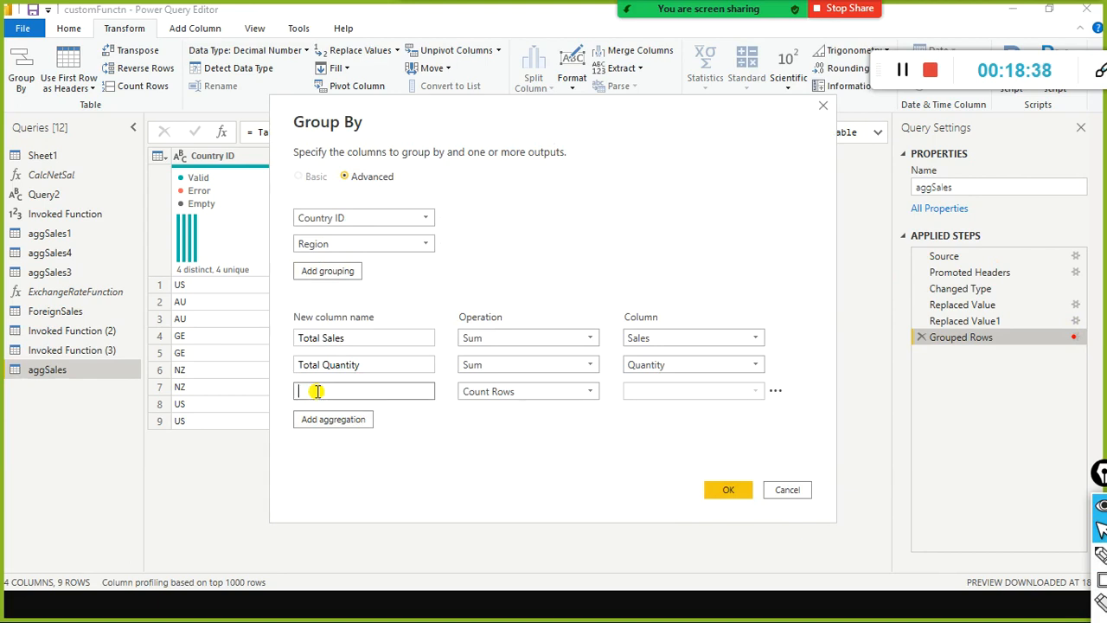
text(Cum)
text(ntry)
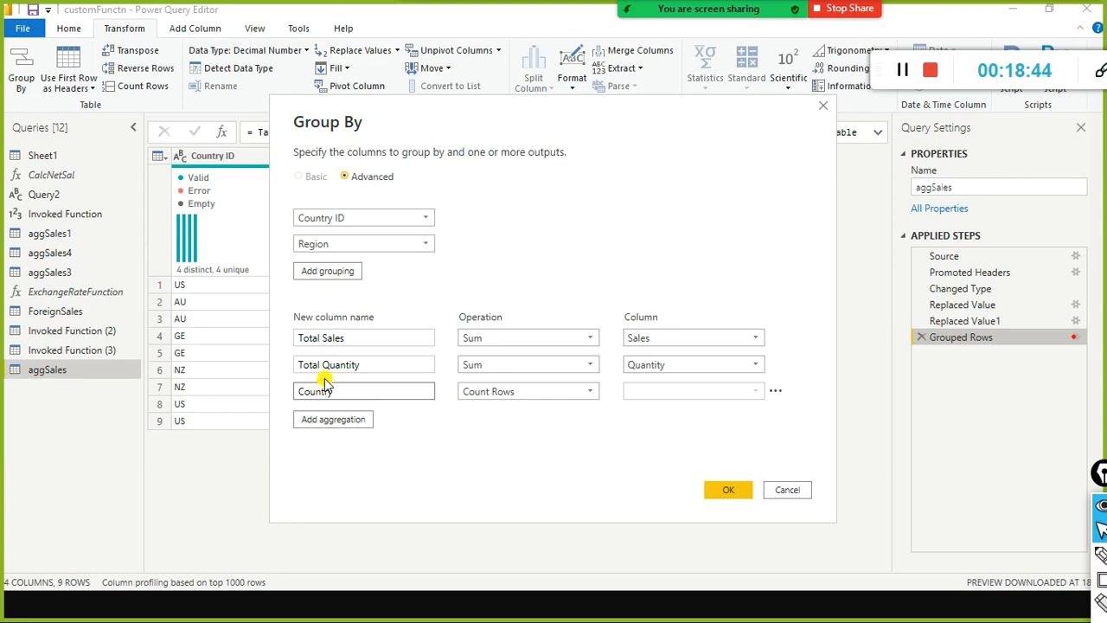
text(Region)
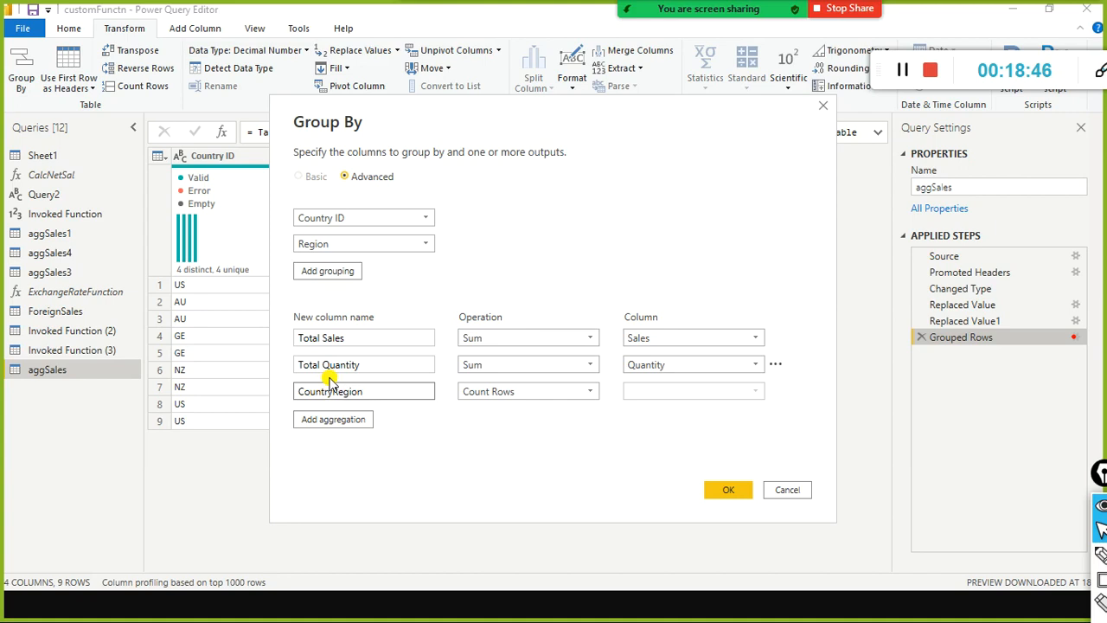
click(596, 396)
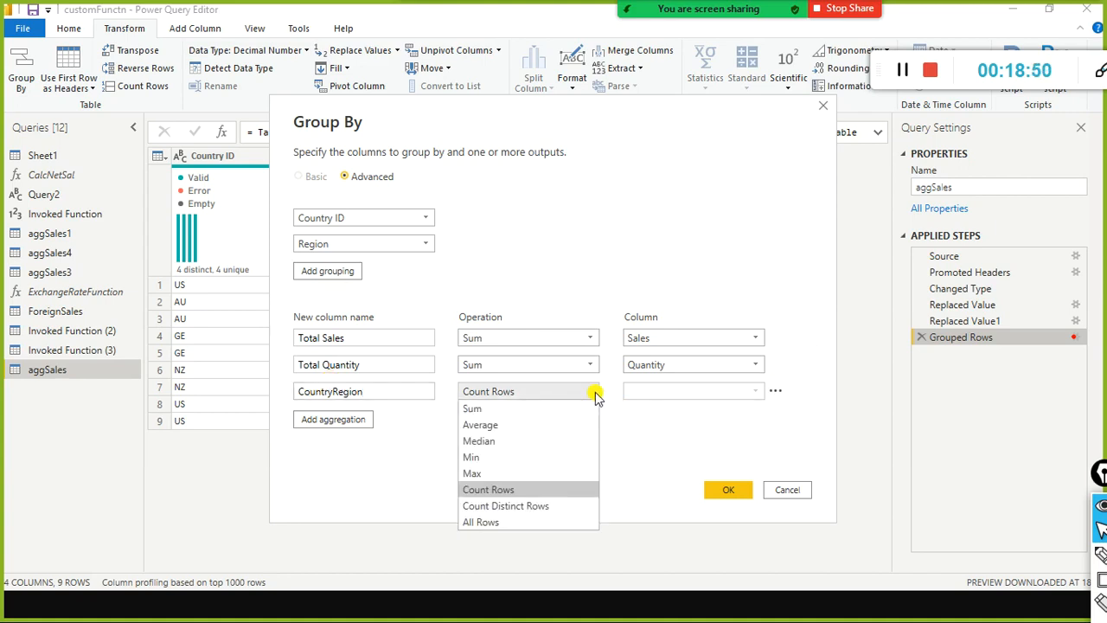
click(507, 523)
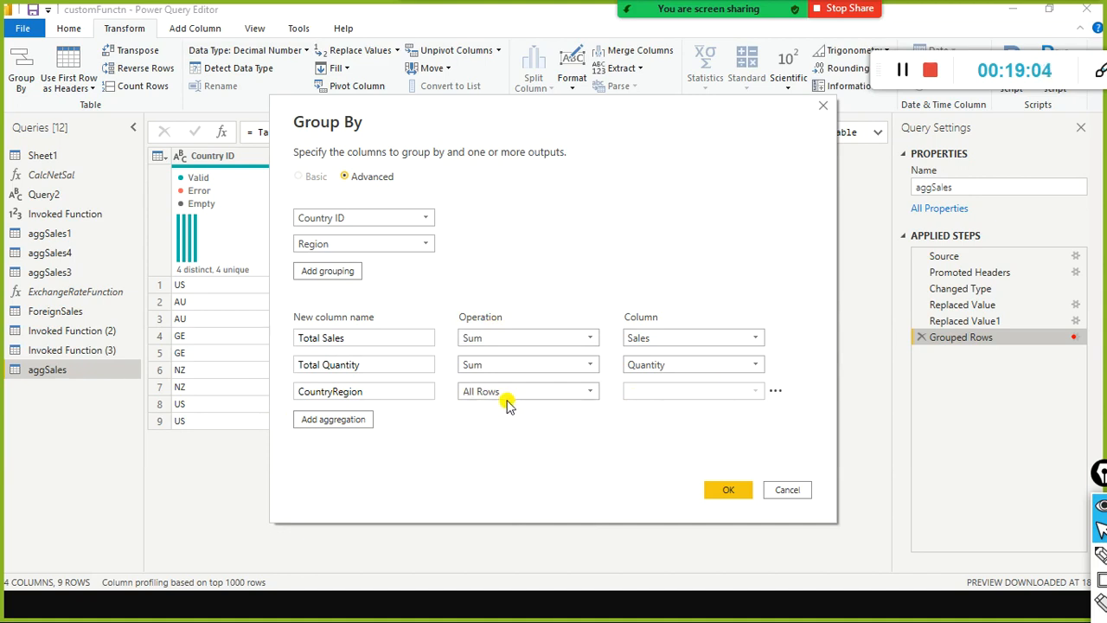
click(730, 489)
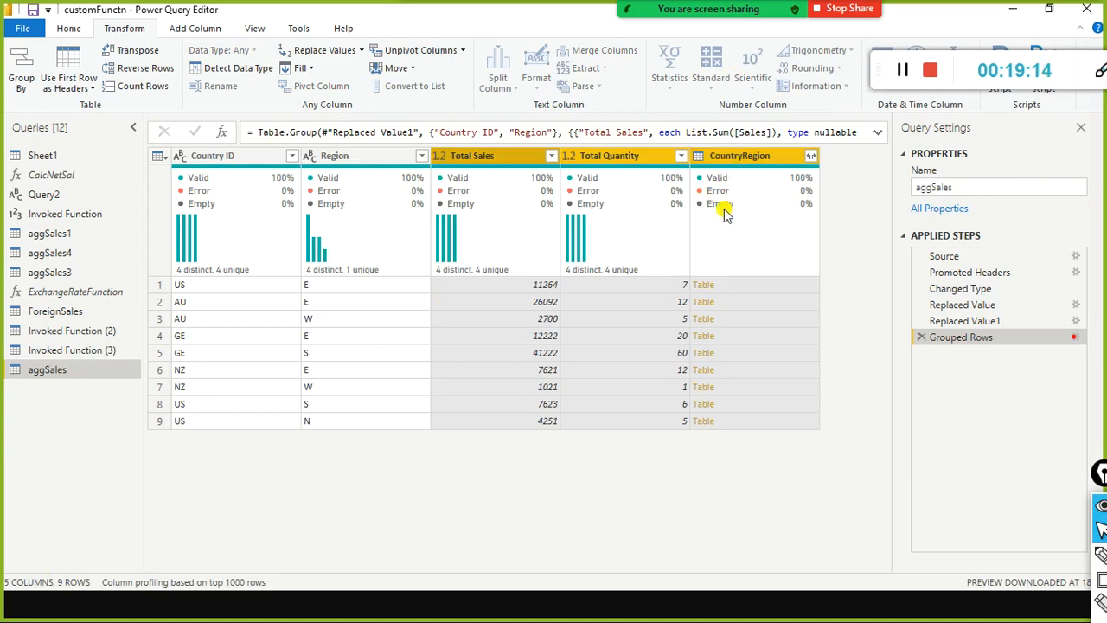
Preview the nested CountryRegion table of the US, E group and compare its rows with the Total Sales and Total Quantity.
mouse_move(725, 215)
click(743, 287)
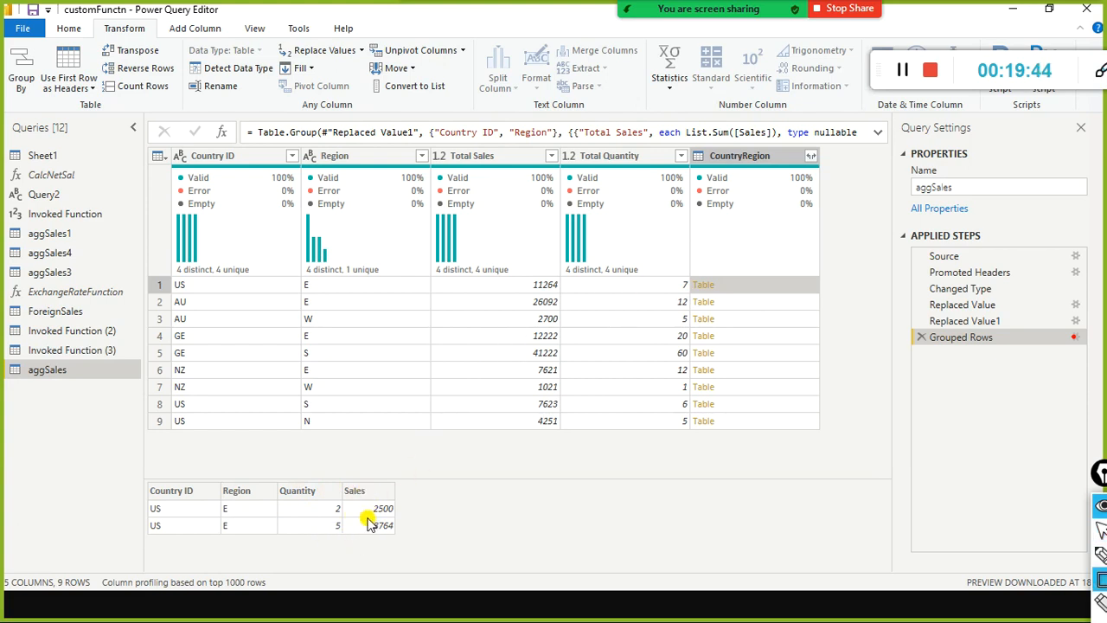
drag(354, 499, 412, 543)
drag(517, 271, 564, 298)
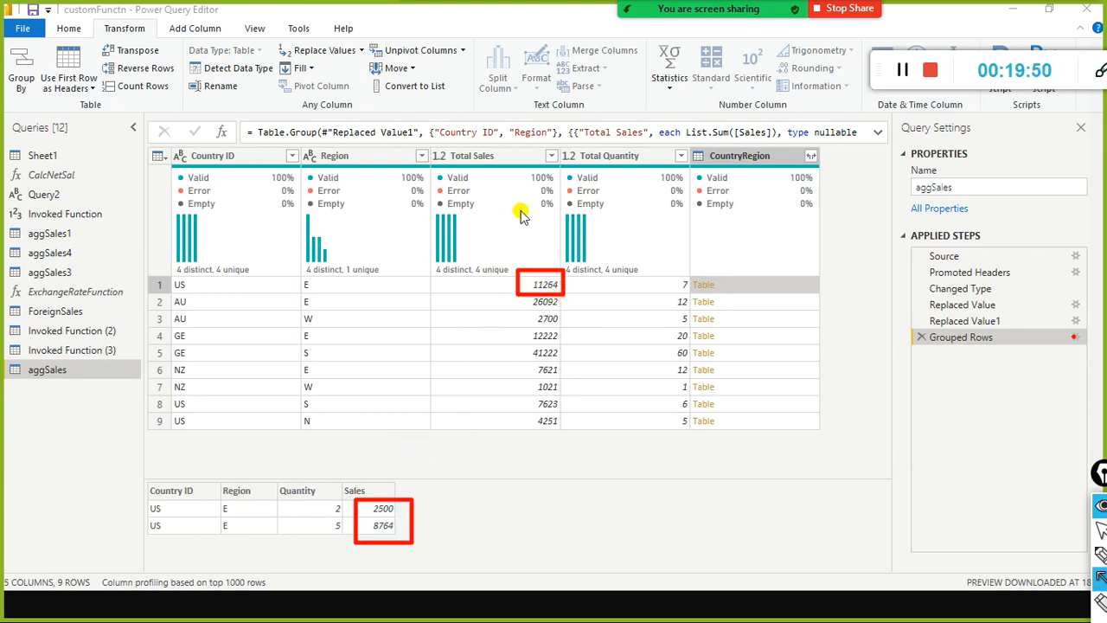
drag(525, 189, 529, 268)
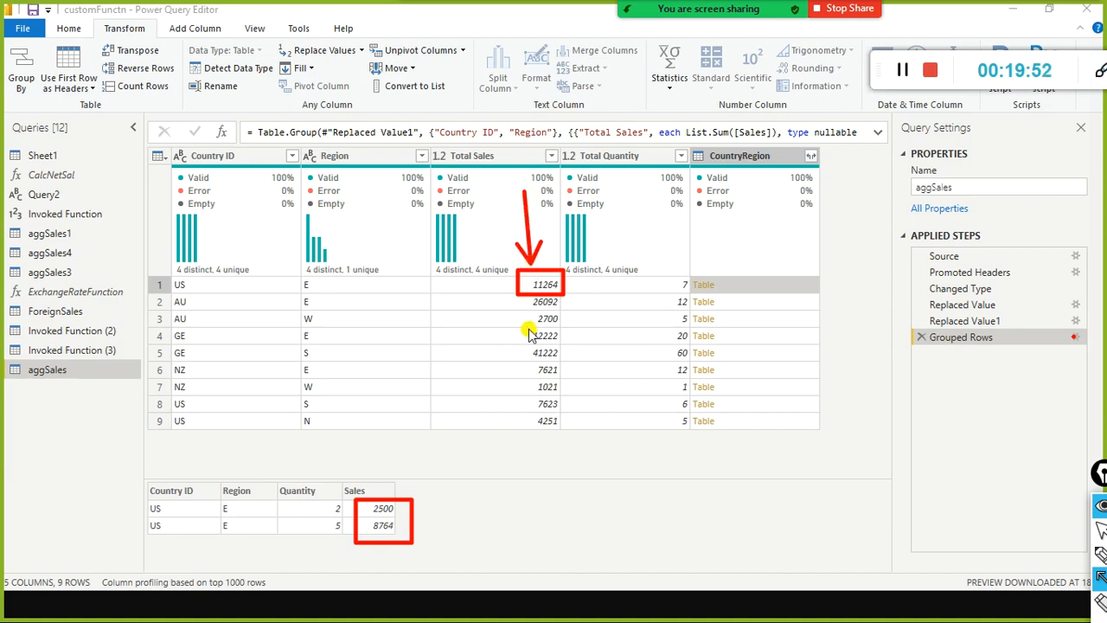
mouse_move(529, 301)
mouse_down()
mouse_move(391, 440)
mouse_move(331, 477)
mouse_up()
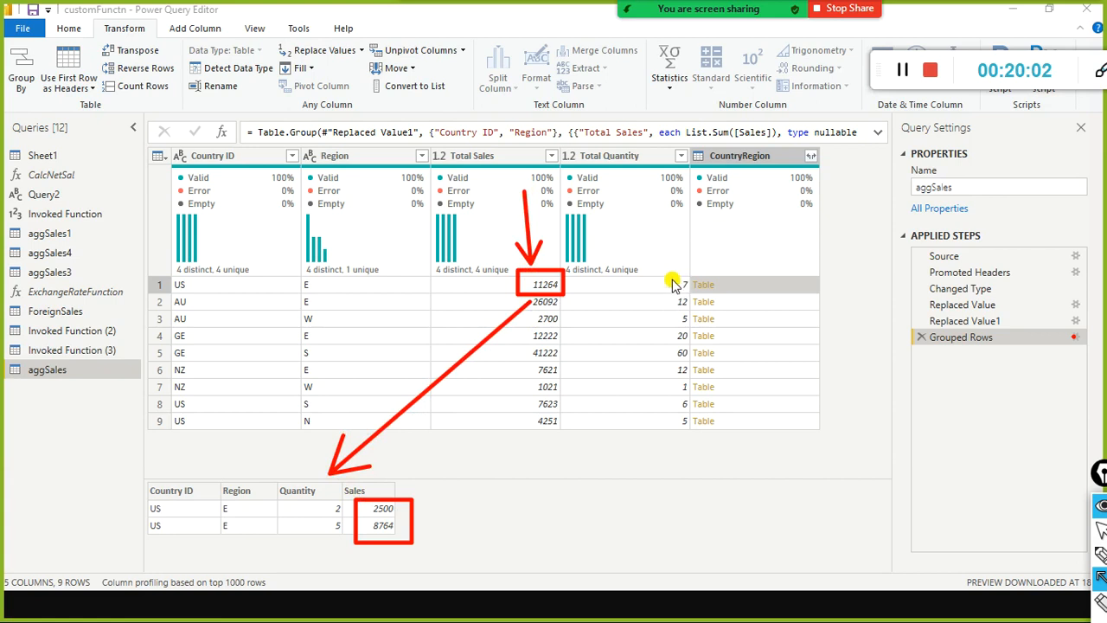
mouse_move(682, 288)
mouse_down()
mouse_move(346, 471)
mouse_move(322, 468)
mouse_move(342, 493)
mouse_up()
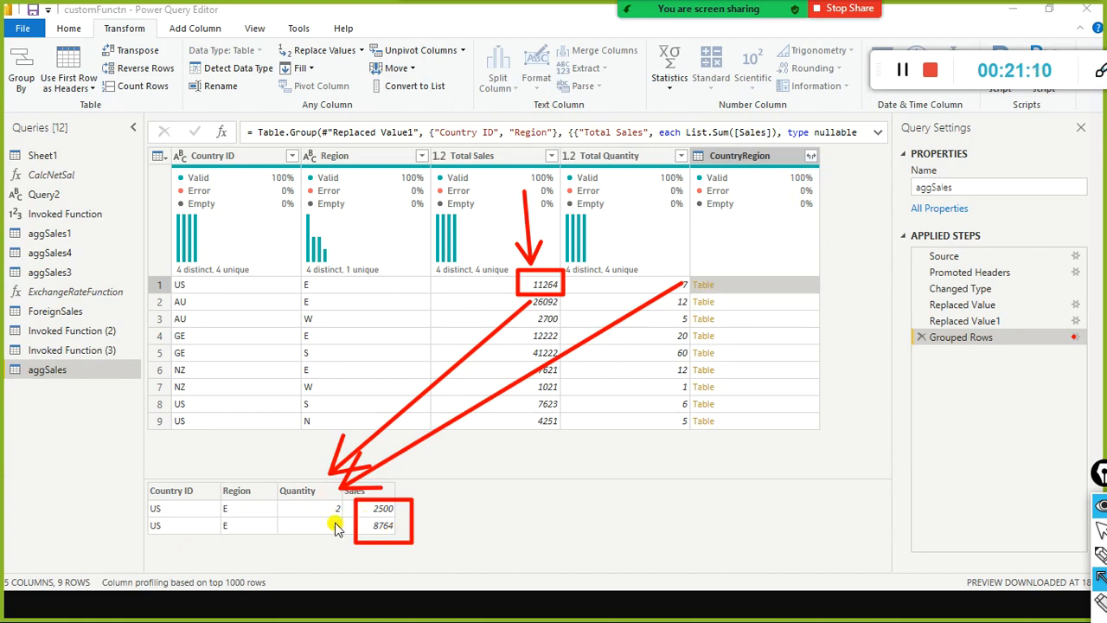
Inspect the nested CountryRegion tables of several groups, removing the drill-down step created for AU, E.
click(702, 303)
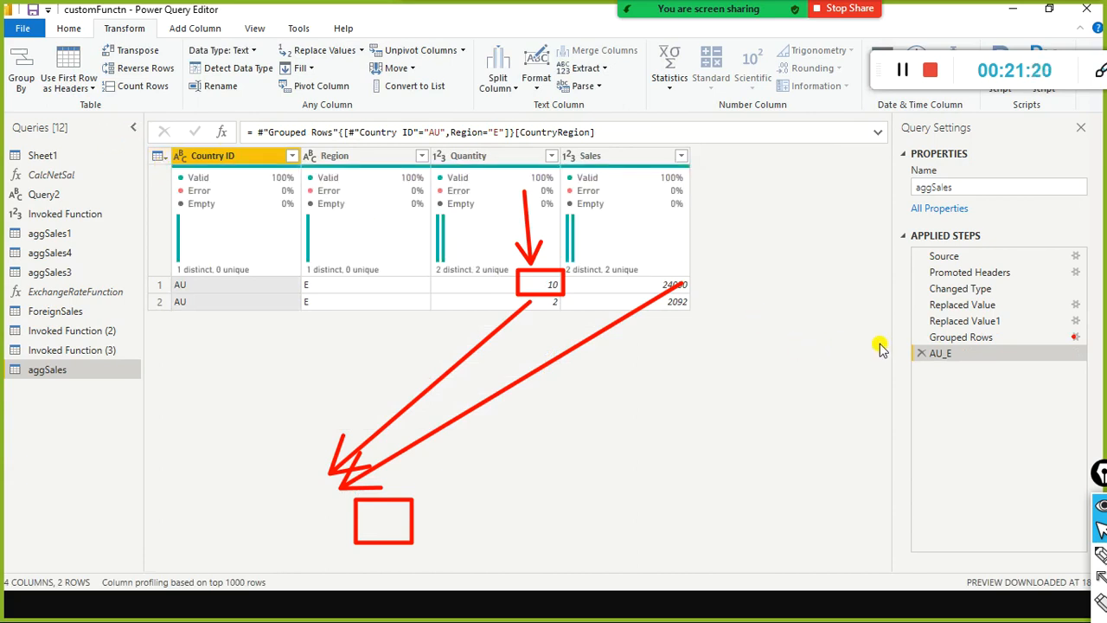
click(920, 353)
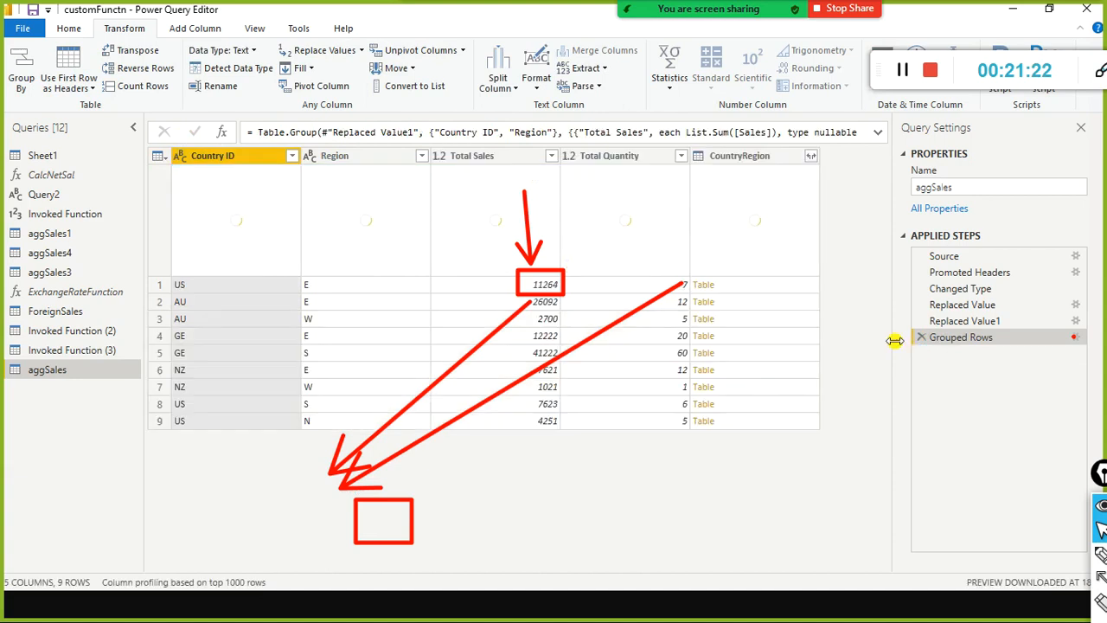
click(750, 320)
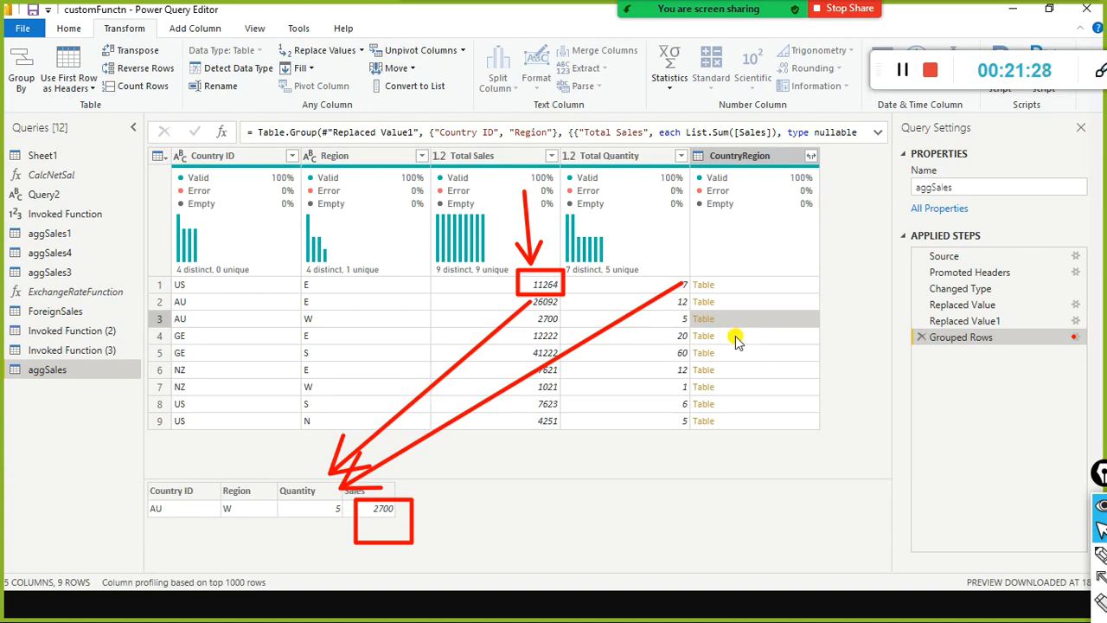
click(735, 336)
click(725, 386)
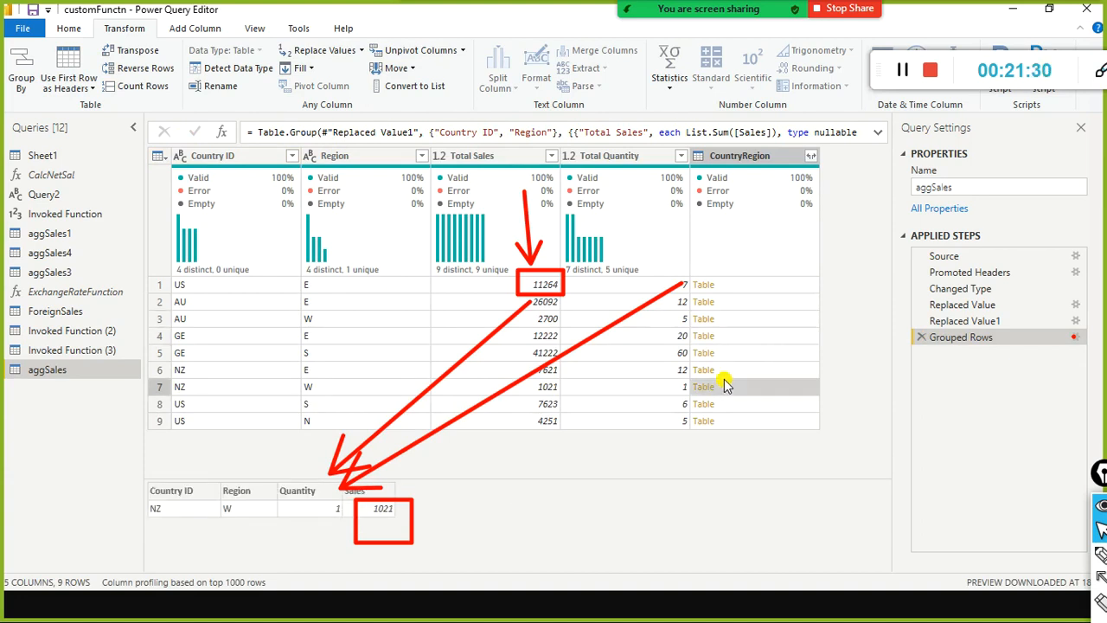
click(749, 304)
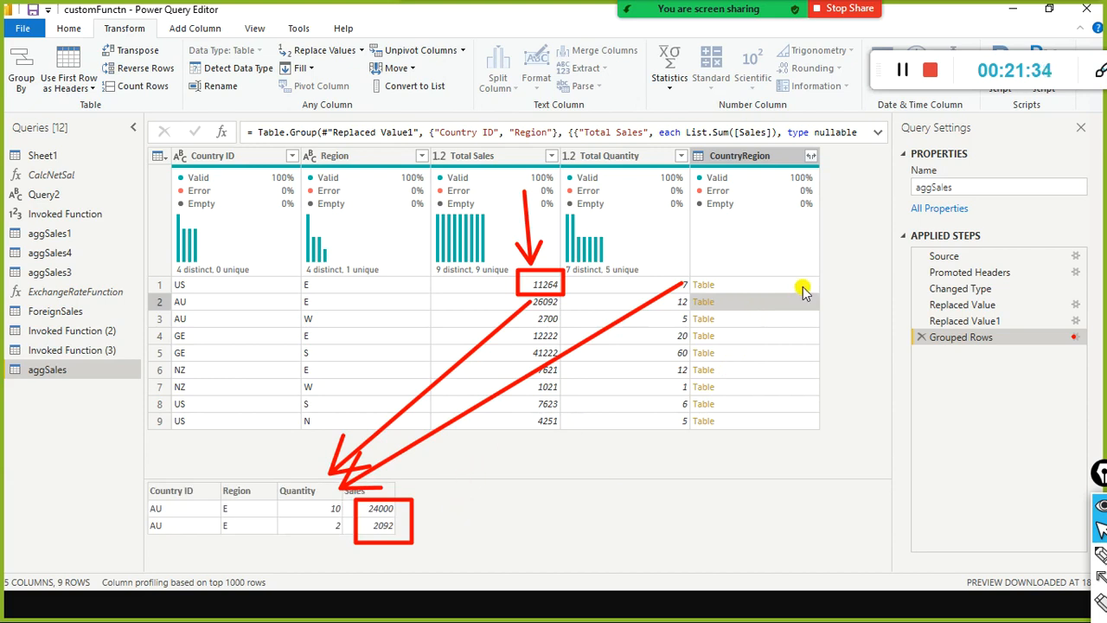
click(790, 288)
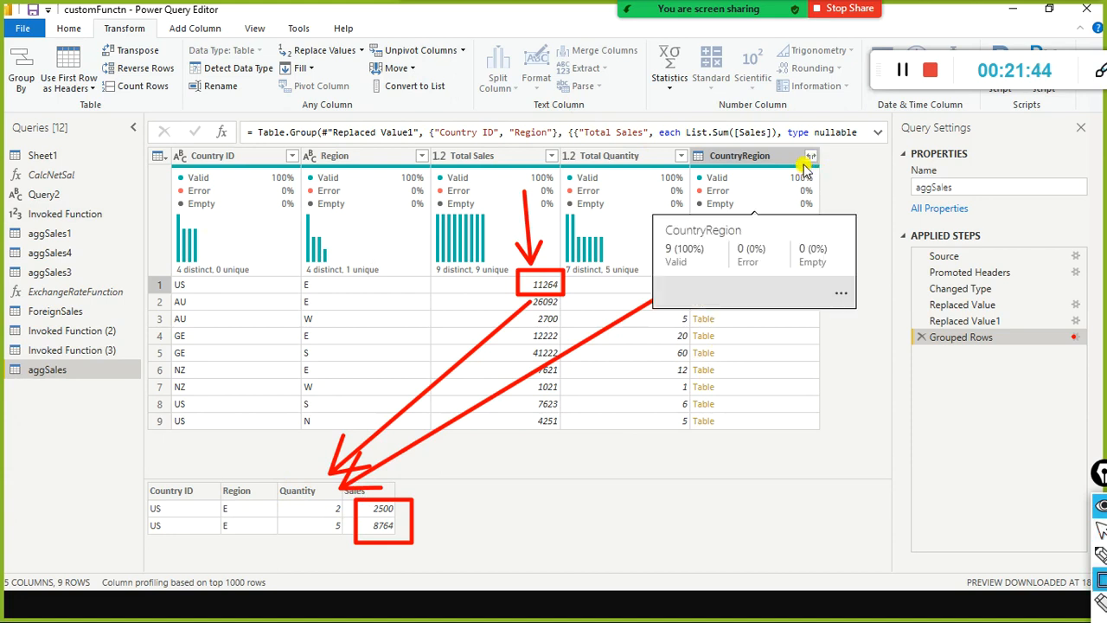
Expand the CountryRegion column with Country ID, Region, Quantity and Sales, without the original column name as prefix.
drag(797, 144, 826, 184)
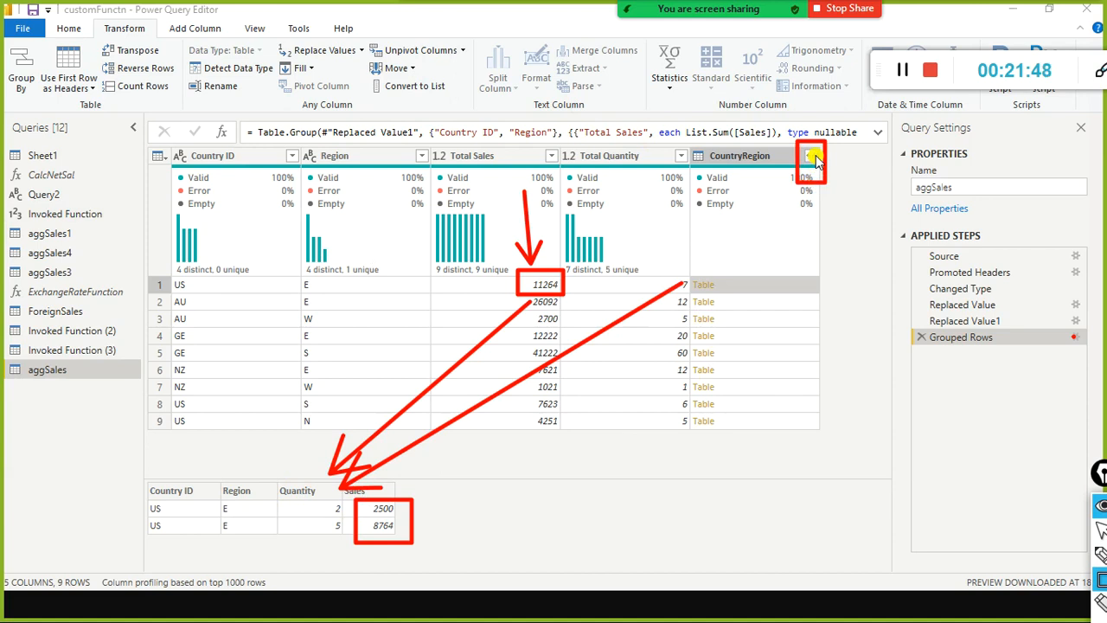
click(811, 157)
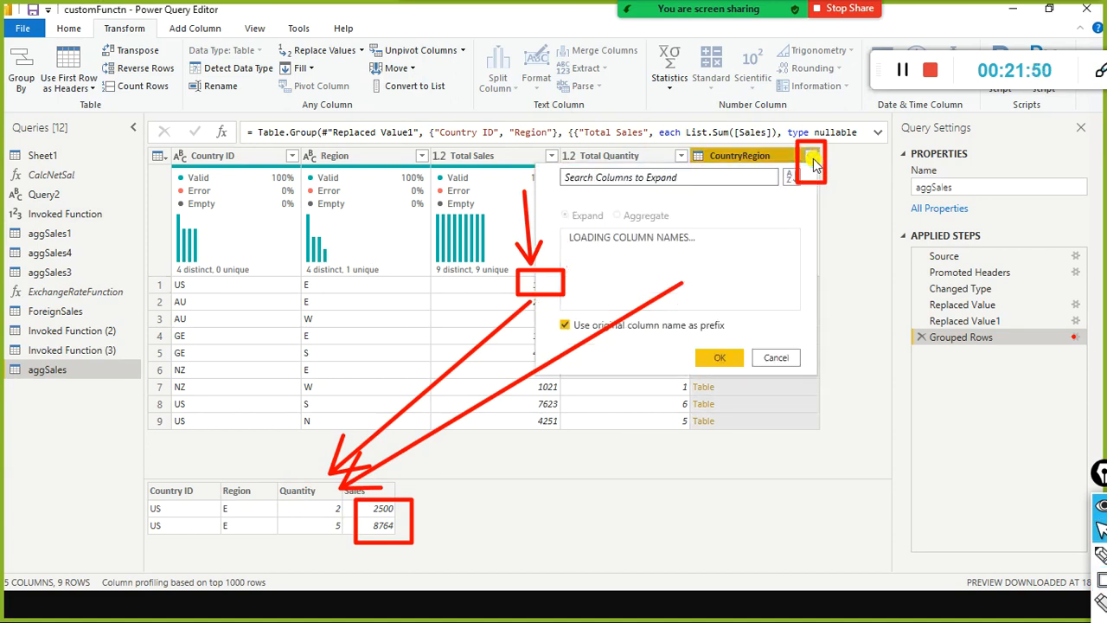
click(568, 326)
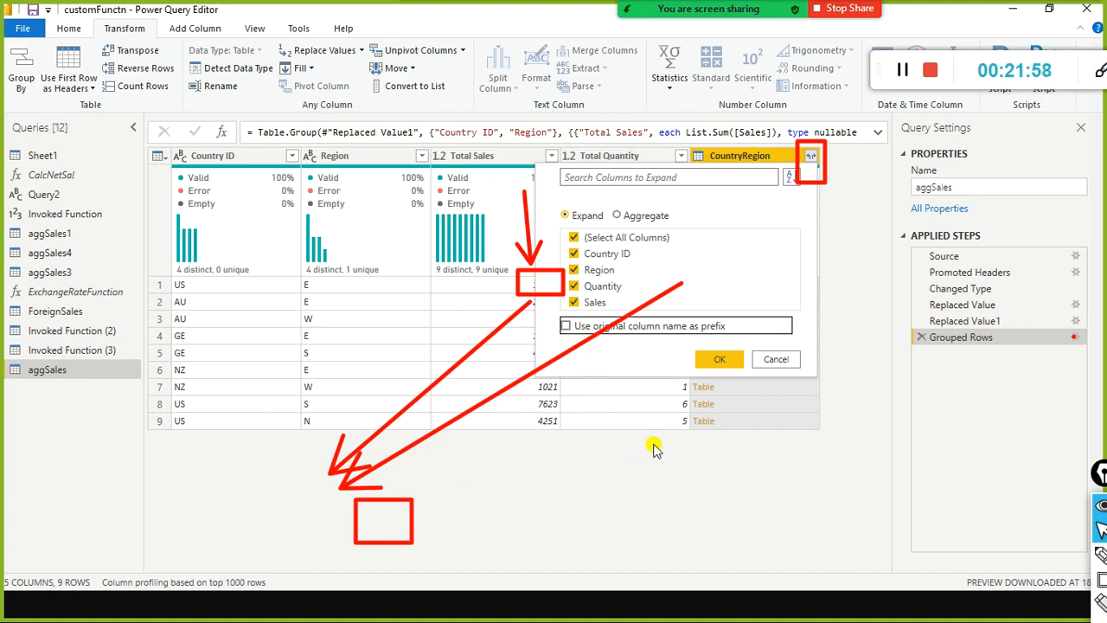
key(ctrl+shift+7)
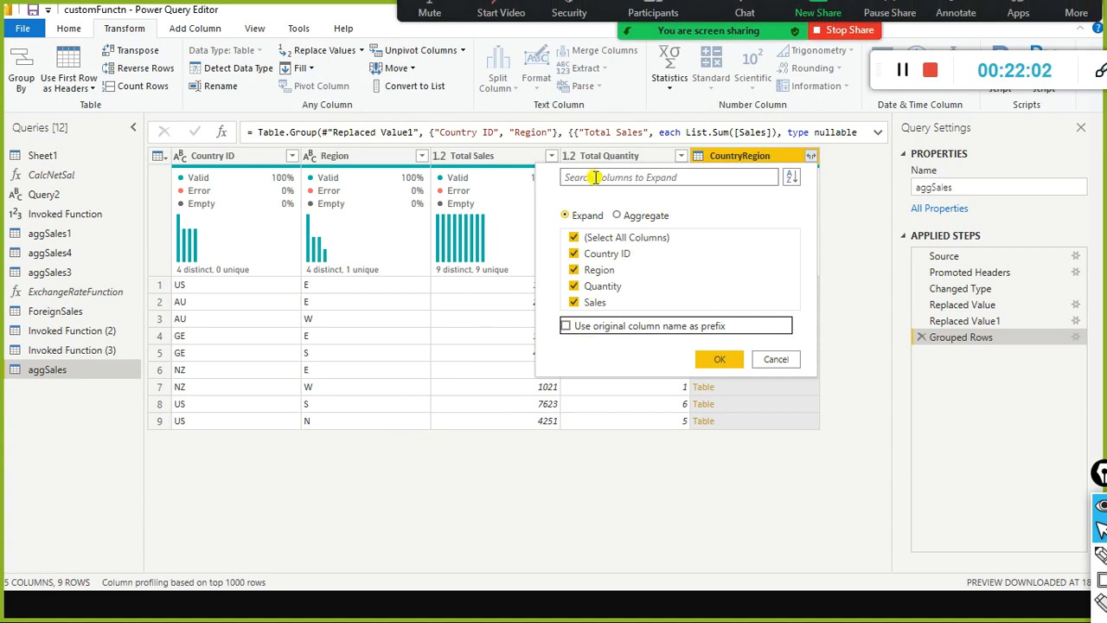
click(562, 216)
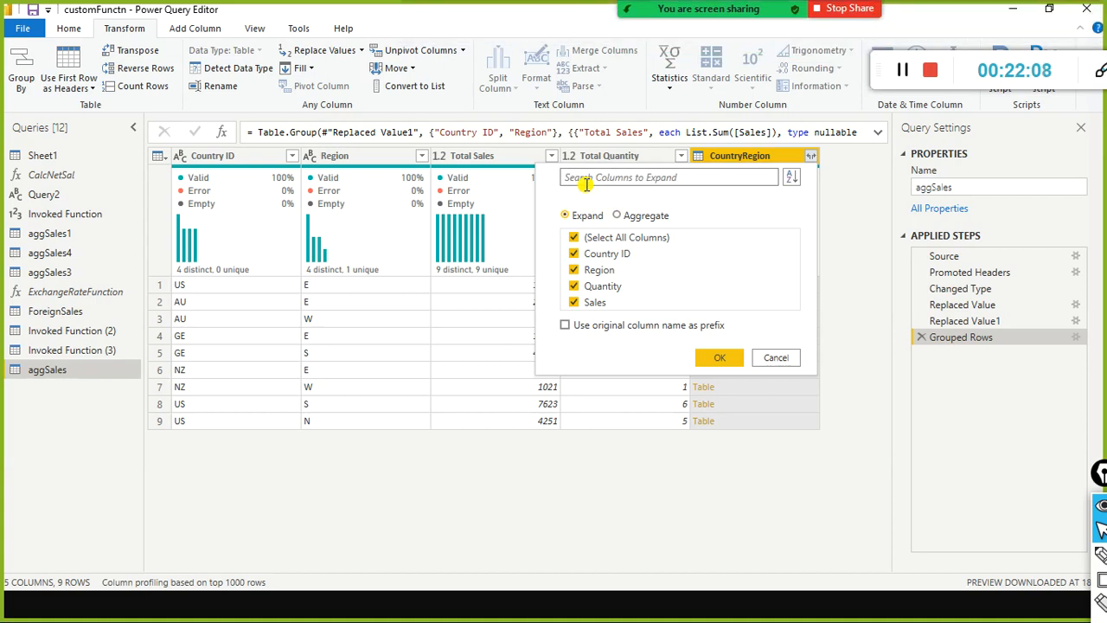
click(718, 358)
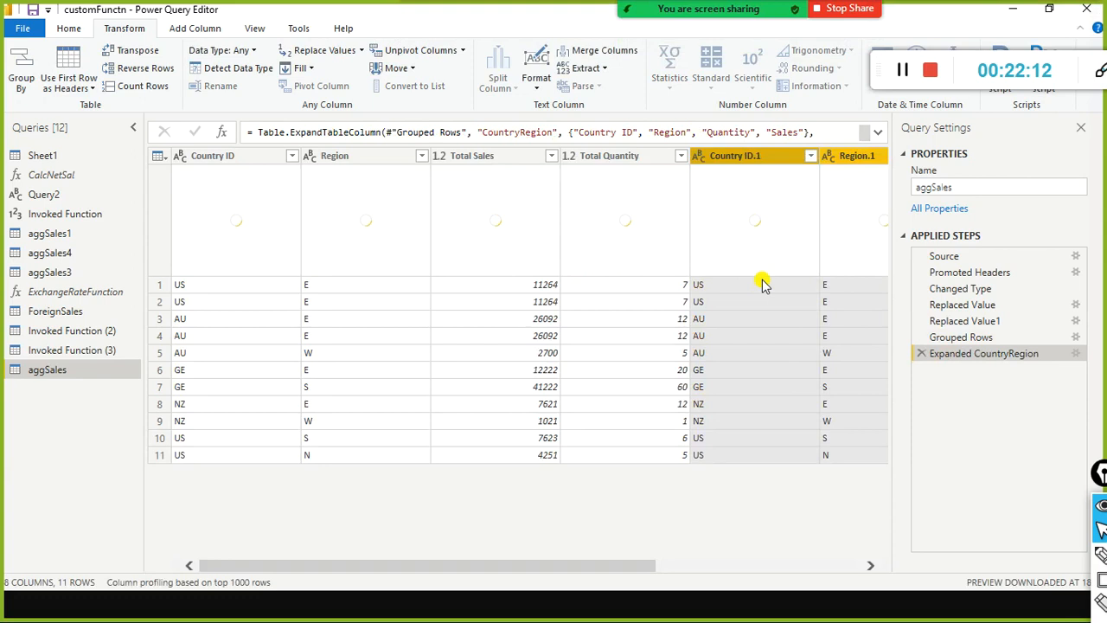
Compare the expanded Country ID.1, Region.1, Quantity and Sales columns with the group totals across the table.
drag(407, 566, 372, 565)
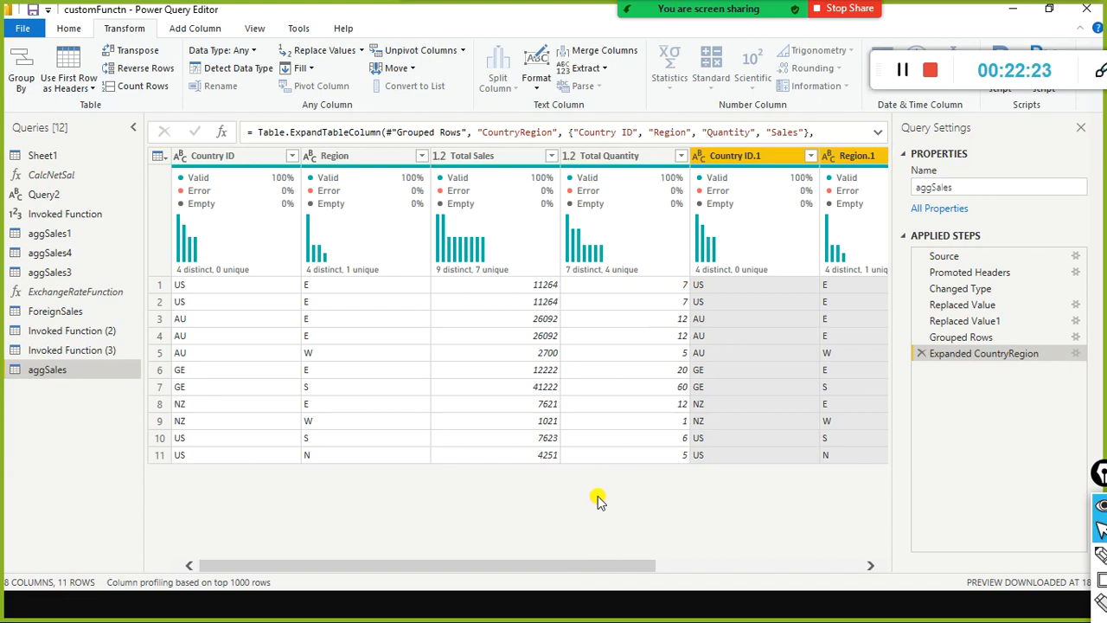
drag(584, 561, 875, 560)
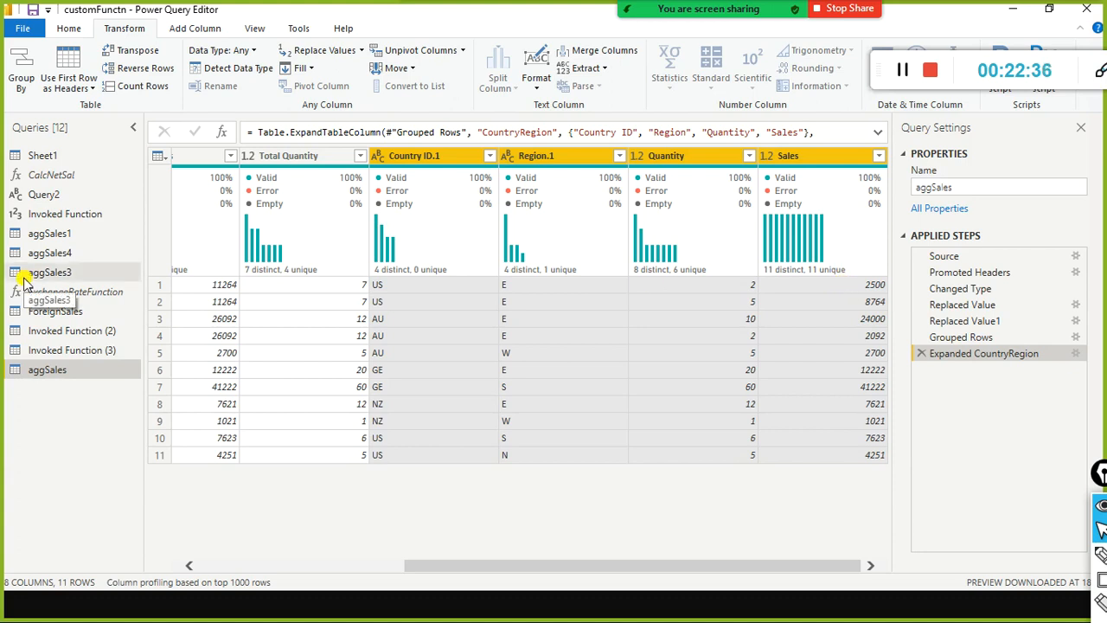
click(269, 564)
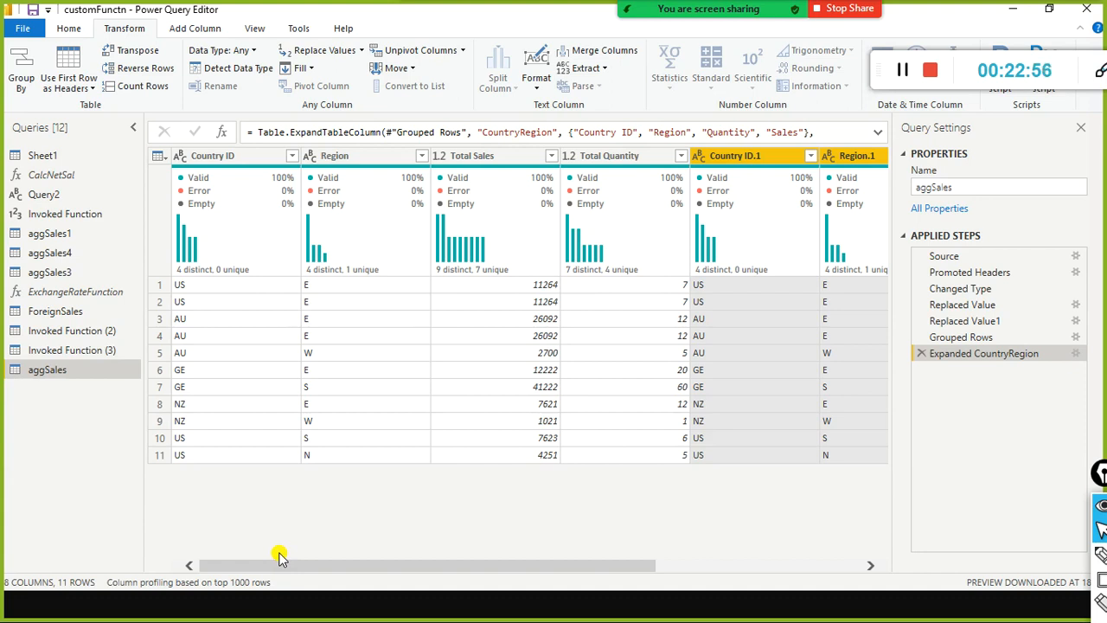
mouse_move(395, 261)
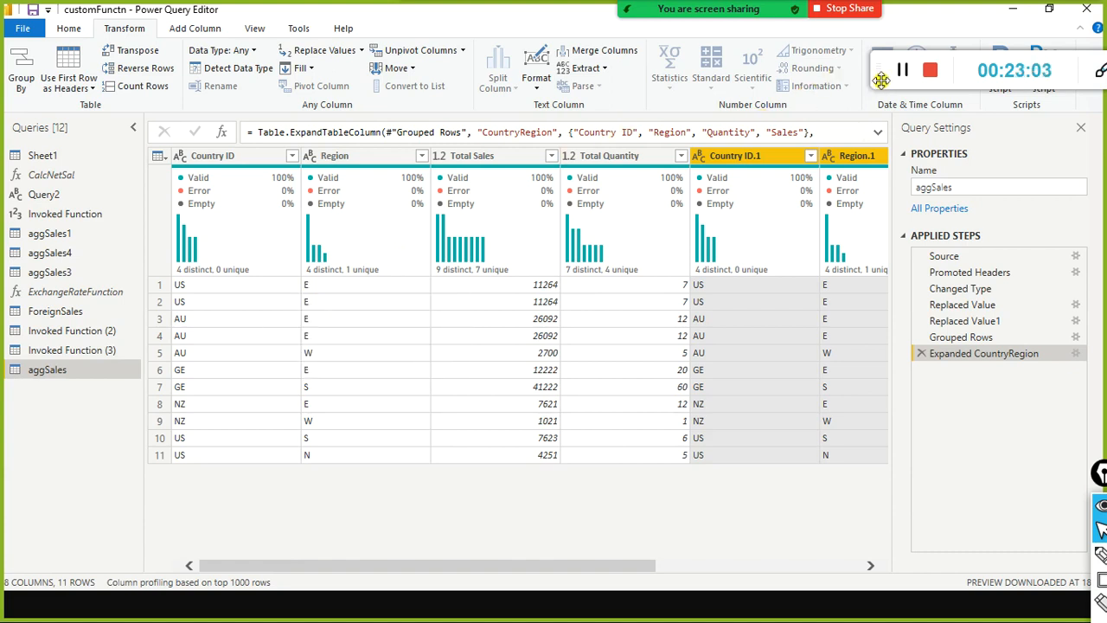
Switch from Power Query Editor to the Power BI service page in Chrome.
drag(881, 80, 787, 73)
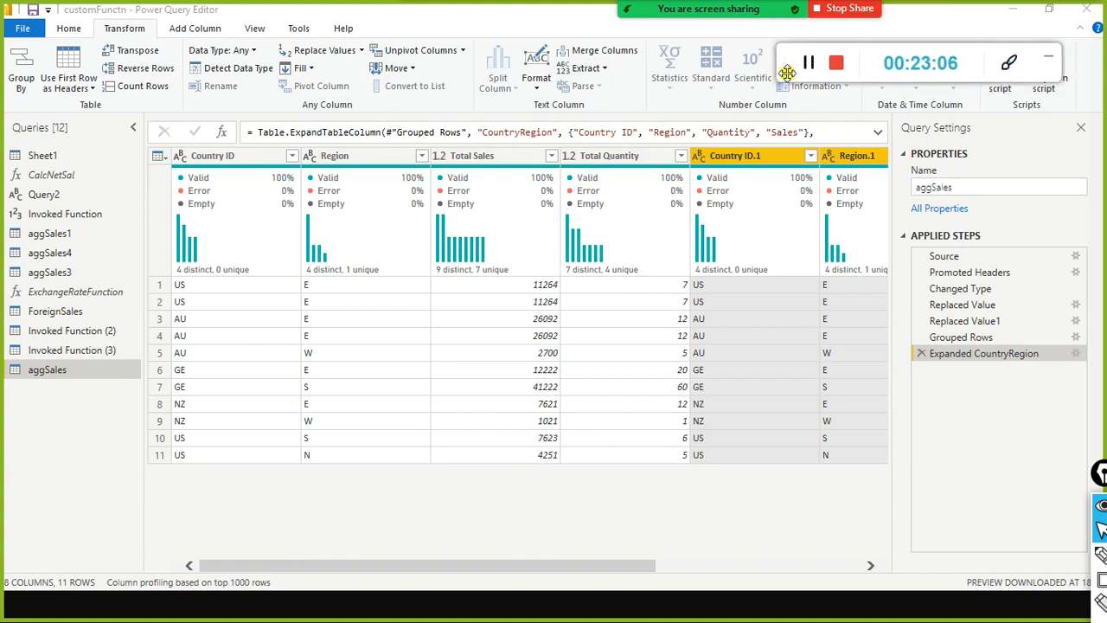
key(alt+Tab)
key(alt+Tab)
key(alt+Tab)
key(alt+Tab)
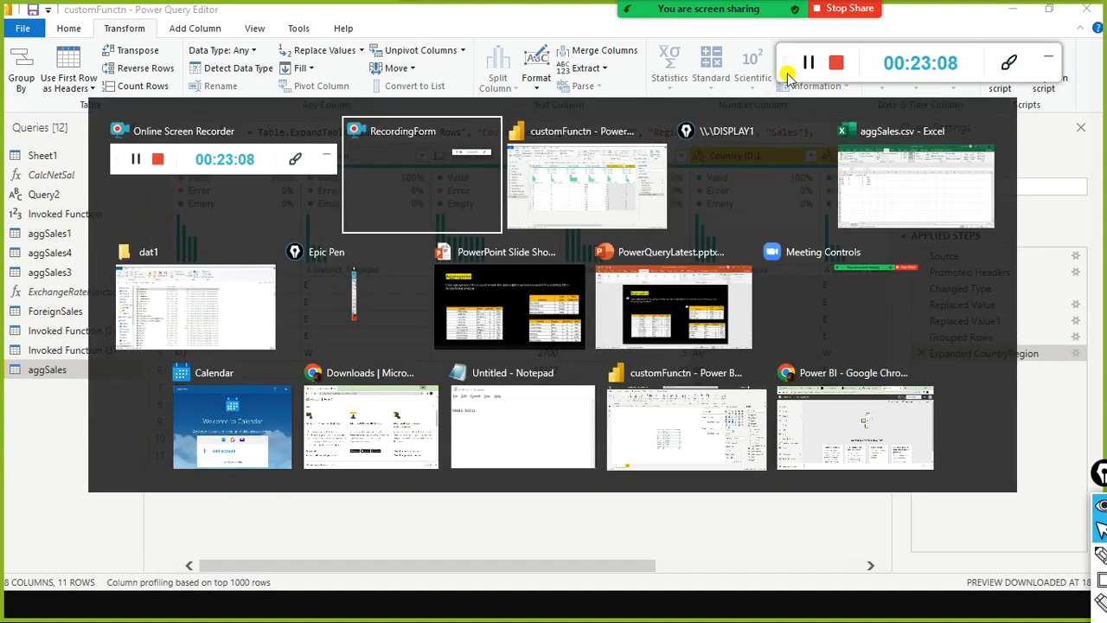
key(alt+Tab)
key(alt+Tab)
key(alt+Tab)
key(alt+Tab)
key(alt+Tab)
key(alt+Tab)
key(alt+Tab)
key(alt+Tab)
key(alt+Tab)
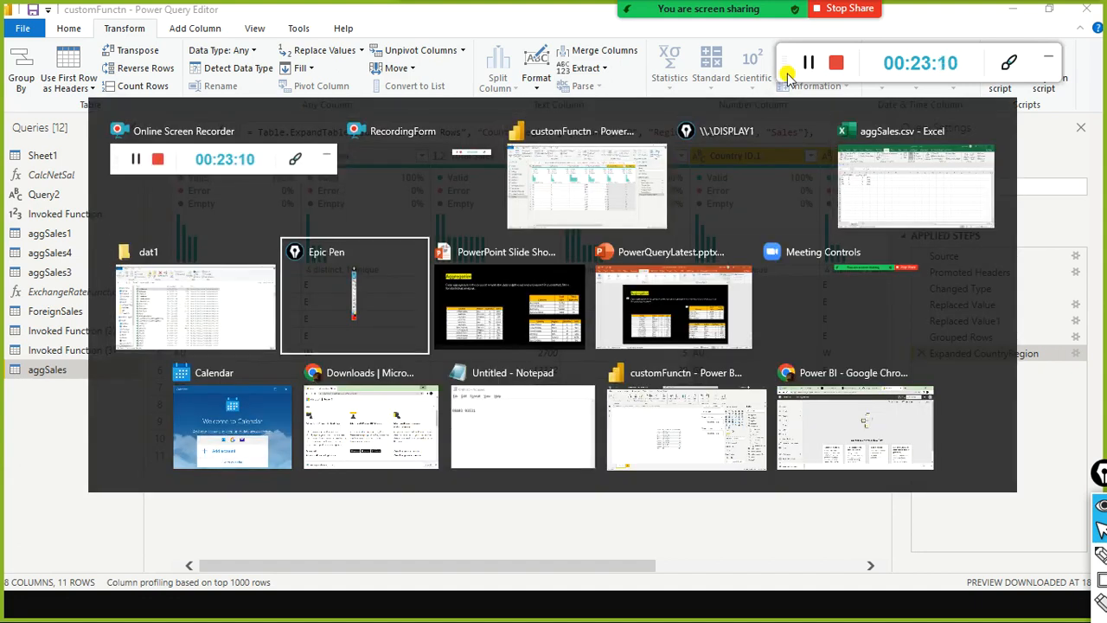
key(alt+Tab)
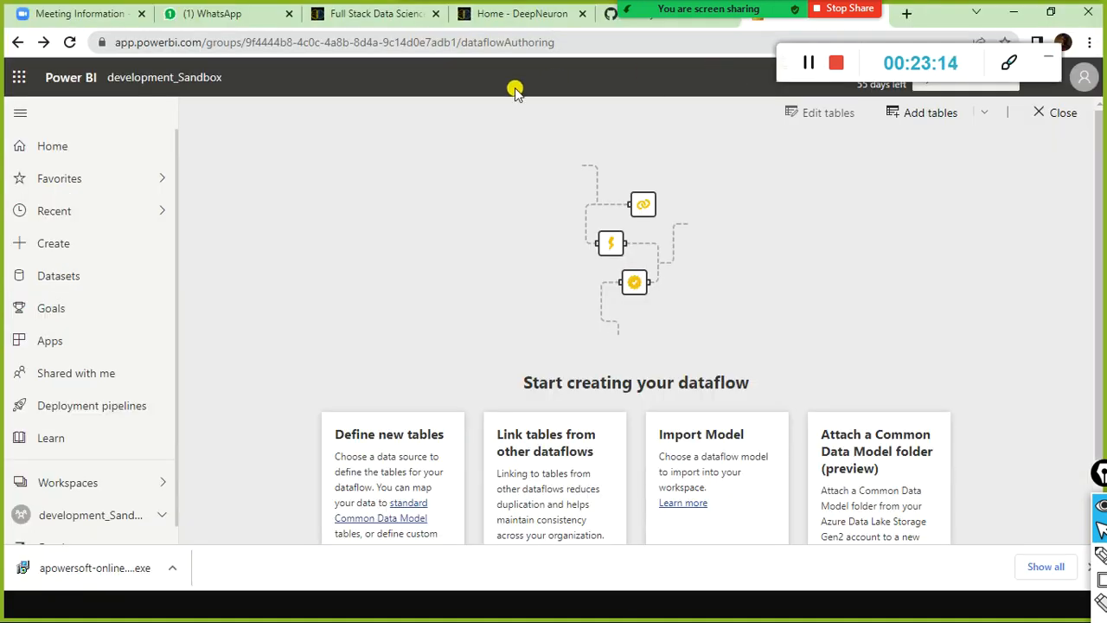
Open the Power BI service home page, app.powerbi.com, in a new browser tab.
drag(785, 80, 391, 106)
mouse_move(903, 26)
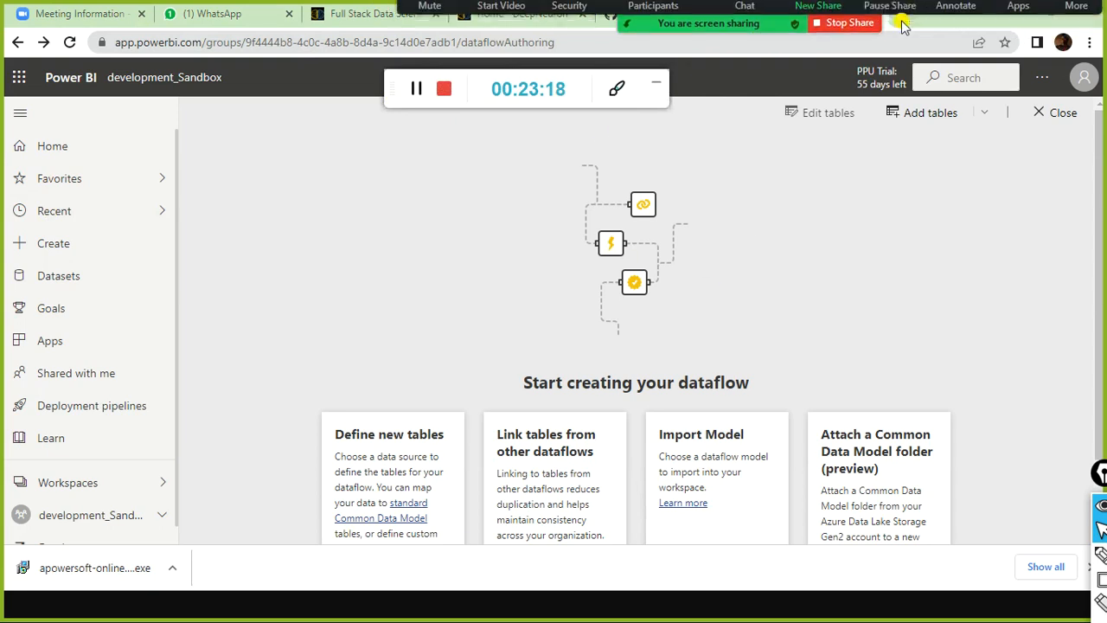
drag(426, 12, 351, 227)
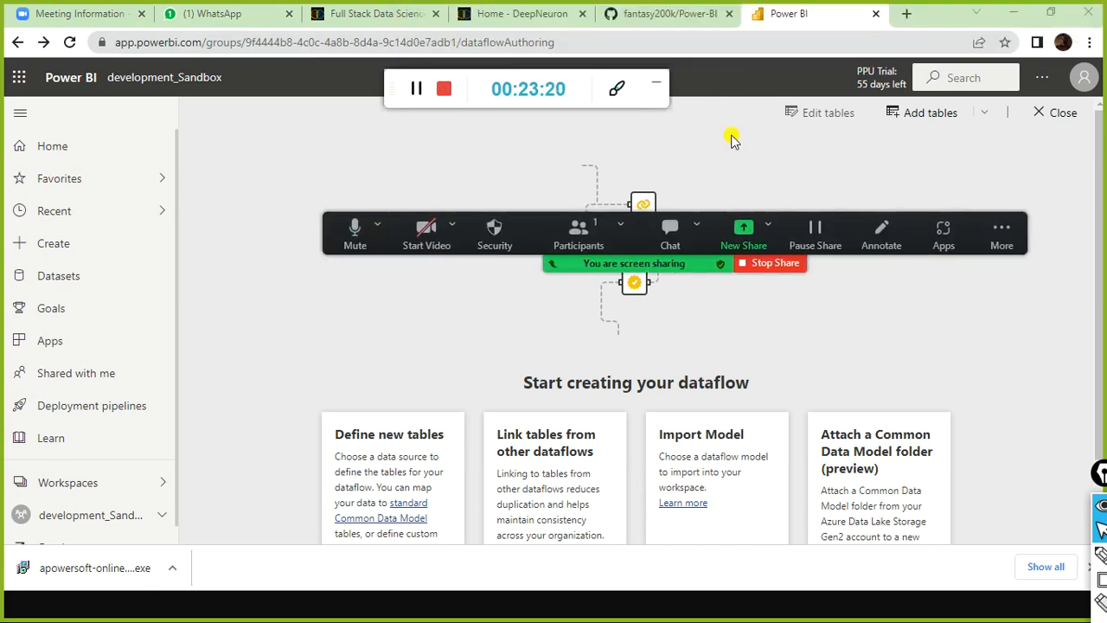
click(908, 14)
text(ap)
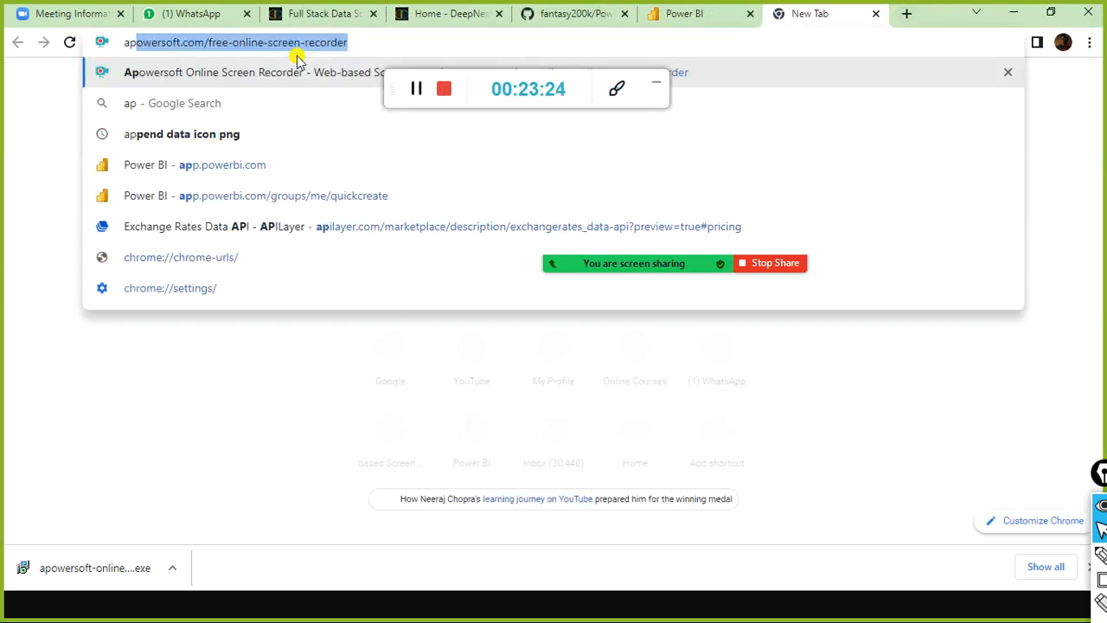
text(p)
key(Return)
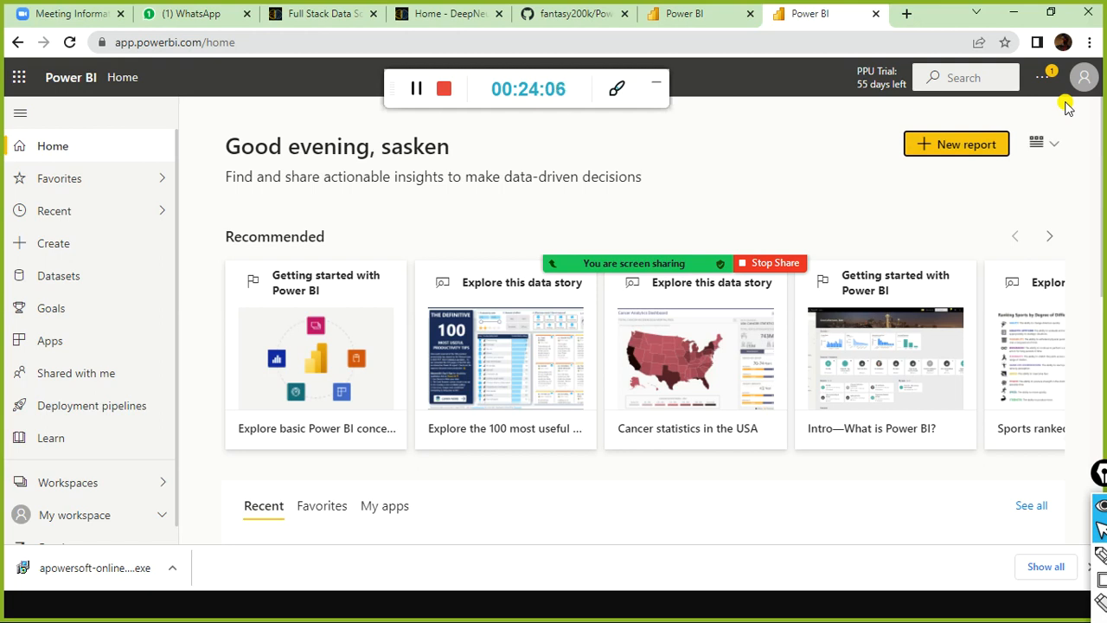
drag(396, 99, 547, 66)
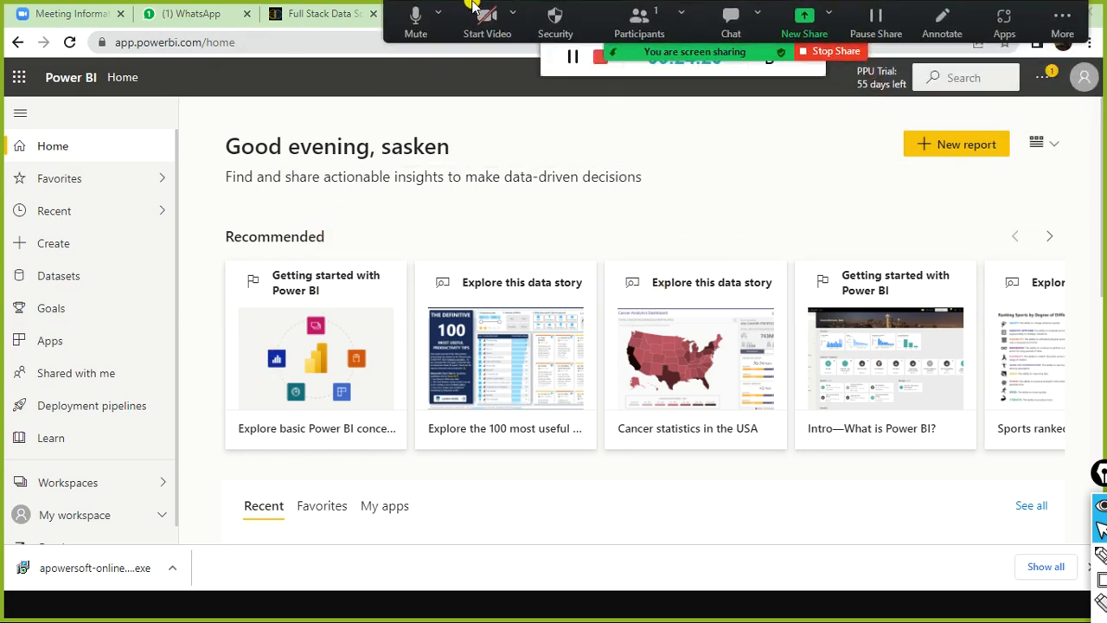
drag(547, 67, 633, 88)
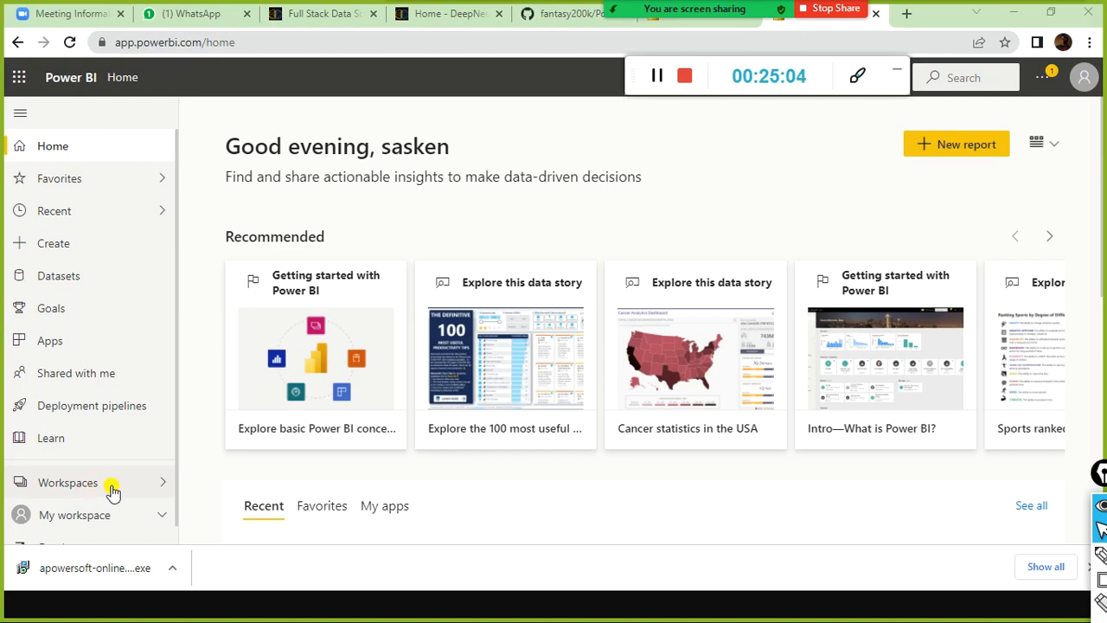
Start creating a new workspace and enter development_workspace as its name.
click(168, 486)
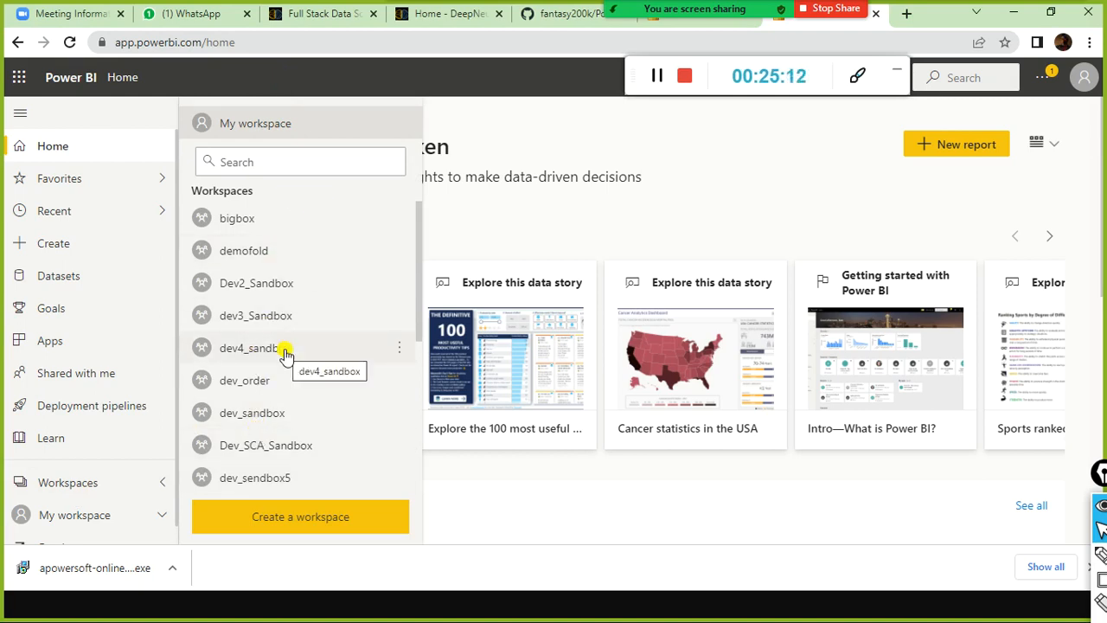
click(279, 524)
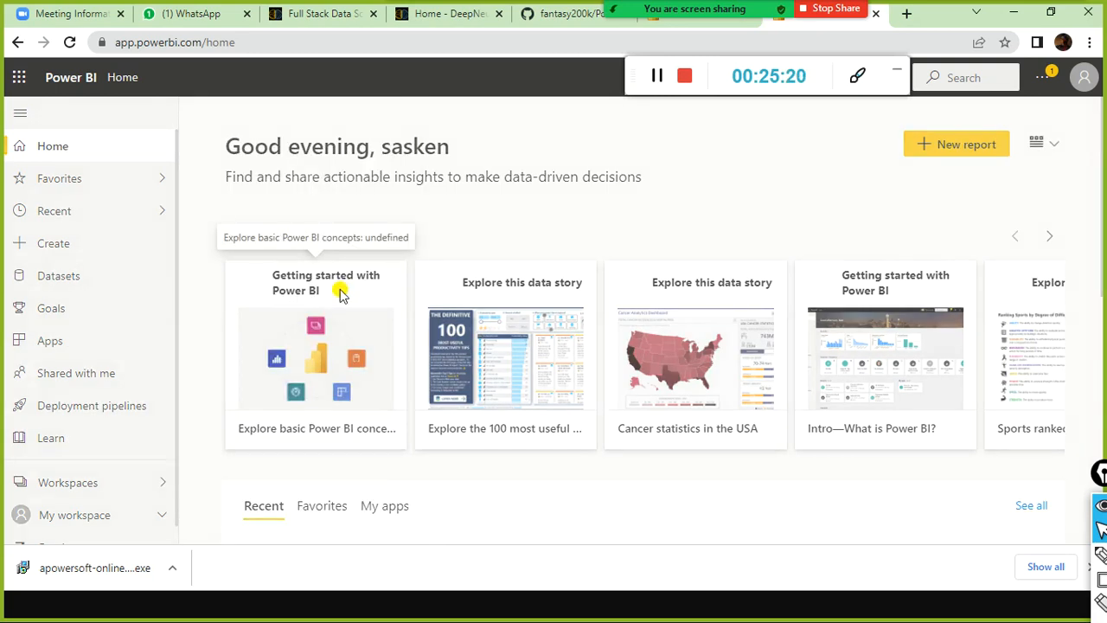
click(719, 304)
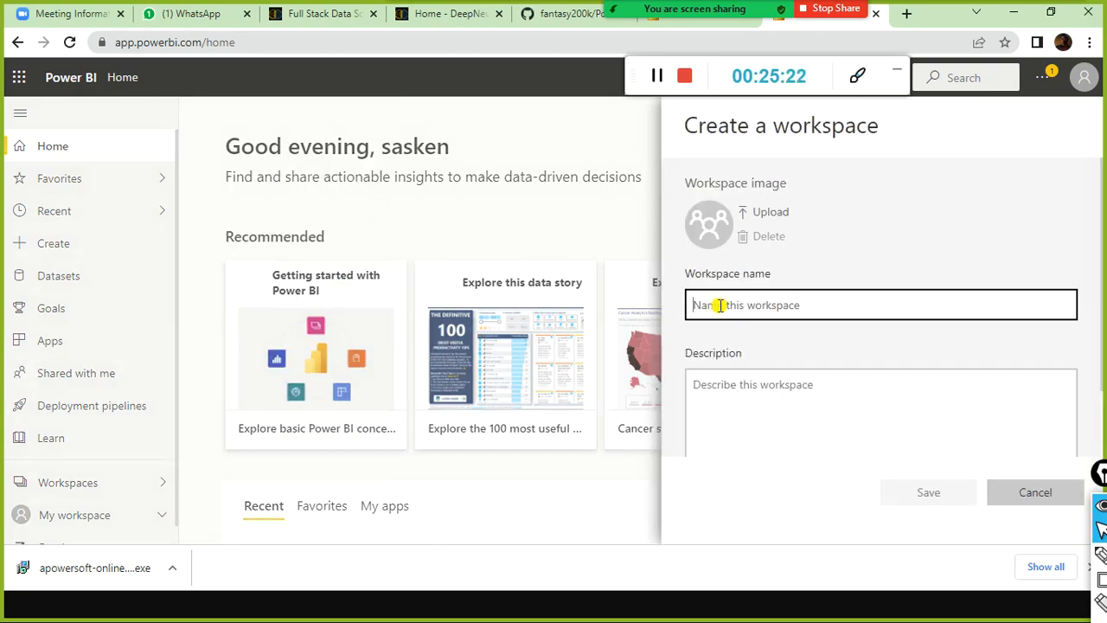
text(dev)
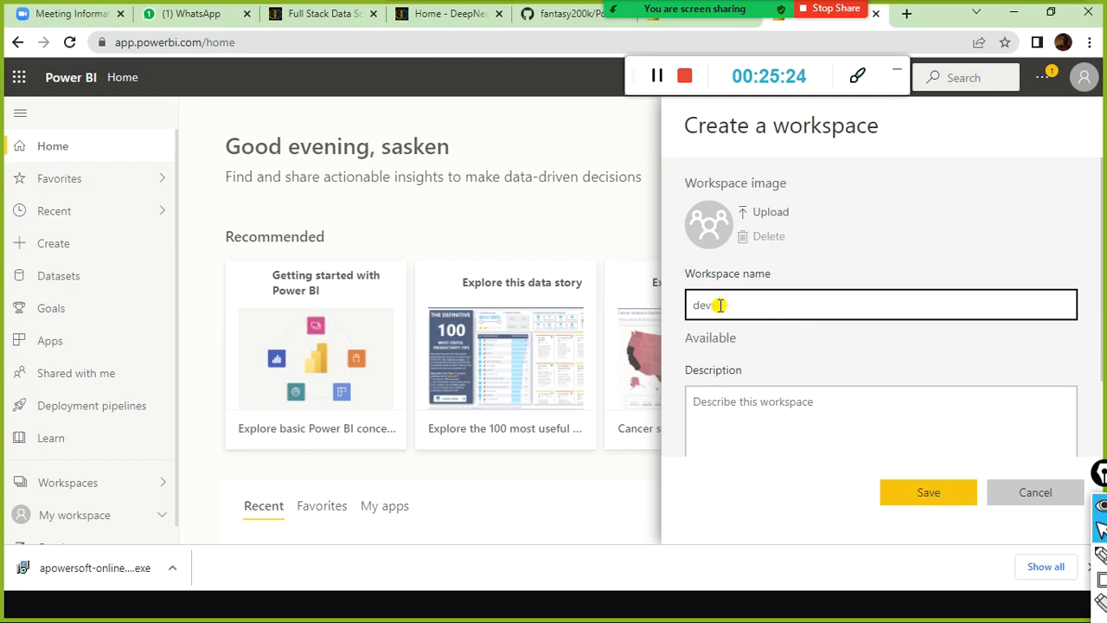
text(elopm)
key(BackSpace)
text(pment_workspace)
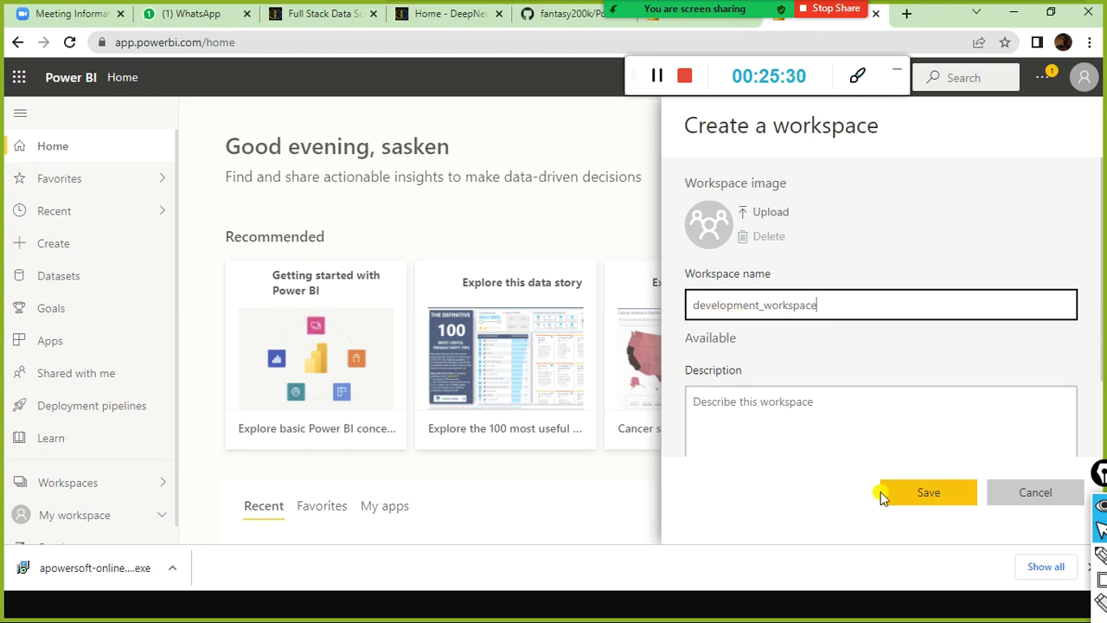
Change the new workspace's name to development1_Sandbox and save the workspace.
drag(763, 304, 940, 319)
text(Sandbox)
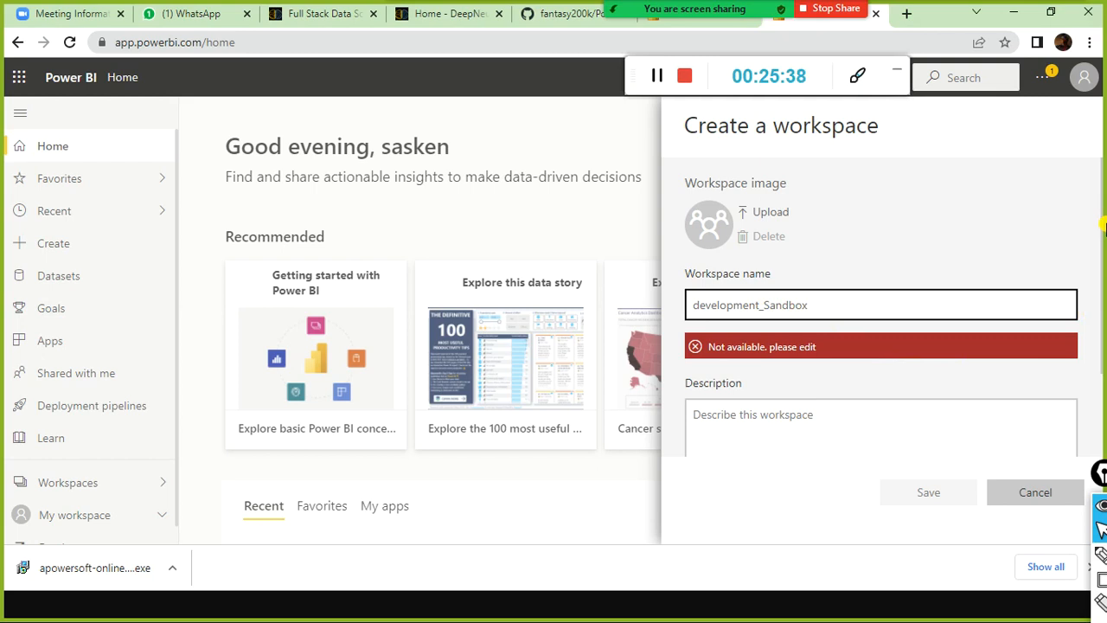
text(1)
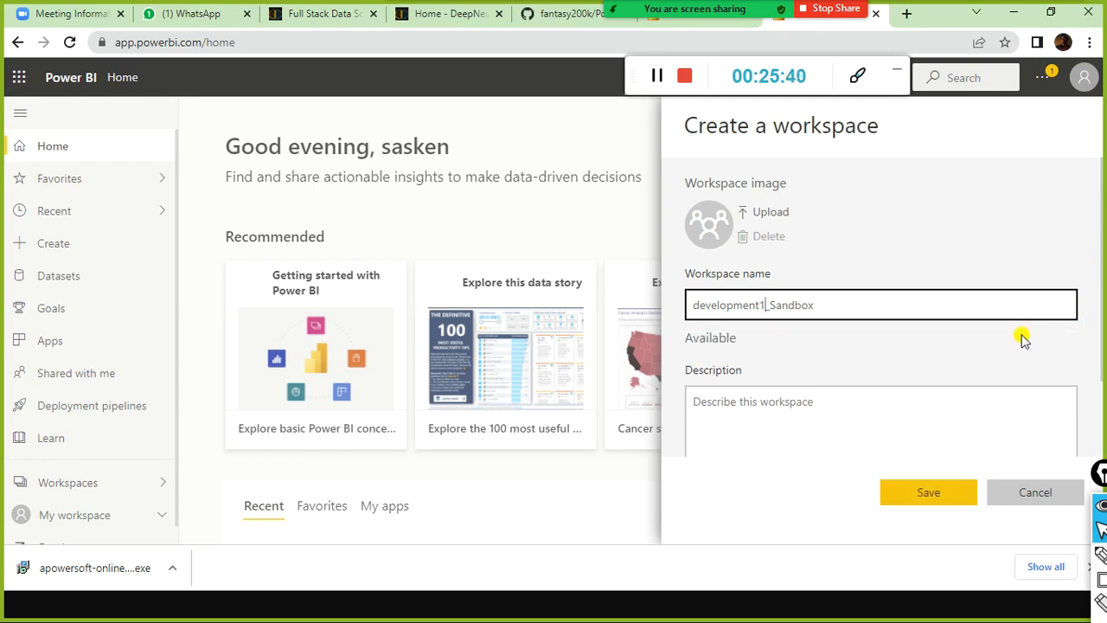
click(913, 491)
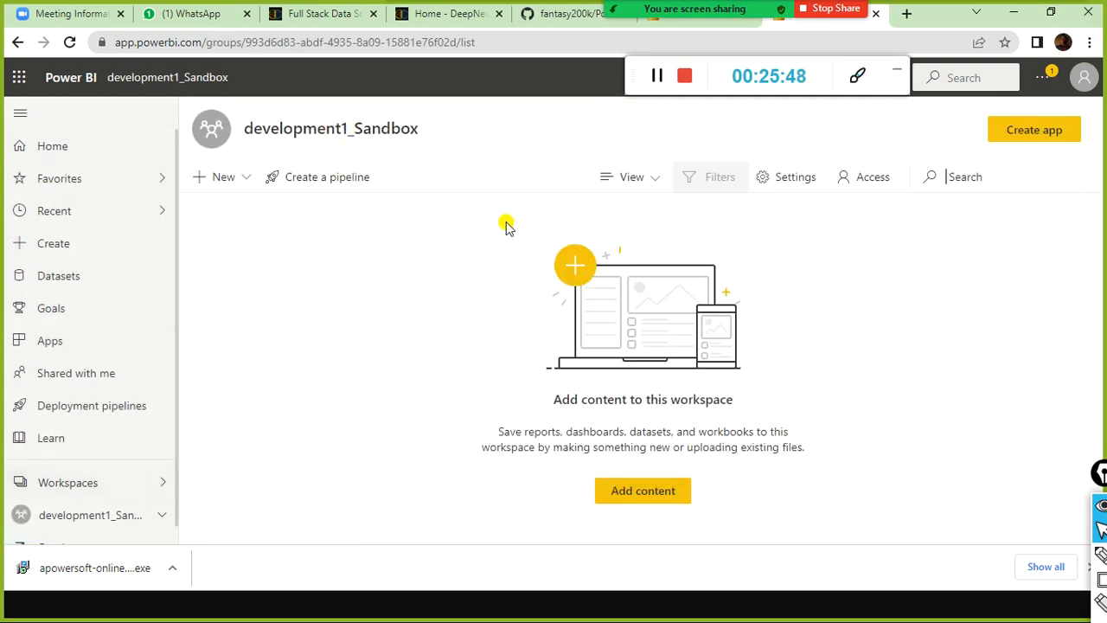
key(ctrl+shift+4)
mouse_move(240, 101)
mouse_down()
mouse_move(277, 151)
mouse_move(434, 152)
mouse_up()
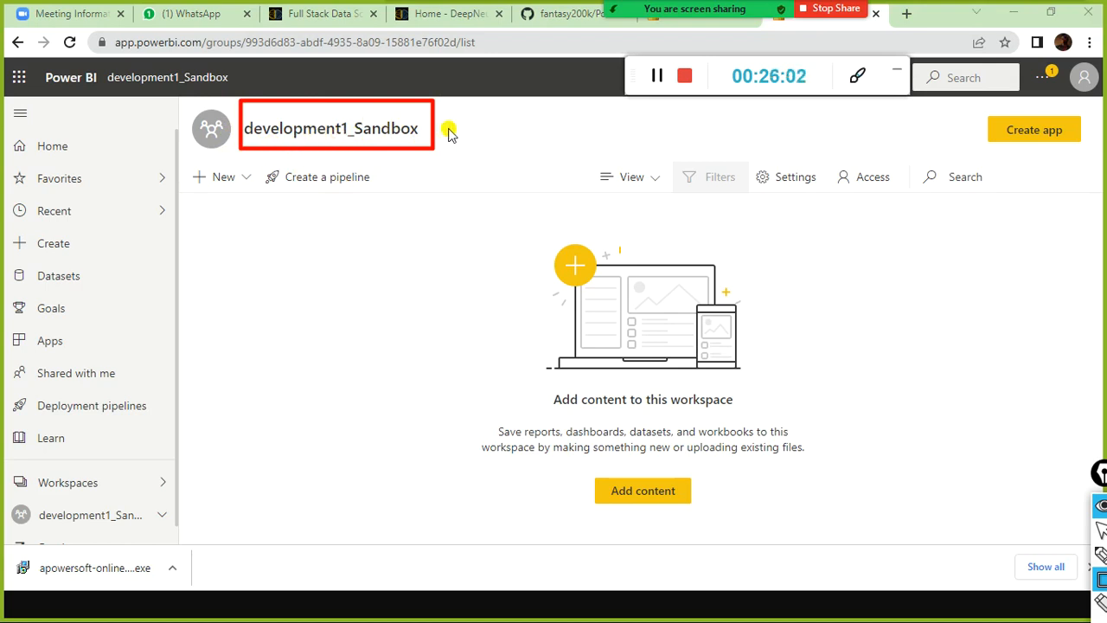
Start a new dataflow in the development1_Sandbox workspace and review the ways to create it.
click(250, 188)
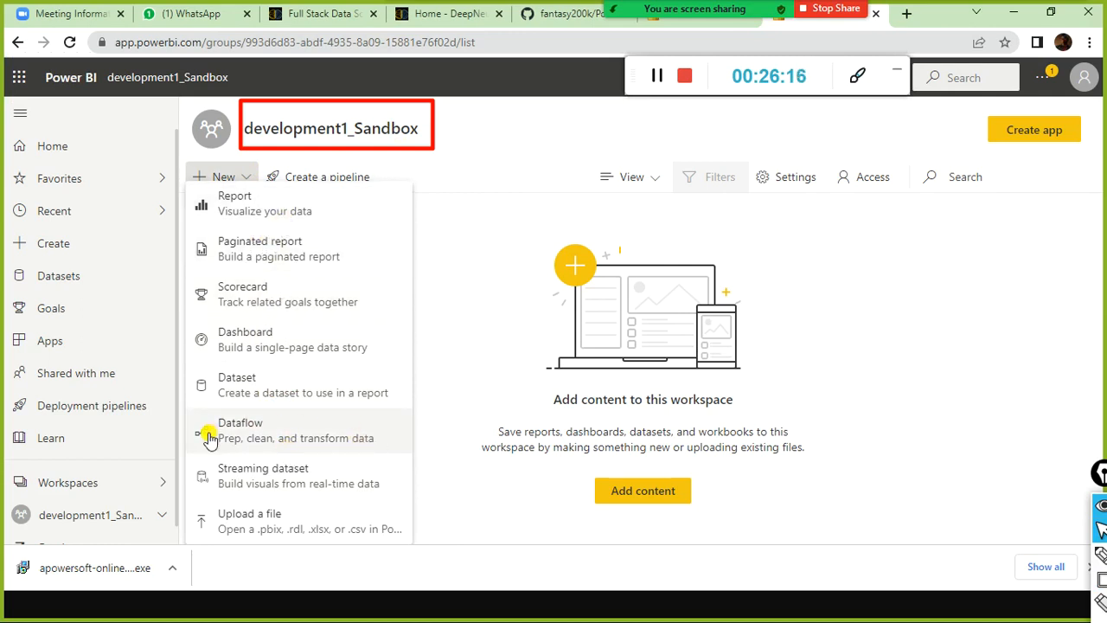
click(264, 441)
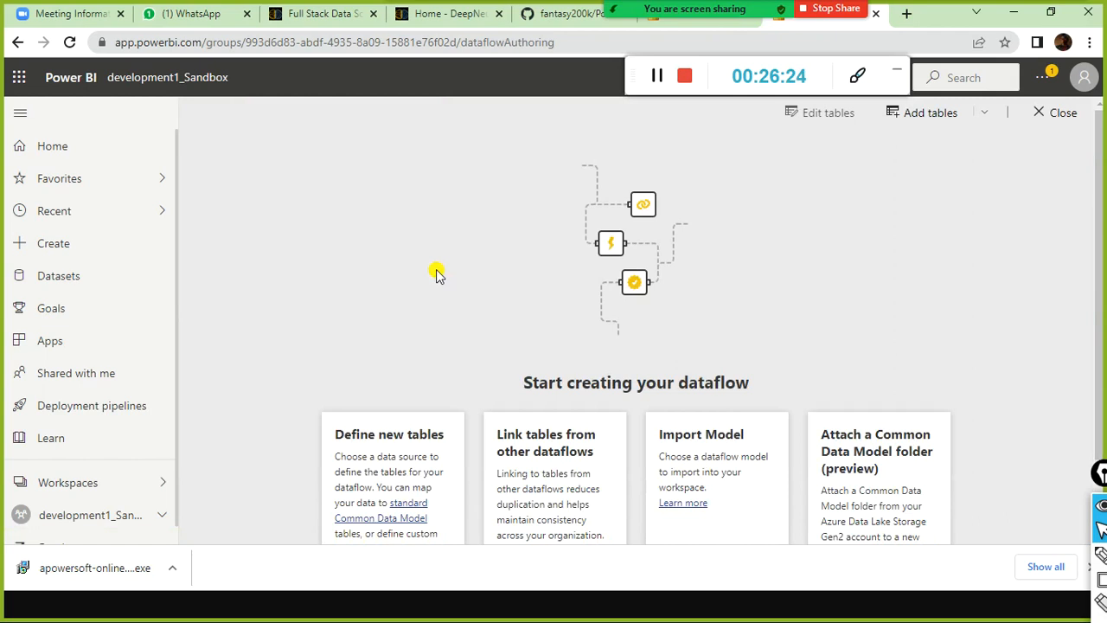
scroll(437, 272, down, 1)
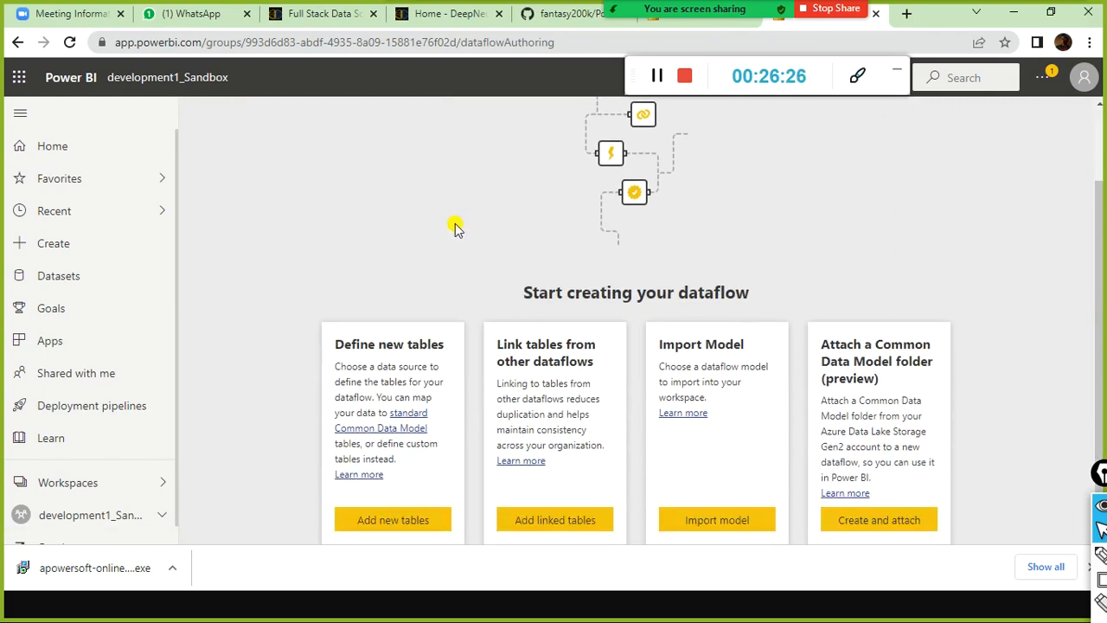
scroll(456, 228, up, 1)
scroll(456, 228, down, 1)
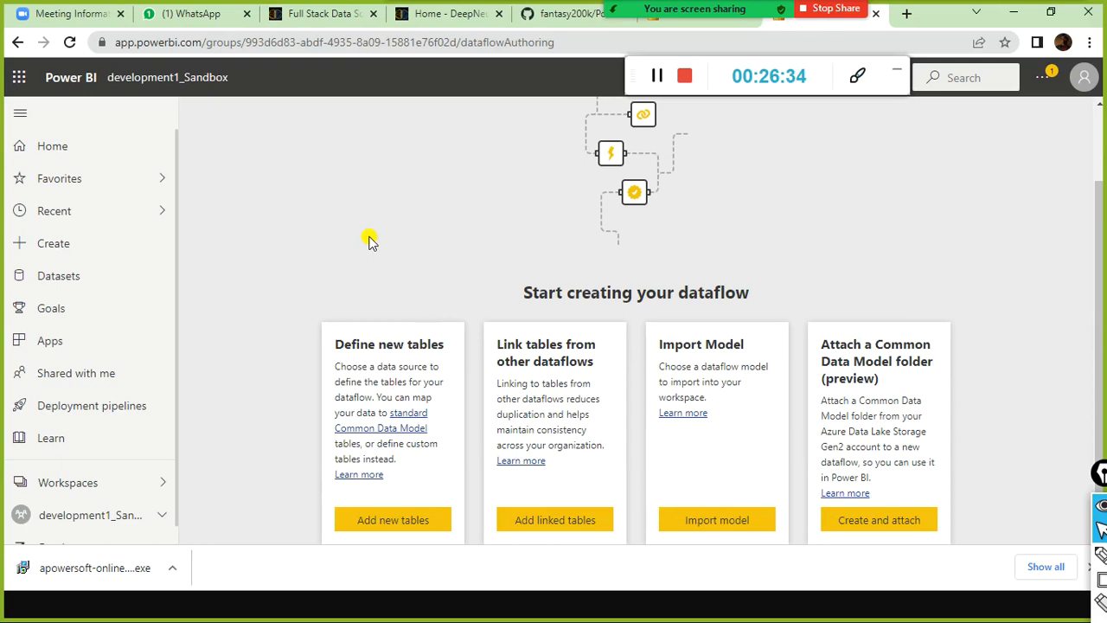
Compare the aggSales query in Power Query Editor with the dataflow creation page in Chrome.
key(alt+Tab)
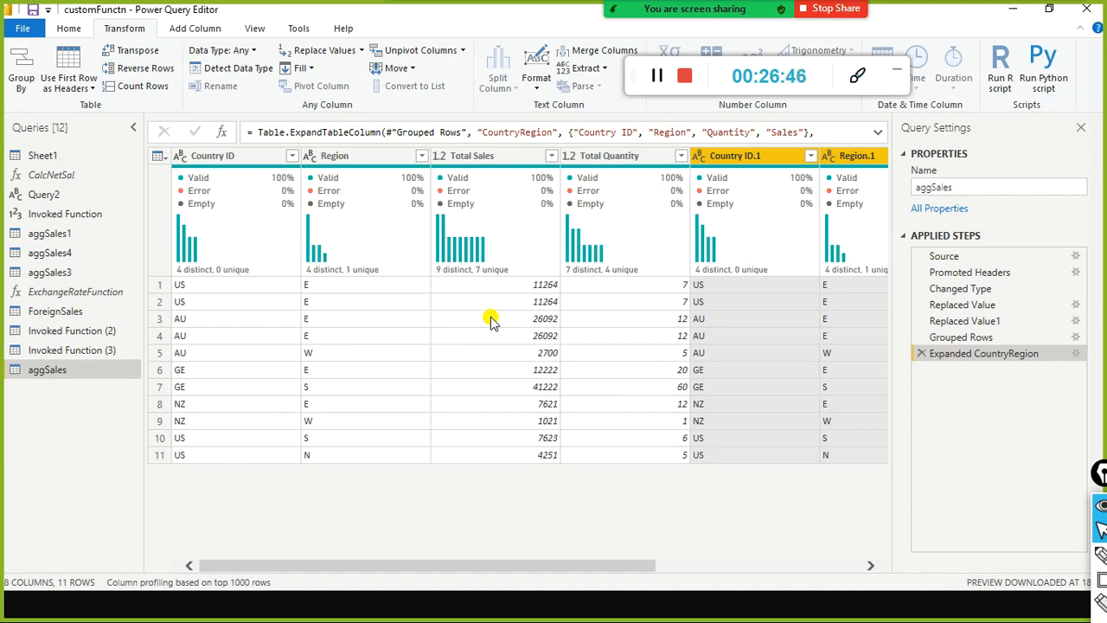
key(alt+Tab)
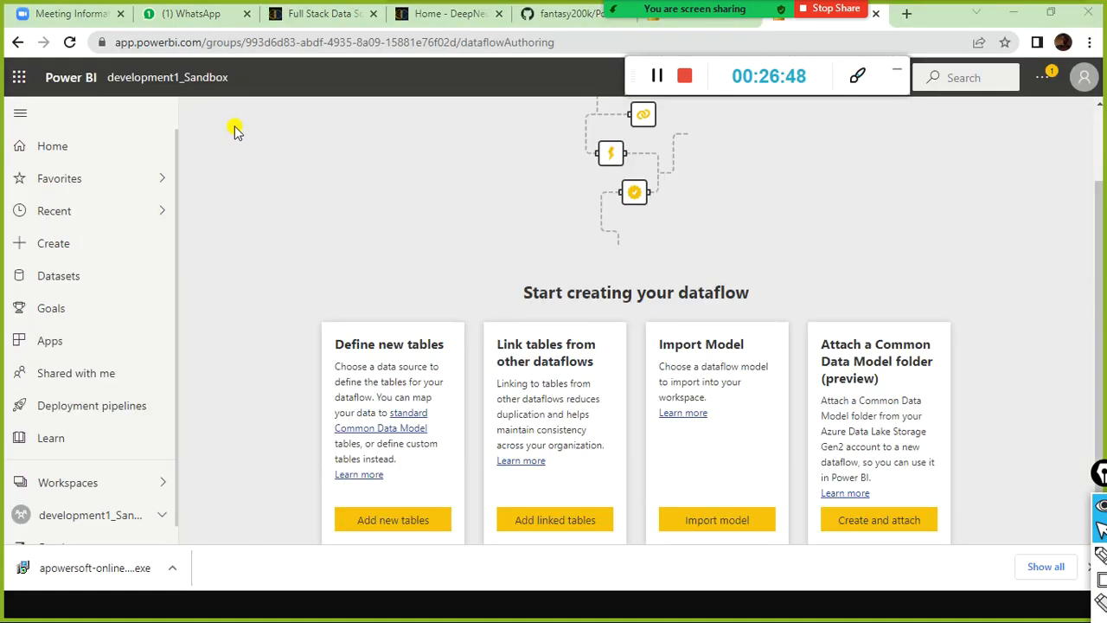
key(alt+Tab)
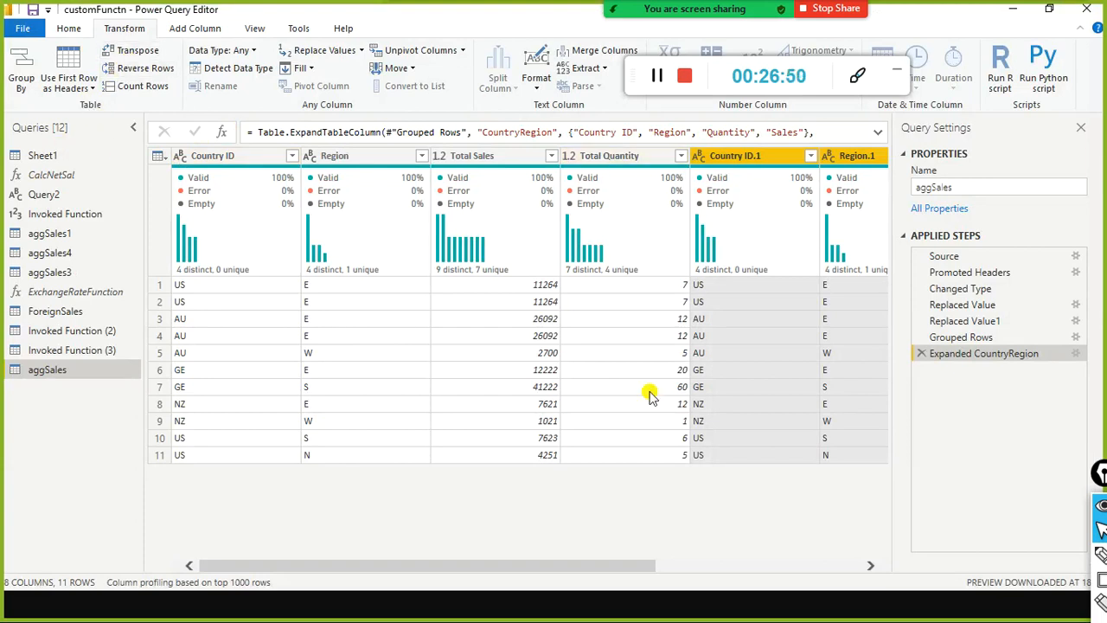
key(alt+Tab)
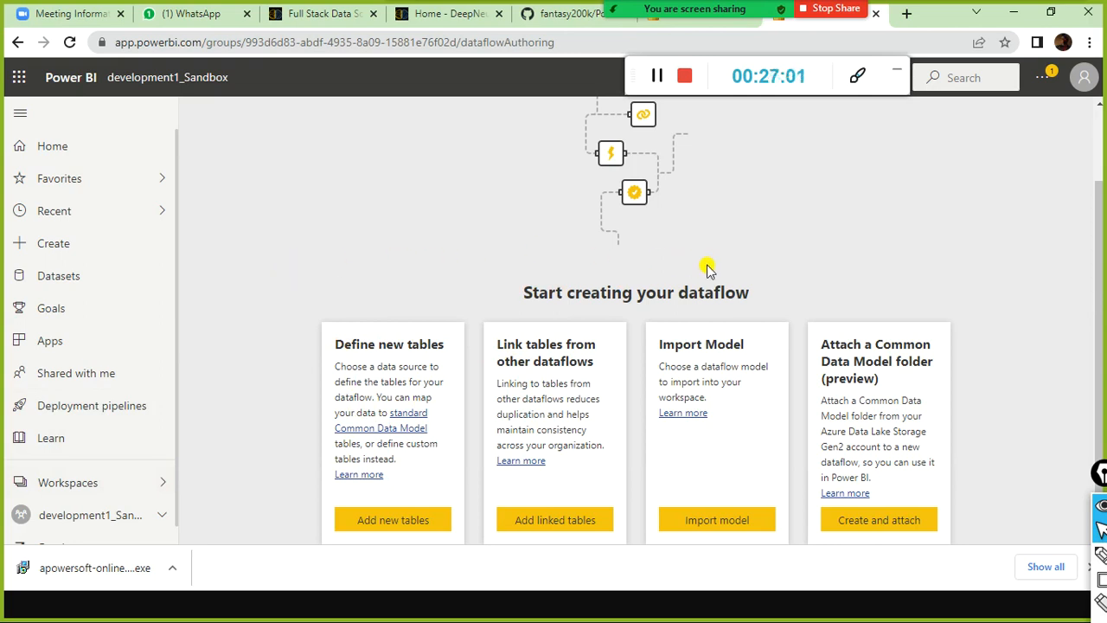
Define new tables for the dataflow and choose the Text/CSV file connector as data source.
scroll(880, 292, up, 1)
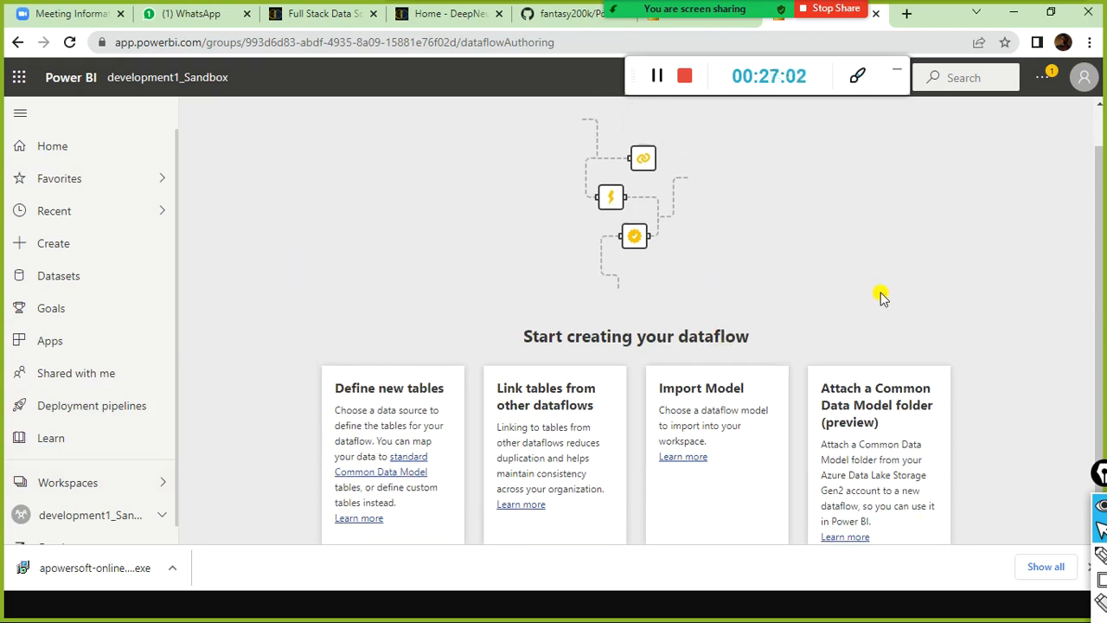
scroll(880, 297, down, 1)
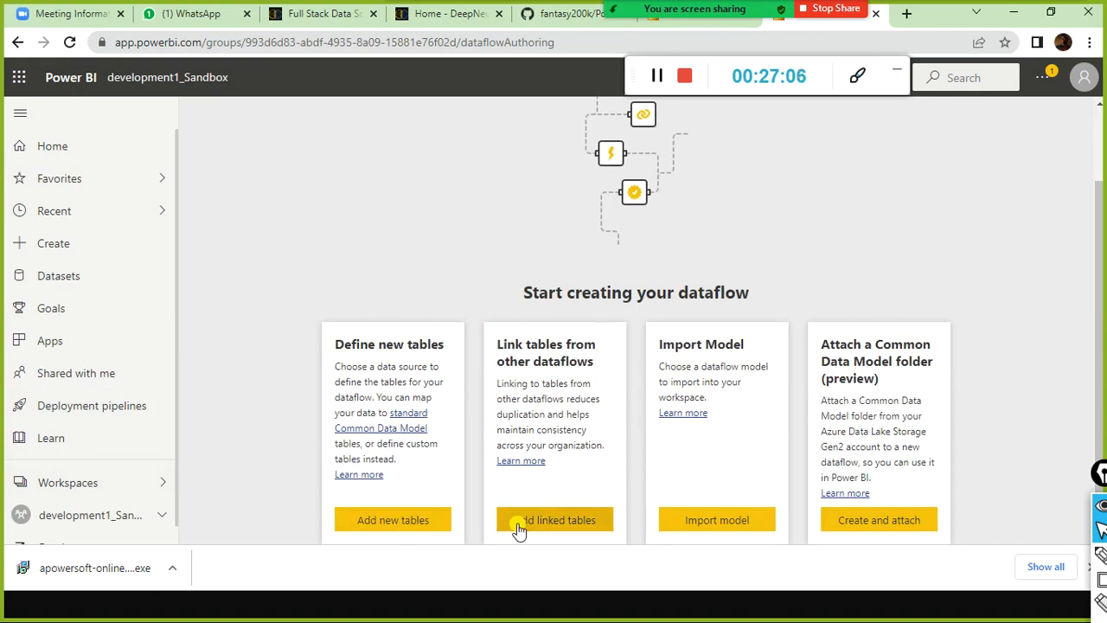
click(418, 519)
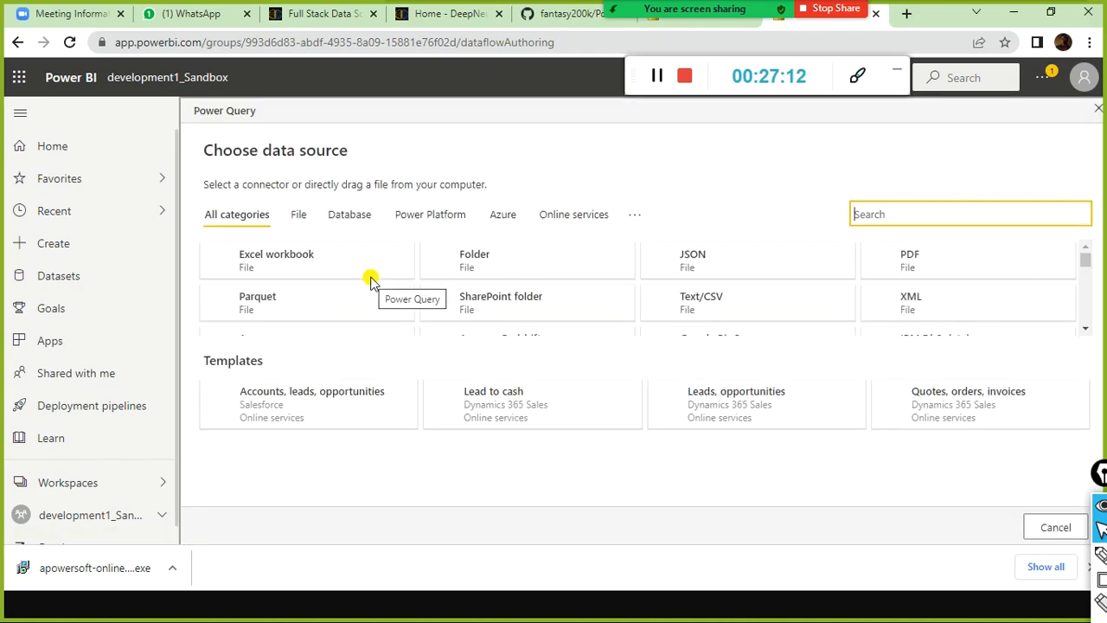
click(297, 215)
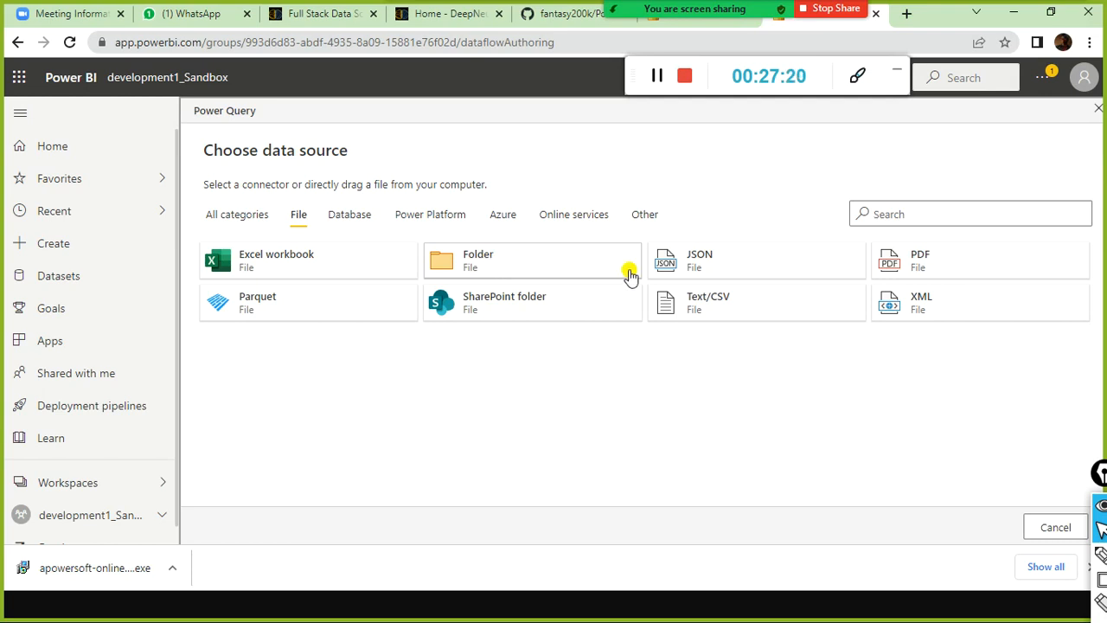
click(708, 298)
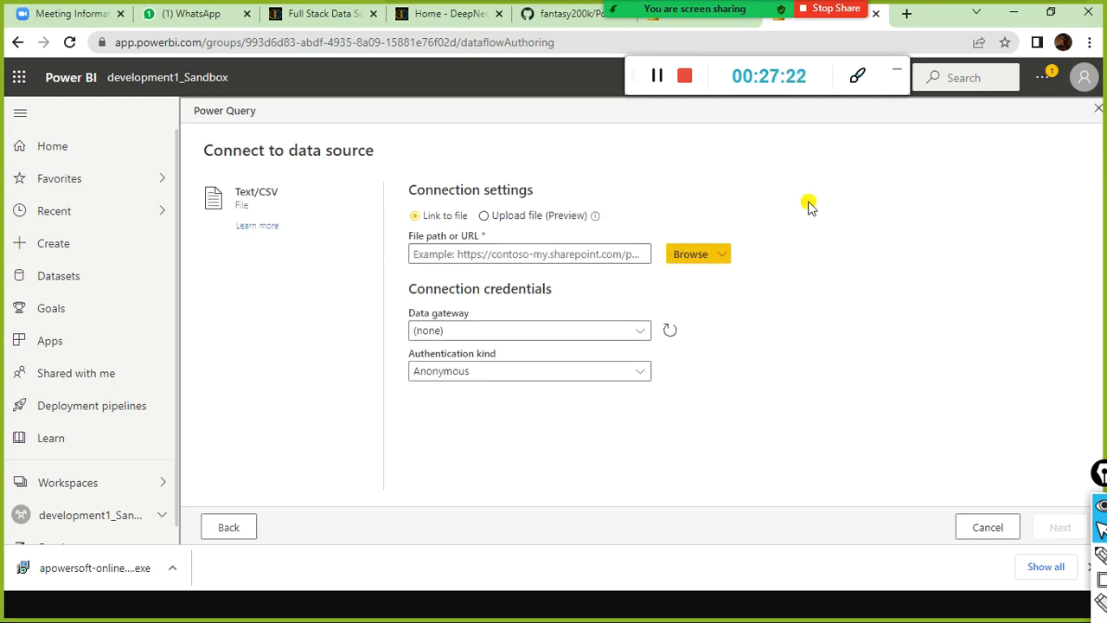
Set the linked file path of the Text/CSV source to d:/dat1/aggsales.csv.
click(449, 254)
text(d:/dat)
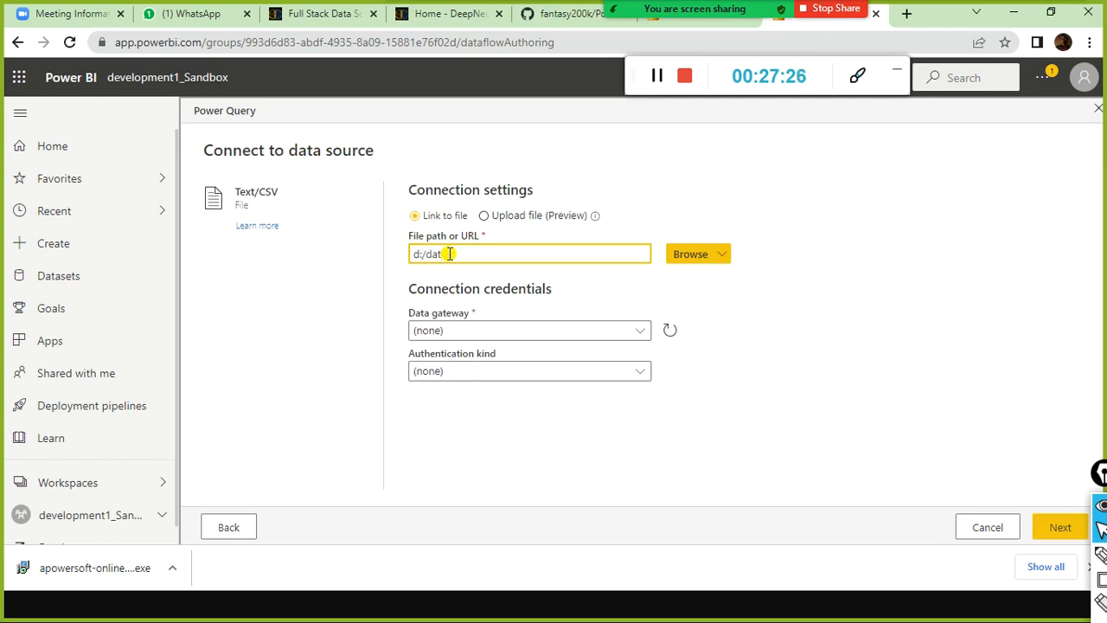
text(a/eggsa)
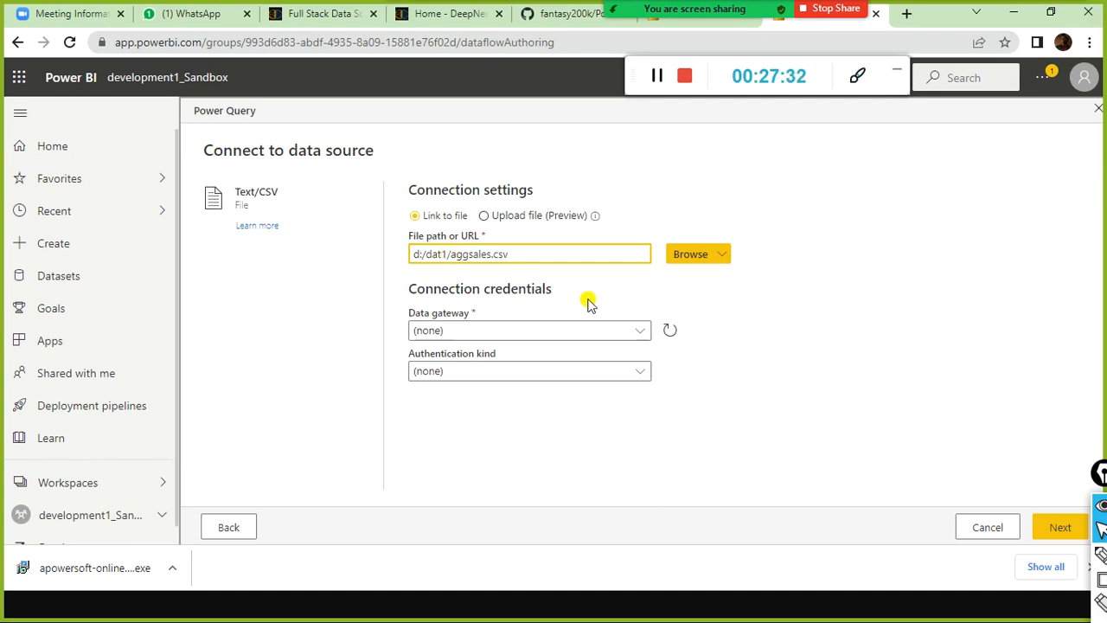
click(711, 334)
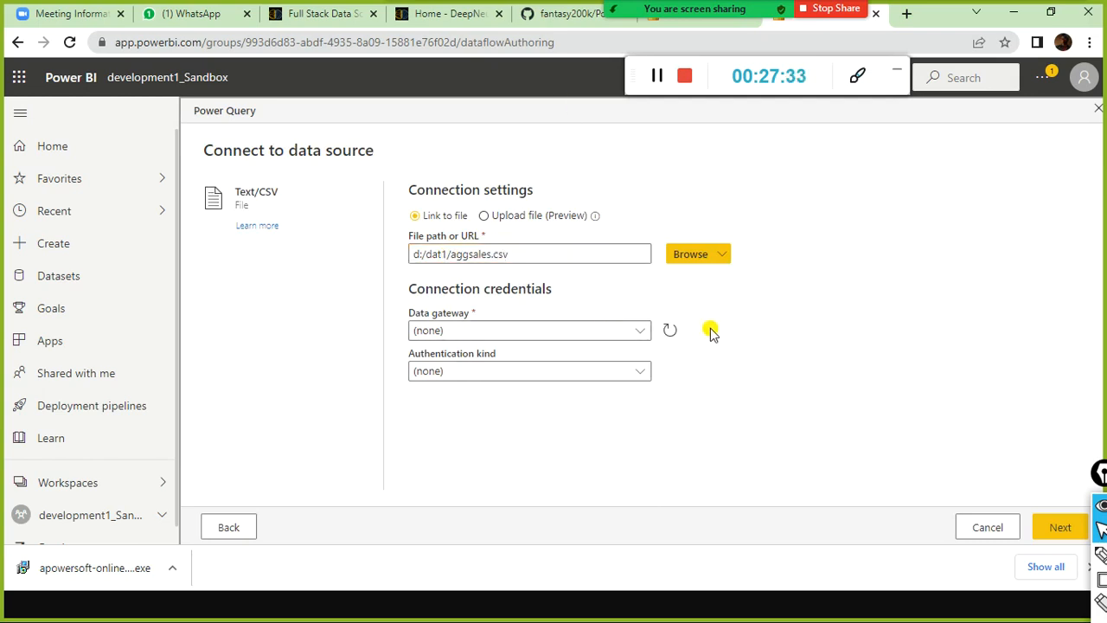
Choose the [On-premises] deepneuron-gway data gateway for the Text/CSV connection.
click(639, 338)
click(767, 305)
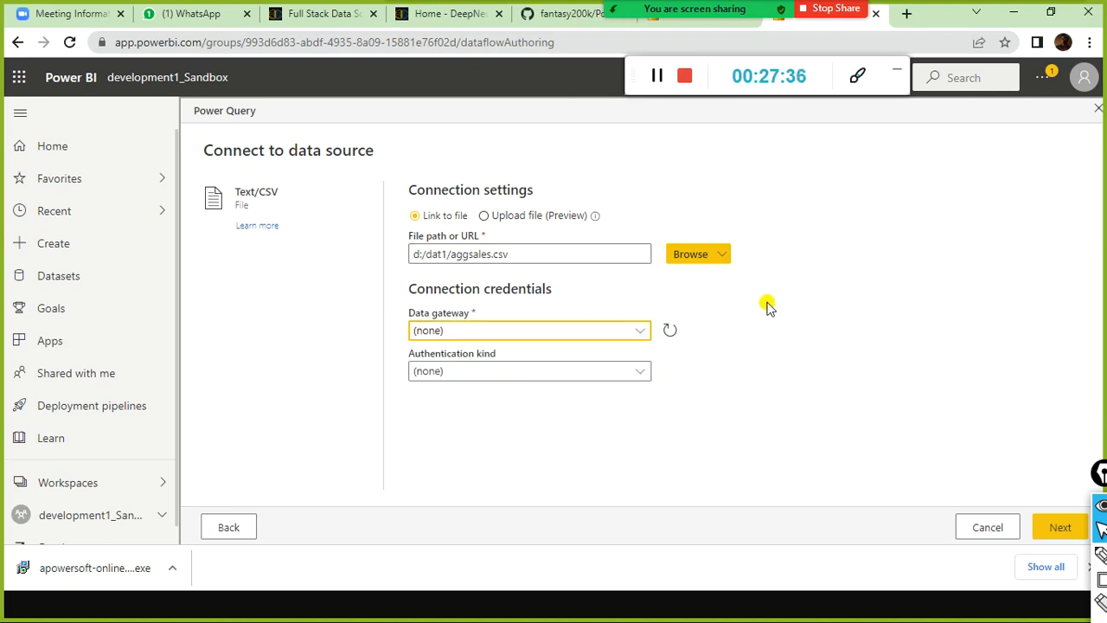
click(641, 337)
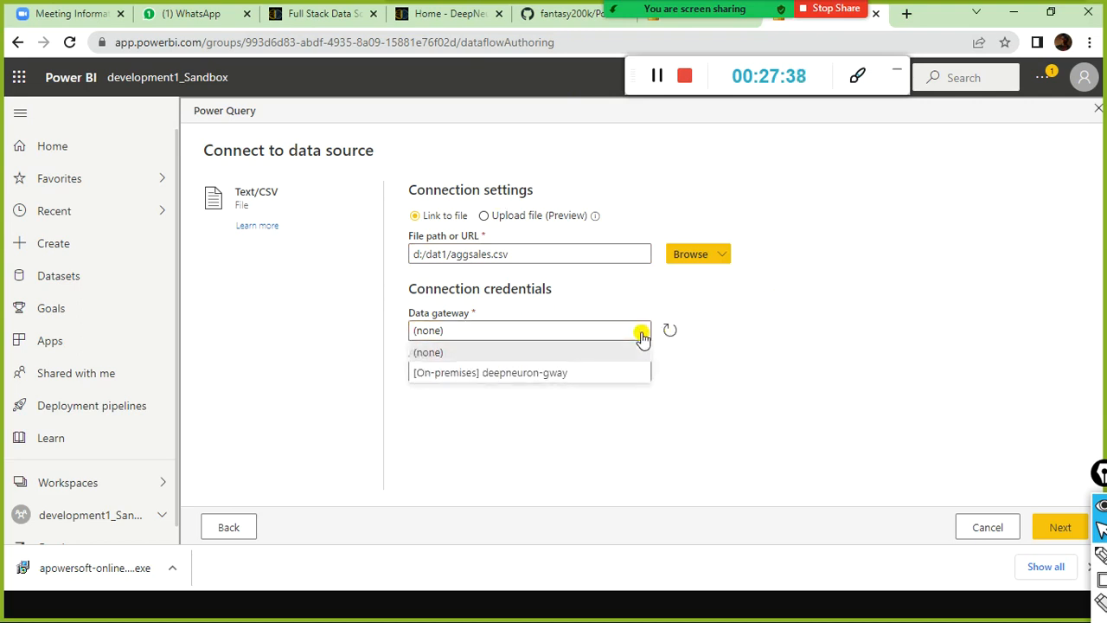
click(562, 373)
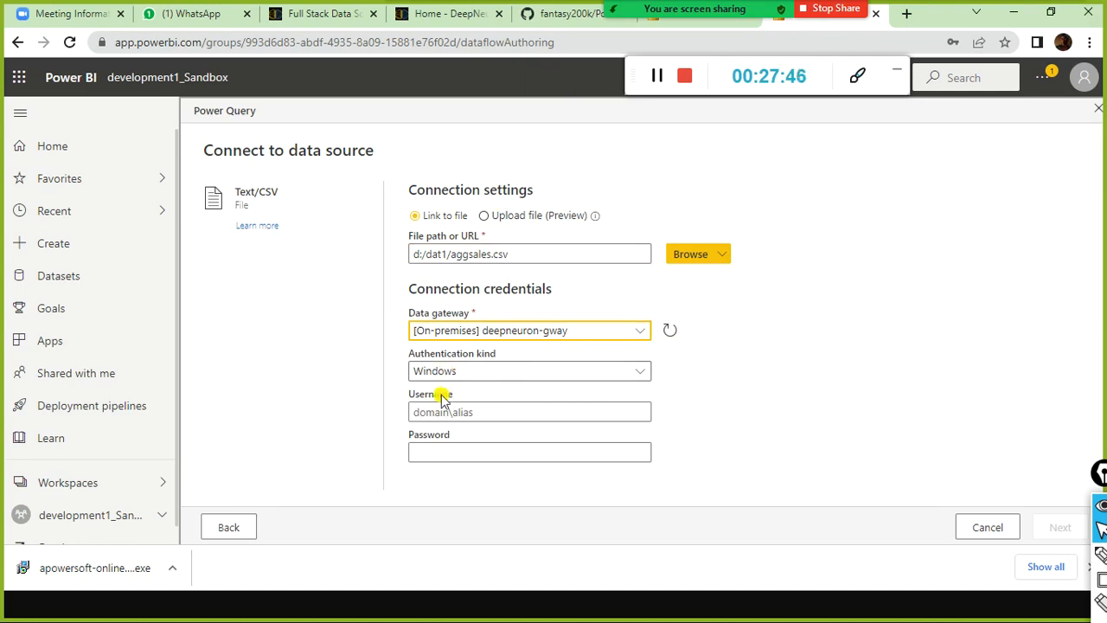
Keep Windows as the authentication kind and enter the username and account password for the connection.
click(638, 370)
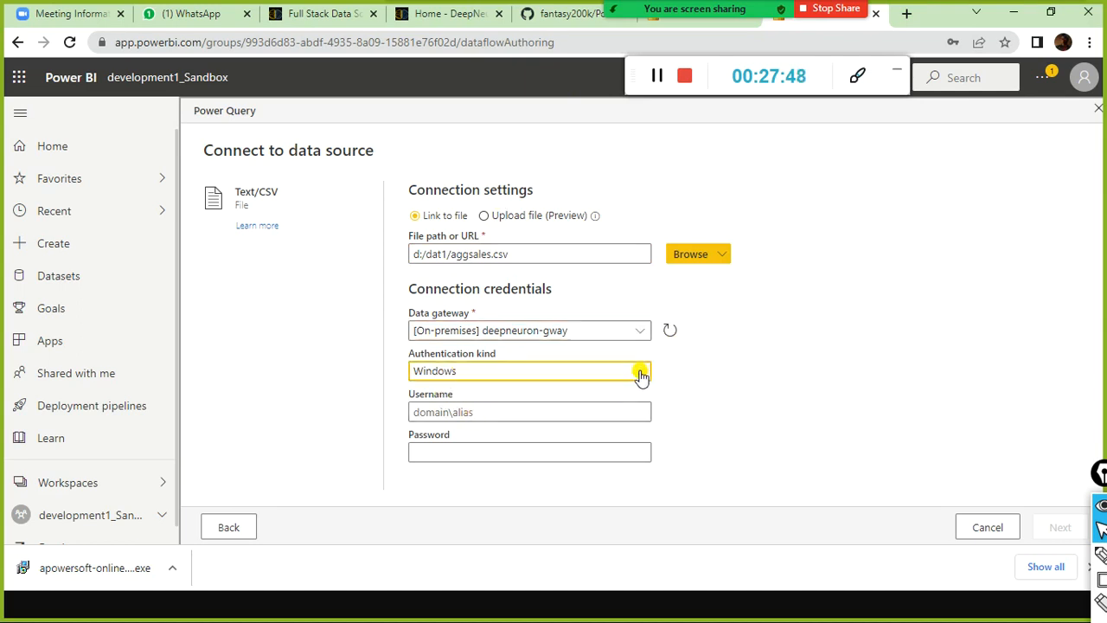
click(641, 375)
click(459, 412)
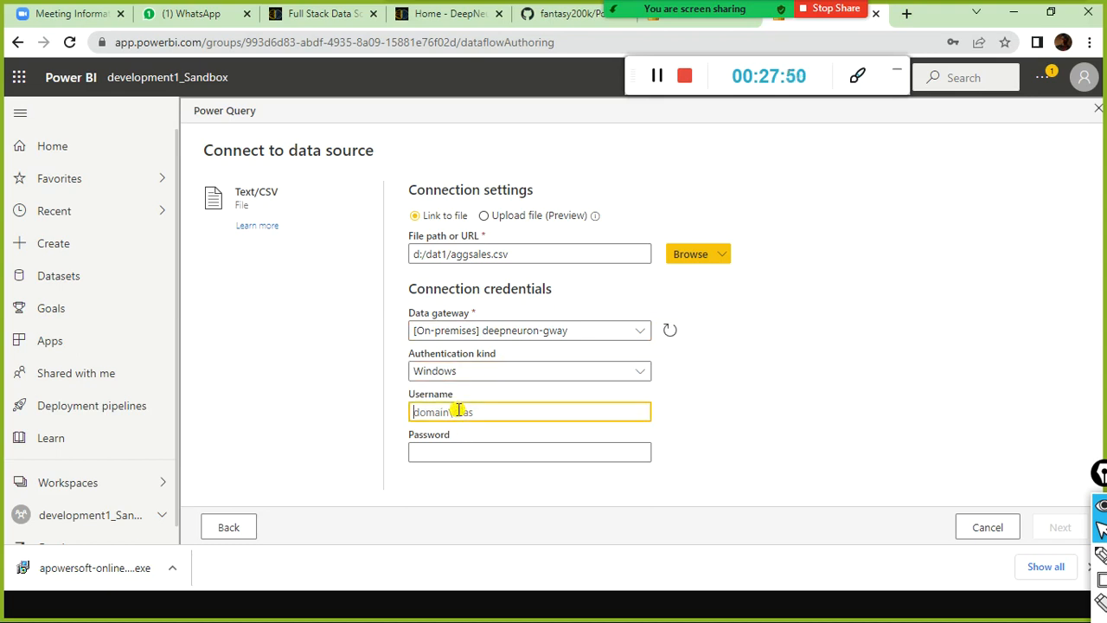
text(welcome)
key(Tab)
text(*****)
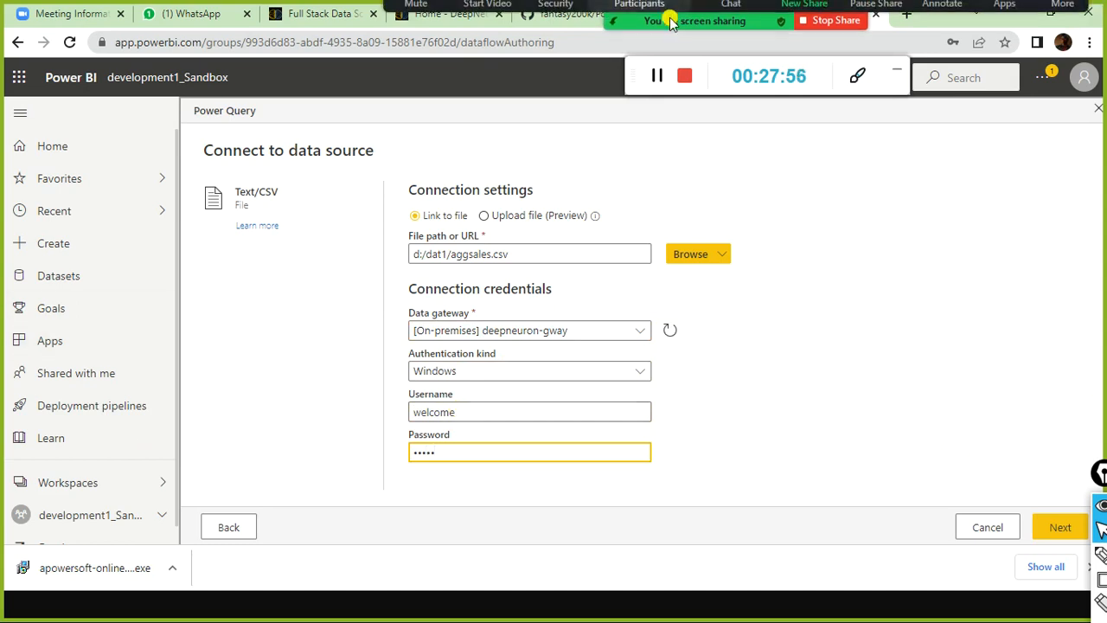
Mark the file path and the data gateway settings with red arrows on the screen.
click(731, 149)
mouse_move(731, 149)
mouse_down()
mouse_move(532, 246)
mouse_move(543, 257)
mouse_up()
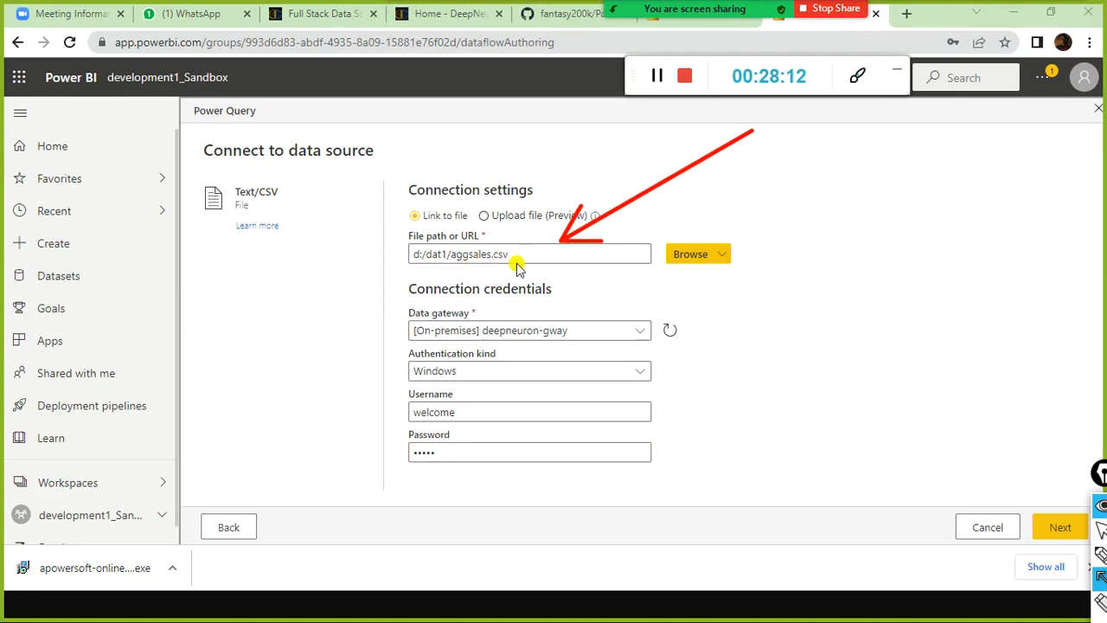
drag(903, 321, 683, 354)
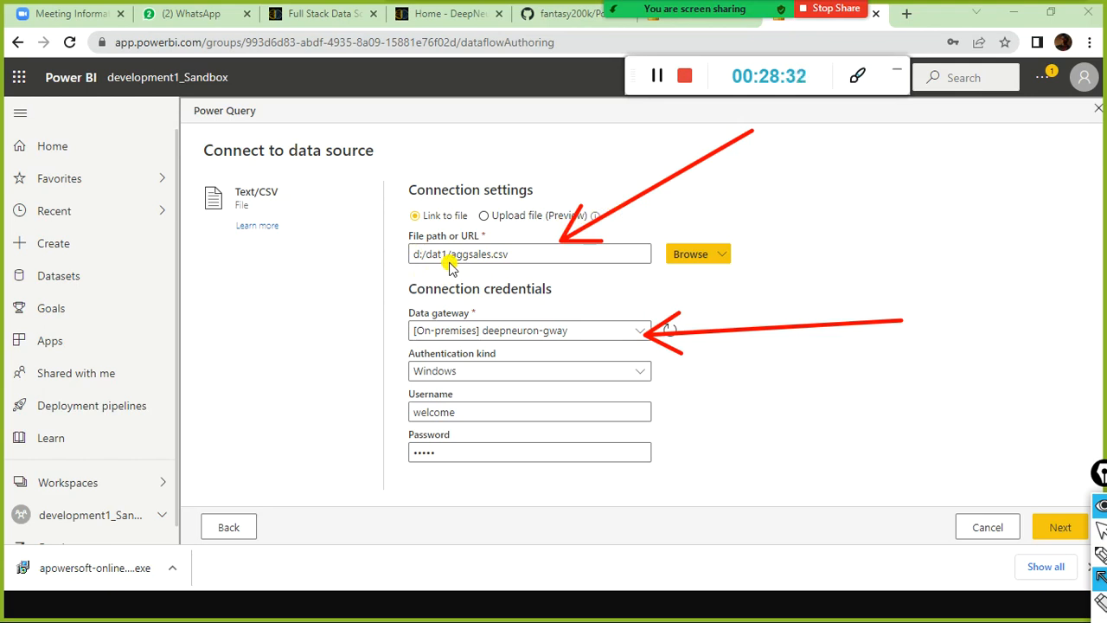
key(ctrl+shift+2)
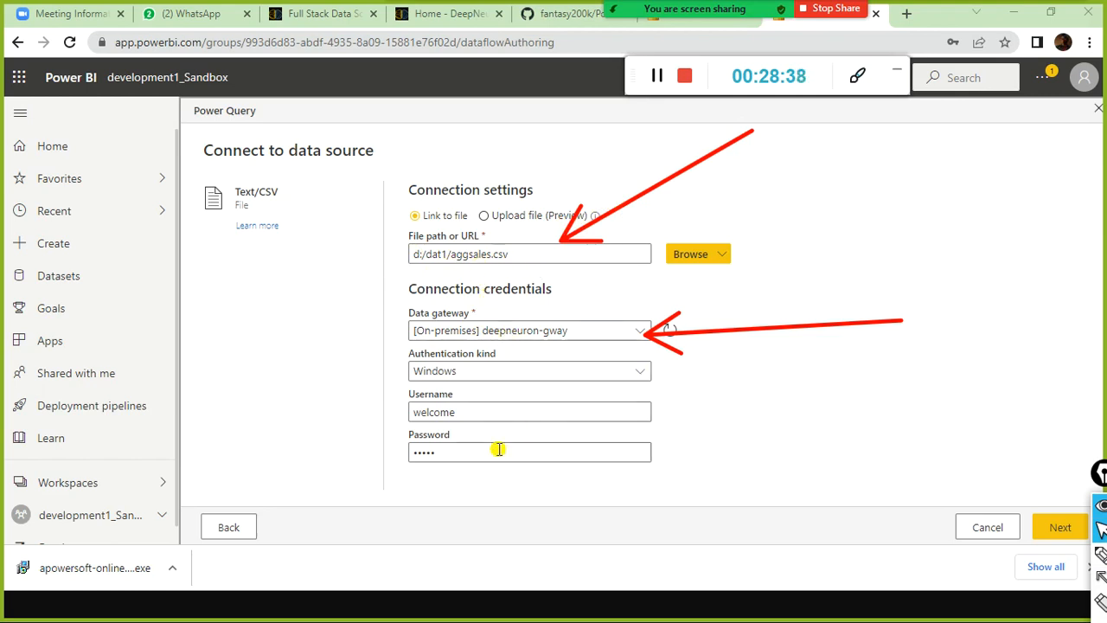
Check the location of aggSales.csv in File Explorer and compare it with the connection's file path in Chrome.
key(super)
click(531, 607)
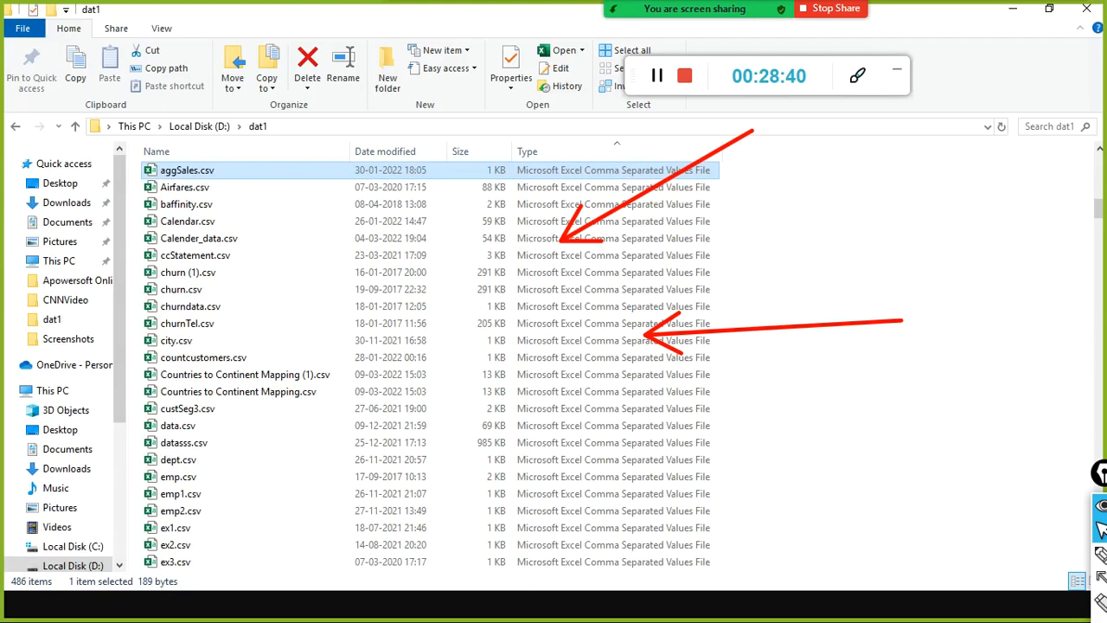
click(299, 130)
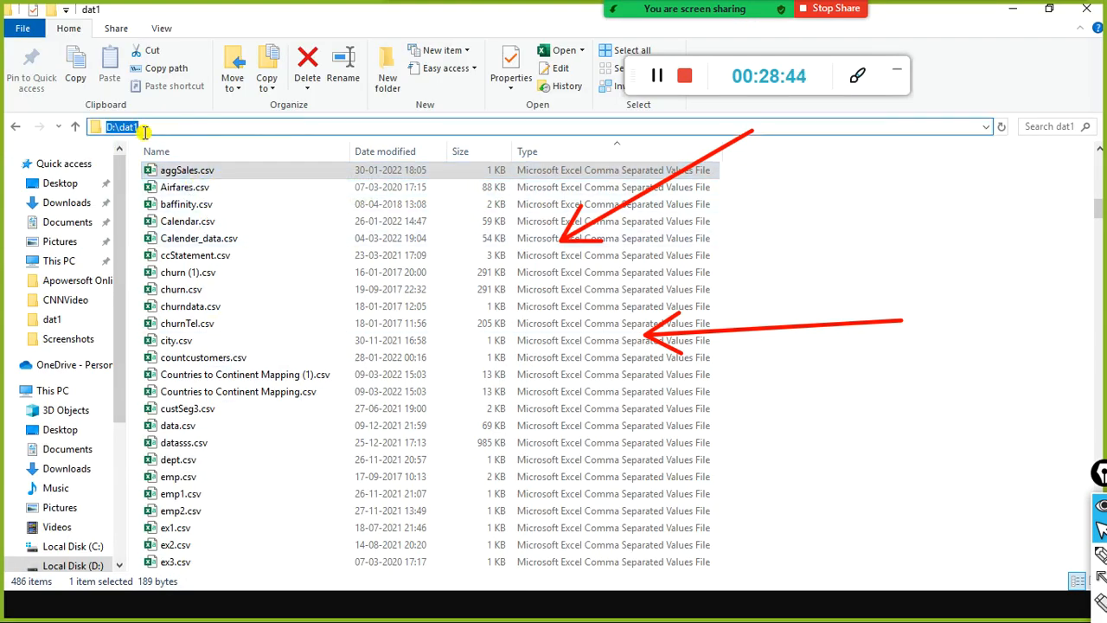
key(alt+Tab)
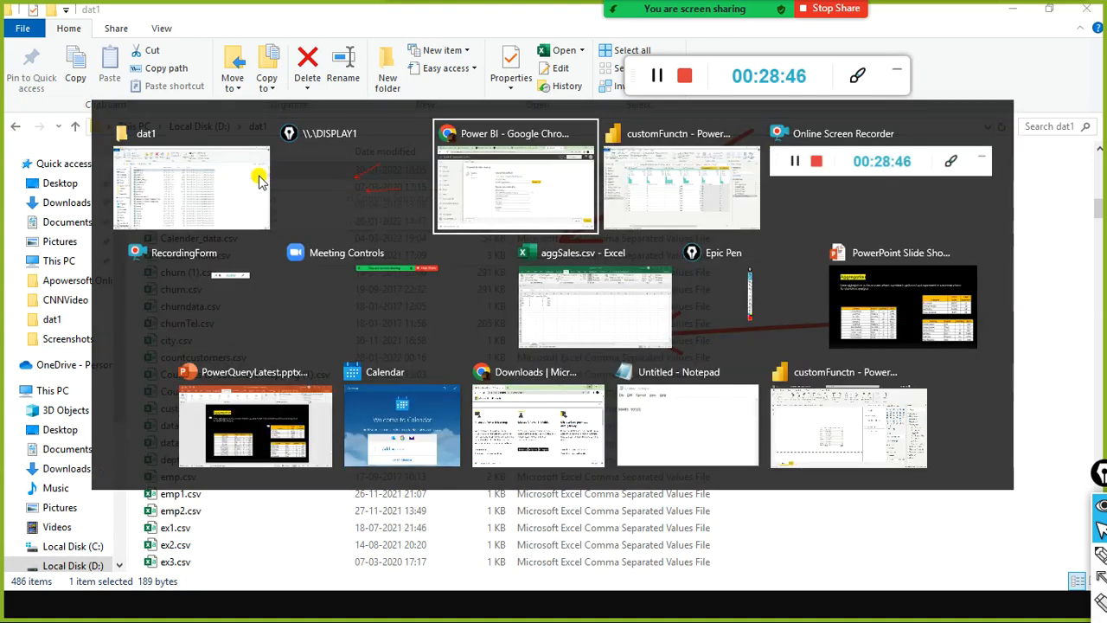
click(556, 255)
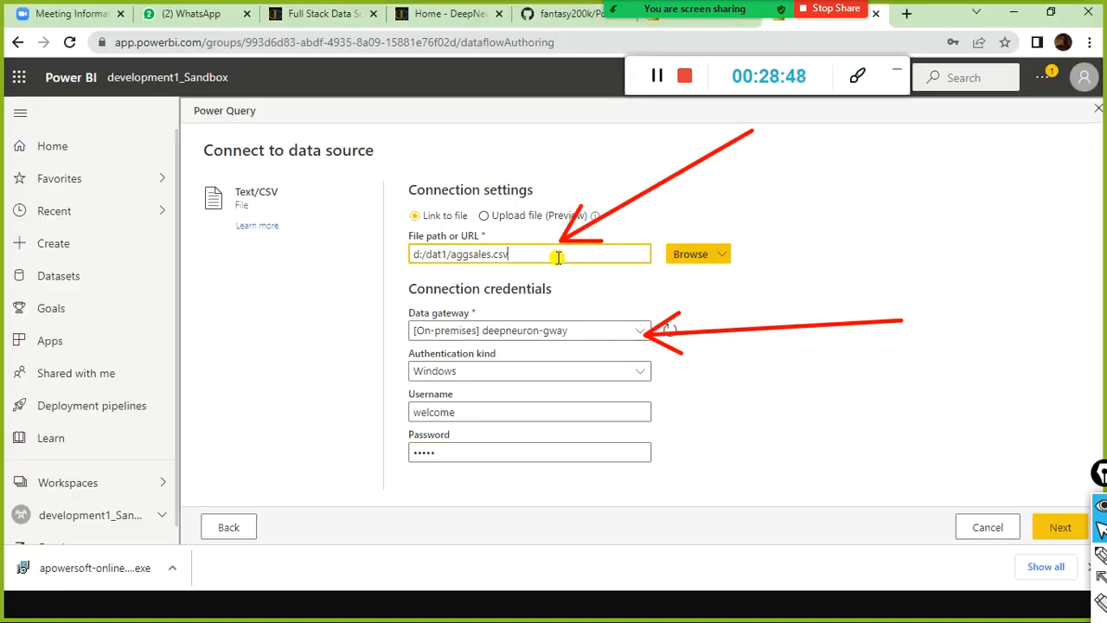
key(alt+Tab)
key(alt+Tab)
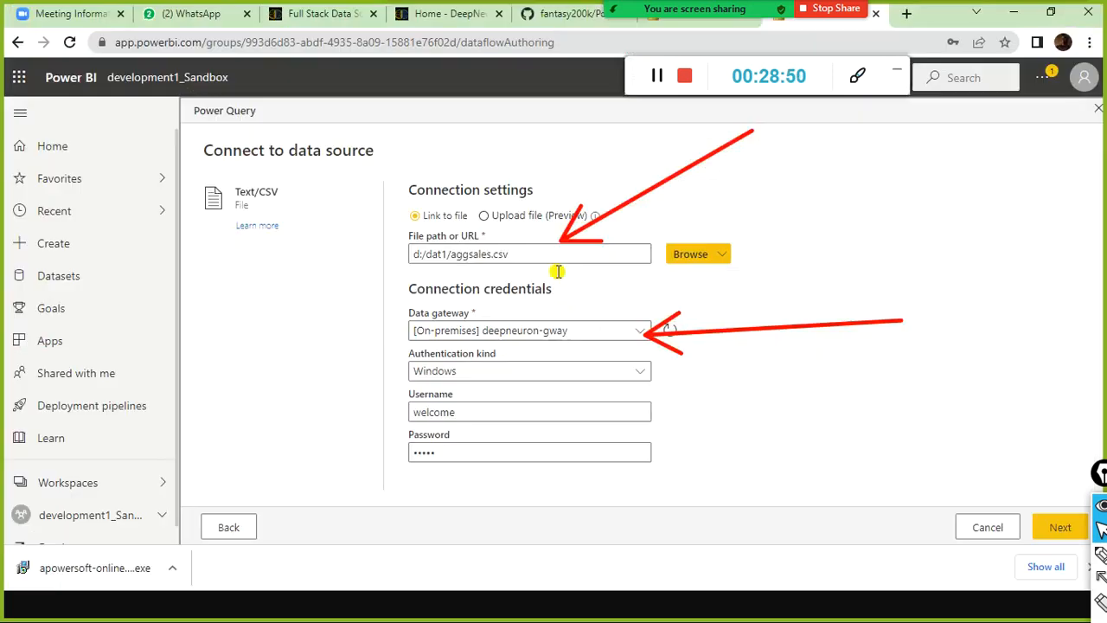
Connect to the Text/CSV source with the entered settings and load the file data preview.
click(1057, 532)
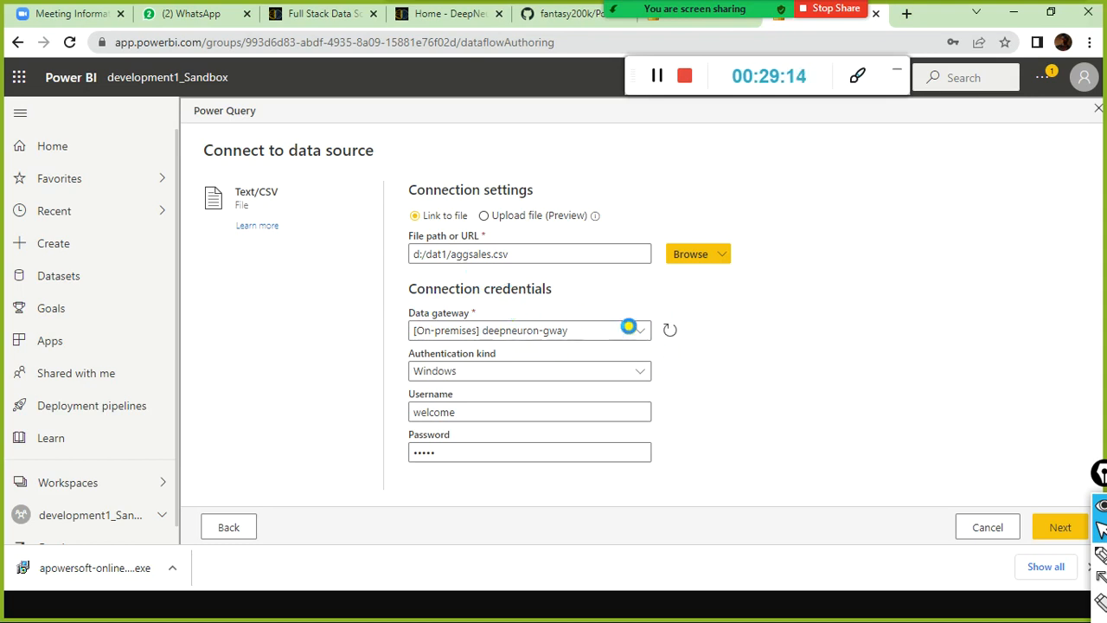
key(super)
key(super)
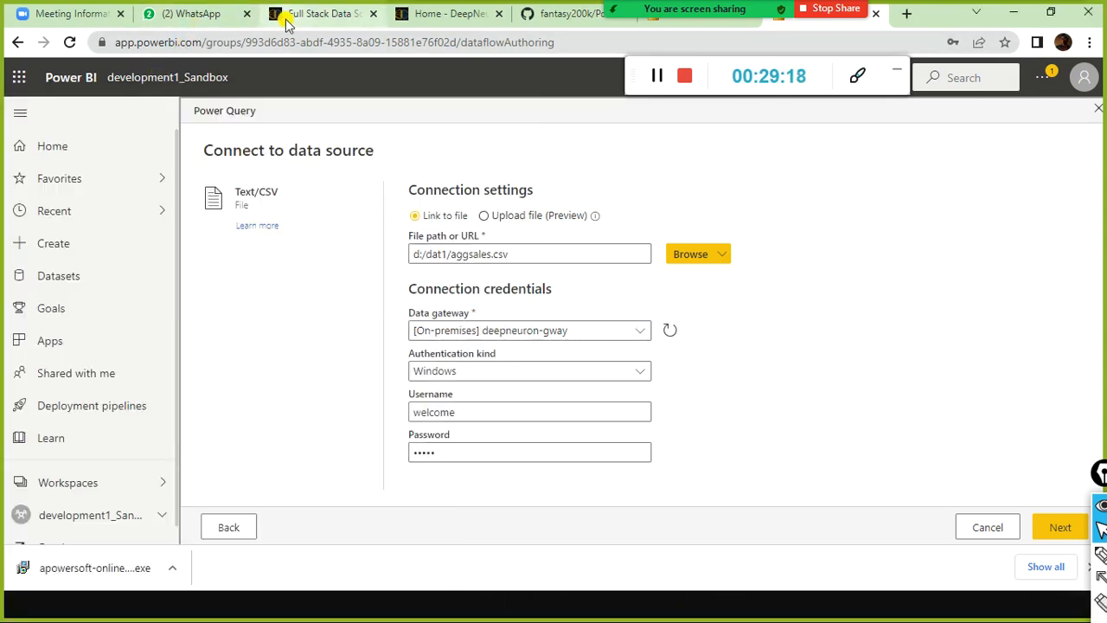
key(alt+Tab)
key(alt+Tab)
key(alt+Tab)
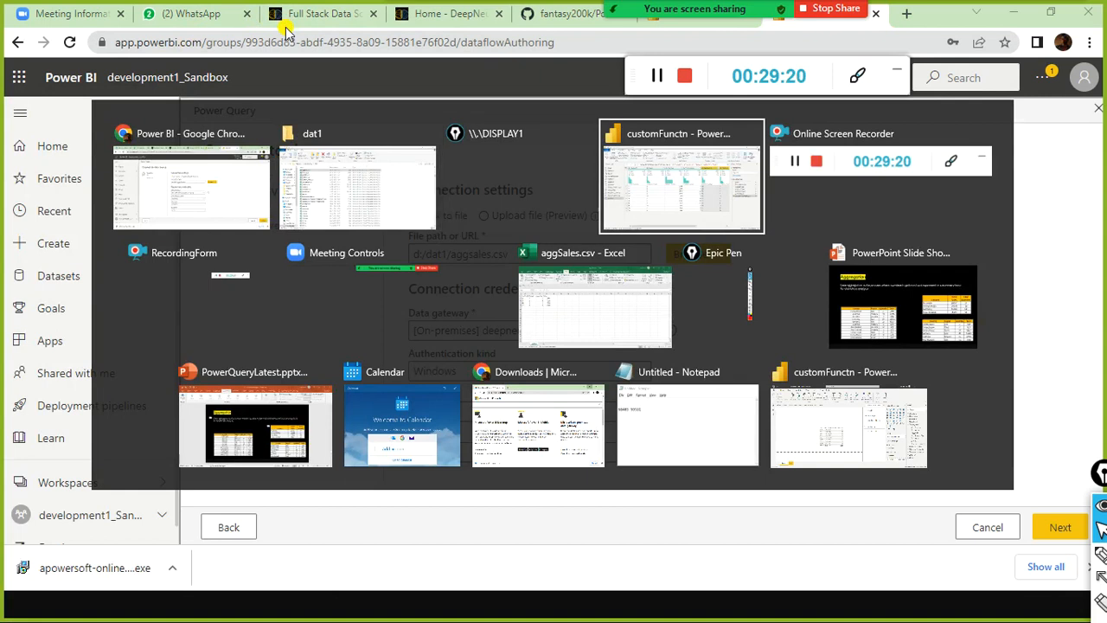
key(alt+Tab)
key(alt+Tab)
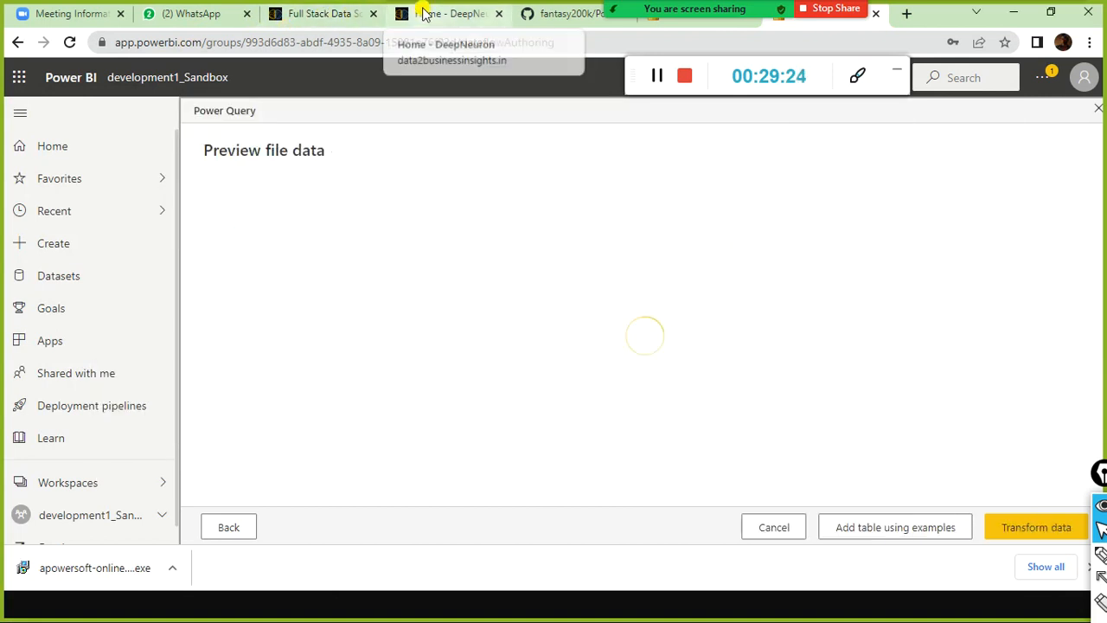
mouse_move(699, 8)
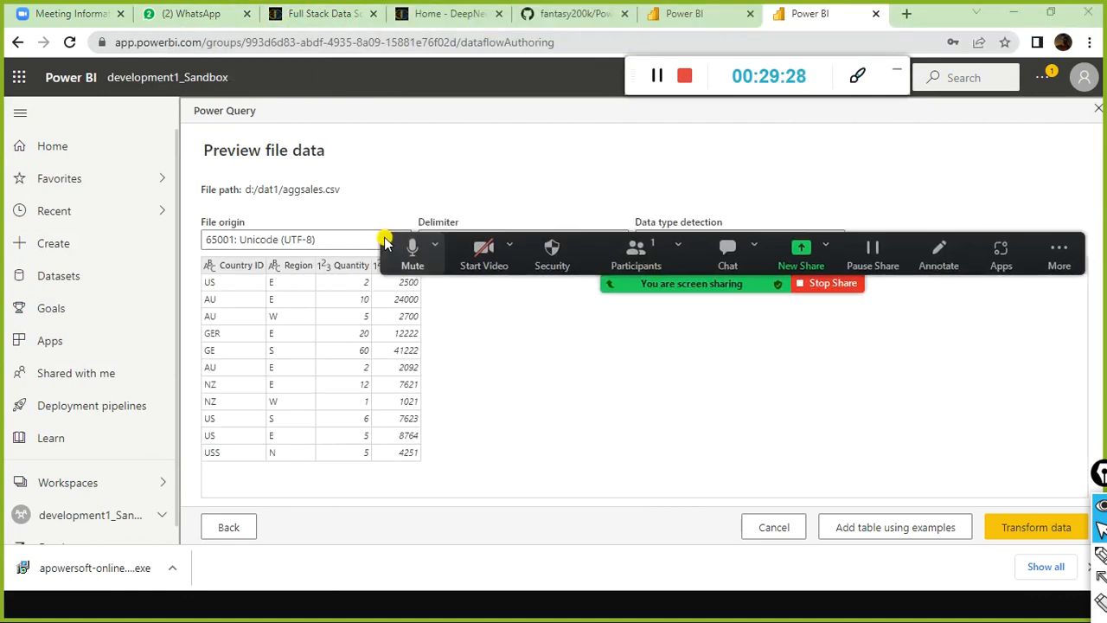
Search Google for "download power bi desktop" in a new browser tab and open Microsoft's Power BI Downloads page.
click(907, 13)
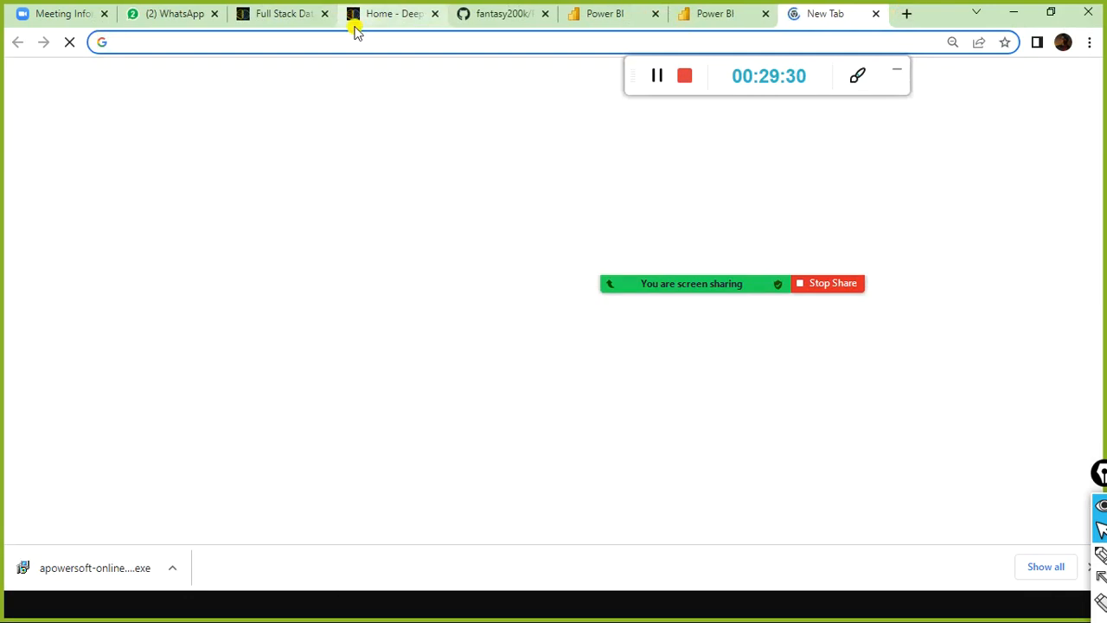
text(go)
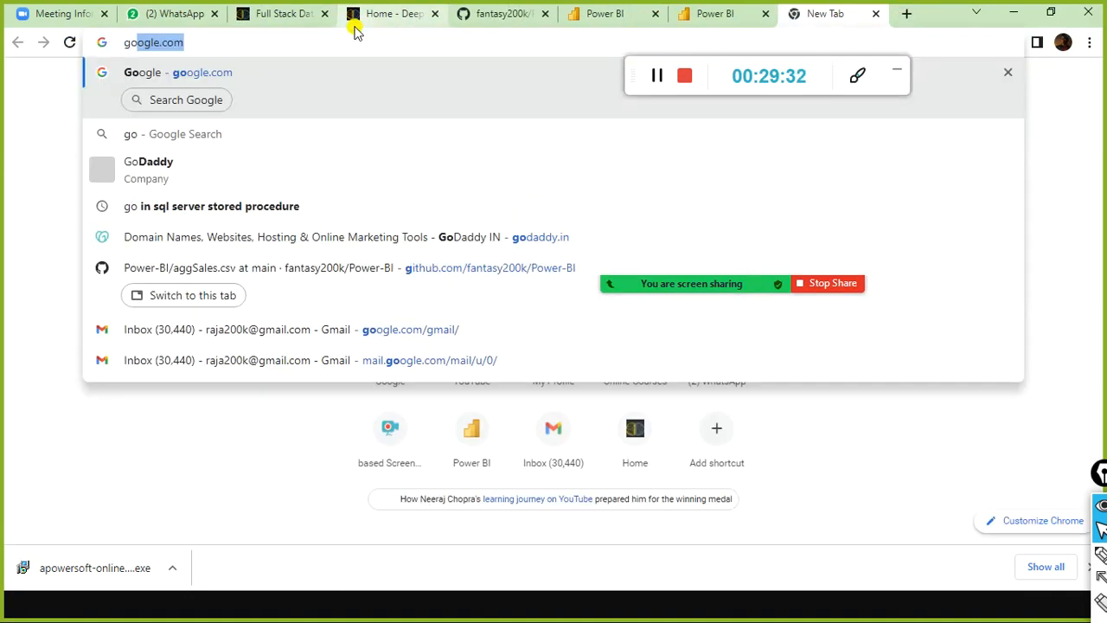
key(Return)
text(d)
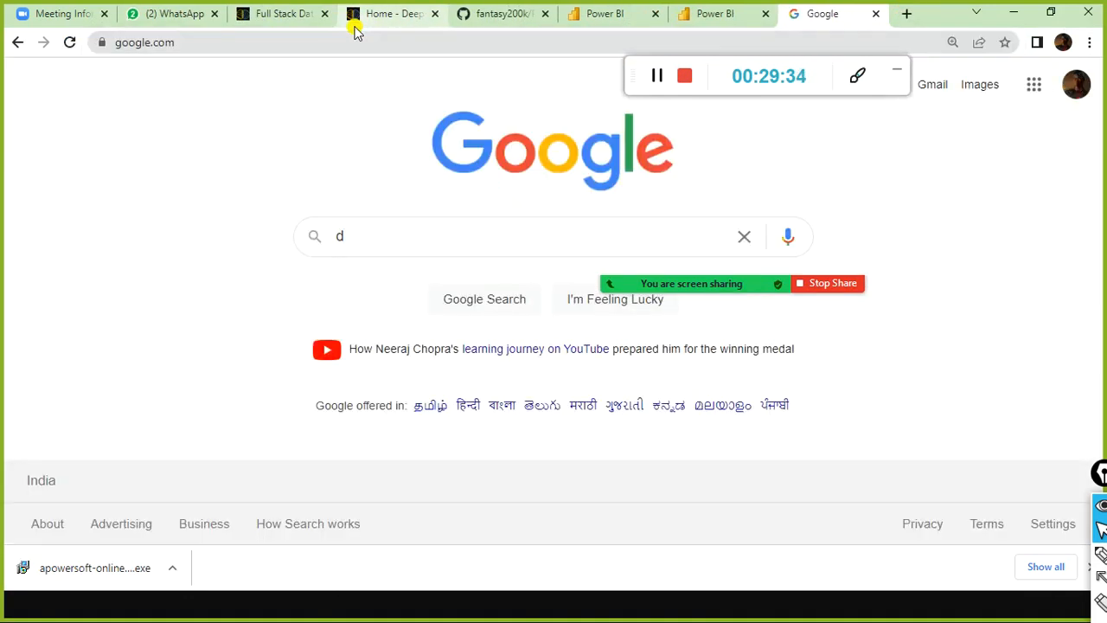
text(nwownlo)
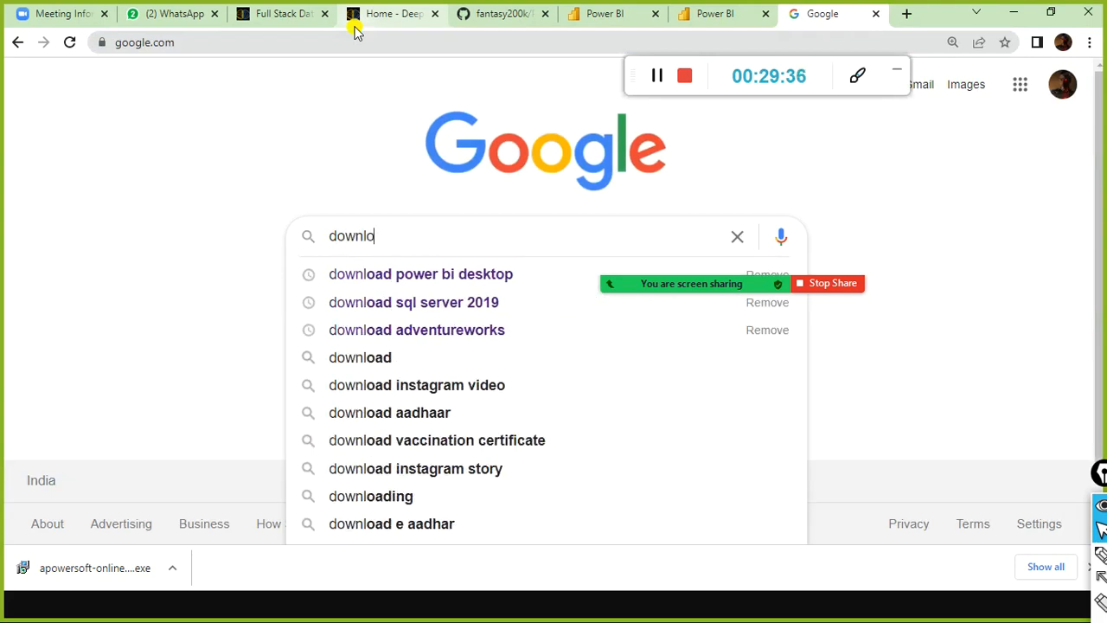
key(Down)
key(Return)
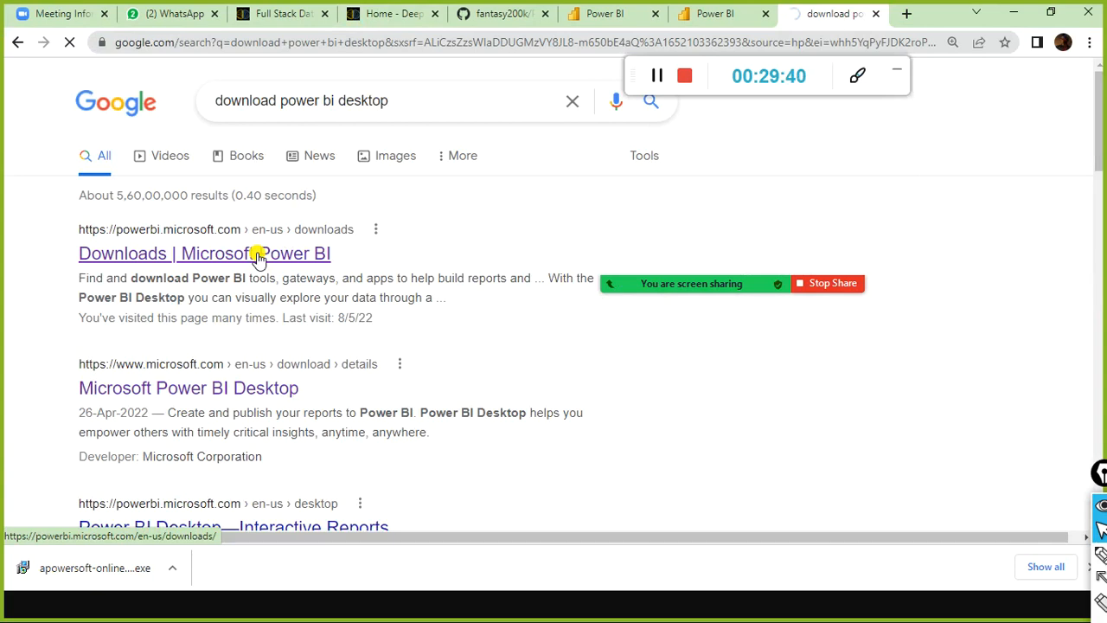
click(257, 255)
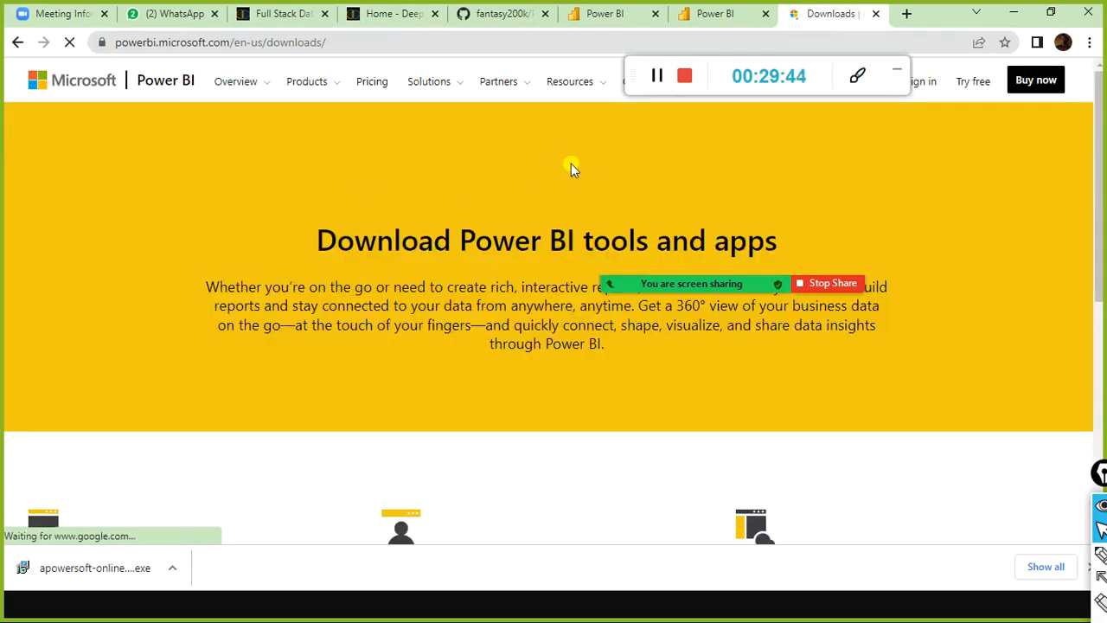
Download the Microsoft on-premises data gateway installer in standard mode and mark the gateway option and download with red boxes.
scroll(527, 224, down, 3)
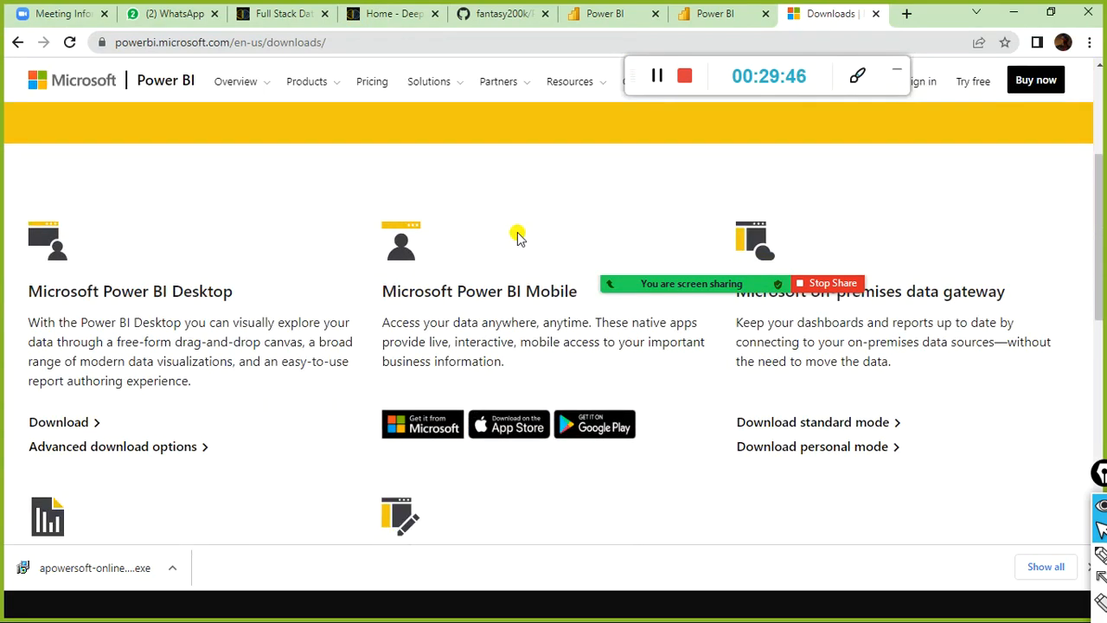
mouse_move(675, 286)
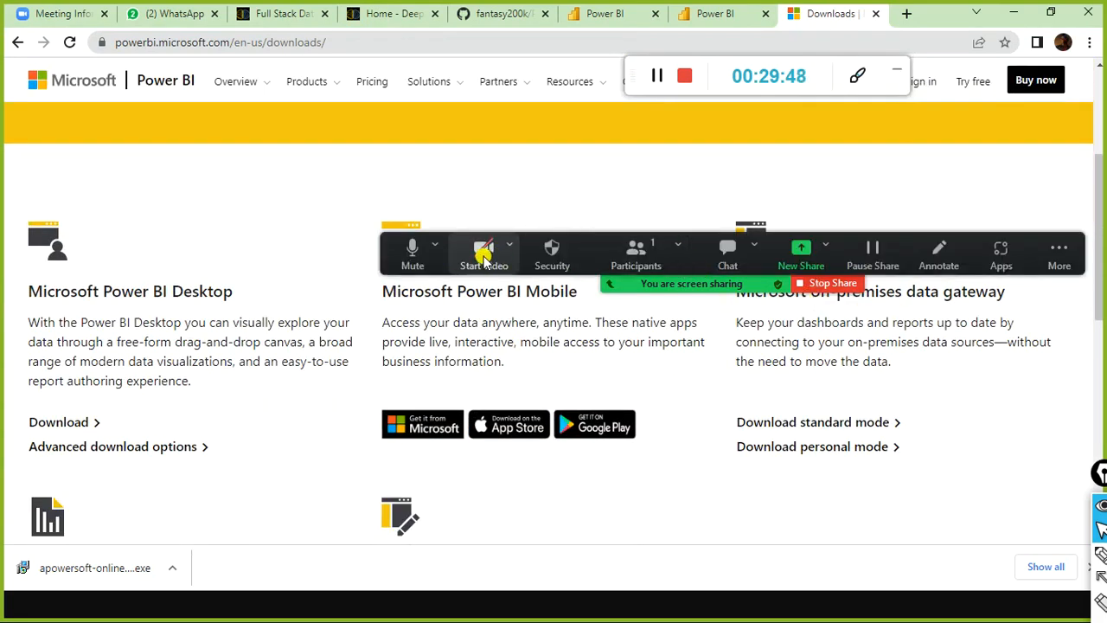
drag(398, 254, 361, 153)
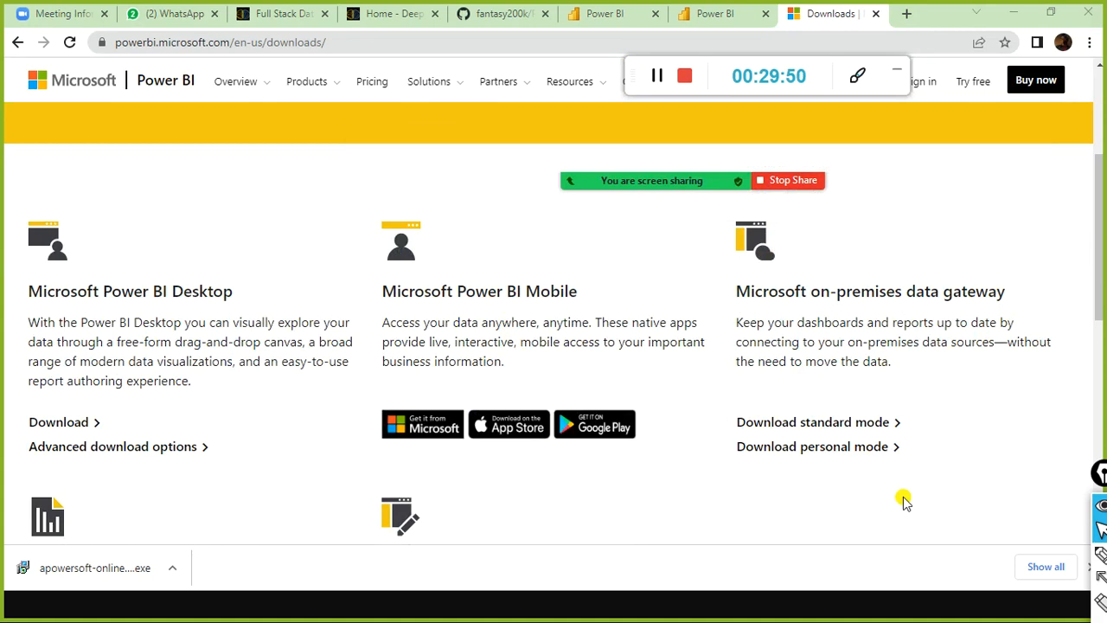
mouse_move(709, 275)
mouse_down()
mouse_move(767, 314)
mouse_move(1060, 322)
mouse_up()
mouse_move(711, 397)
mouse_down()
mouse_move(789, 428)
mouse_move(931, 442)
mouse_up()
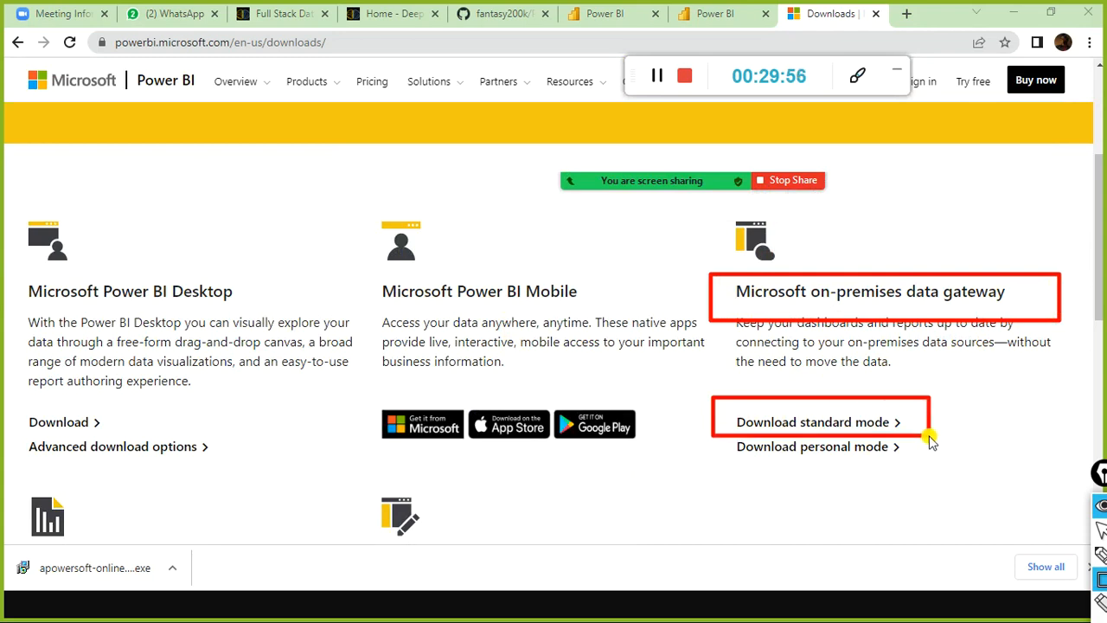
click(836, 423)
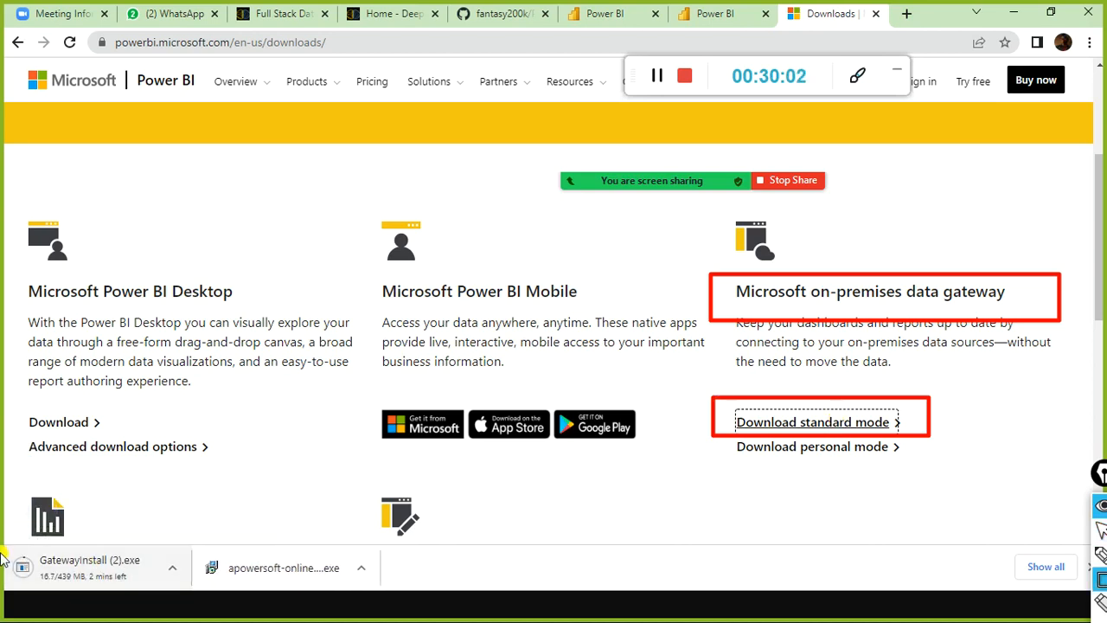
mouse_move(7, 519)
mouse_down()
mouse_move(60, 602)
mouse_move(182, 597)
mouse_up()
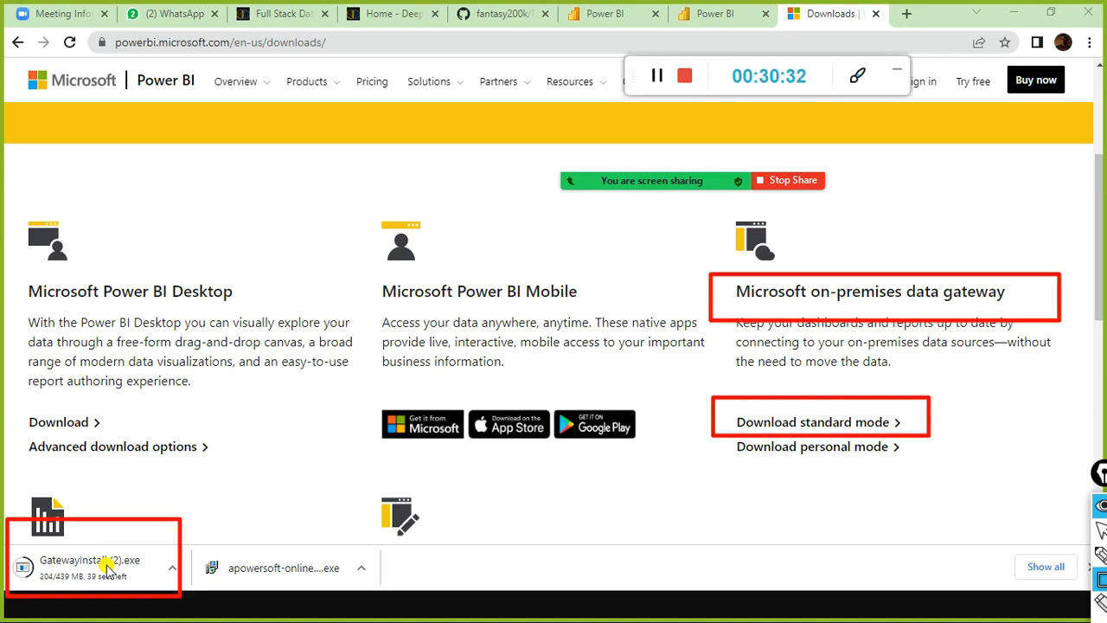
Search Windows for "gateway" to look up the On-premises data gateway app, and close the search without opening it.
key(super)
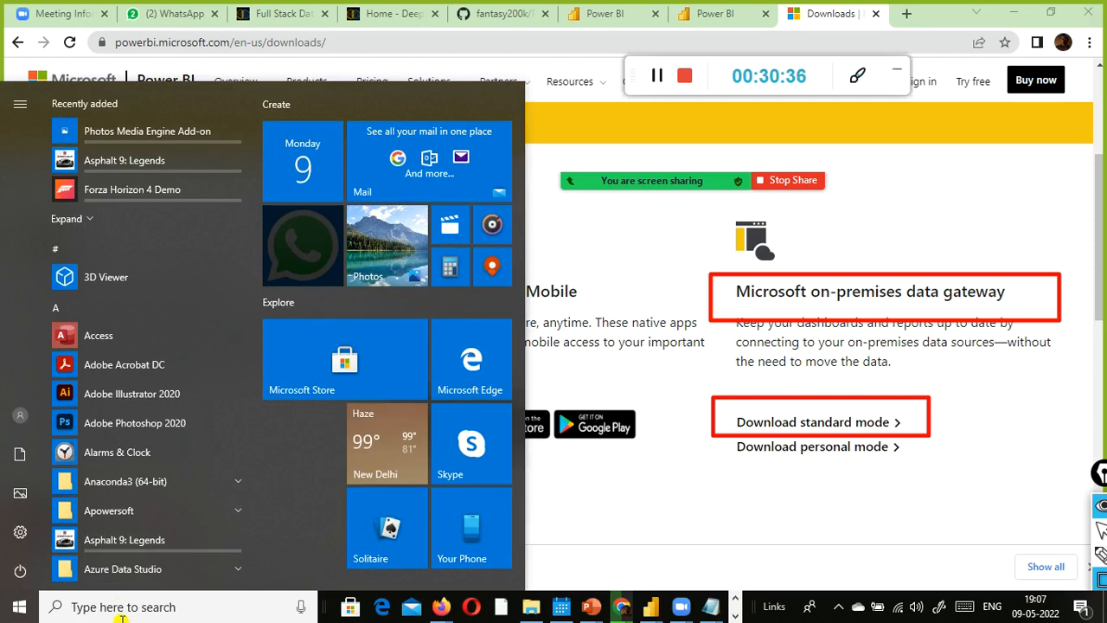
click(157, 607)
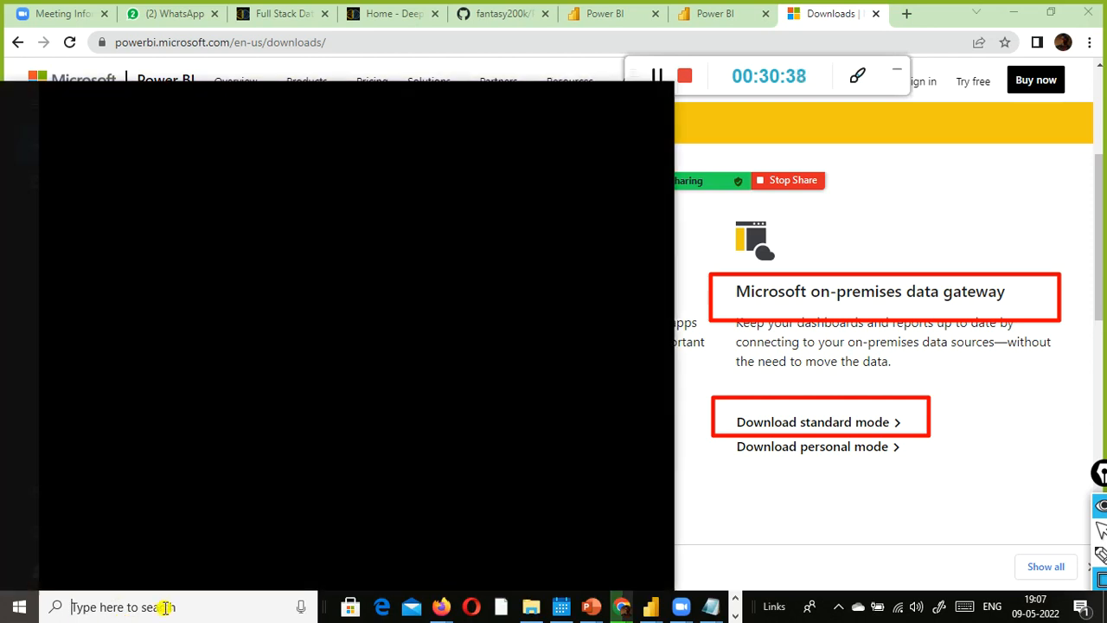
text(gat)
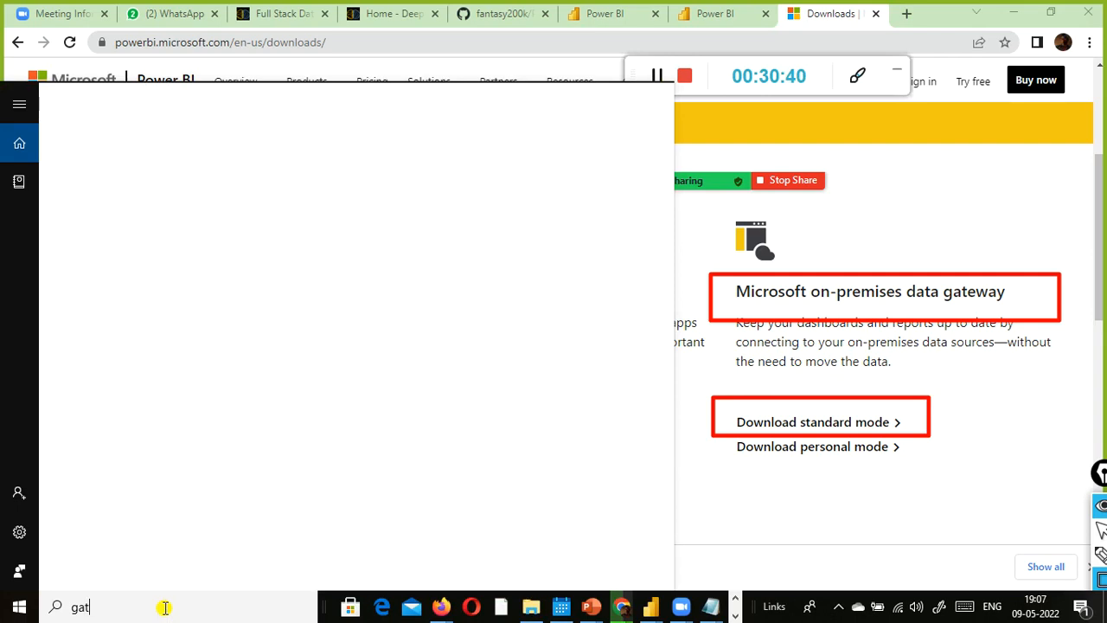
text(wa)
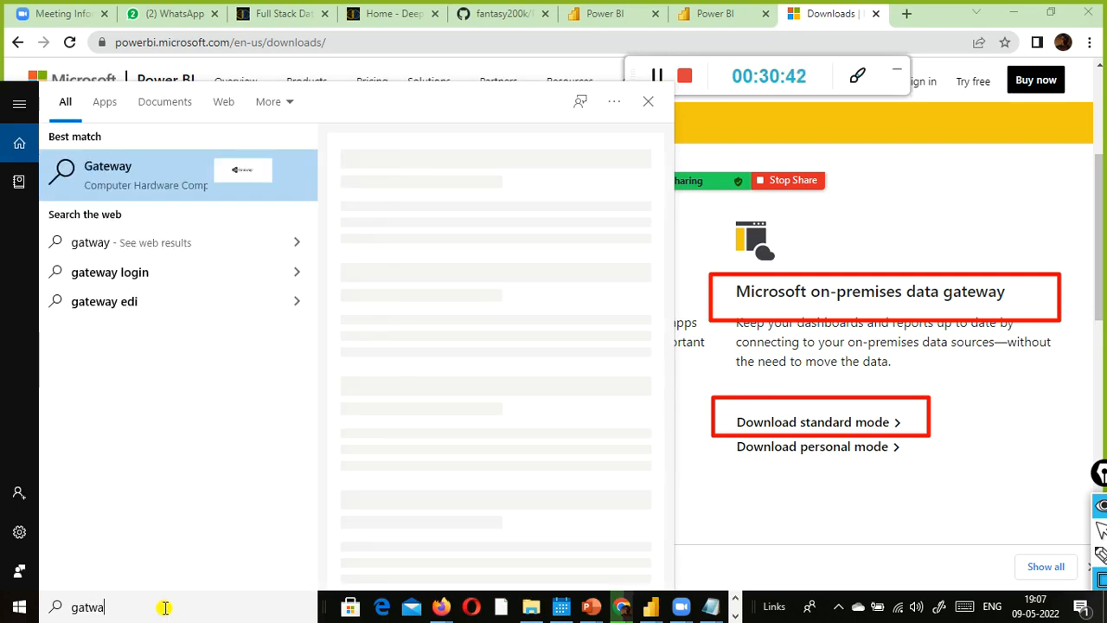
key(BackSpace)
key(BackSpace)
key(BackSpace)
text(teway)
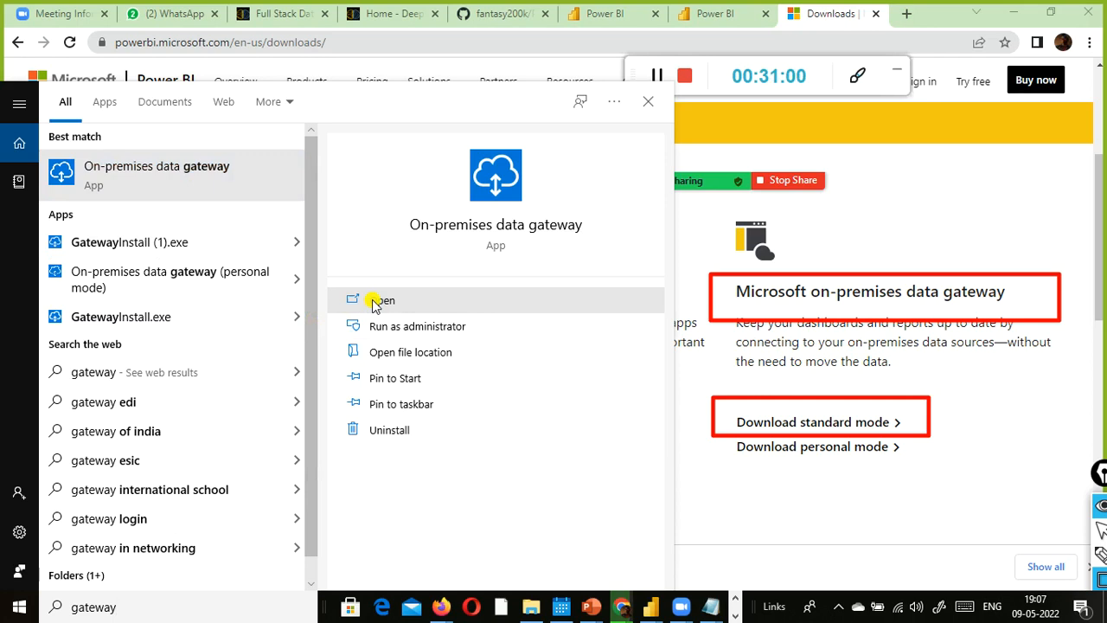
click(777, 539)
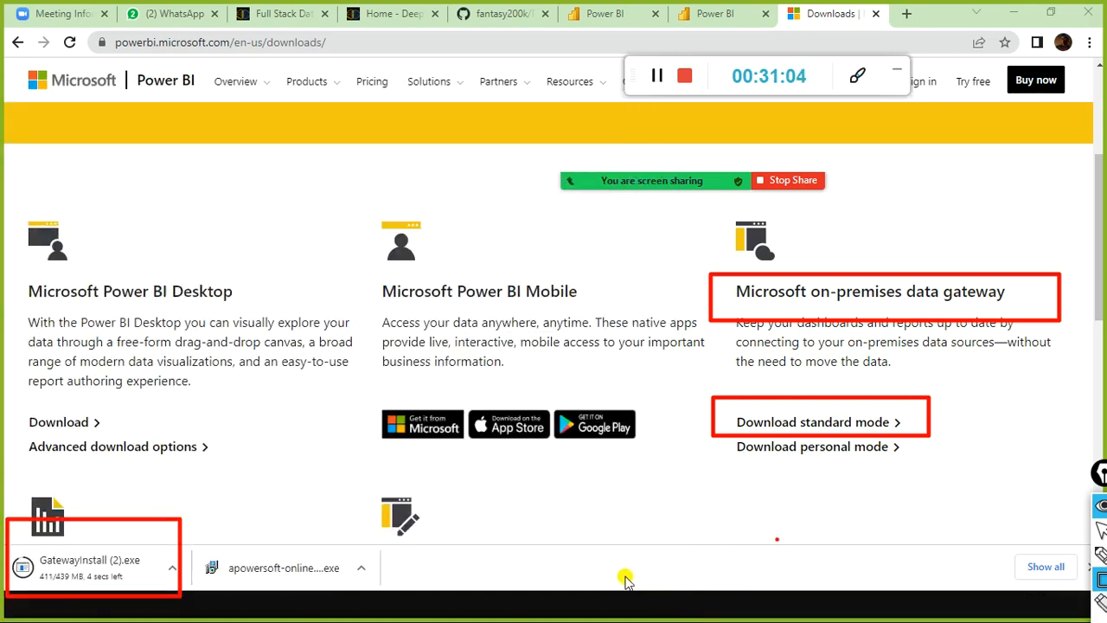
key(super)
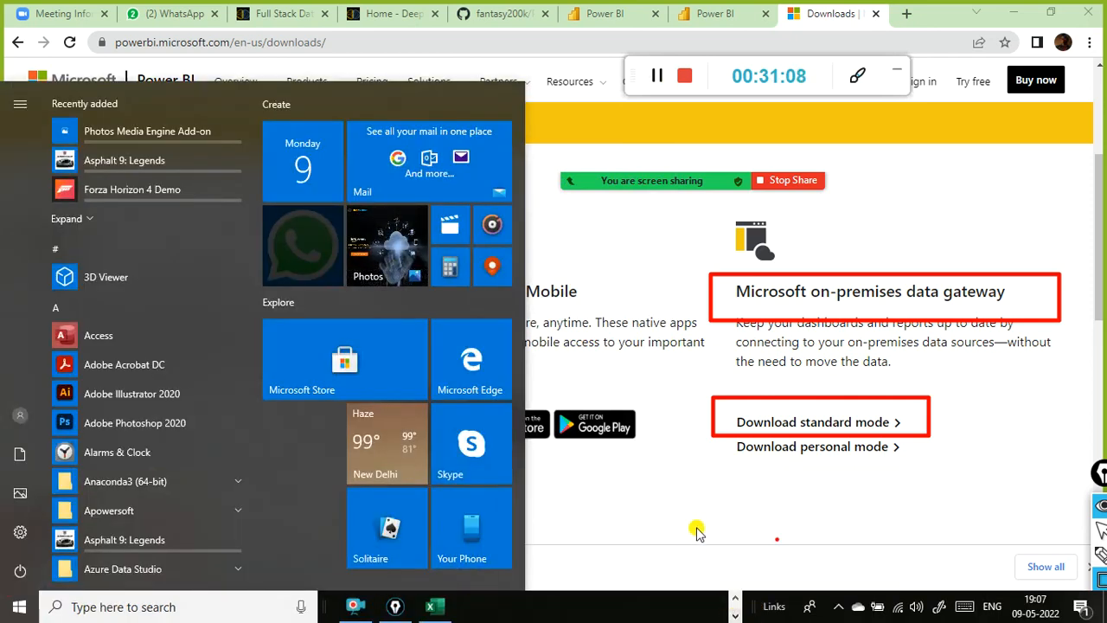
click(698, 530)
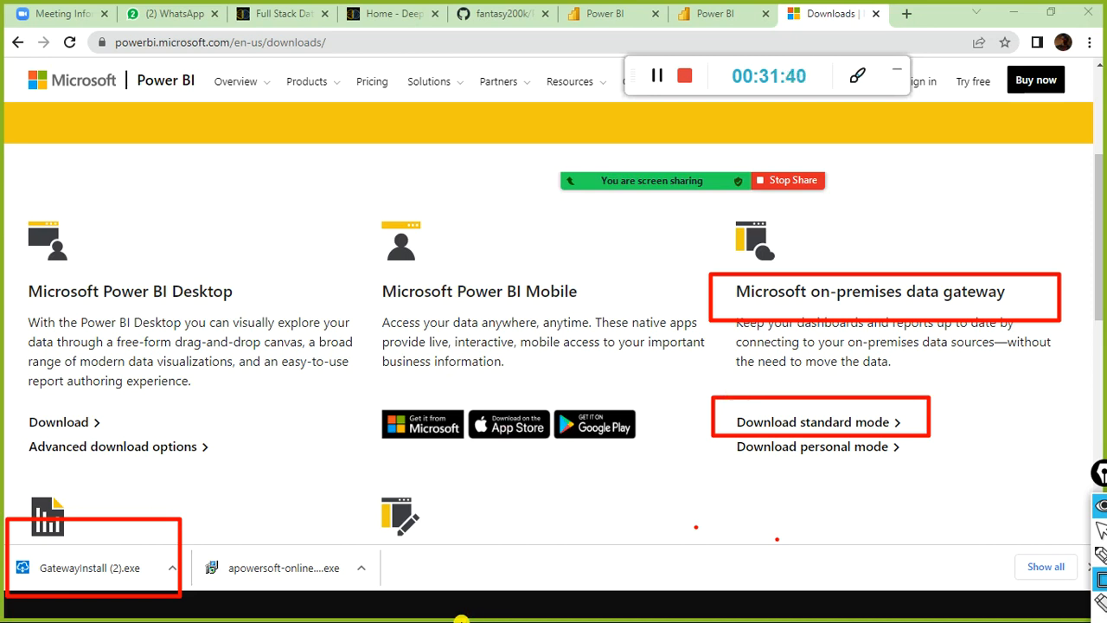
click(461, 621)
key(super)
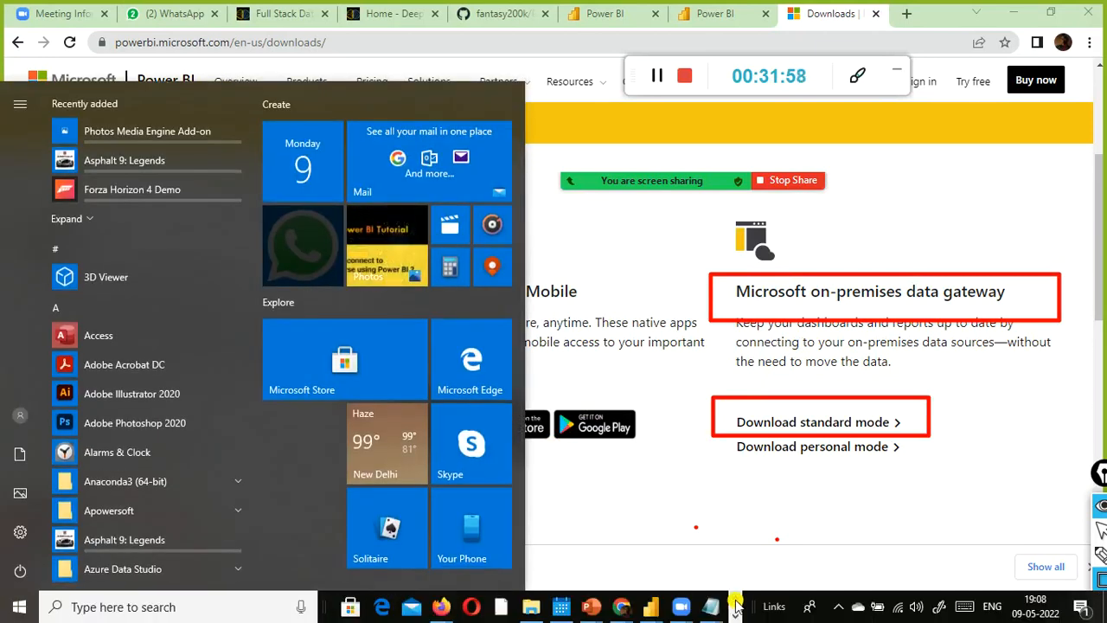
click(734, 615)
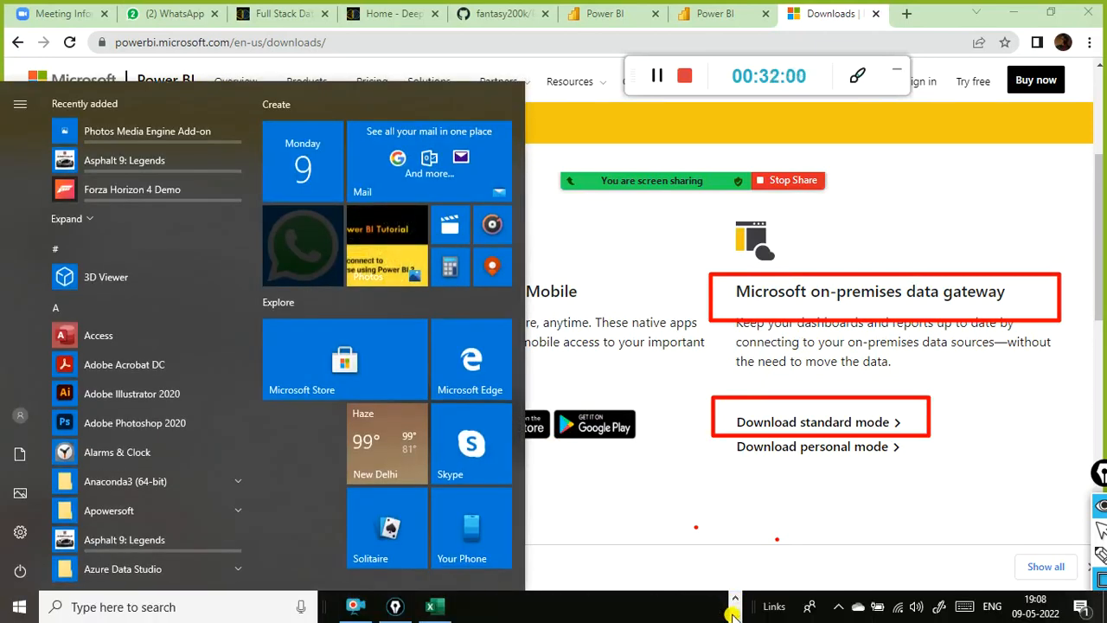
click(635, 531)
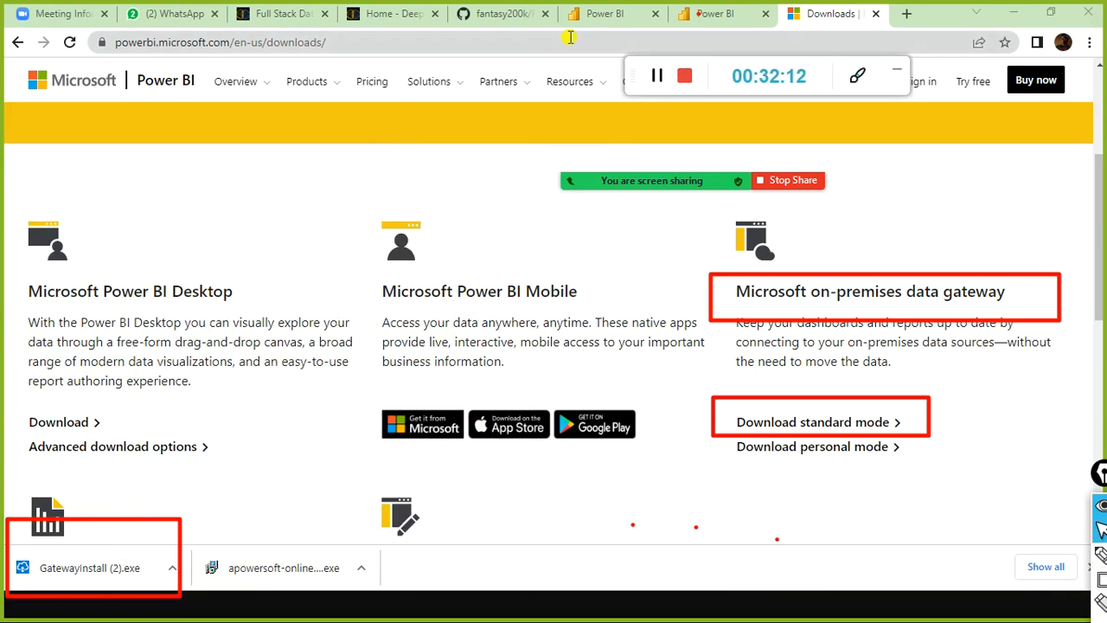
Return to the Power BI dataflow tab and mark the previewed file path d:/dat1/aggsales.csv with a red box and an arrow.
click(591, 16)
click(717, 19)
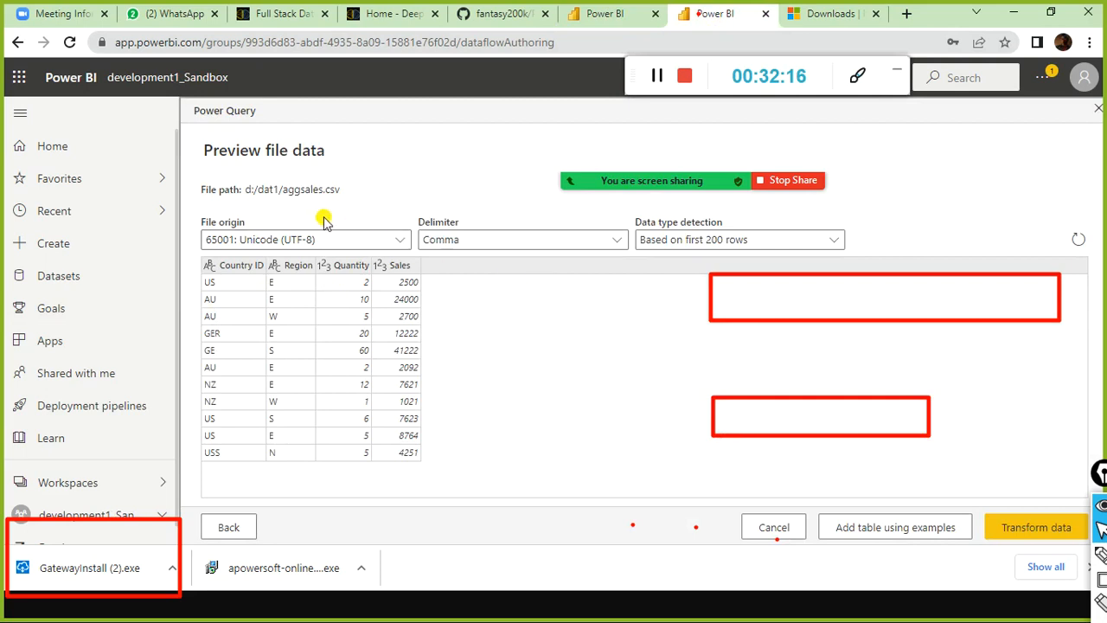
key(ctrl+shift+9)
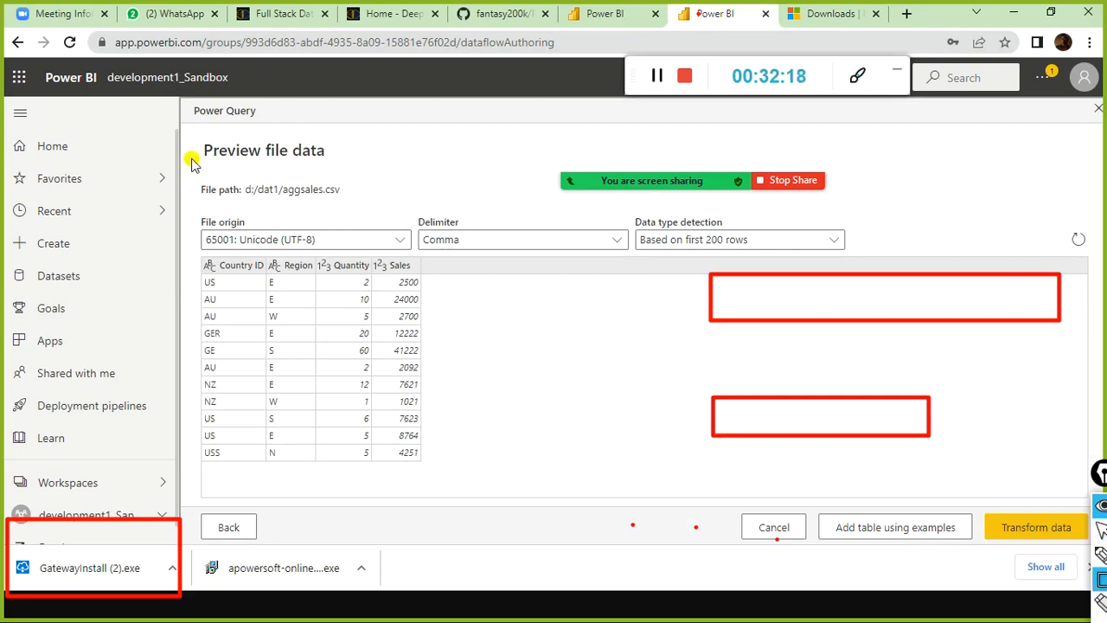
mouse_move(194, 160)
mouse_down()
mouse_move(199, 185)
mouse_move(364, 210)
mouse_up()
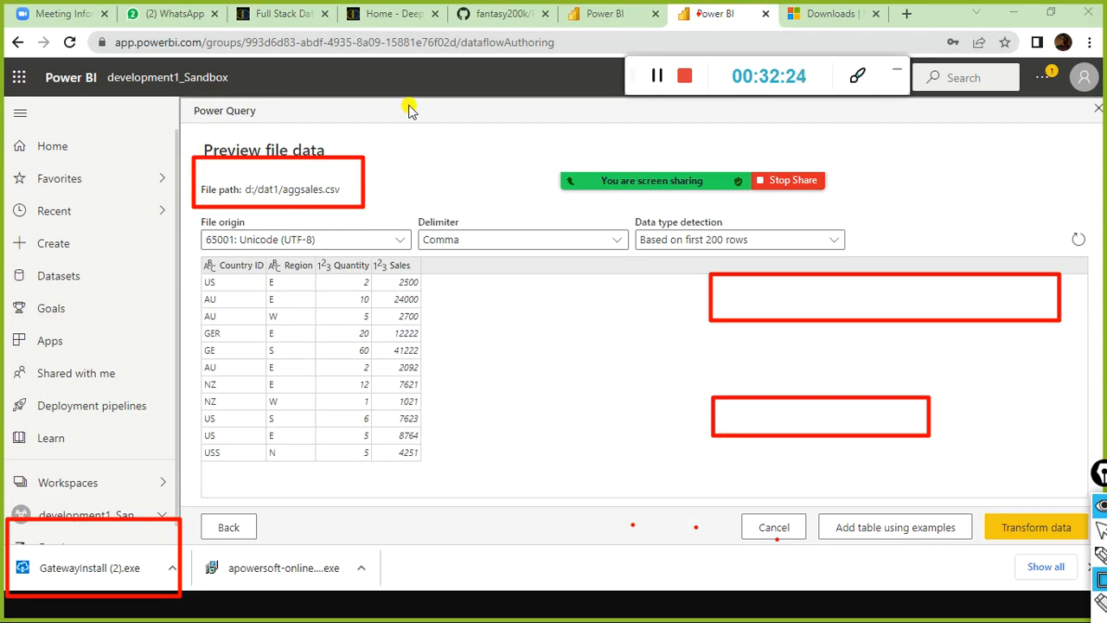
drag(410, 107, 337, 177)
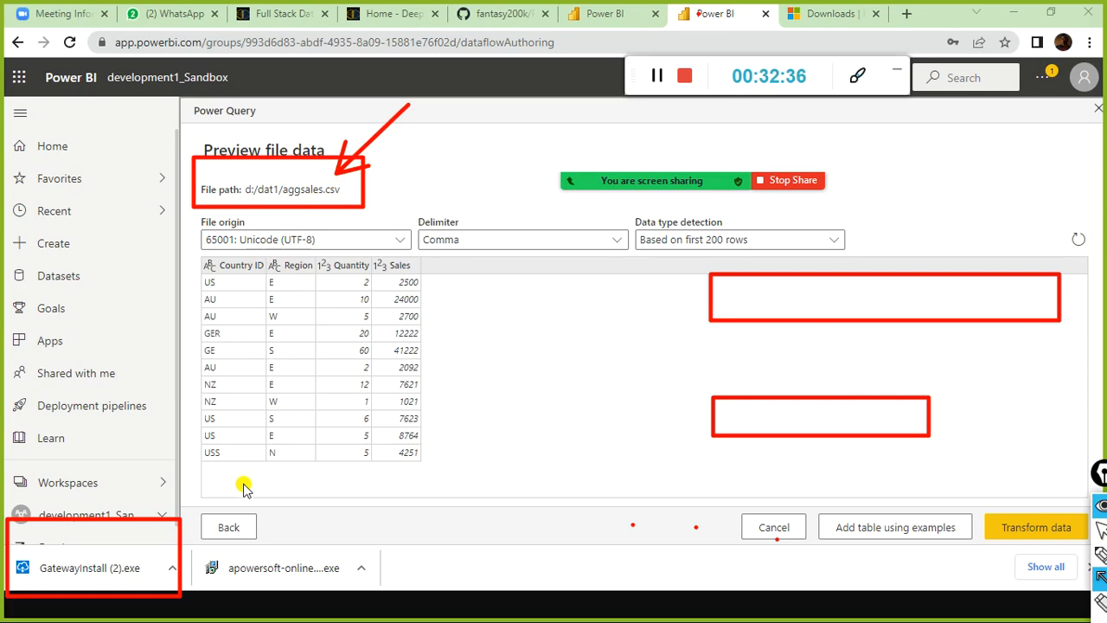
Go back to the connection settings and mark the GatewayInstall (2).exe download with an arrow and the Data gateway field with a red box.
click(233, 527)
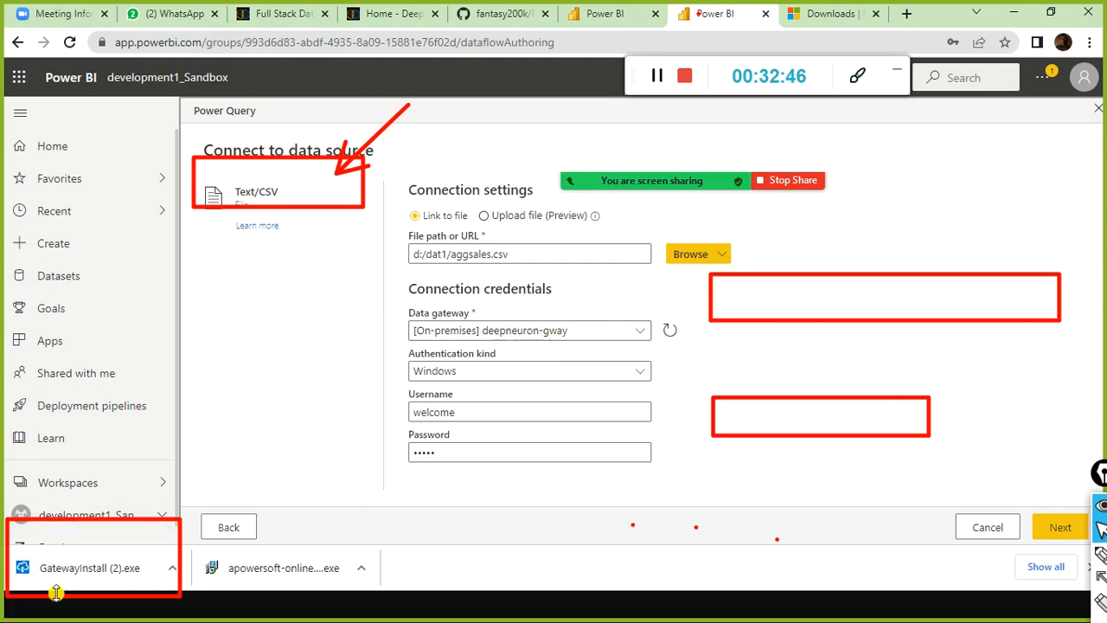
key(ctrl+shift+a)
mouse_move(334, 413)
mouse_down()
mouse_move(76, 561)
mouse_move(125, 543)
mouse_up()
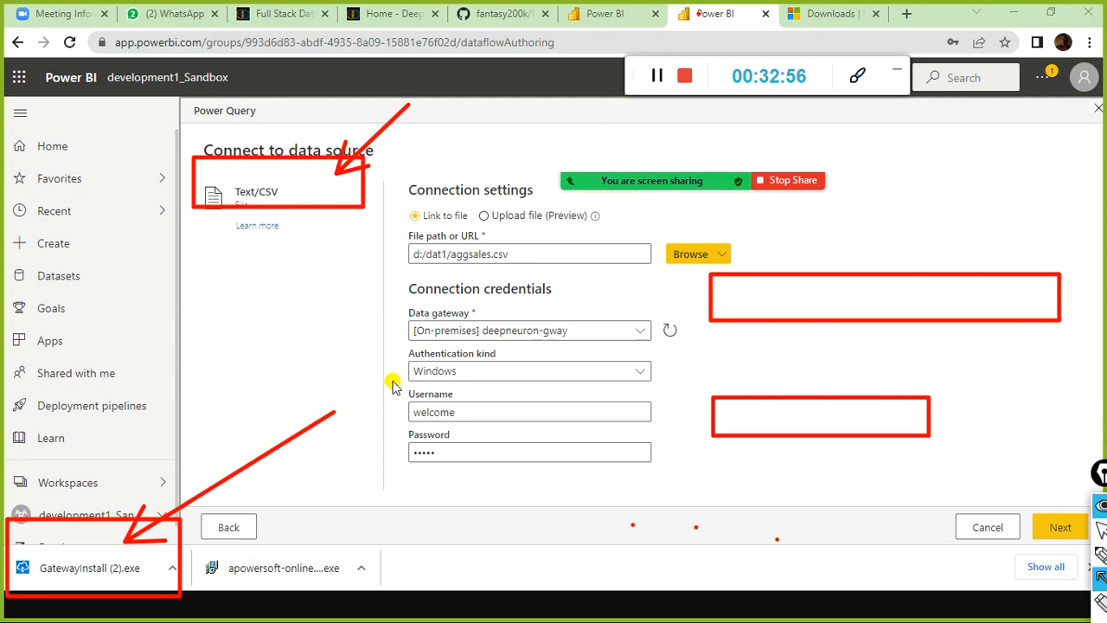
mouse_move(383, 313)
mouse_down()
mouse_move(423, 346)
mouse_move(663, 355)
mouse_up()
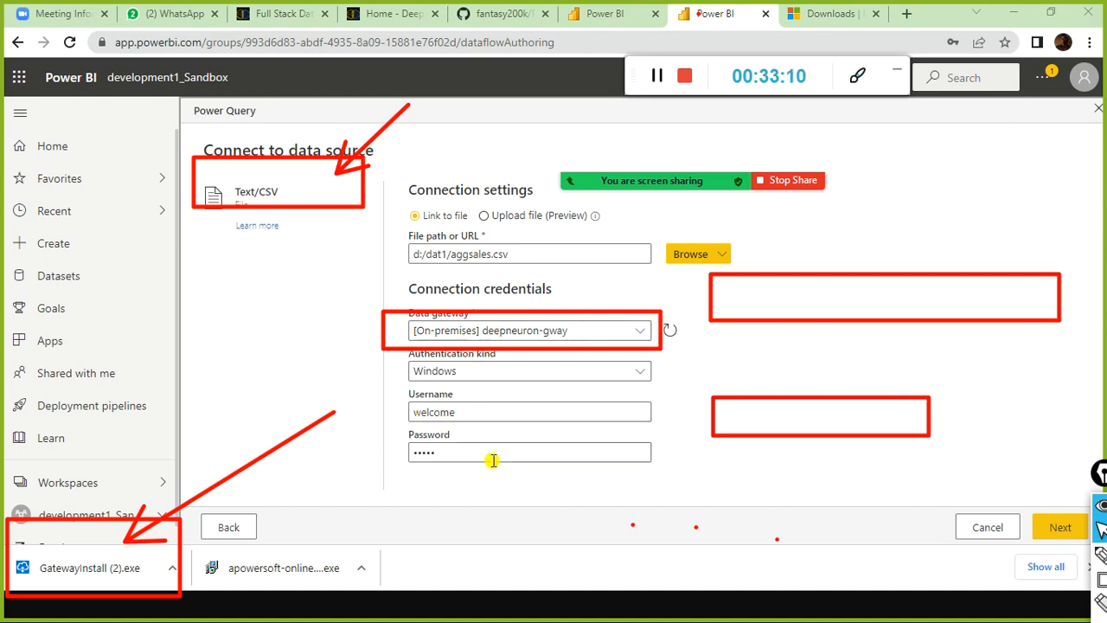
Load the file data preview again from the connection settings and clear all red annotations from the screen.
mouse_move(1088, 572)
click(1071, 529)
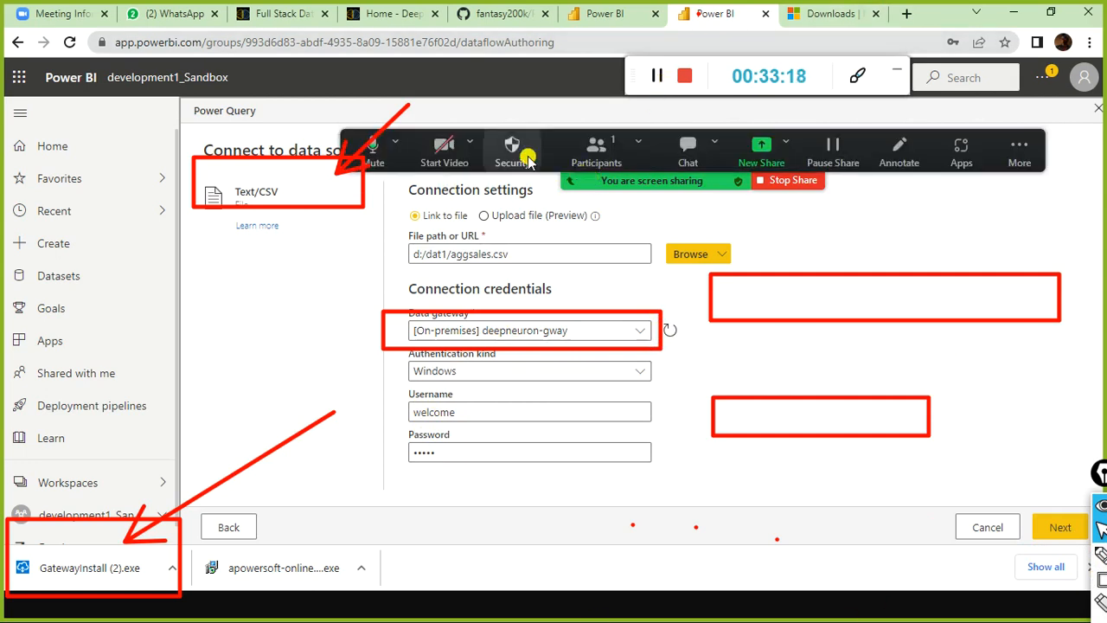
drag(370, 141, 396, 15)
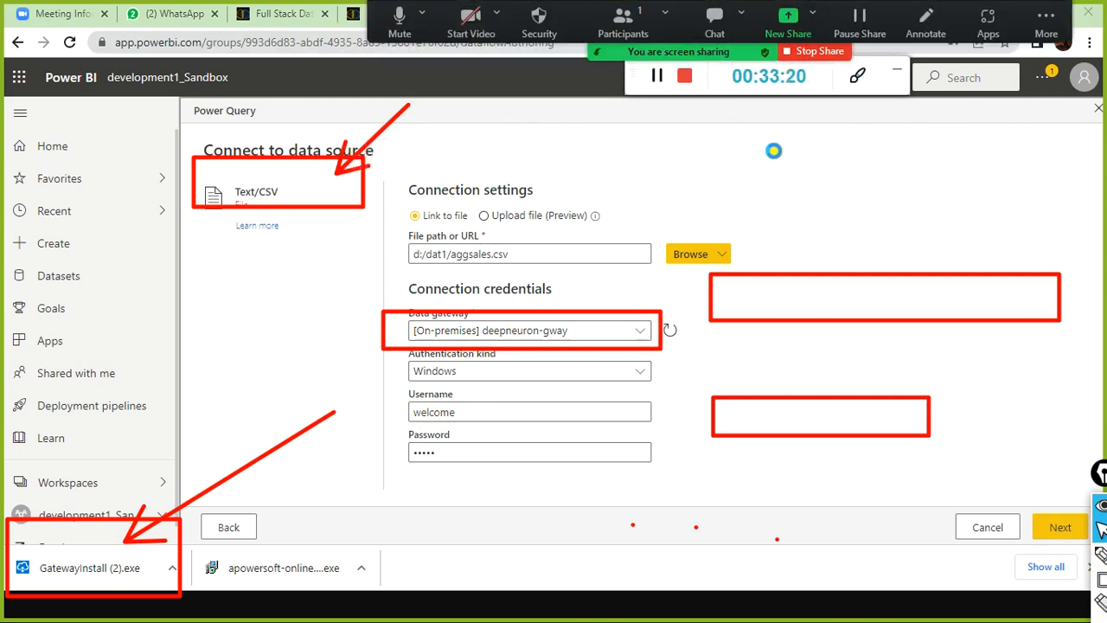
drag(635, 83, 655, 105)
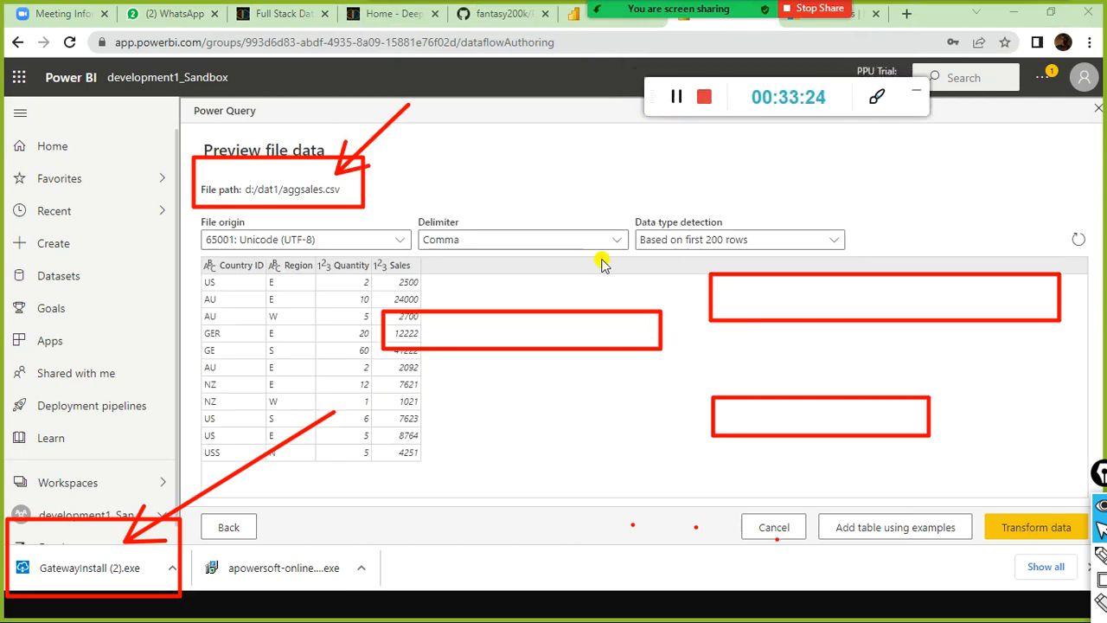
key(ctrl+shift+7)
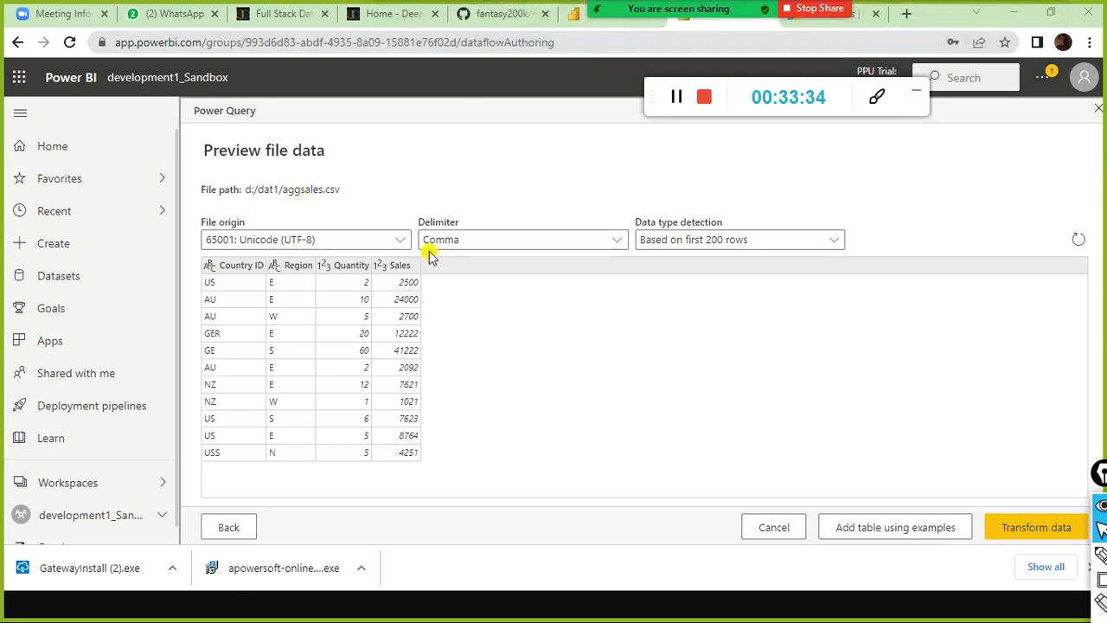
Proceed from the file preview to transforming the aggsales data in the Power Query editor.
click(1002, 528)
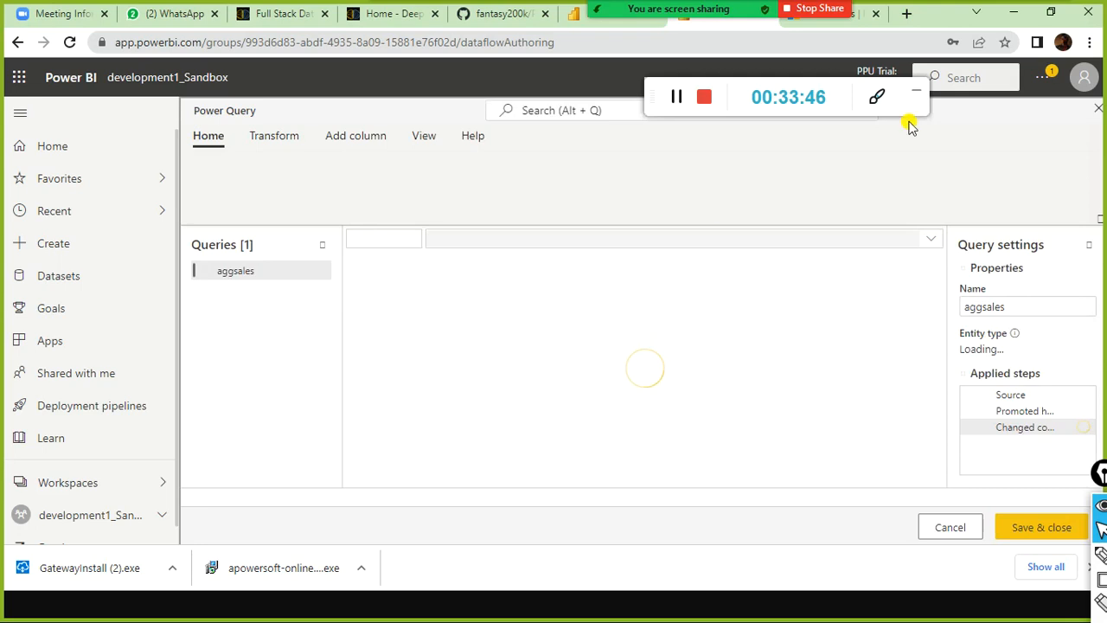
click(1048, 80)
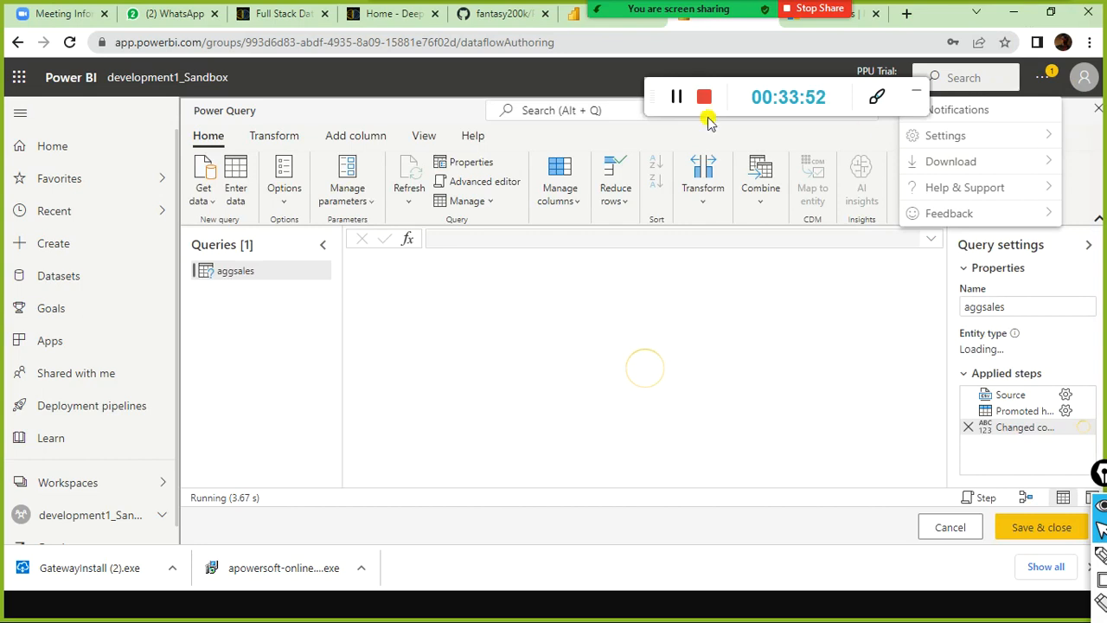
click(400, 105)
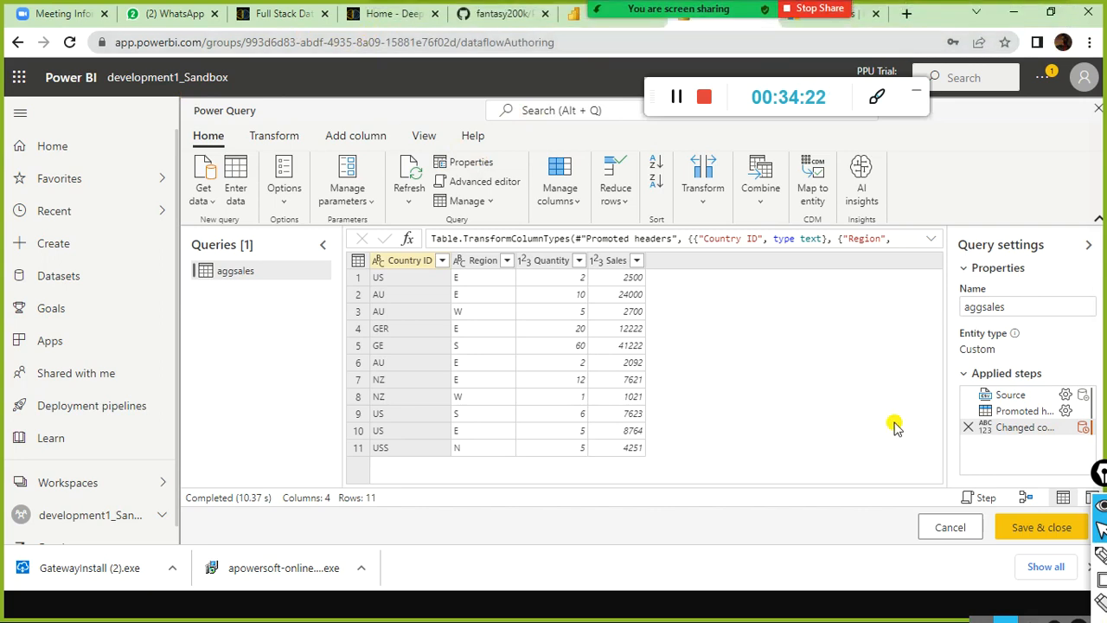
Compare the dataflow editor's transformation commands with those in Power BI Desktop's Power Query Editor, switching between the two windows.
mouse_move(963, 403)
click(288, 138)
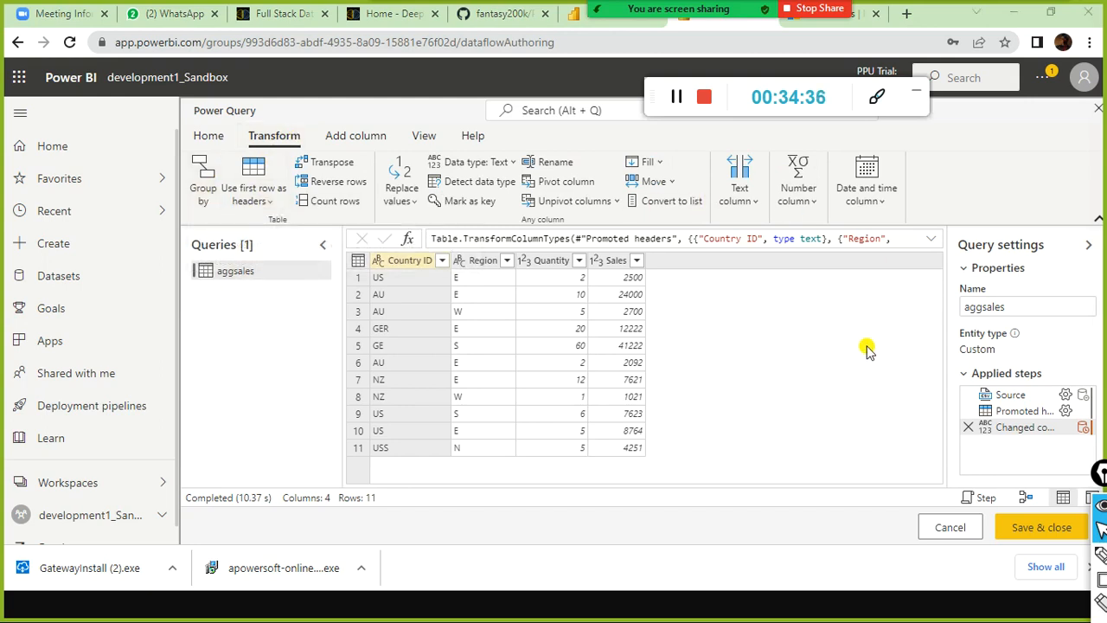
key(alt+Tab)
key(alt+Tab)
key(alt+Tab)
key(alt+Tab)
key(alt+Tab)
key(alt+Tab)
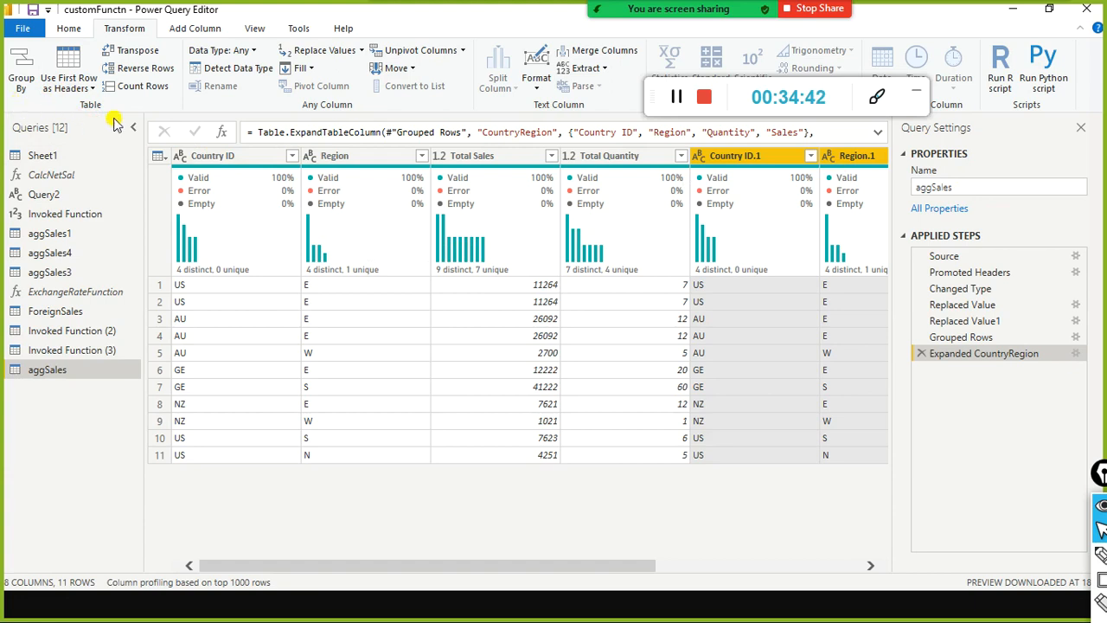
key(alt+Tab)
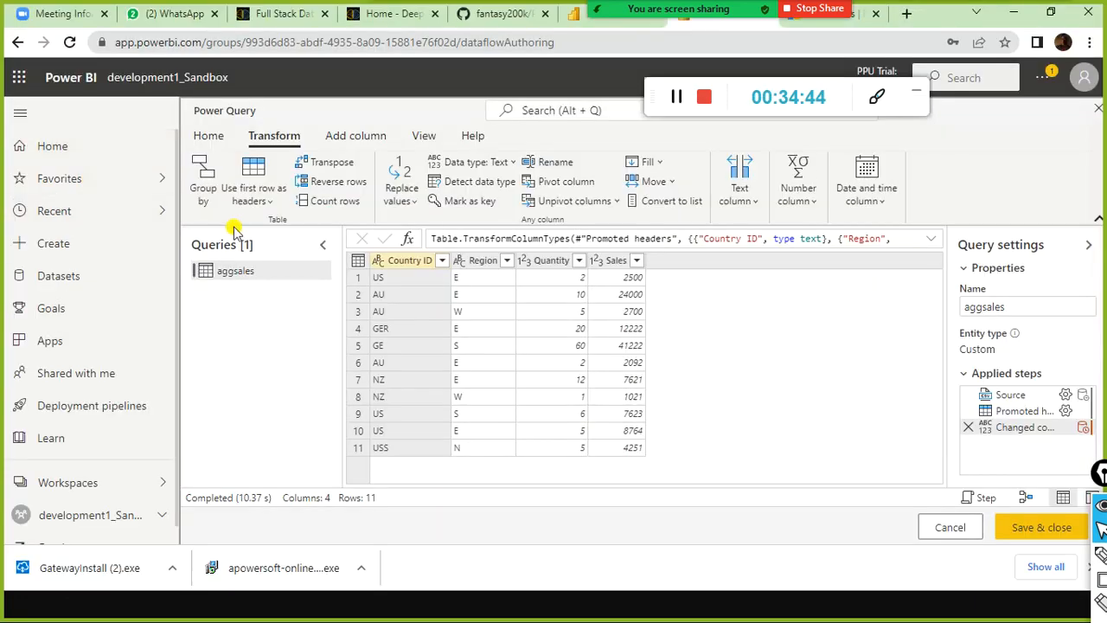
key(alt+Tab)
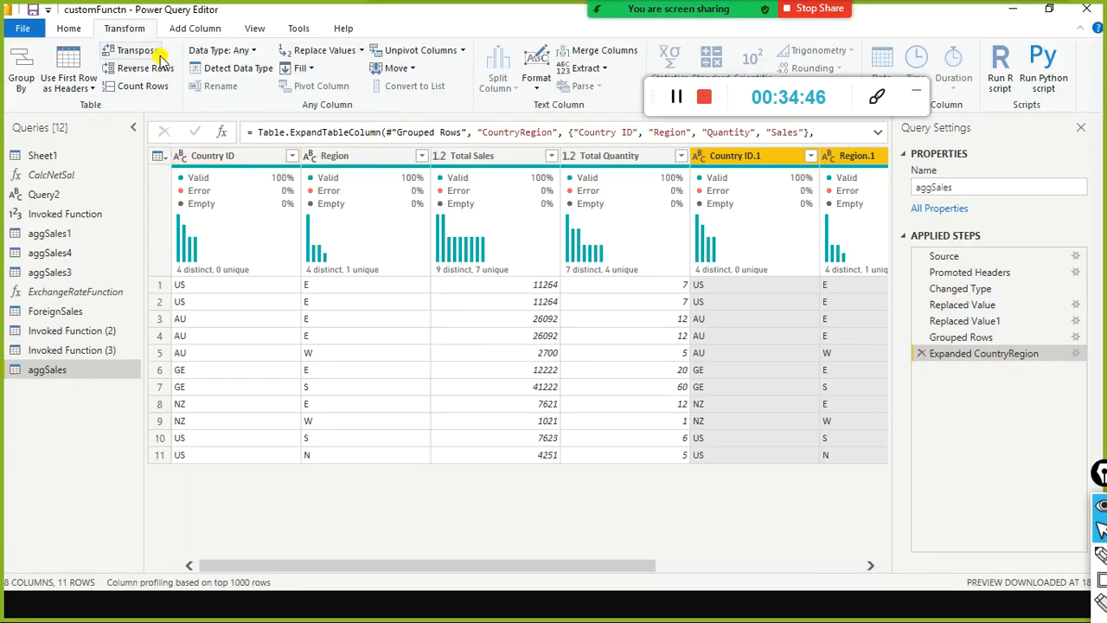
key(alt+Tab)
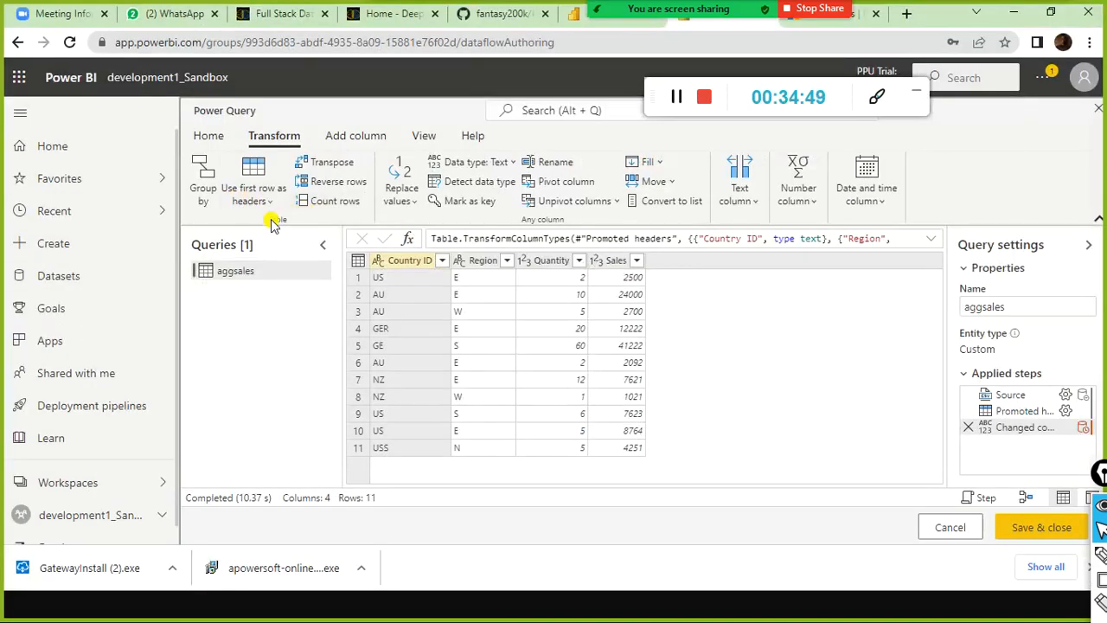
key(alt+Tab)
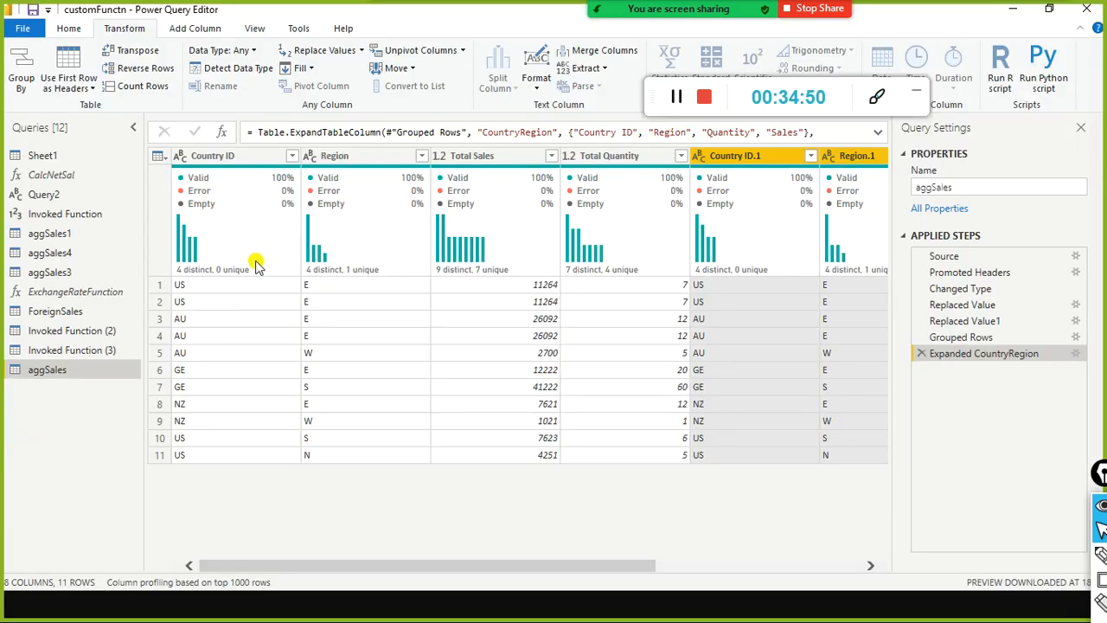
Inspect the Group by options for the aggsales dataflow query, cancel the dialog, and switch to the Power Query Editor in Power BI Desktop.
key(alt+Tab)
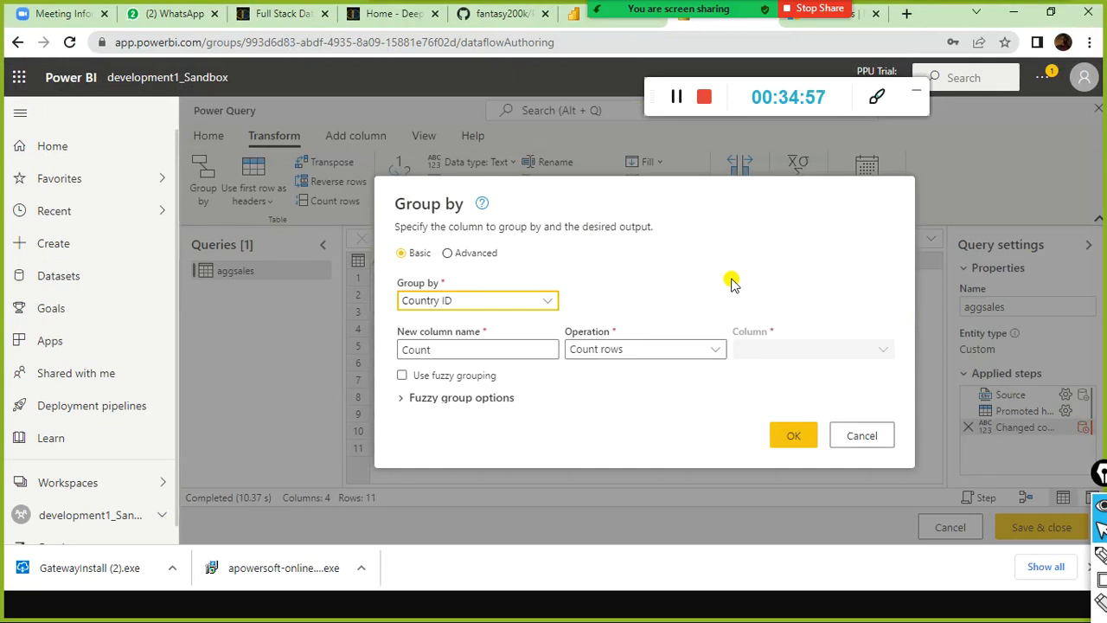
click(694, 213)
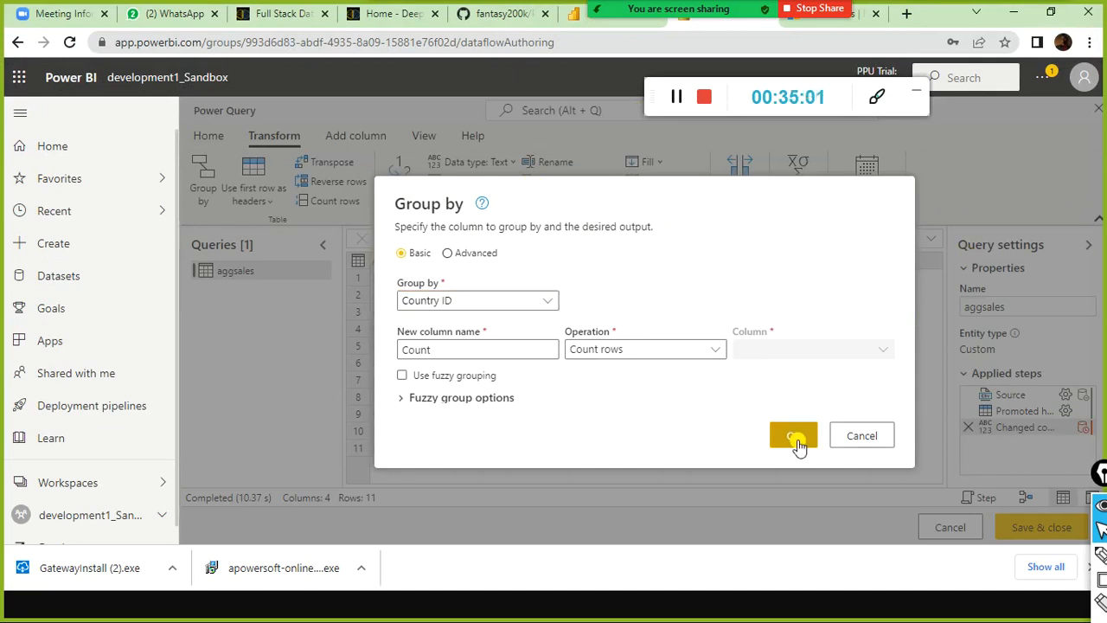
click(845, 439)
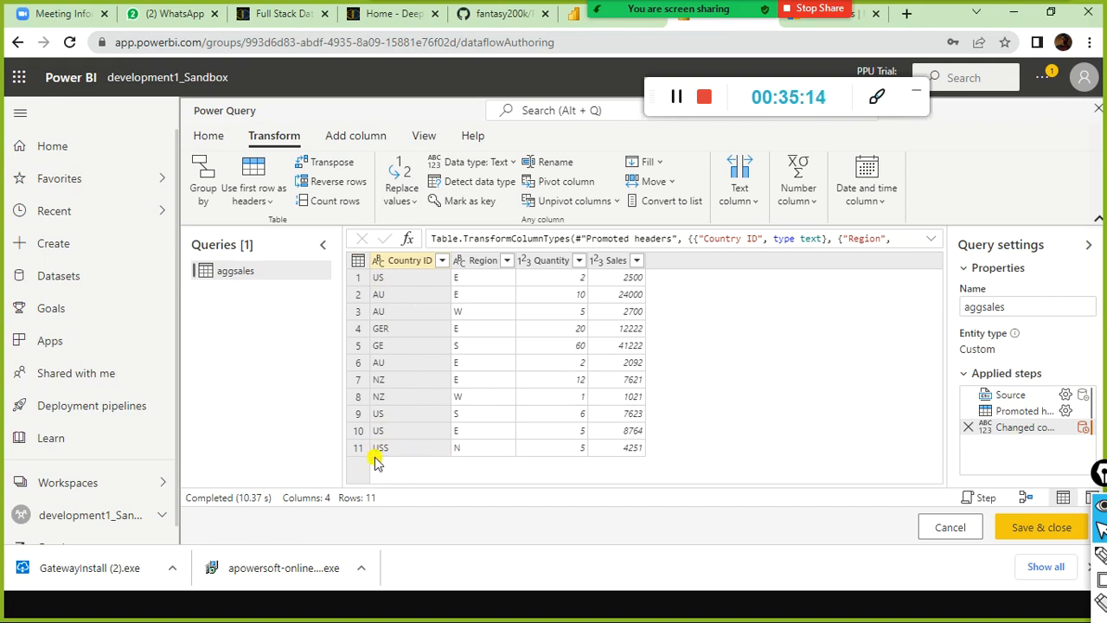
key(alt+Tab)
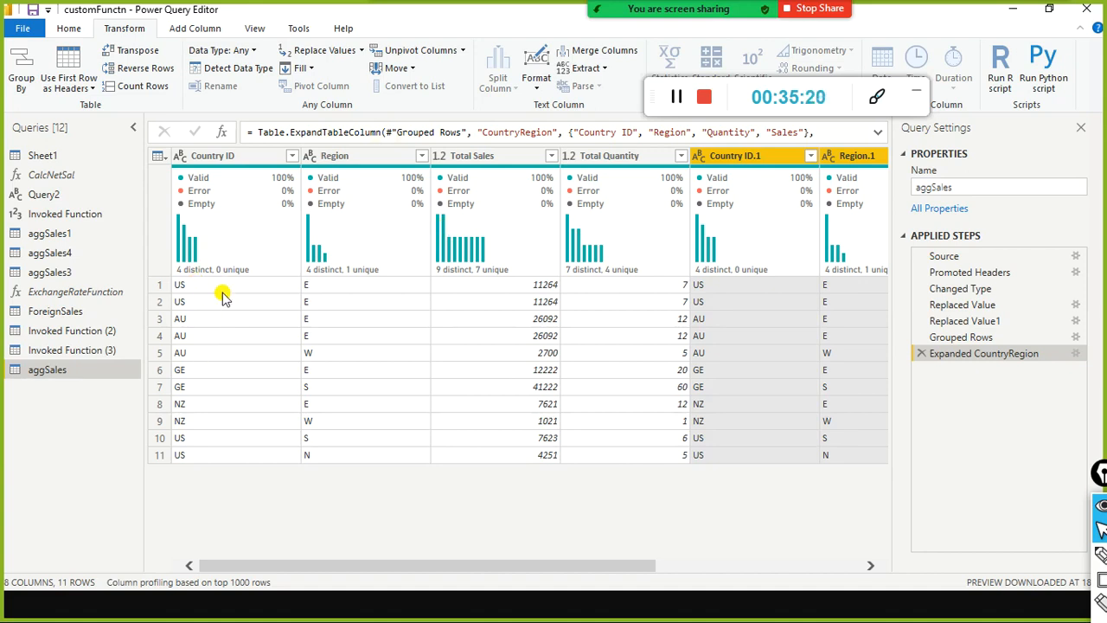
Compare the Replace Values option for the Country ID column in Power BI Desktop's Power Query Editor with the dataflow editor's column commands.
right_click(231, 157)
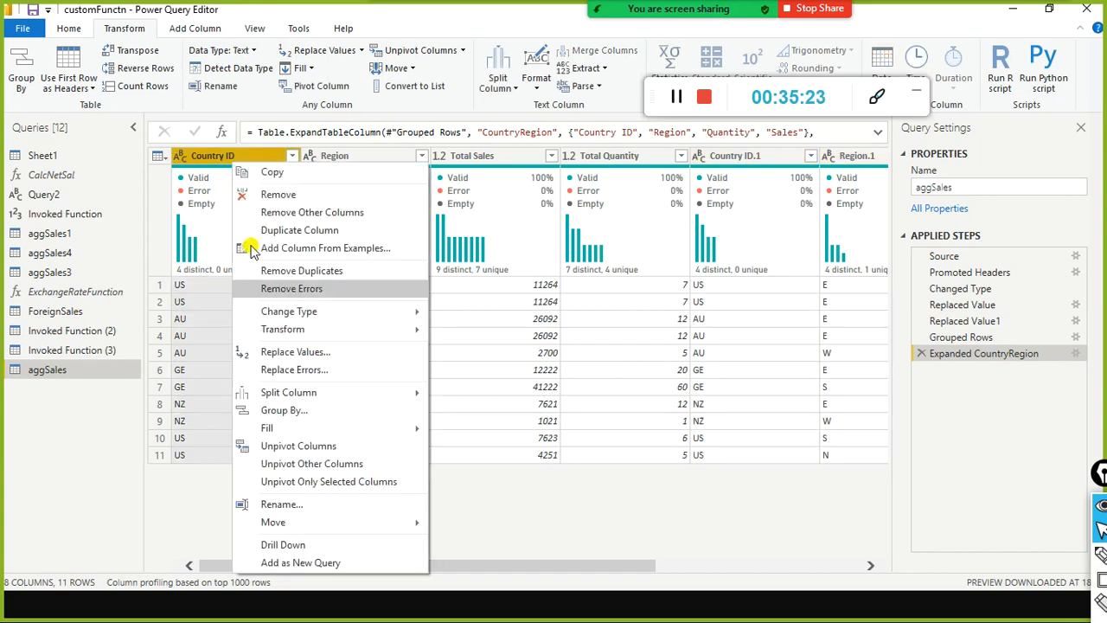
click(296, 352)
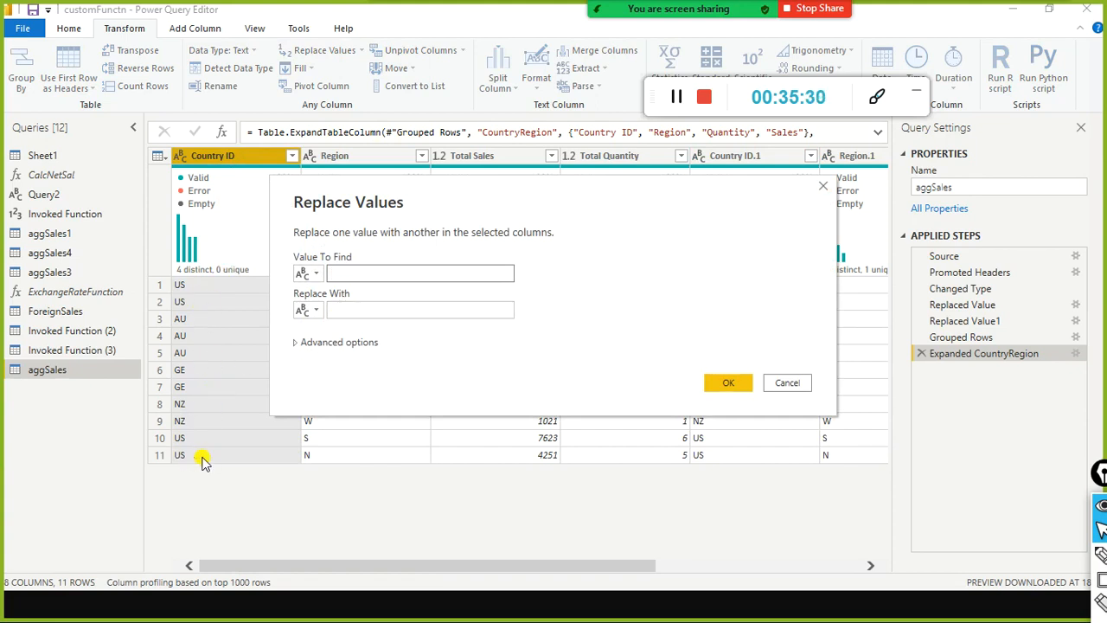
key(alt+Tab)
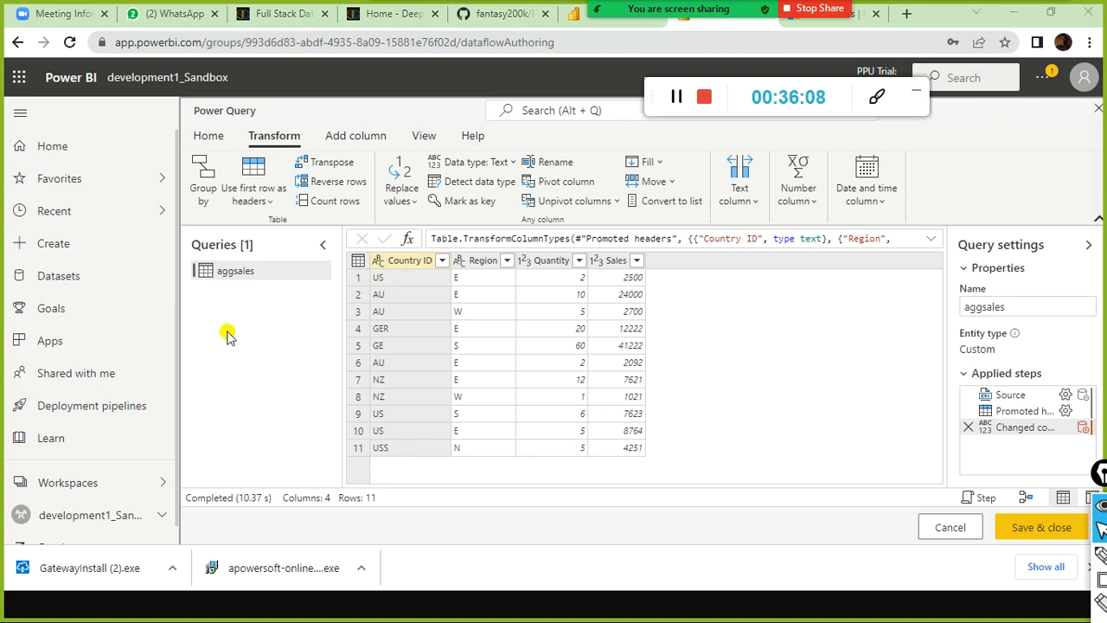
key(alt+Tab)
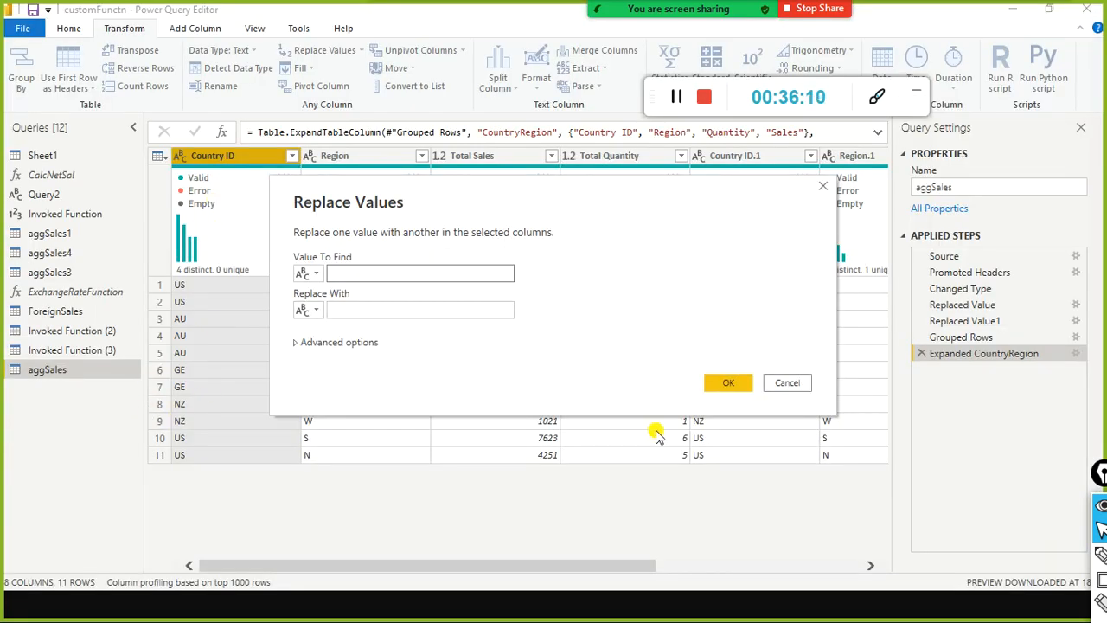
click(781, 383)
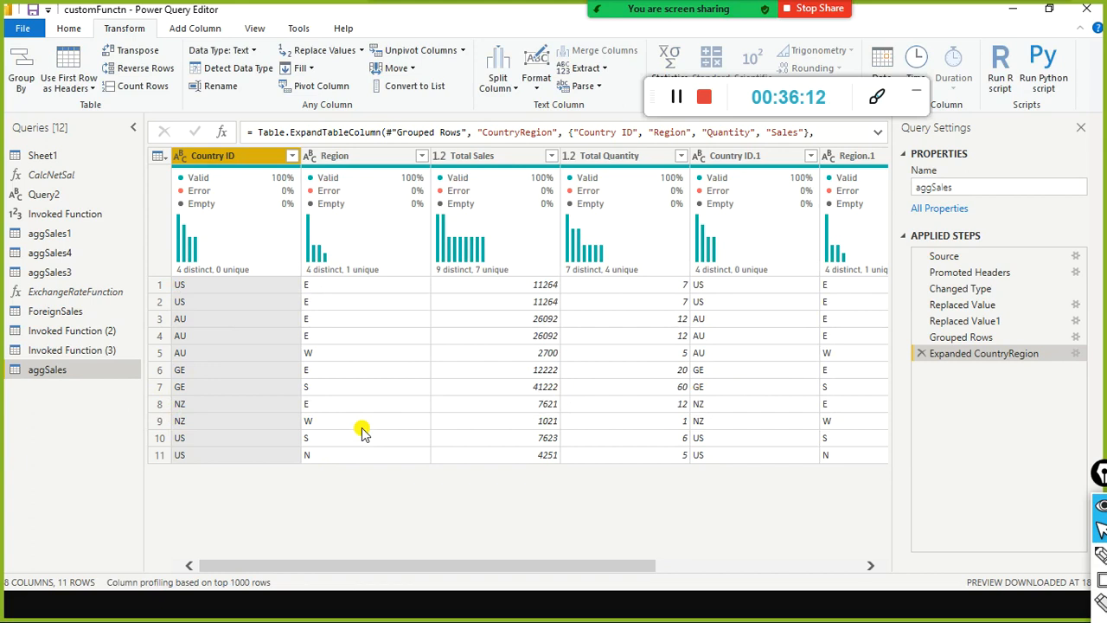
key(alt+Tab)
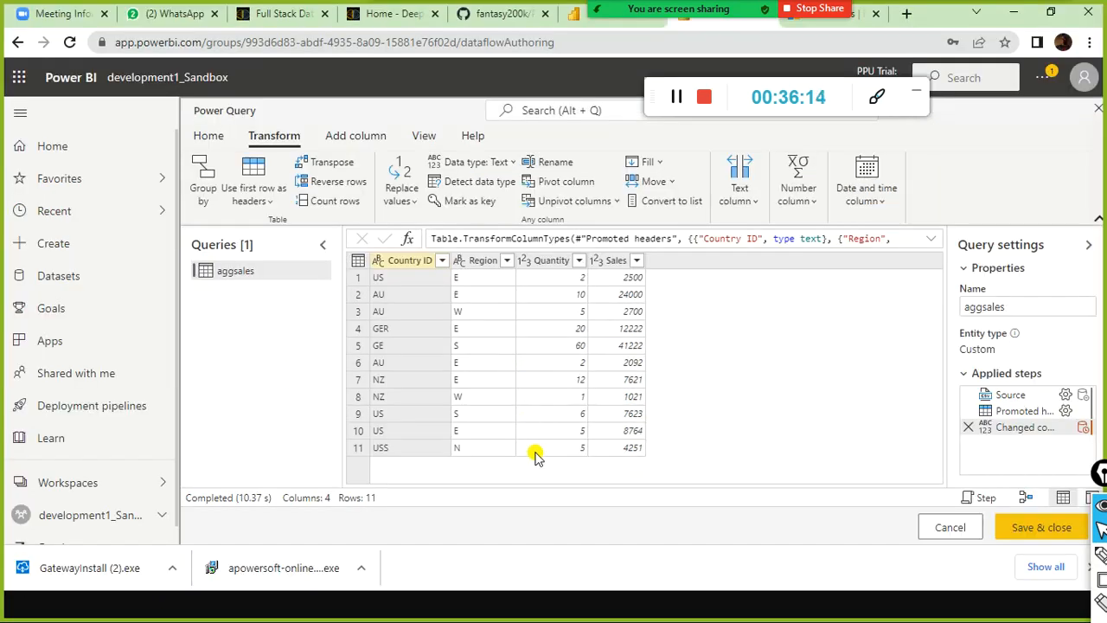
right_click(413, 261)
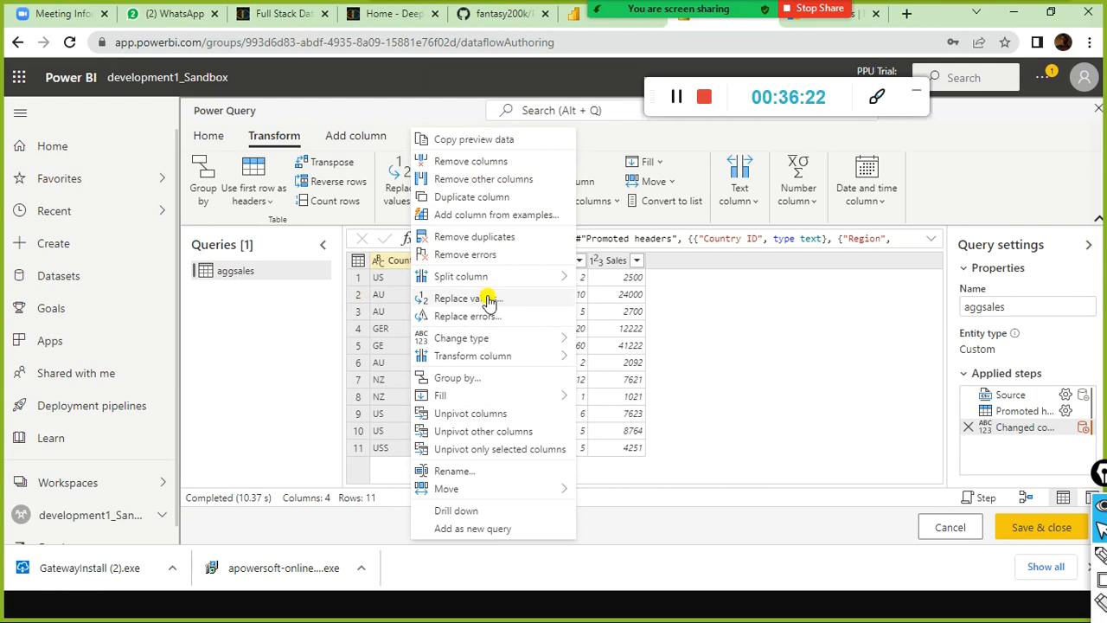
click(759, 361)
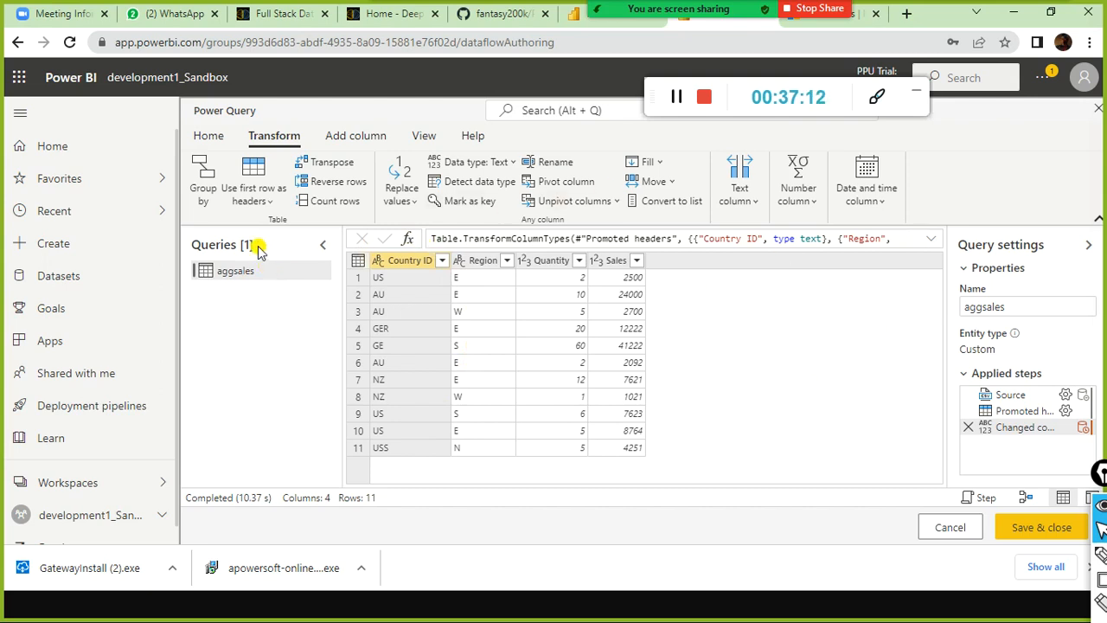
click(203, 177)
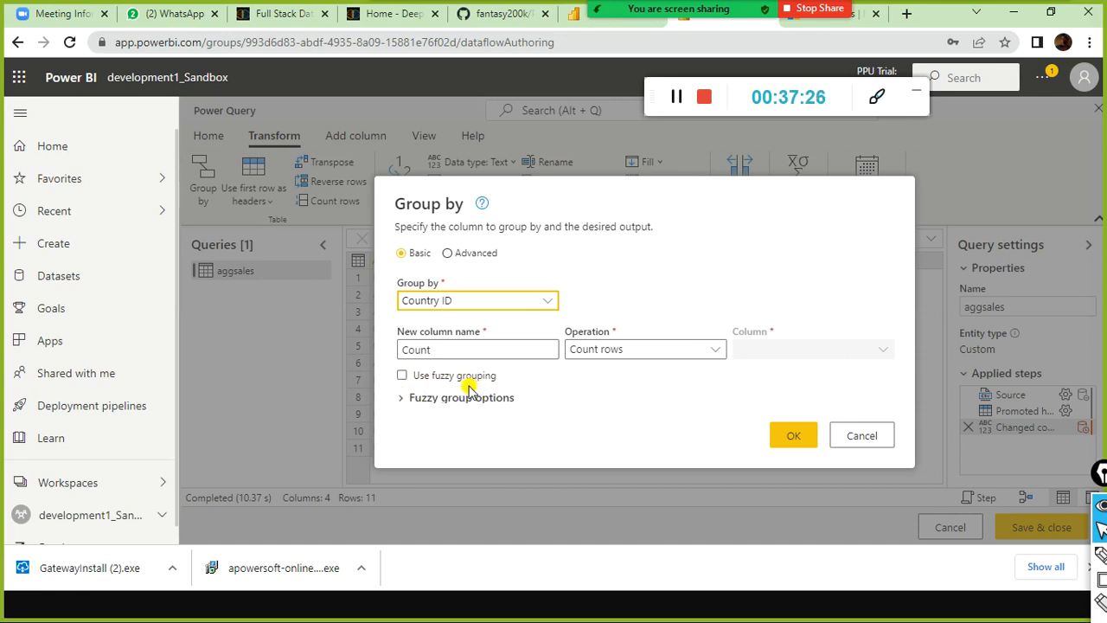
double_click(510, 352)
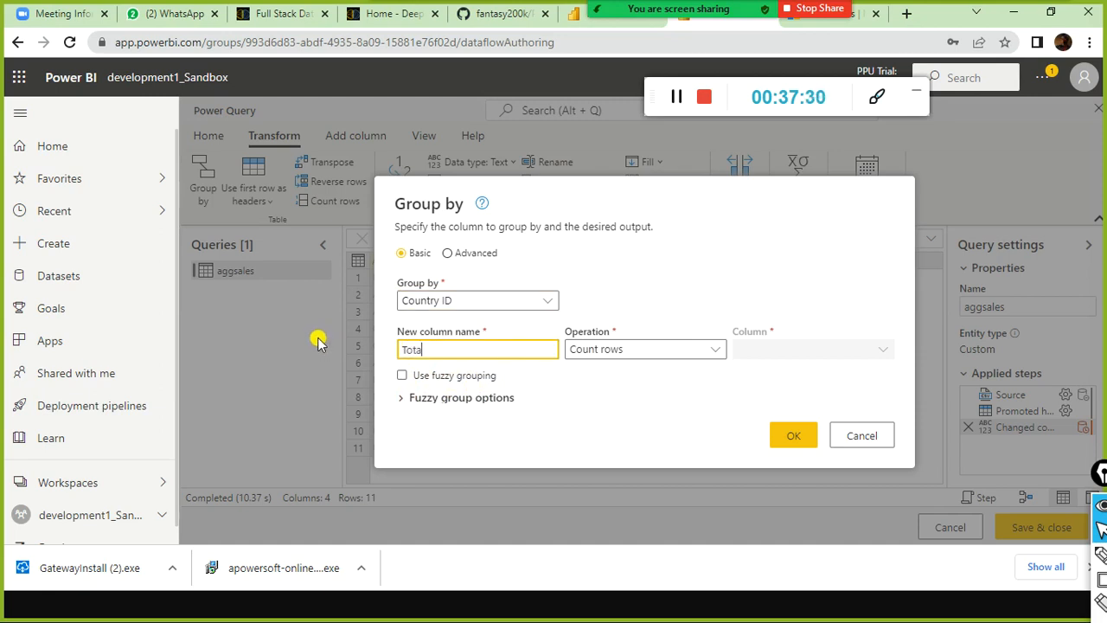
text(Total Salse)
key(BackSpace)
key(BackSpace)
text(es)
key(Tab)
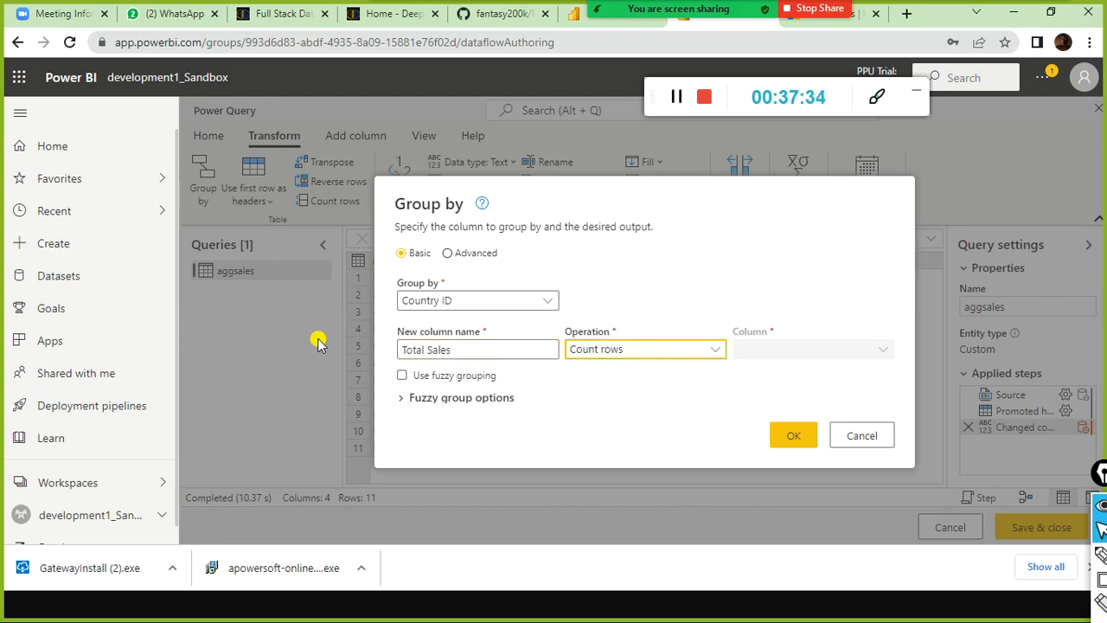
click(938, 202)
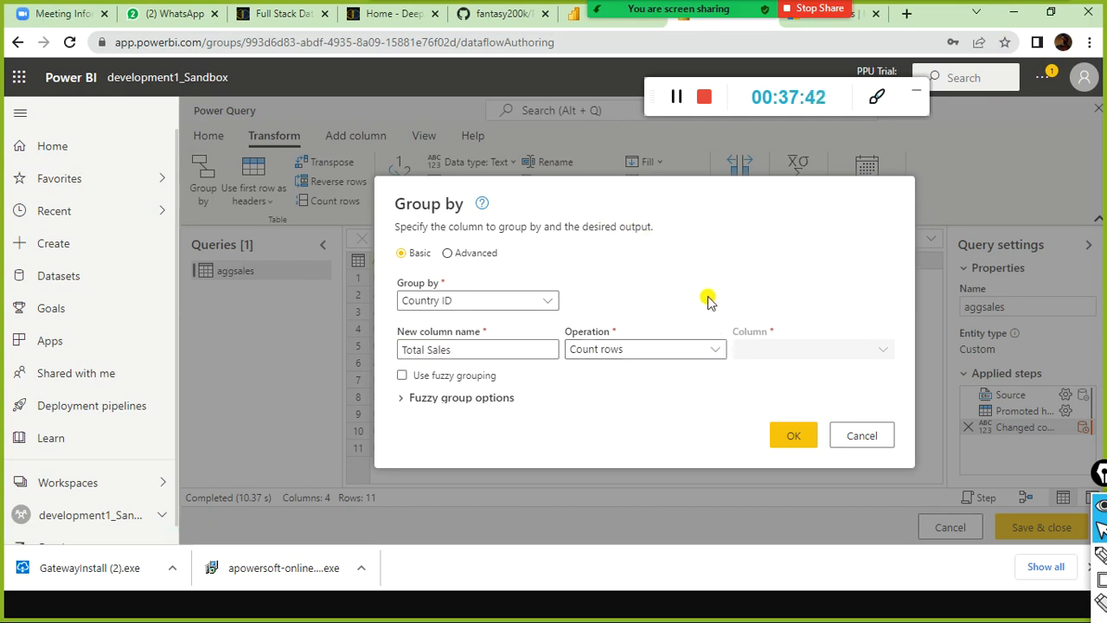
click(403, 375)
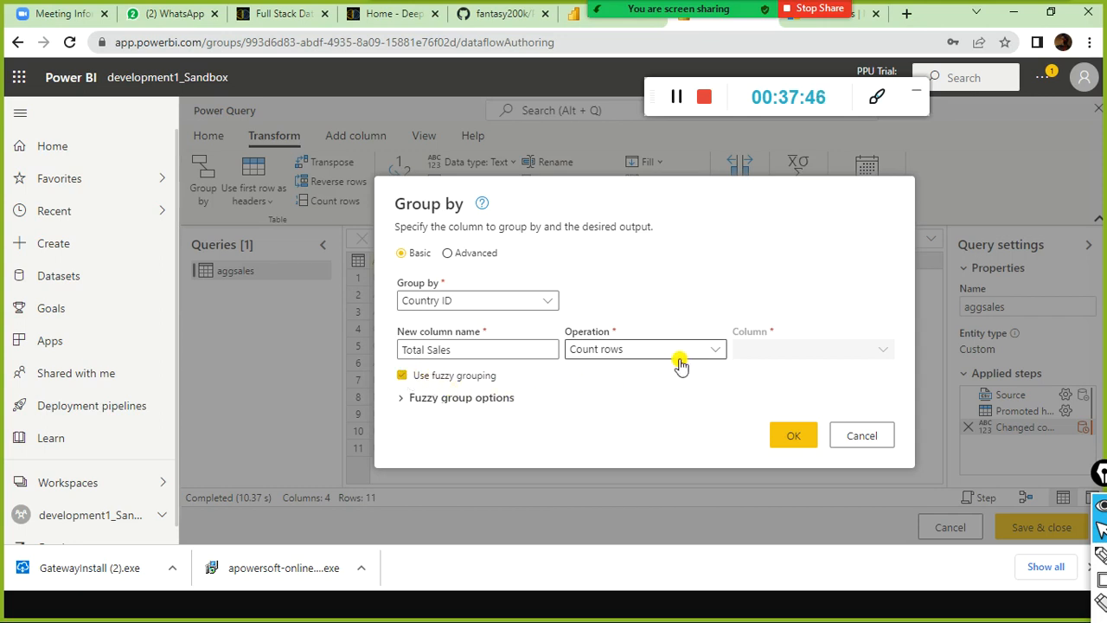
click(715, 348)
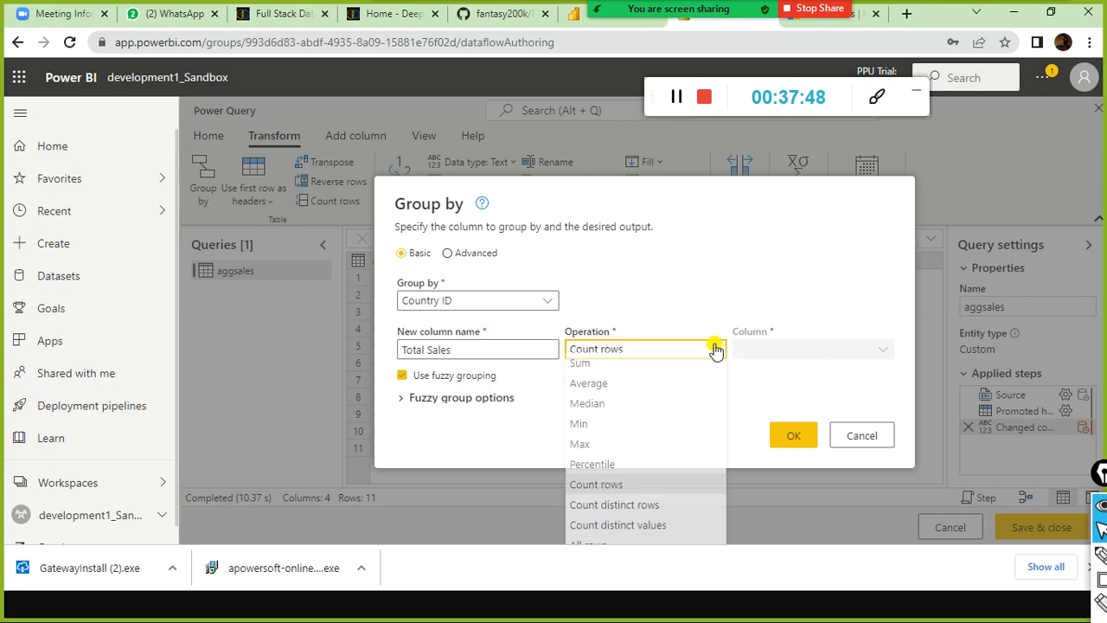
click(602, 367)
click(835, 351)
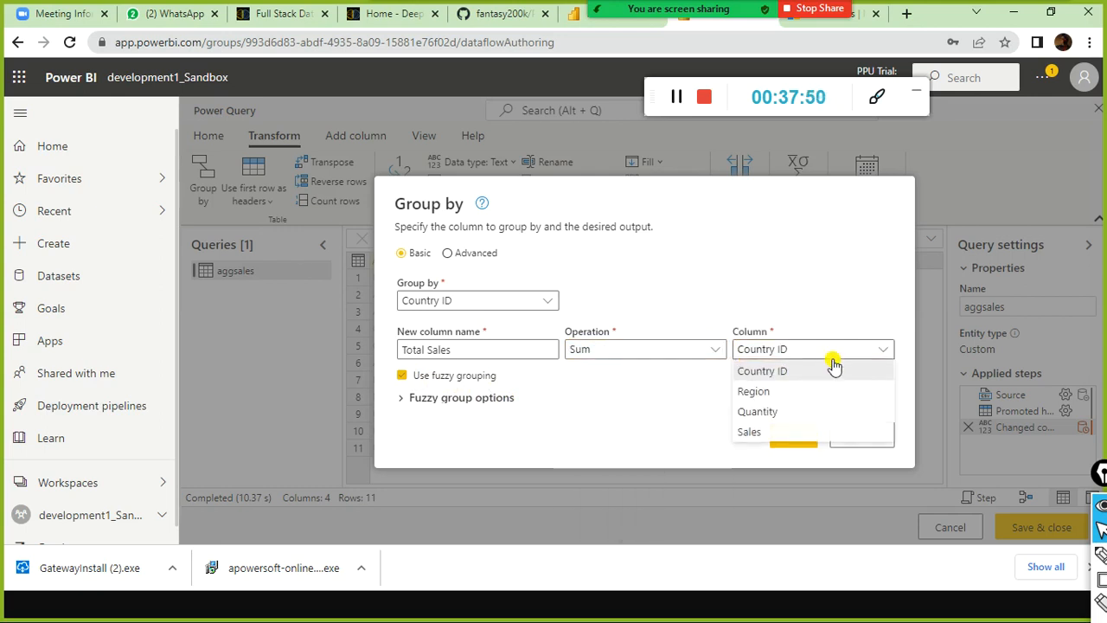
click(750, 429)
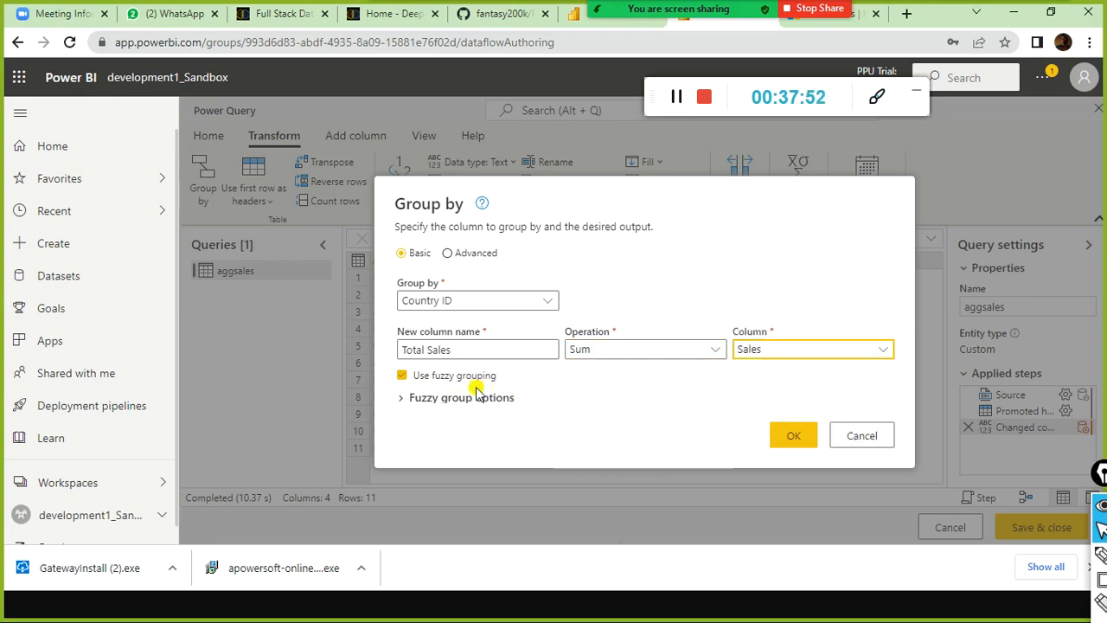
click(450, 257)
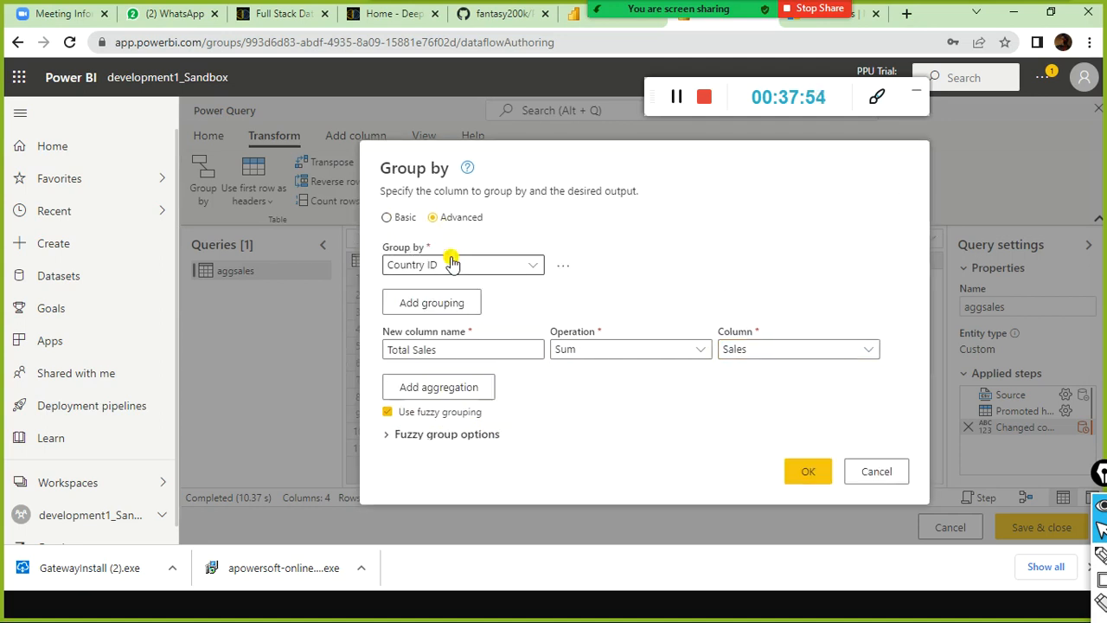
click(873, 474)
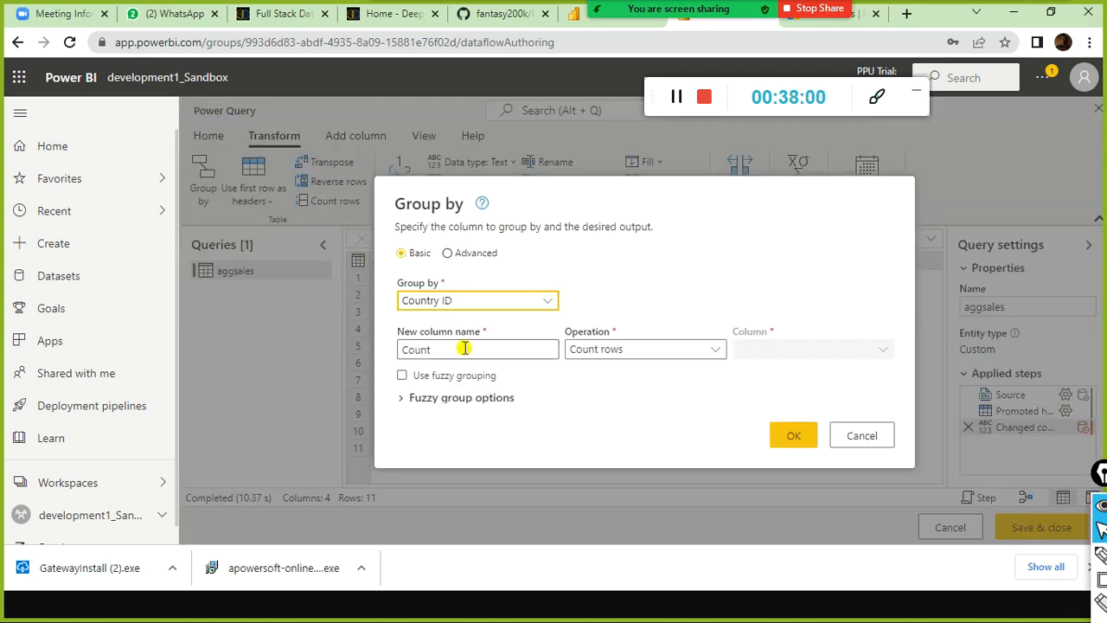
Set up a fuzzy grouping of aggsales by Country ID with a Total Sales column summing Sales, and expand the fuzzy group options.
click(402, 377)
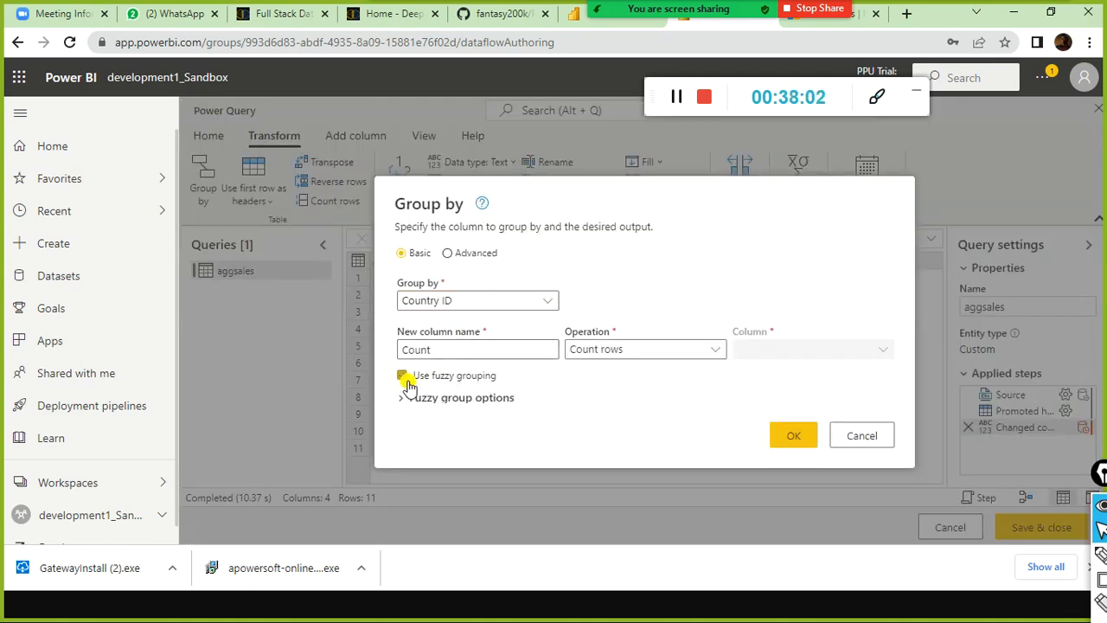
double_click(462, 349)
text(Total Sales)
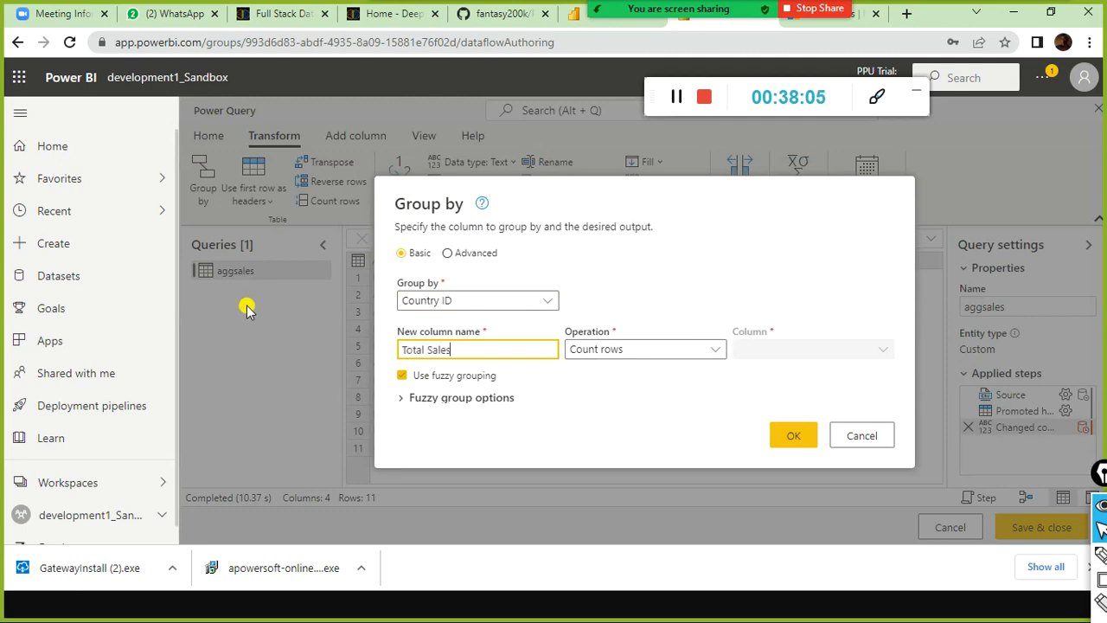
key(Tab)
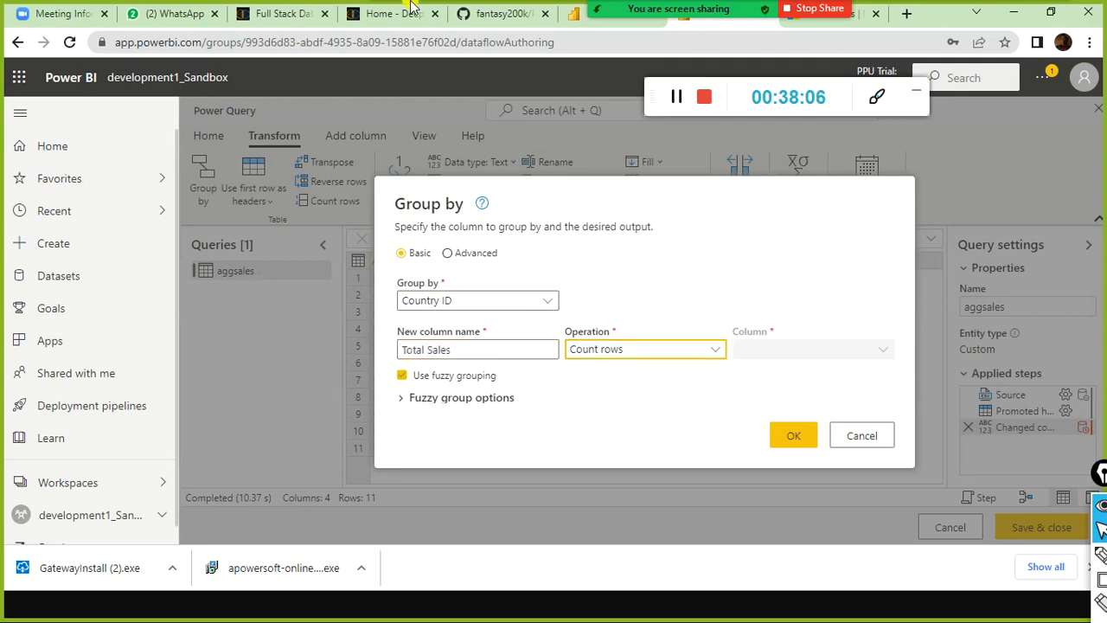
click(715, 351)
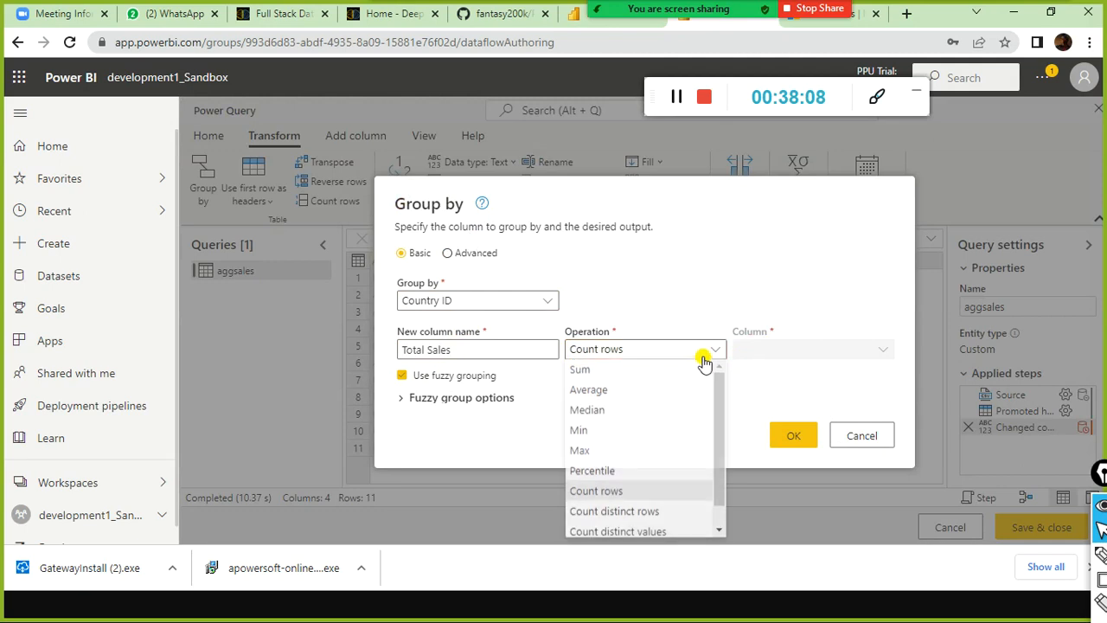
click(611, 372)
click(827, 351)
click(749, 432)
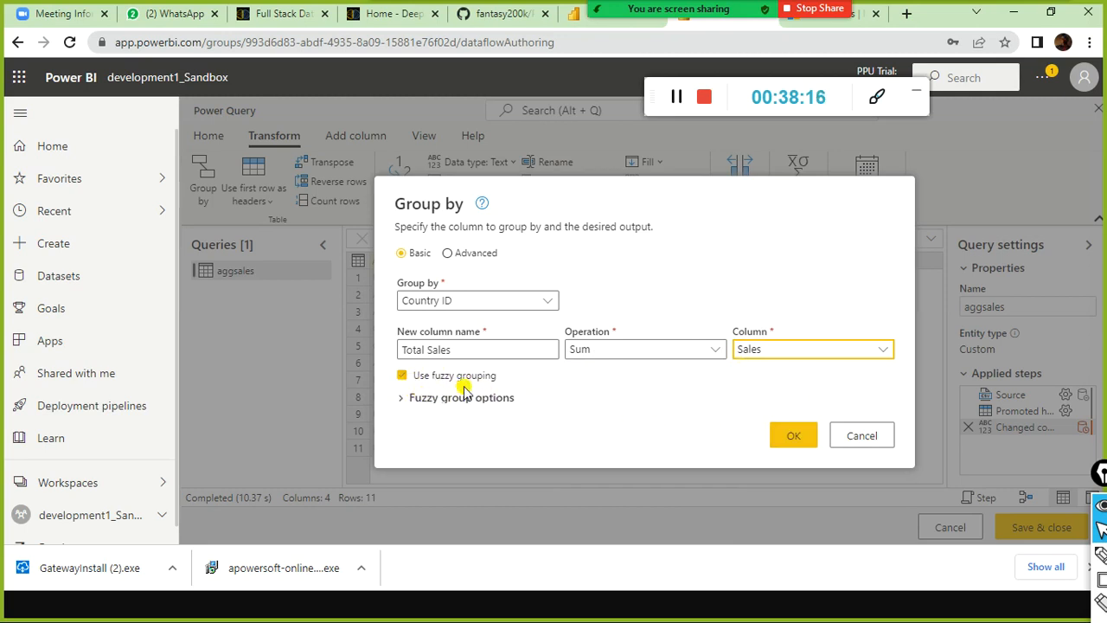
click(403, 399)
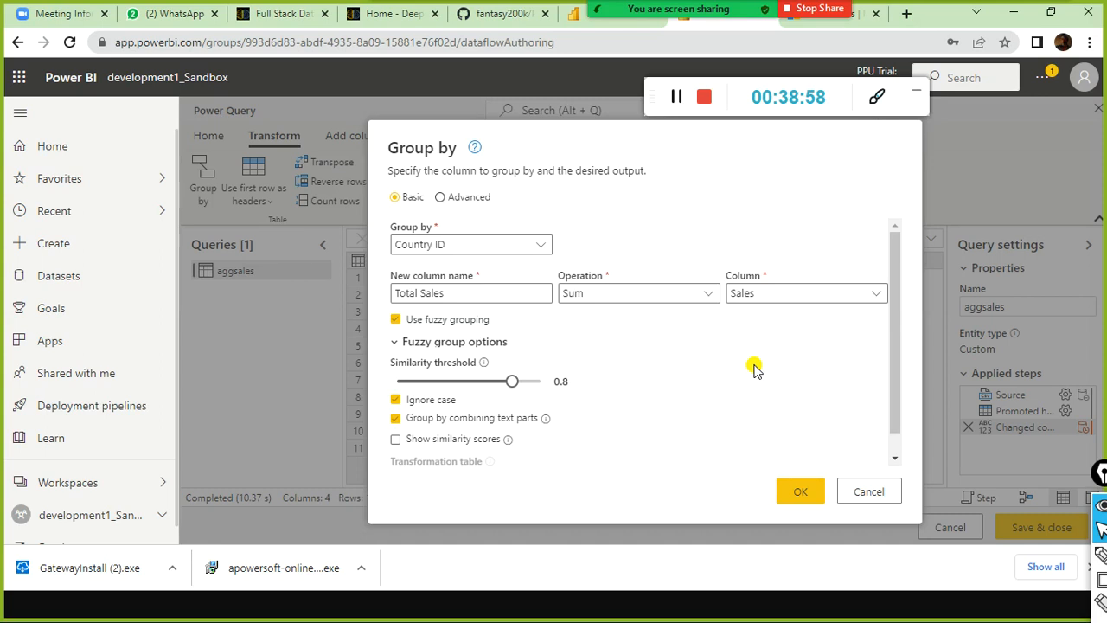
Handwrite a red note about the Jaccard similarity algorithm over the Group by dialog, with an arrow pointing to the fuzzy group options.
key(ctrl+shift+3)
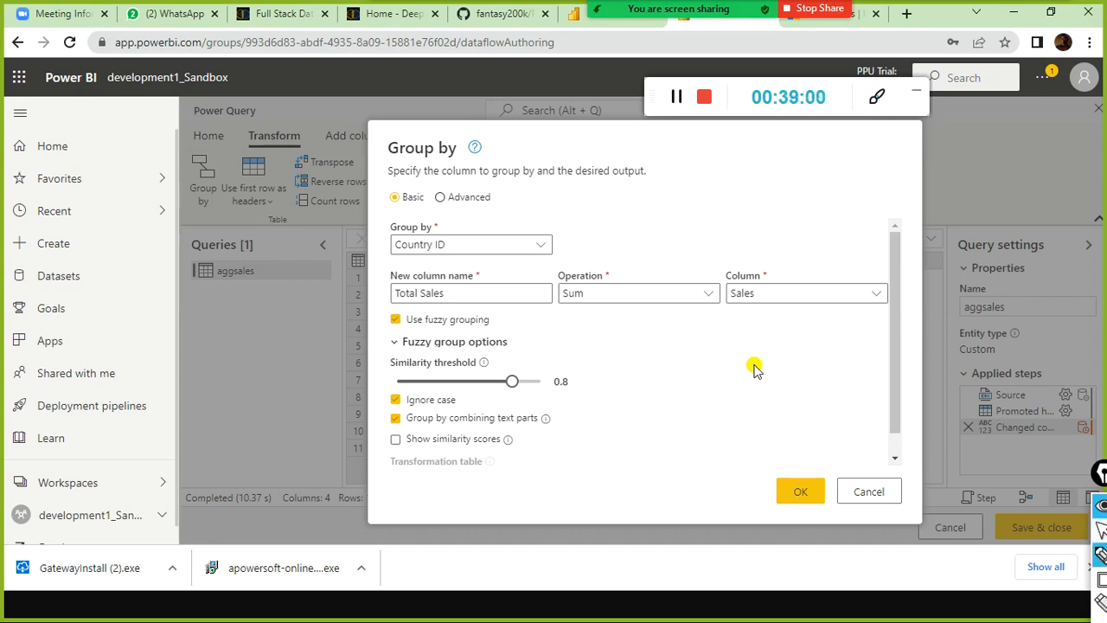
mouse_move(696, 185)
mouse_down()
mouse_move(693, 224)
mouse_move(927, 135)
mouse_up()
mouse_move(796, 212)
mouse_down()
mouse_move(822, 234)
mouse_move(863, 190)
mouse_move(896, 195)
mouse_up()
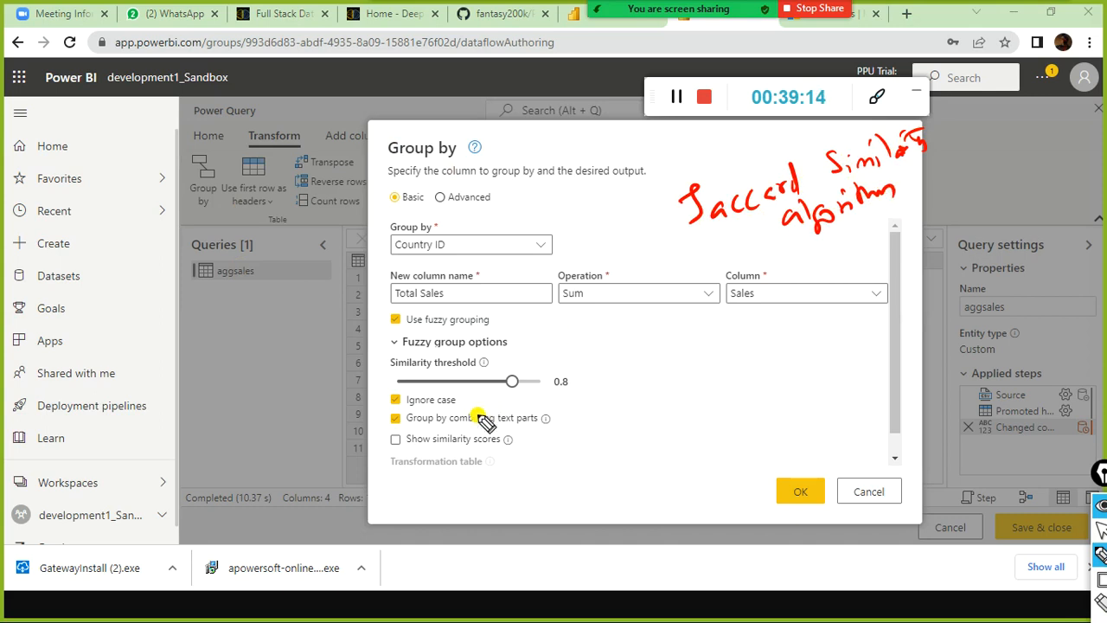
mouse_move(696, 230)
mouse_down()
mouse_move(632, 286)
mouse_move(526, 344)
mouse_move(535, 350)
mouse_up()
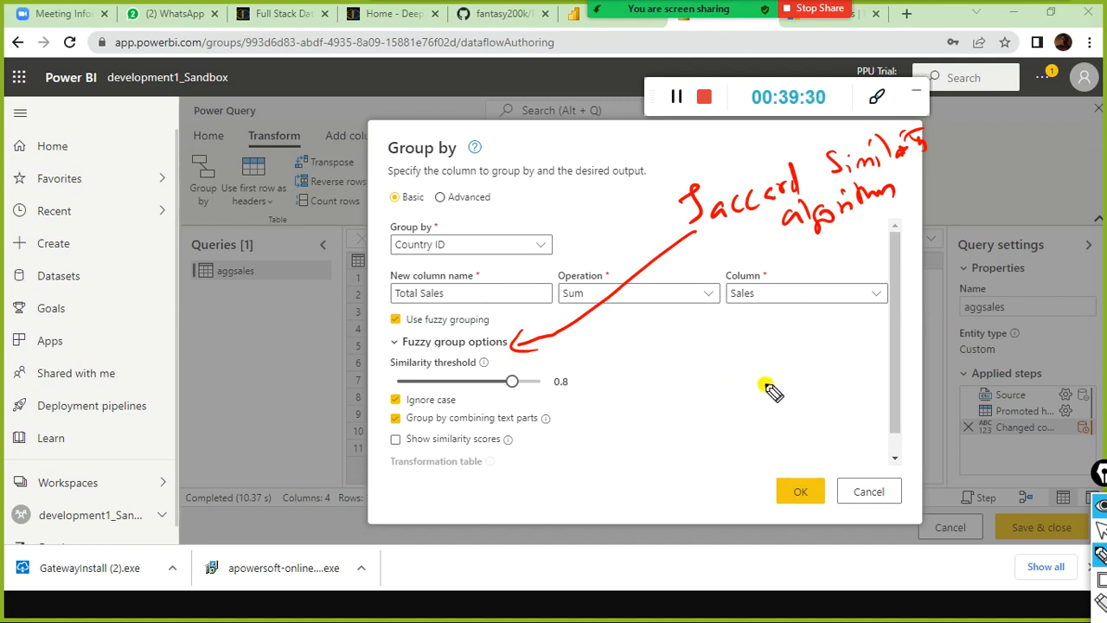
Handwrite the country code variants Us, US, us and USS in red over the dialog and link the first two with a bracket.
mouse_move(730, 361)
mouse_down()
mouse_move(743, 360)
mouse_move(750, 395)
mouse_up()
mouse_move(763, 395)
mouse_down()
mouse_move(756, 445)
mouse_move(770, 447)
mouse_up()
mouse_move(712, 324)
mouse_down()
mouse_move(723, 346)
mouse_move(733, 330)
mouse_move(736, 350)
mouse_up()
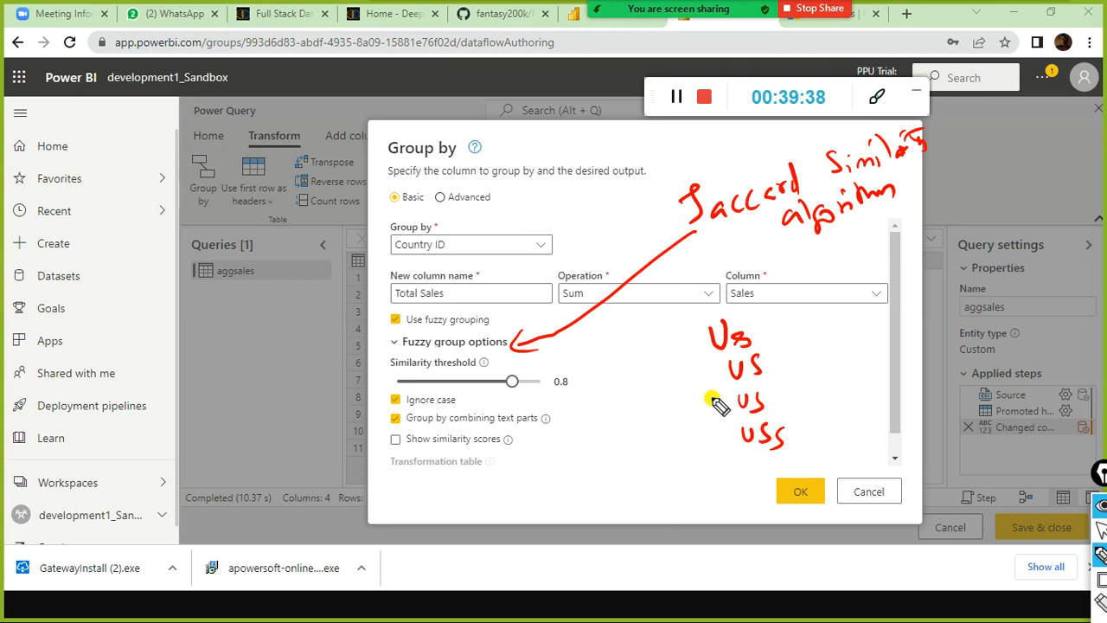
drag(711, 327, 705, 377)
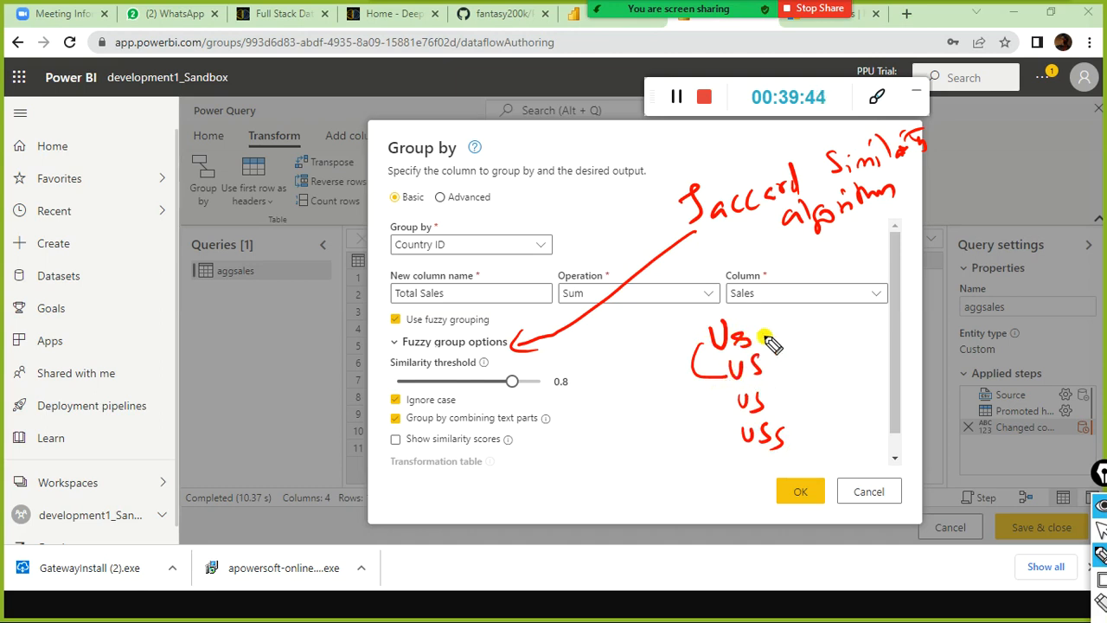
Draw a red check mark beside Ignore case, then link the remaining country code variants, underline USS and add dashes beside the codes.
drag(462, 397, 481, 390)
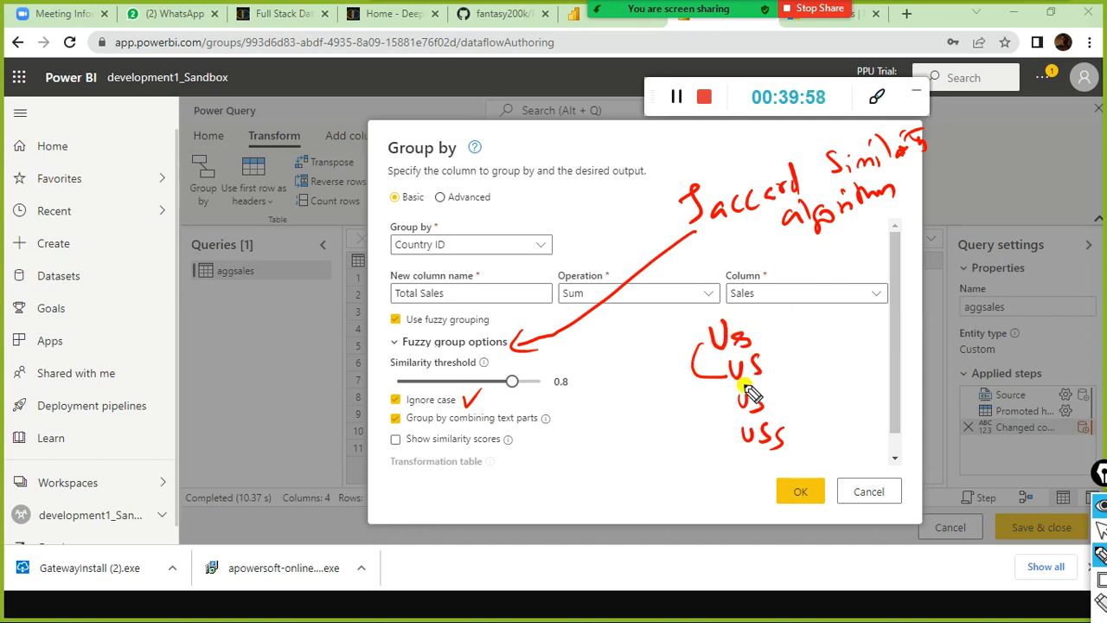
mouse_move(718, 338)
mouse_down()
mouse_move(724, 403)
mouse_move(752, 403)
mouse_up()
drag(741, 458, 798, 436)
drag(711, 396, 740, 435)
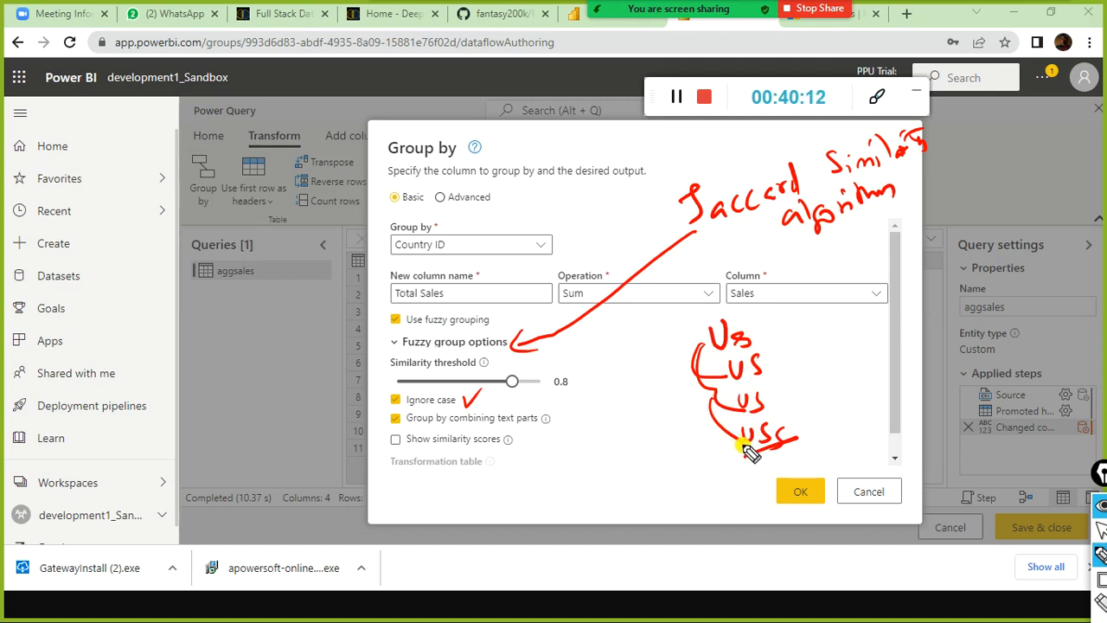
mouse_move(769, 330)
mouse_down()
mouse_move(787, 328)
mouse_move(792, 347)
mouse_up()
drag(787, 402, 803, 397)
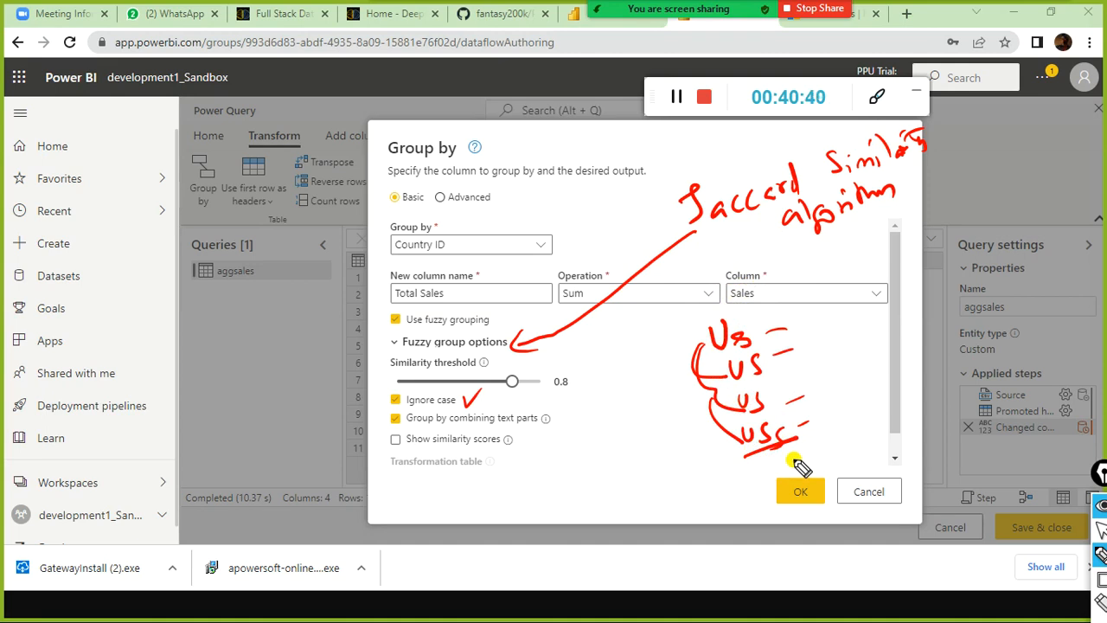
Clear the red annotations from the screen and apply the fuzzy grouping to the aggsales query.
click(1101, 529)
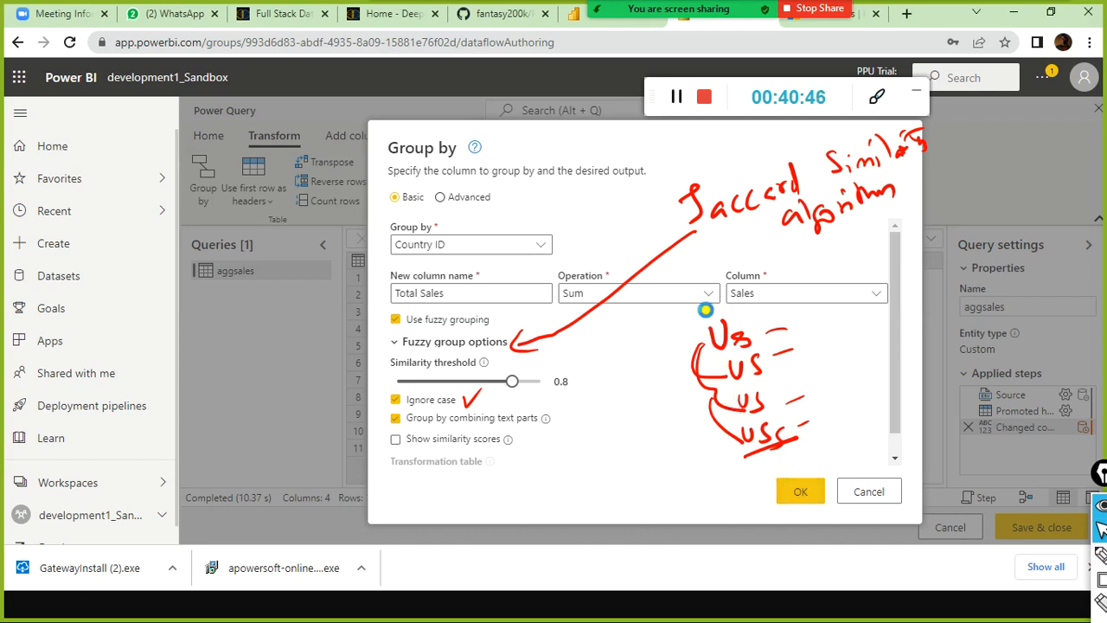
key(ctrl+shift+7)
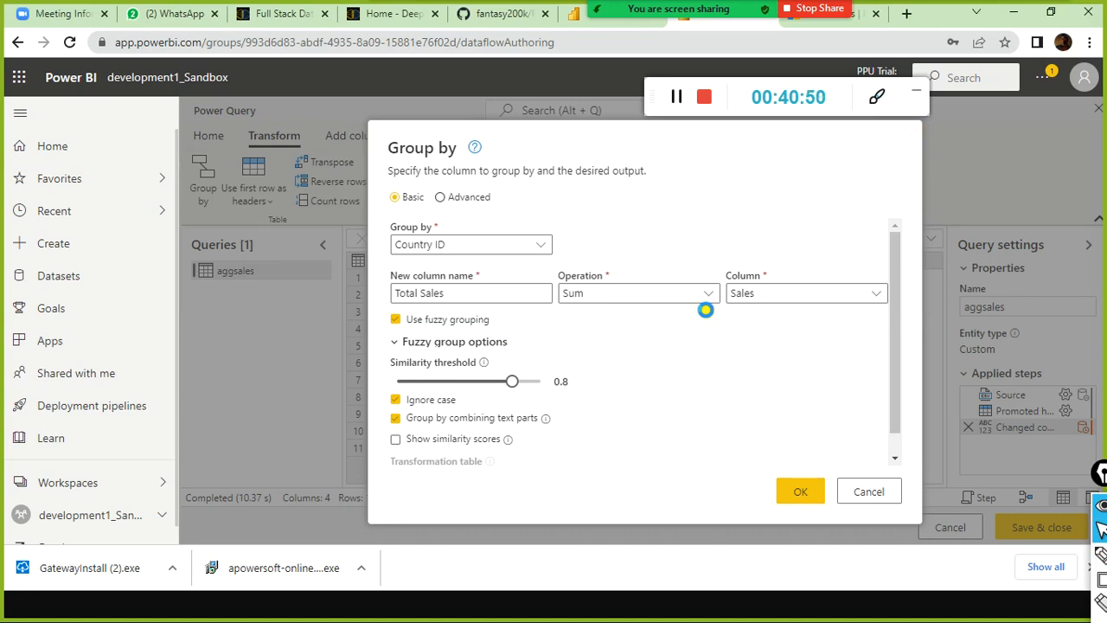
click(809, 494)
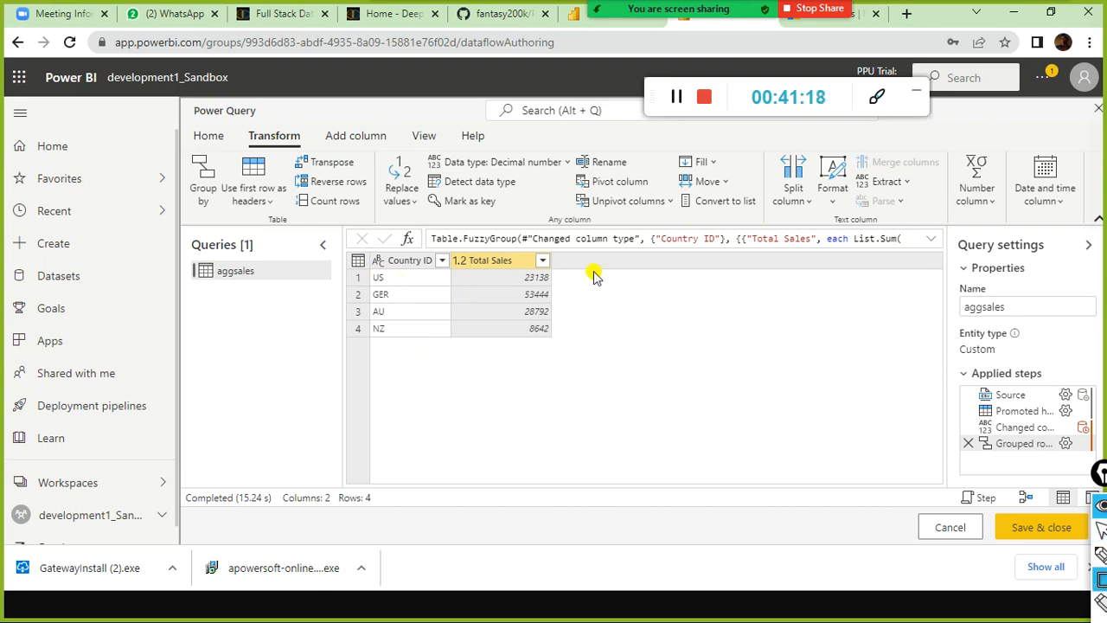
Frame the fuzzy-grouped result in red, compare it with aggSales in Power BI Desktop's Power Query Editor, and check its Expanded CountryRegion settings.
mouse_move(597, 248)
mouse_down()
mouse_move(410, 389)
mouse_move(205, 378)
mouse_up()
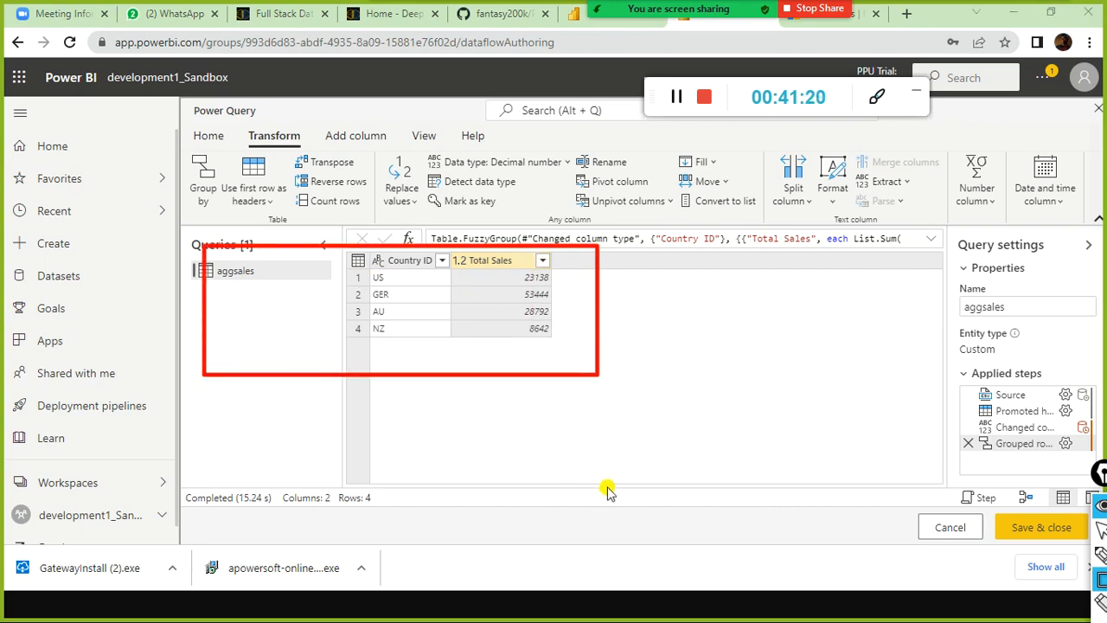
key(alt+Tab)
key(alt+Tab)
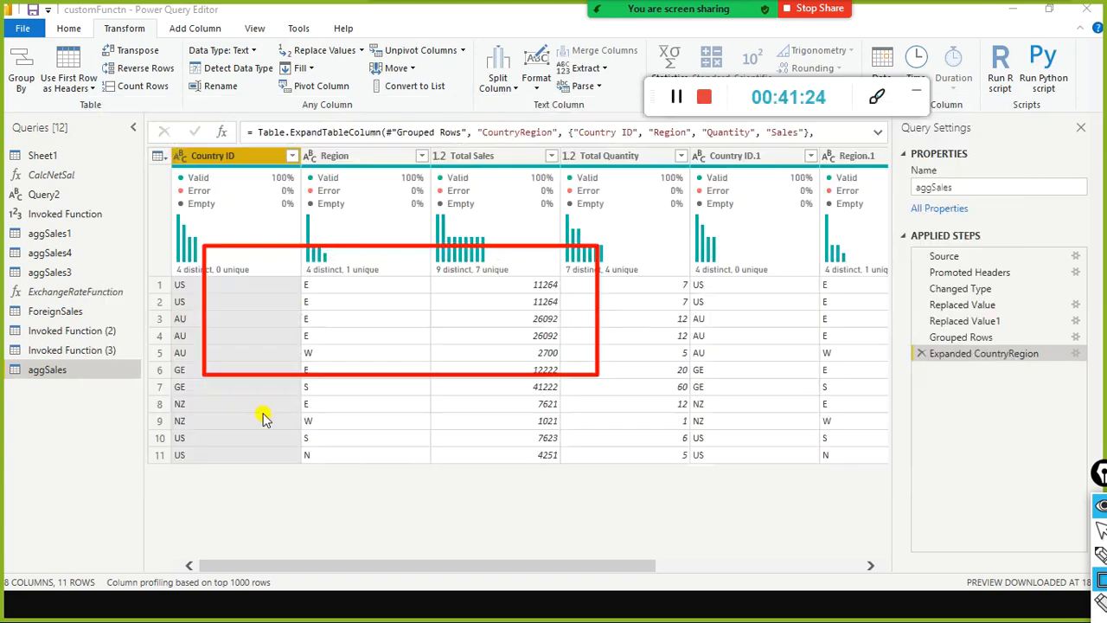
key(alt+Tab)
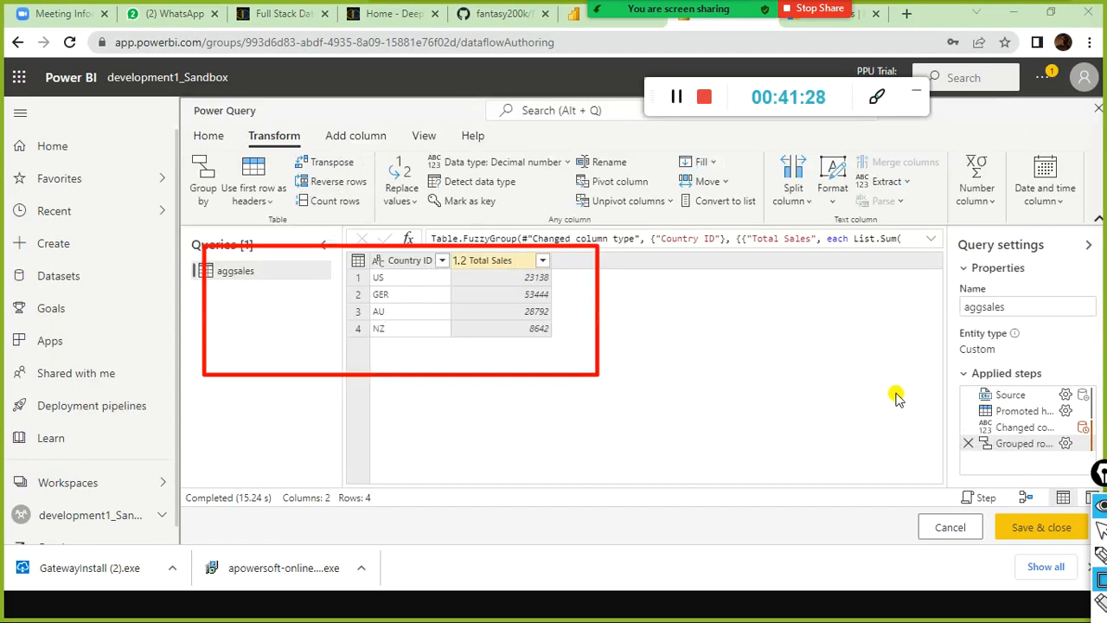
key(alt+Tab)
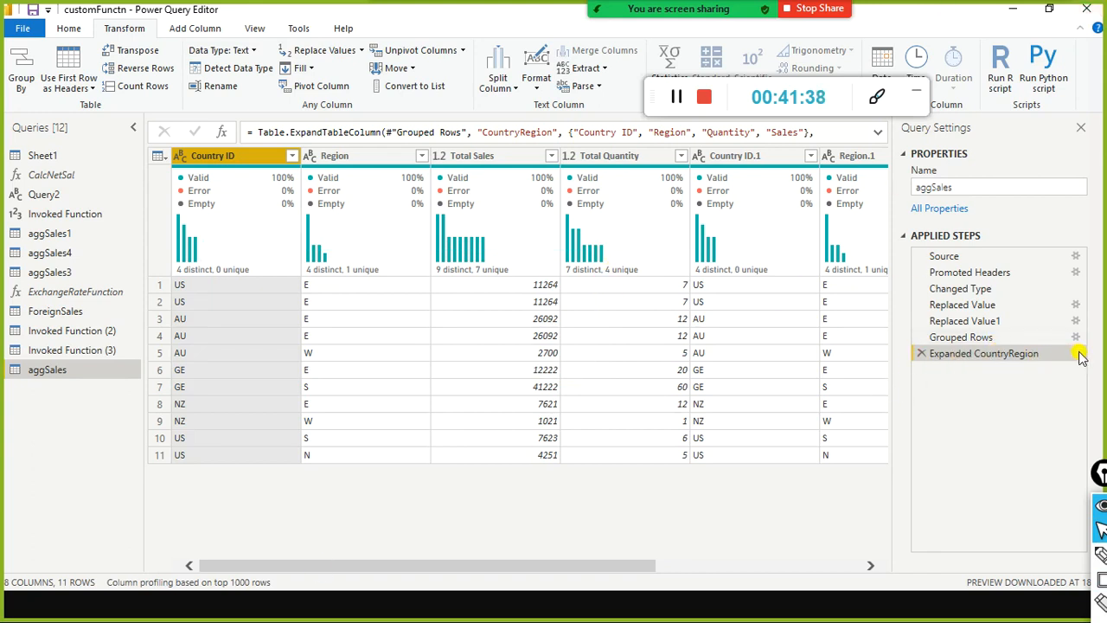
click(1077, 353)
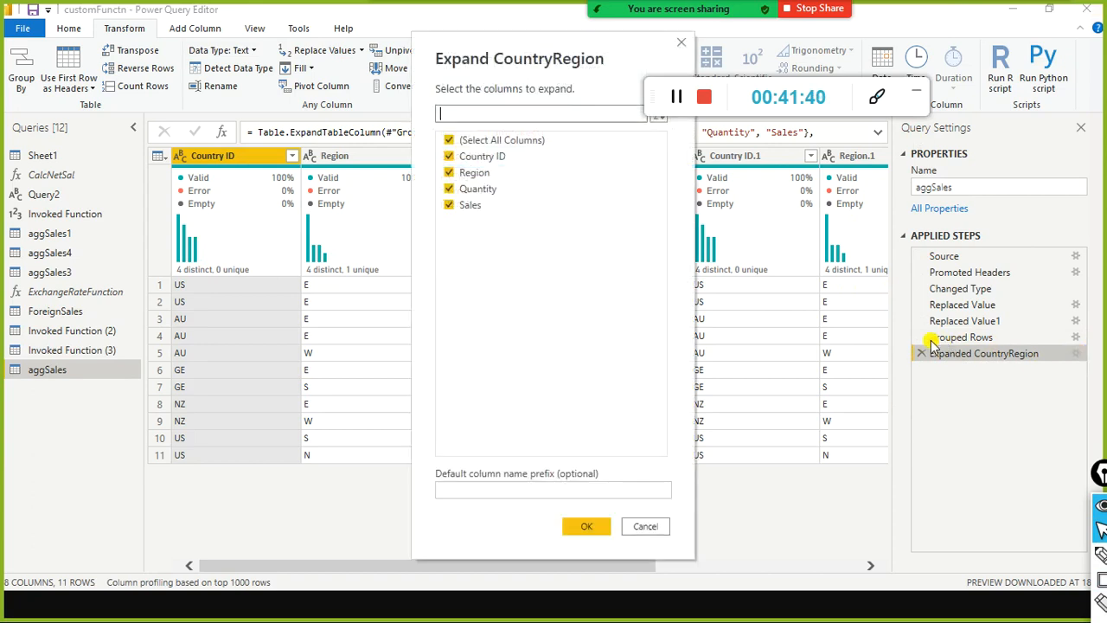
click(594, 526)
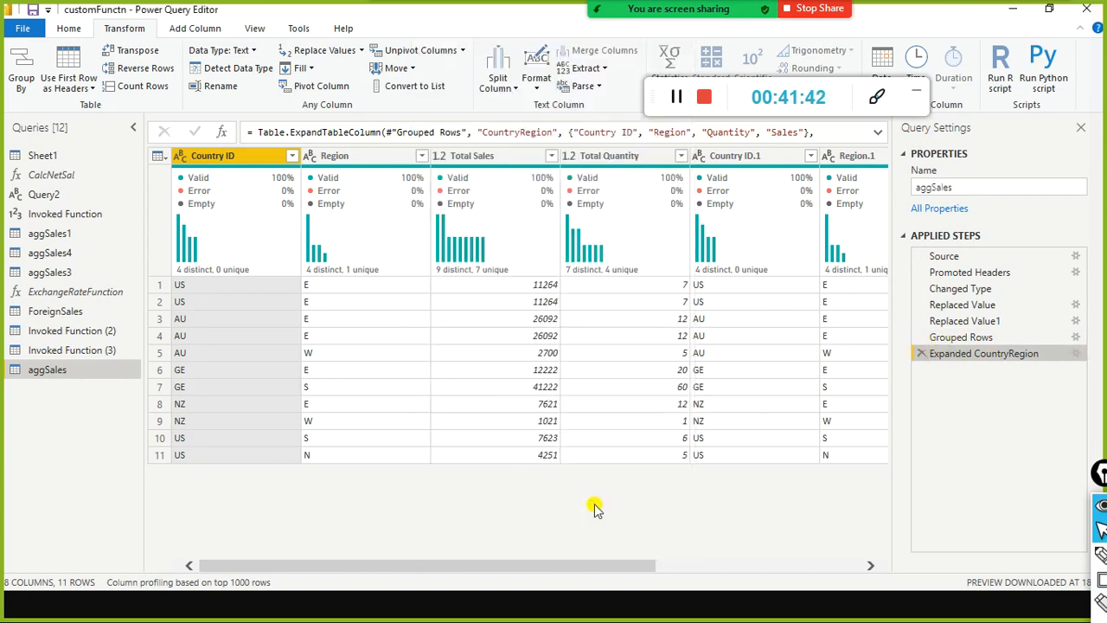
right_click(33, 379)
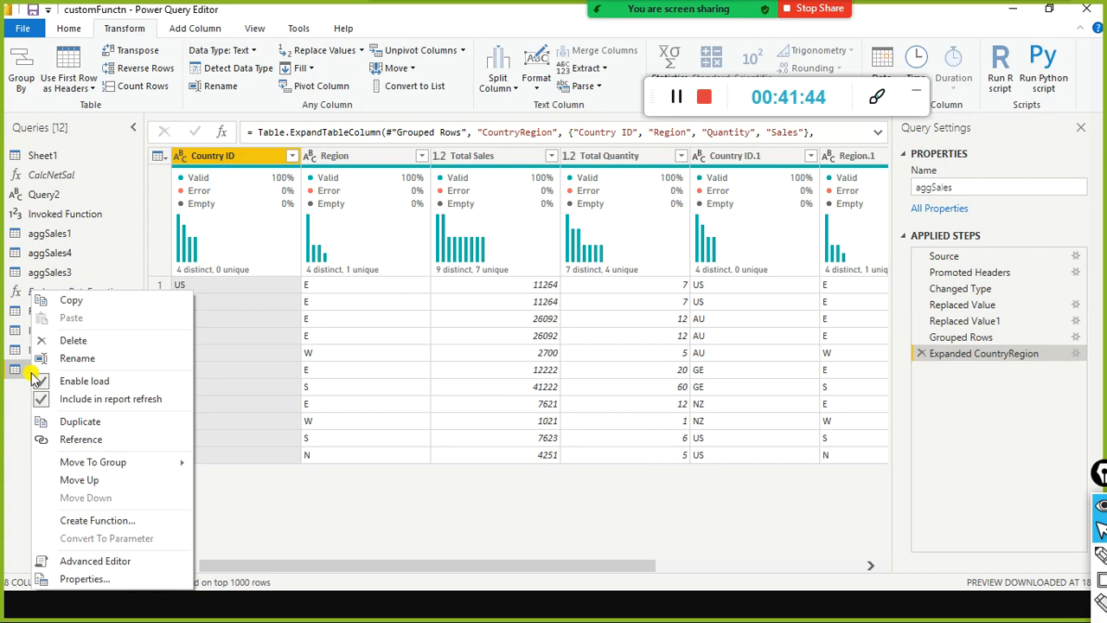
click(130, 424)
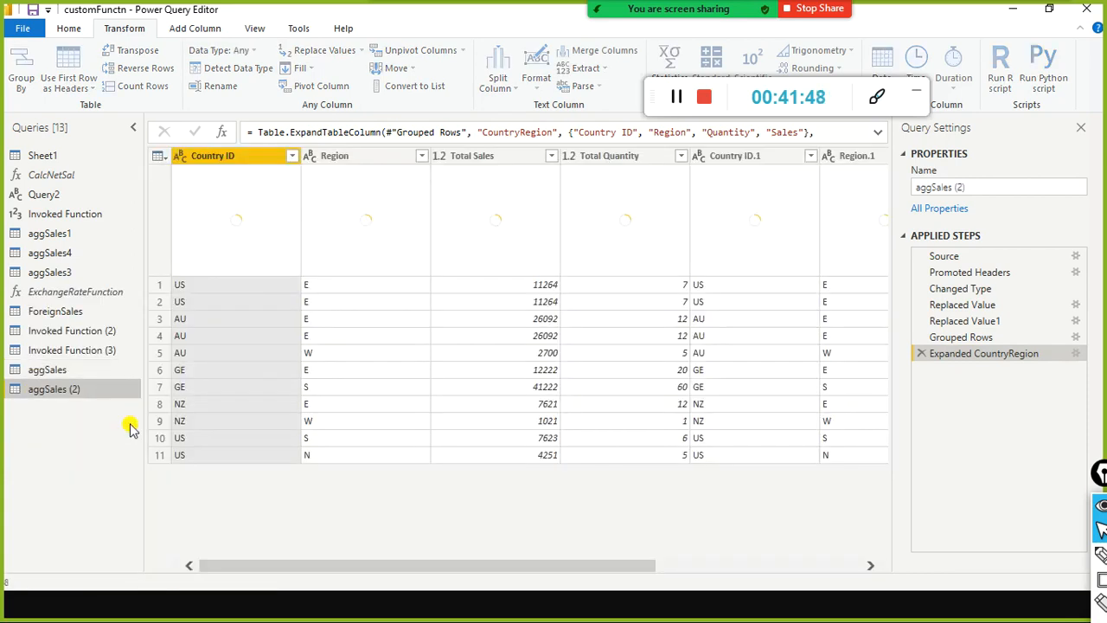
click(82, 370)
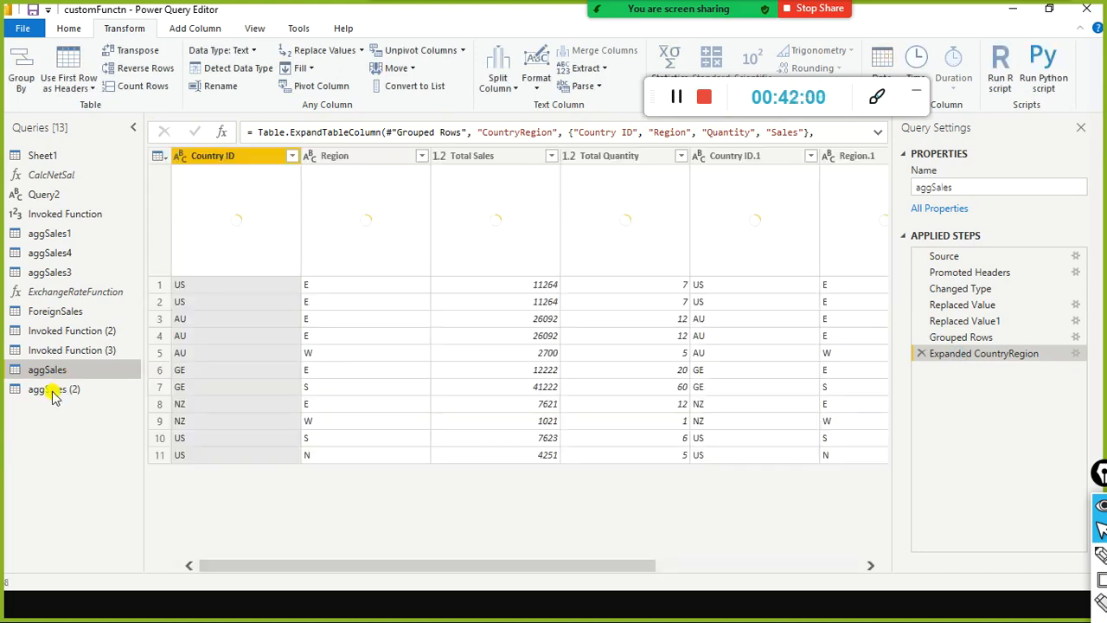
click(52, 393)
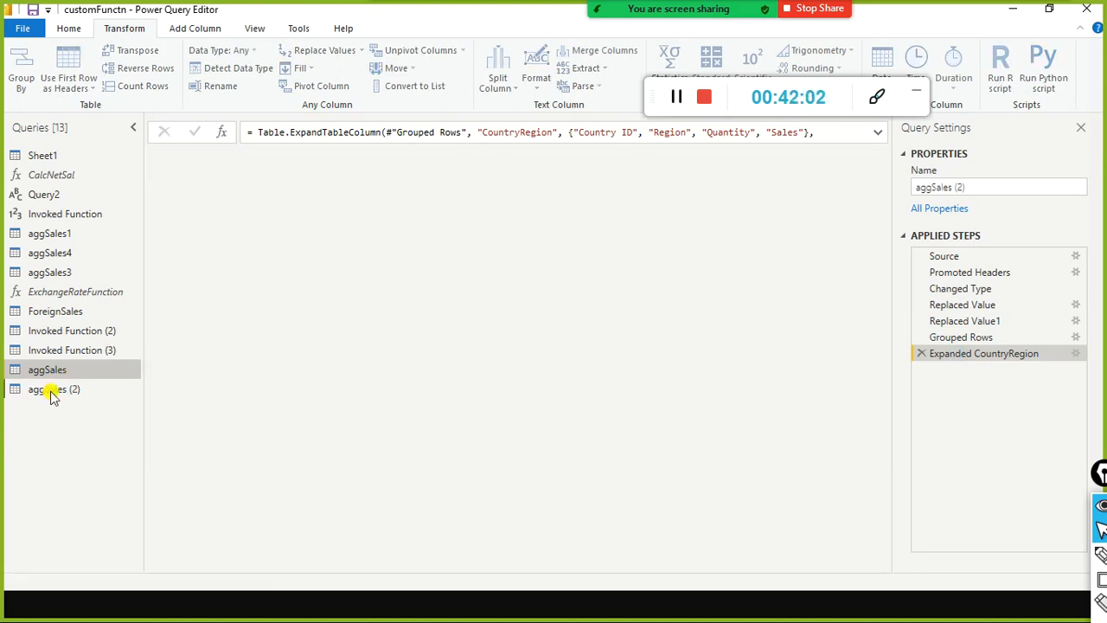
click(922, 353)
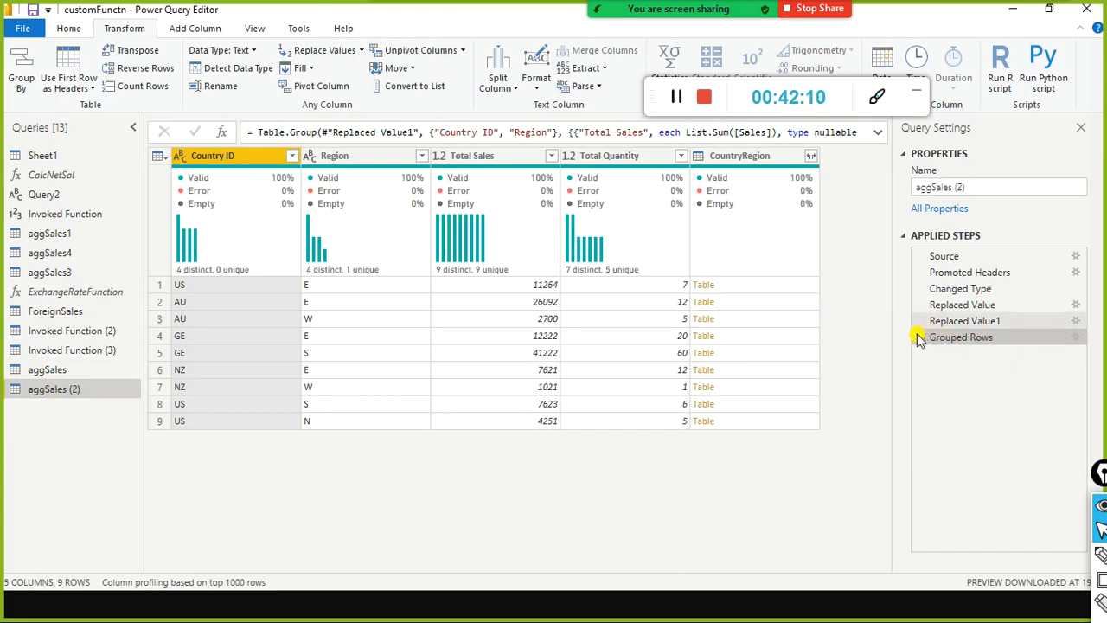
click(919, 338)
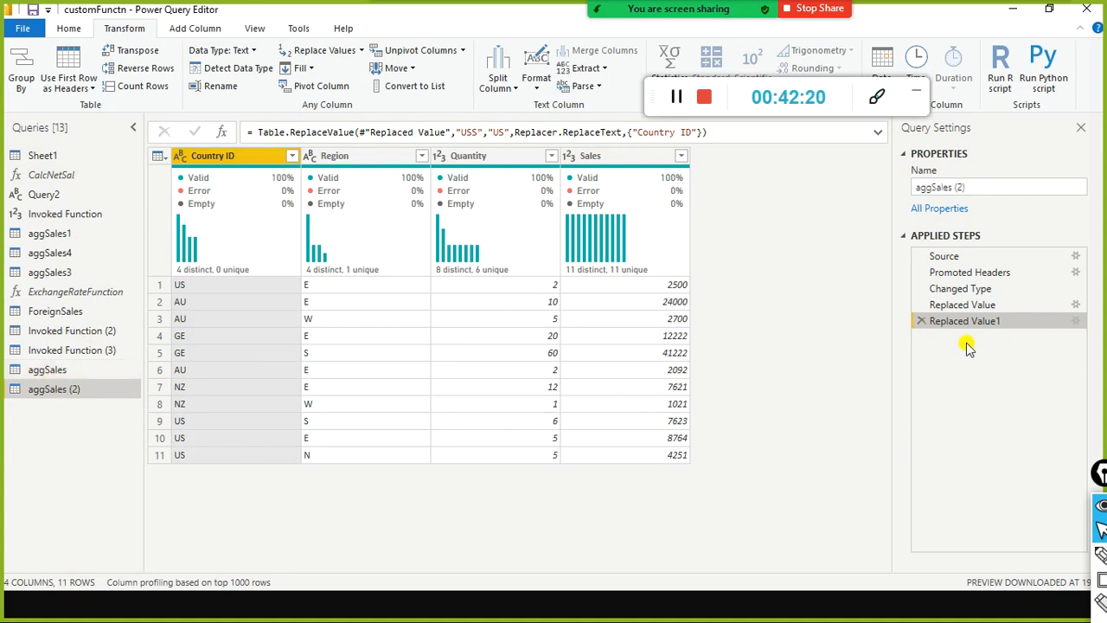
right_click(50, 397)
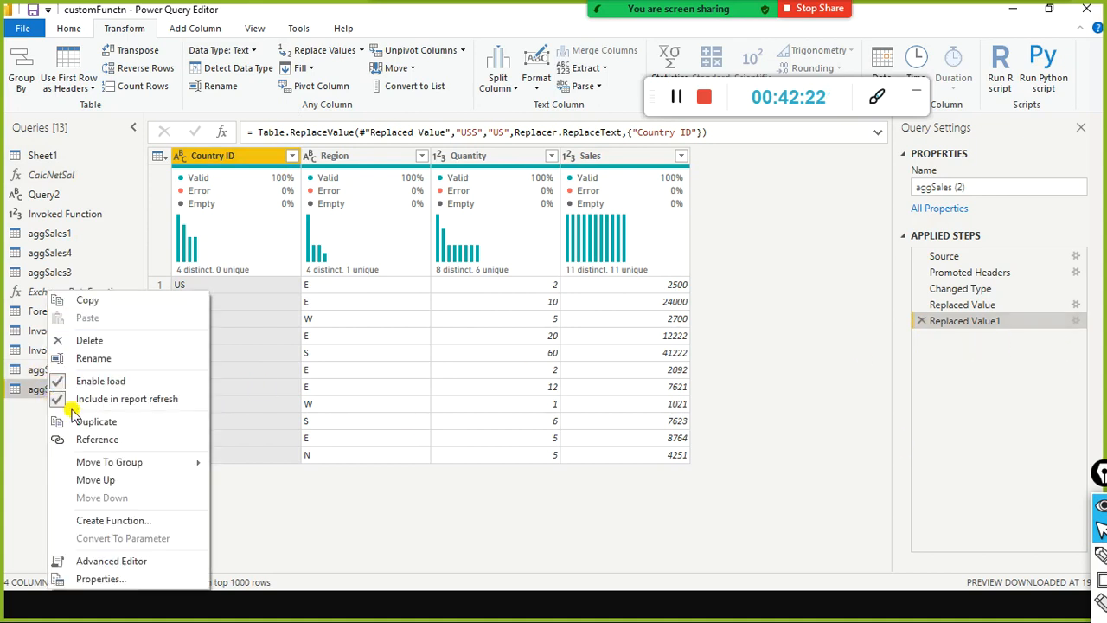
click(106, 342)
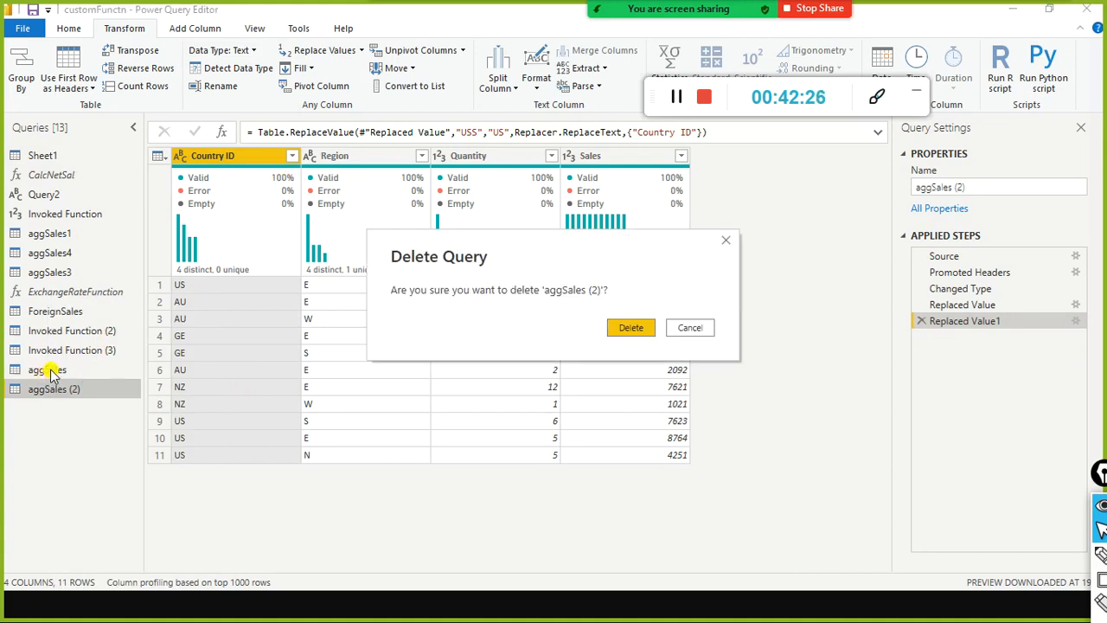
click(634, 314)
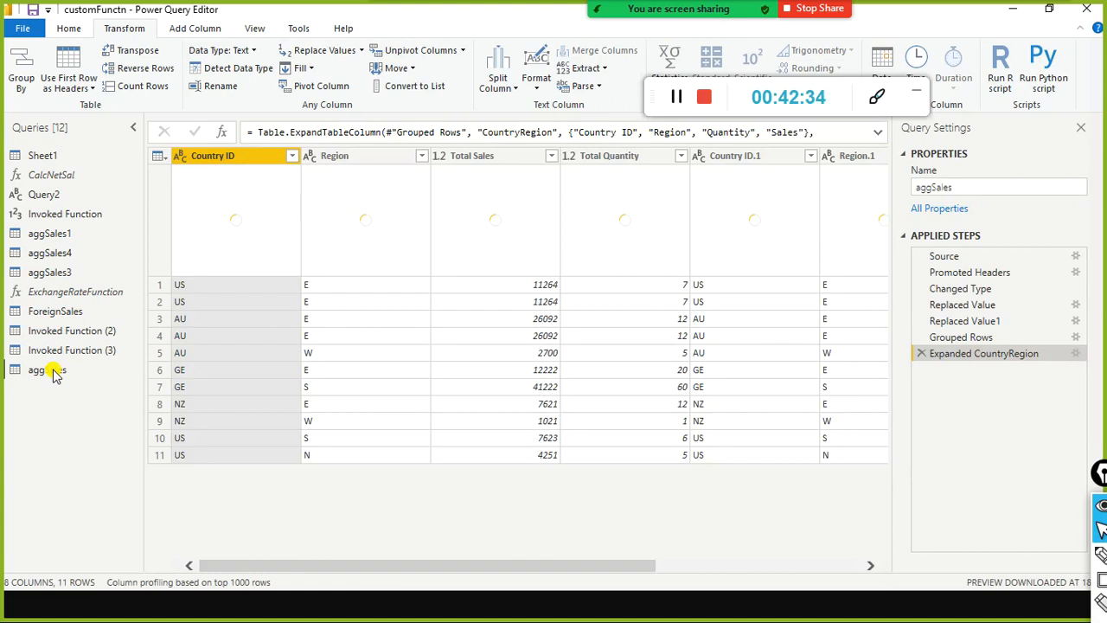
Duplicate the aggSales query and remove the Expanded CountryRegion step from the copy.
right_click(54, 371)
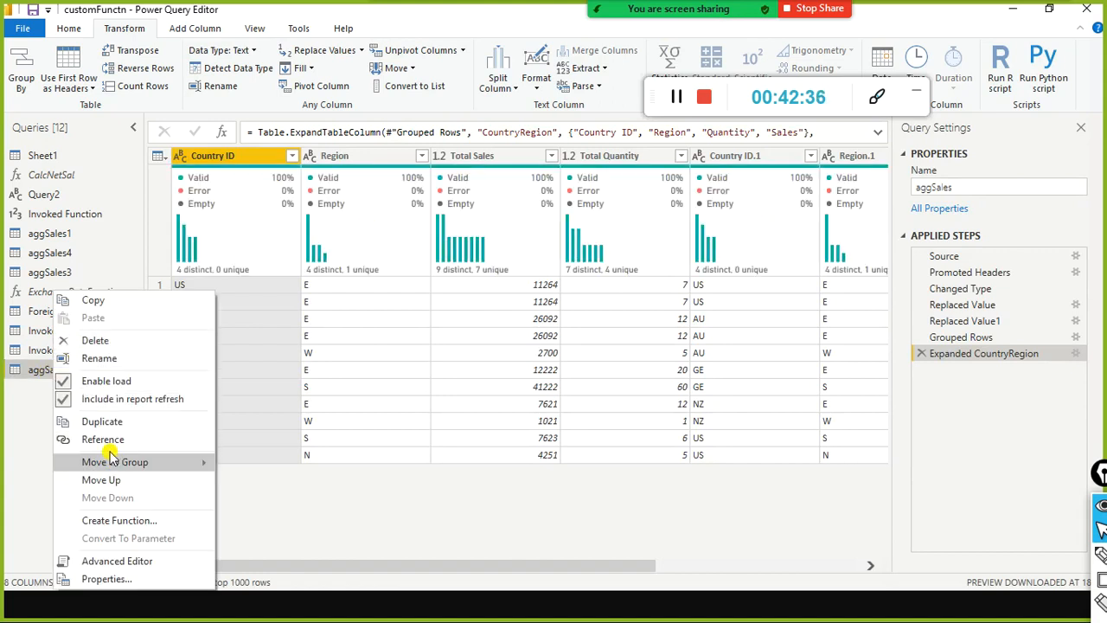
click(153, 423)
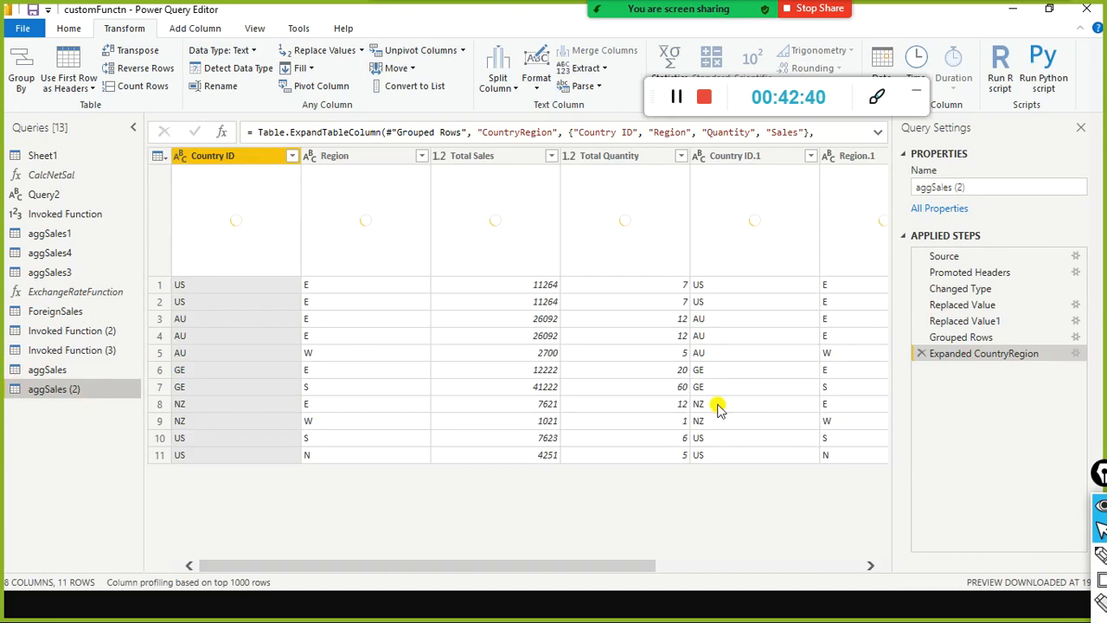
click(922, 355)
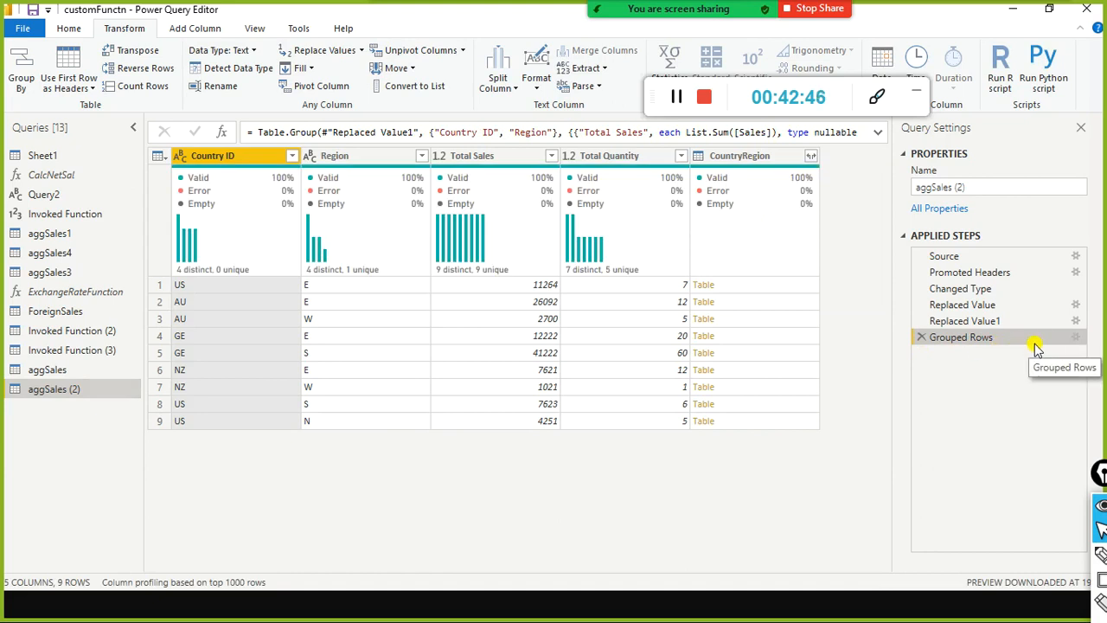
Edit the copy's Grouped Rows step to group by Country ID only, keeping just the Total Sales sum of Sales.
click(1075, 339)
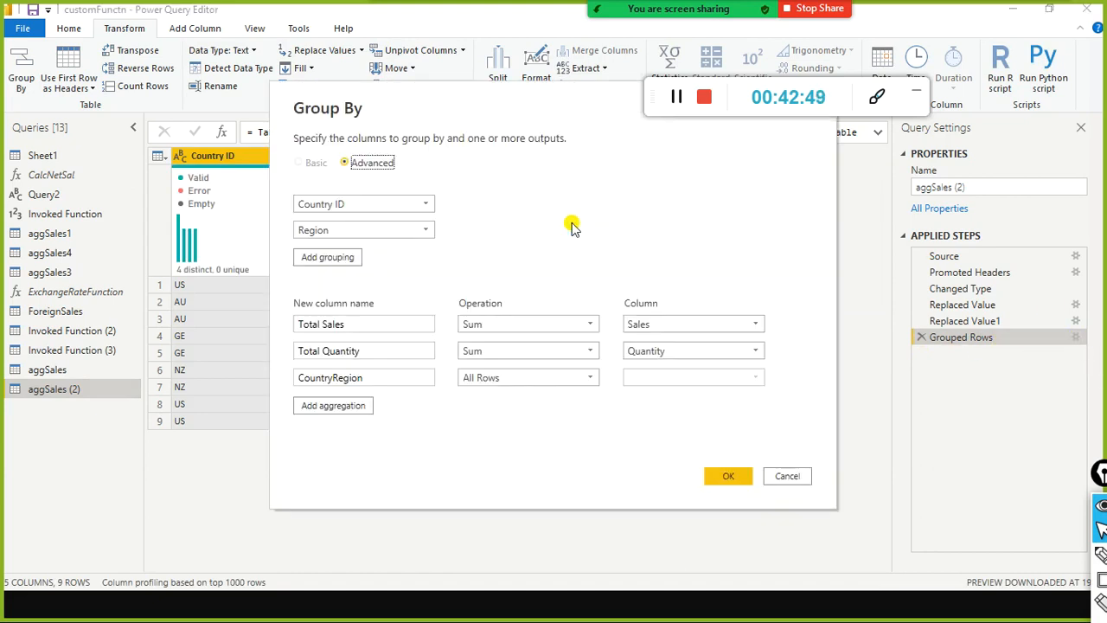
click(444, 231)
click(467, 250)
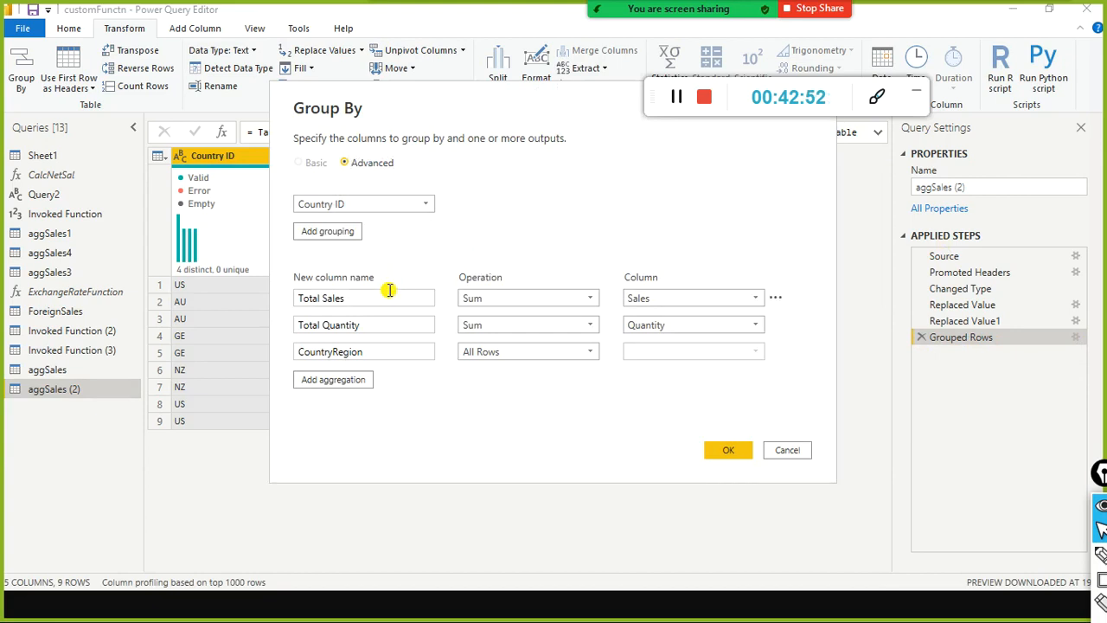
click(776, 324)
click(803, 344)
click(777, 327)
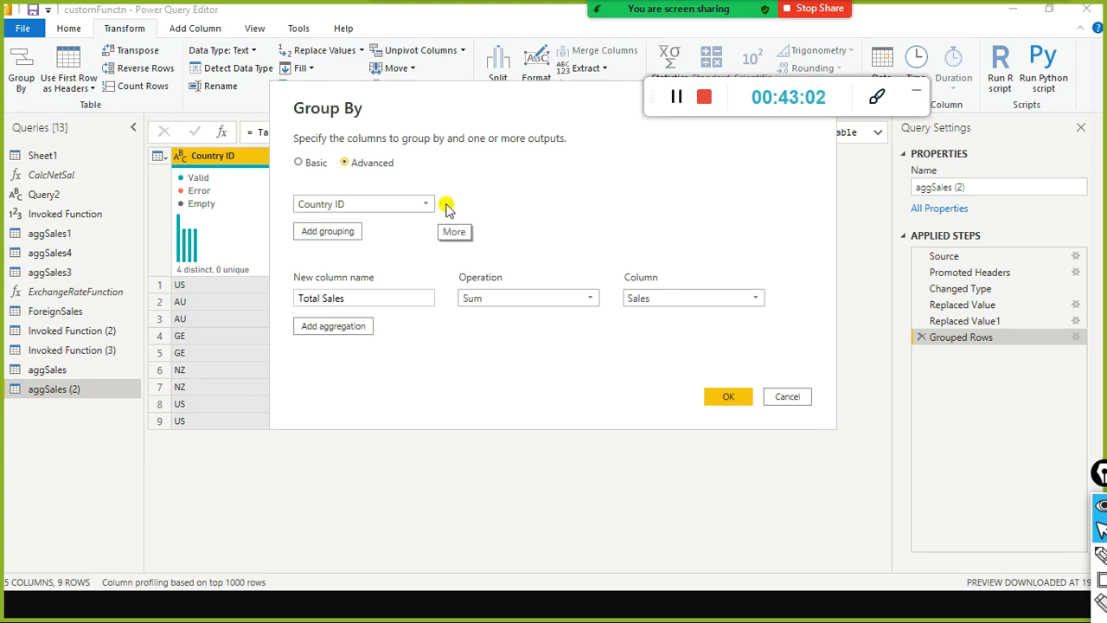
click(447, 206)
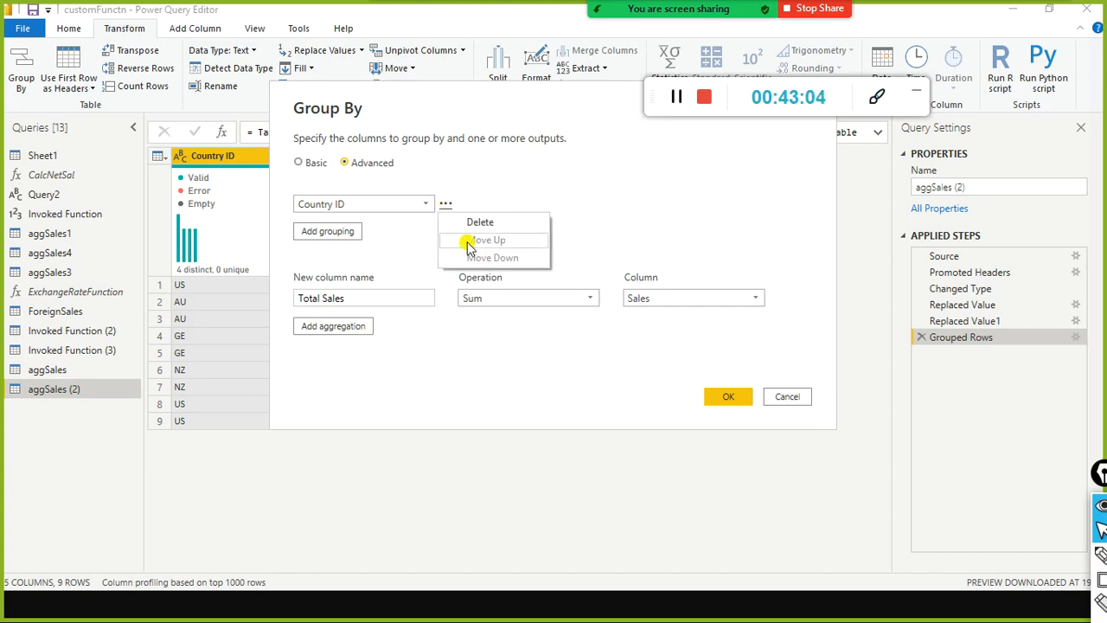
click(566, 197)
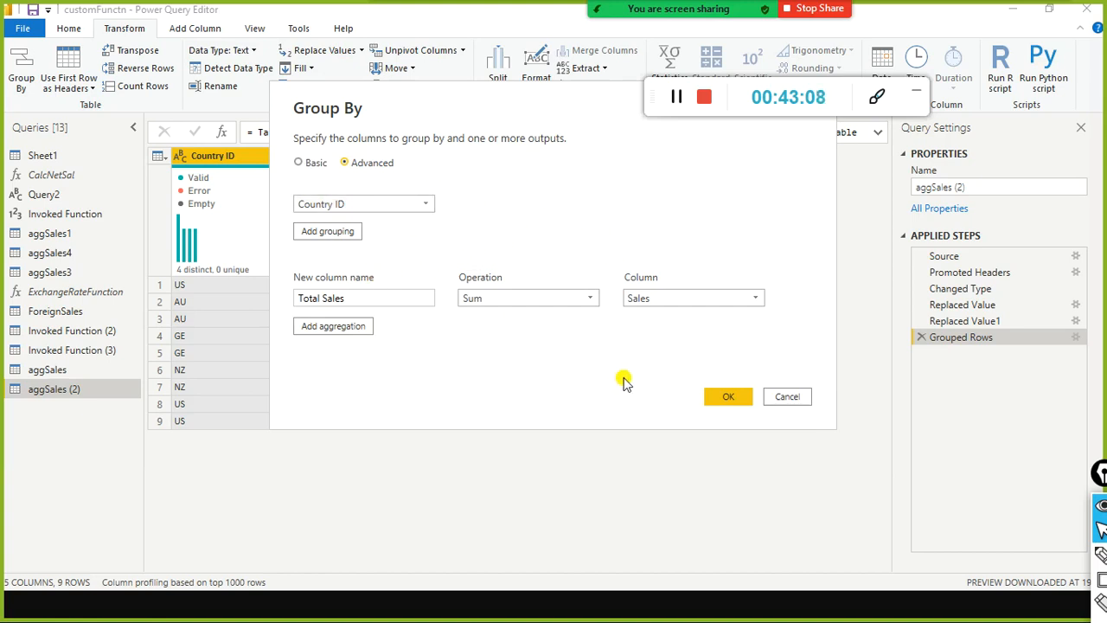
click(718, 396)
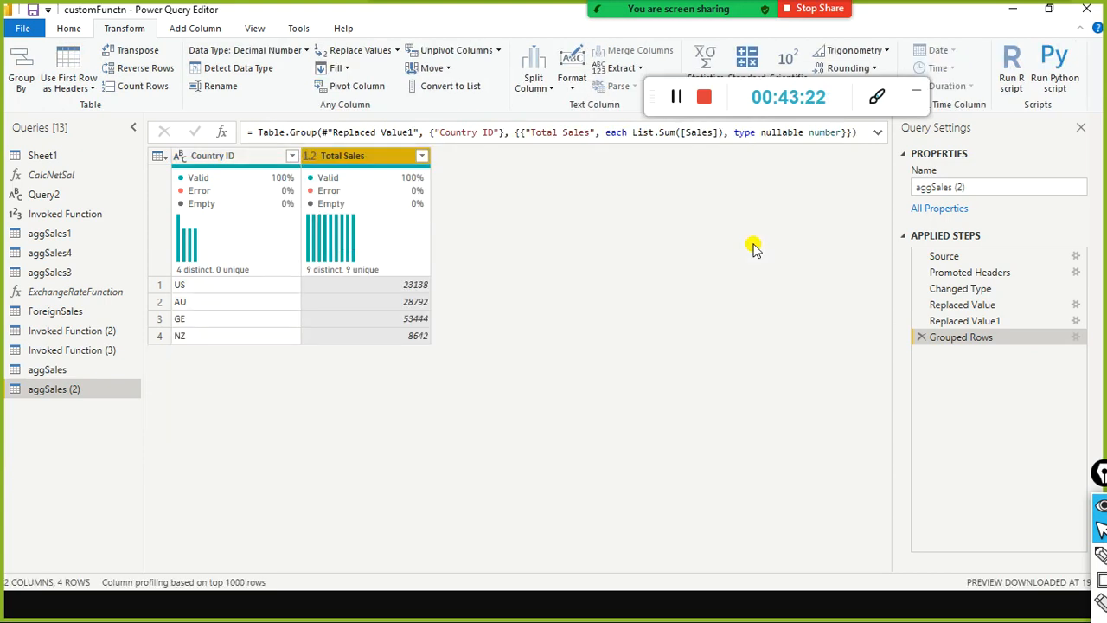
Frame the Desktop grouped result in red and compare its Country ID and Total Sales values with the dataflow's fuzzy-grouped aggsales table.
mouse_move(535, 251)
mouse_down()
mouse_move(390, 383)
mouse_move(85, 391)
mouse_up()
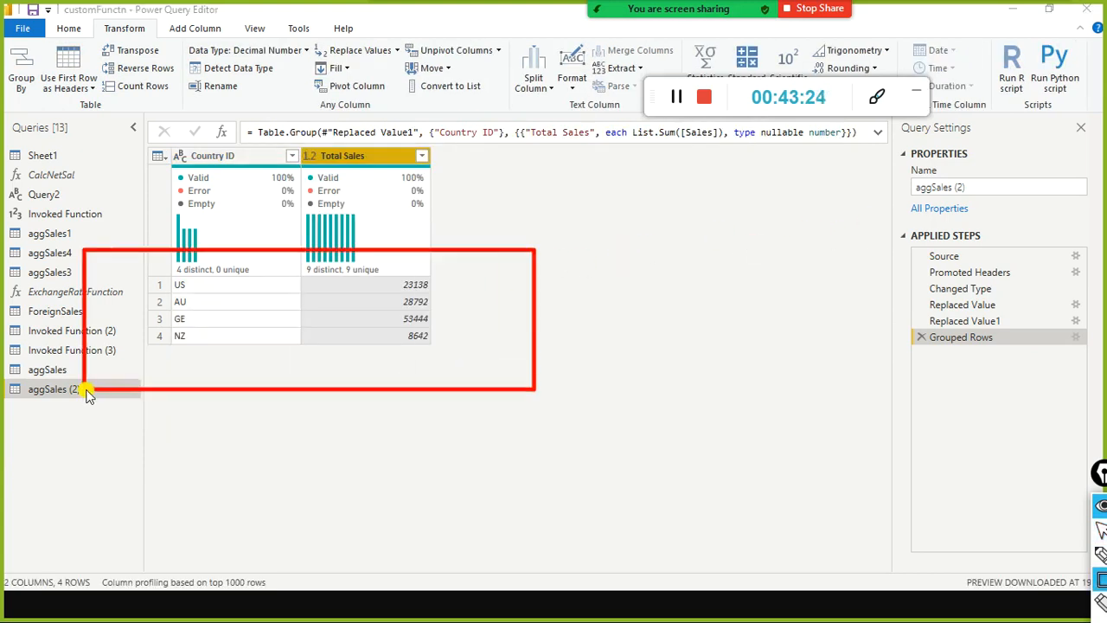
key(alt+Tab)
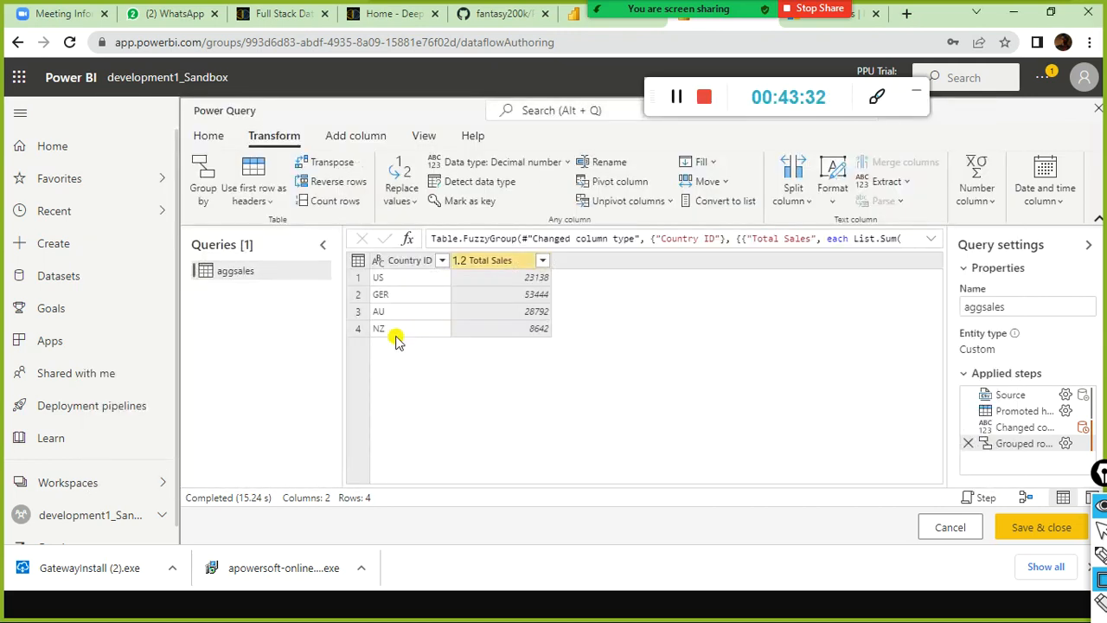
key(alt+Tab)
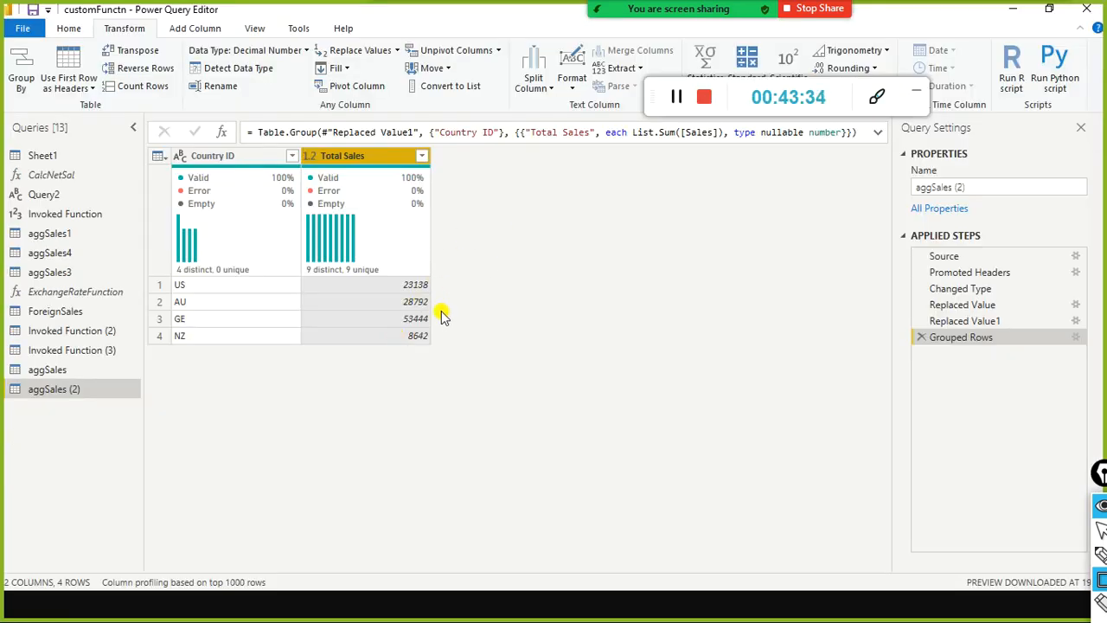
key(alt+Tab)
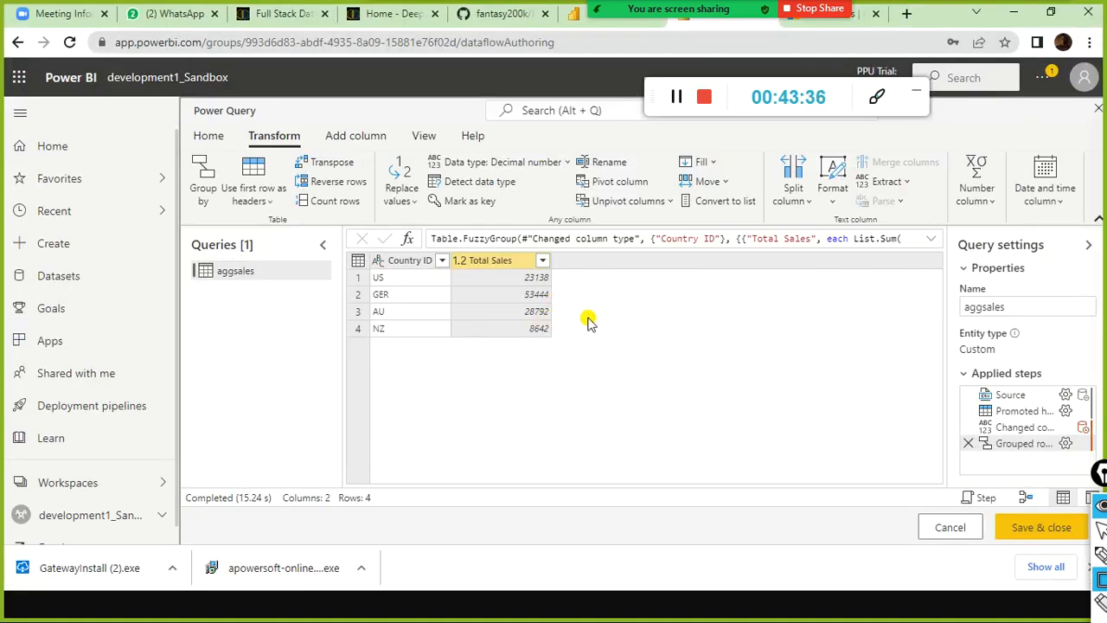
key(alt+Tab)
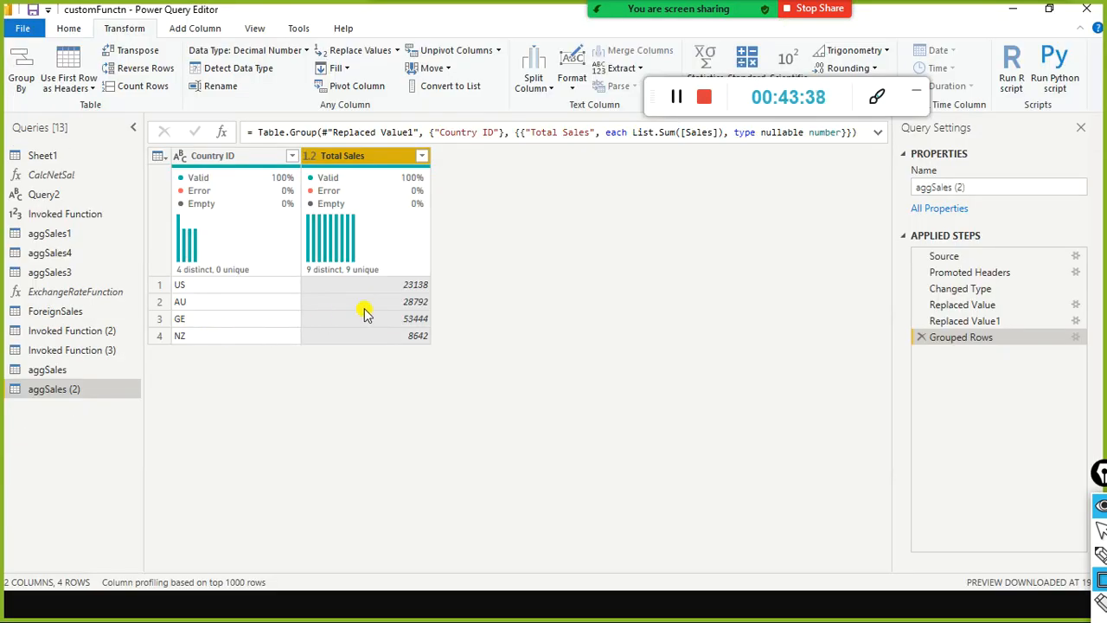
key(alt+Tab)
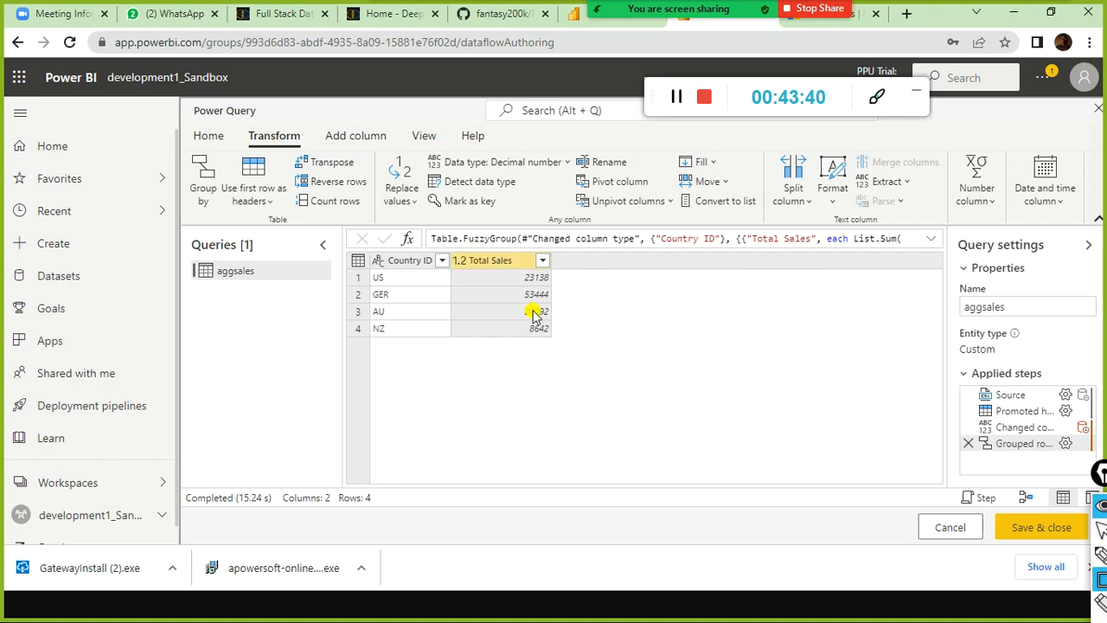
key(alt+Tab)
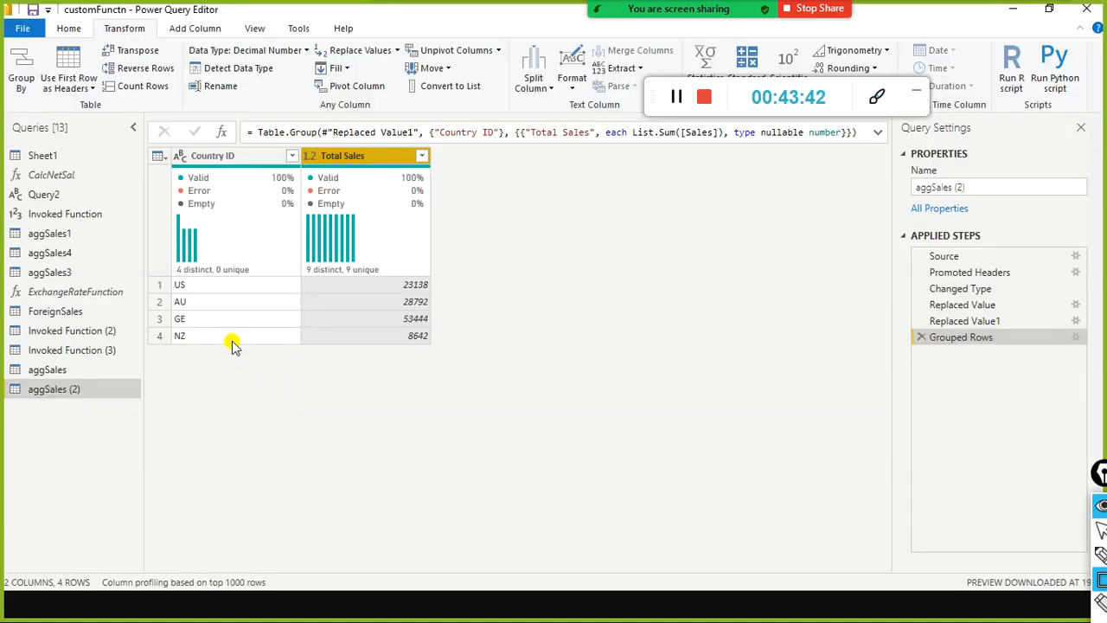
key(alt+Tab)
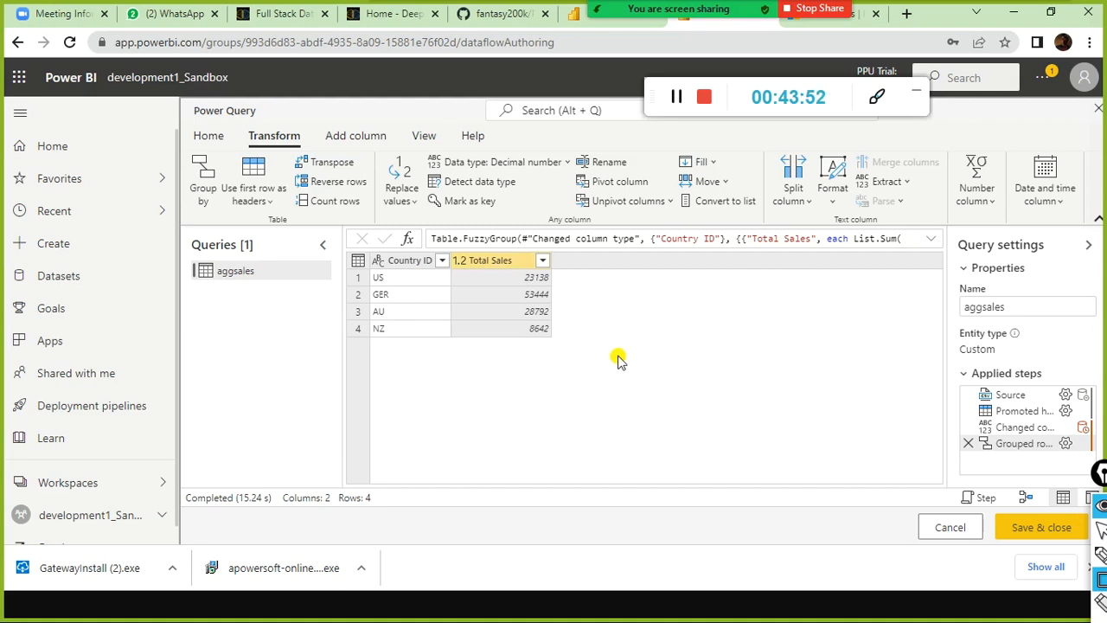
key(alt+Tab)
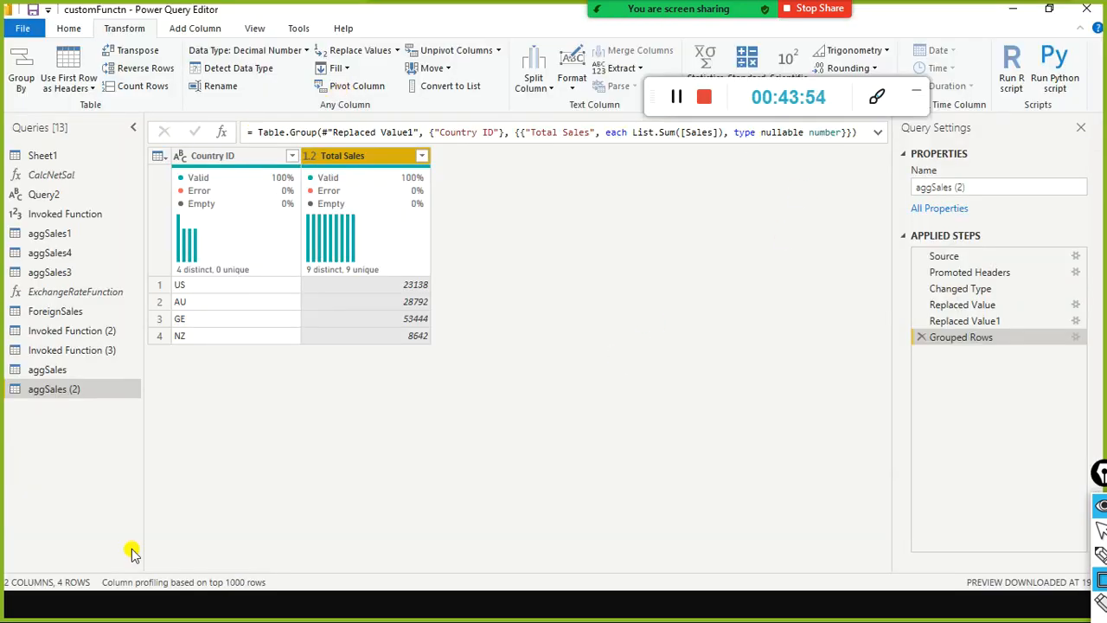
key(alt+Tab)
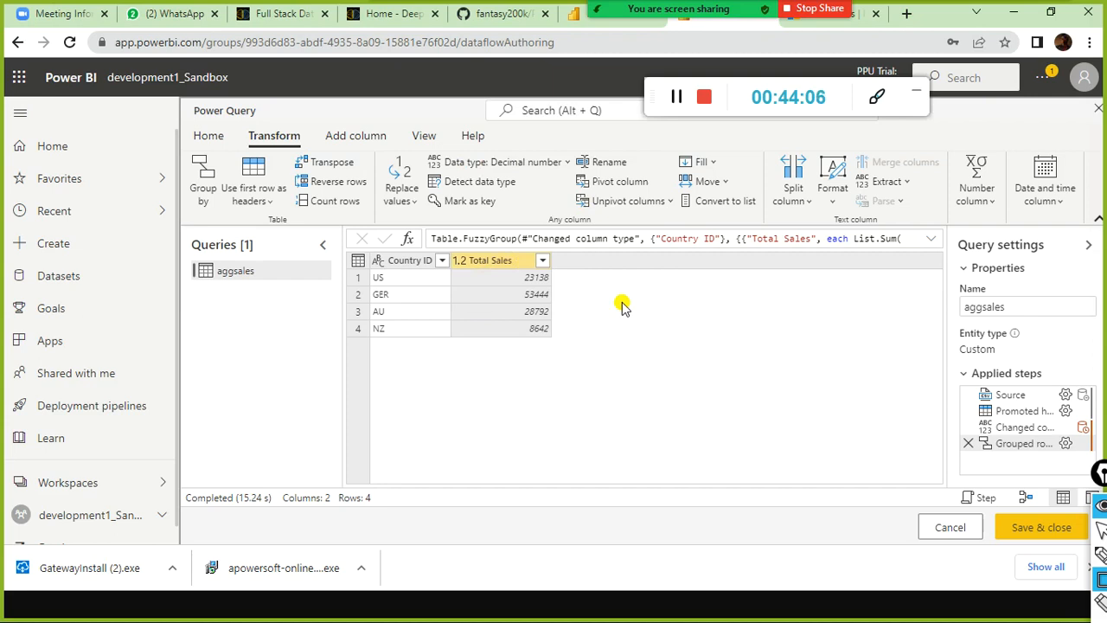
key(alt+Tab)
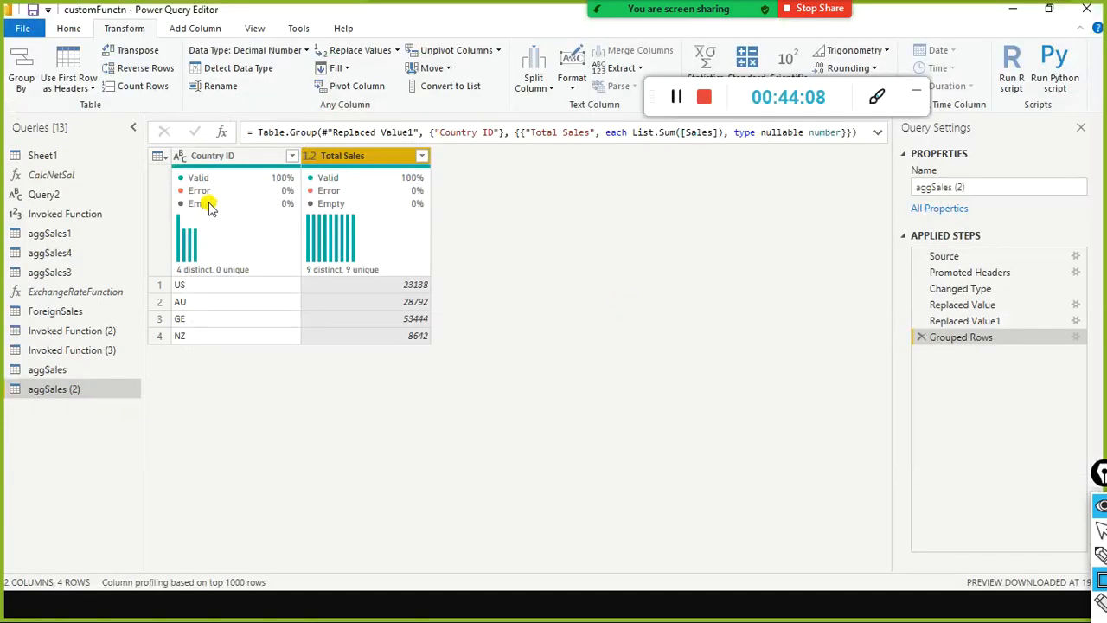
Switch to the dataflow editor in the browser and set the Grouped rows step's fuzzy similarity threshold to 0.66.
key(alt+Tab)
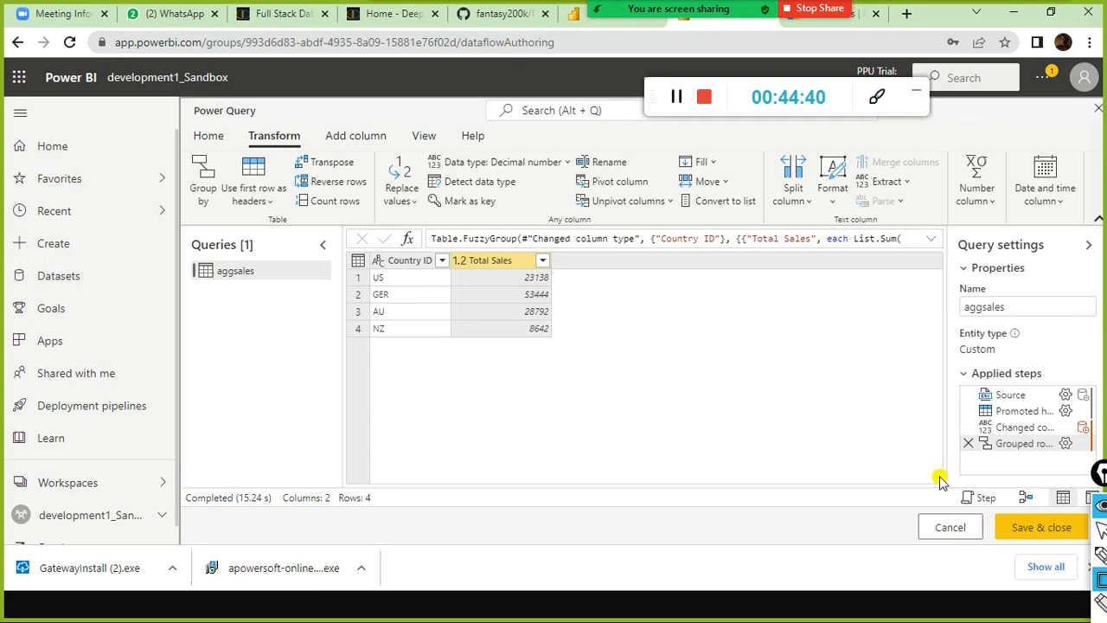
click(1063, 442)
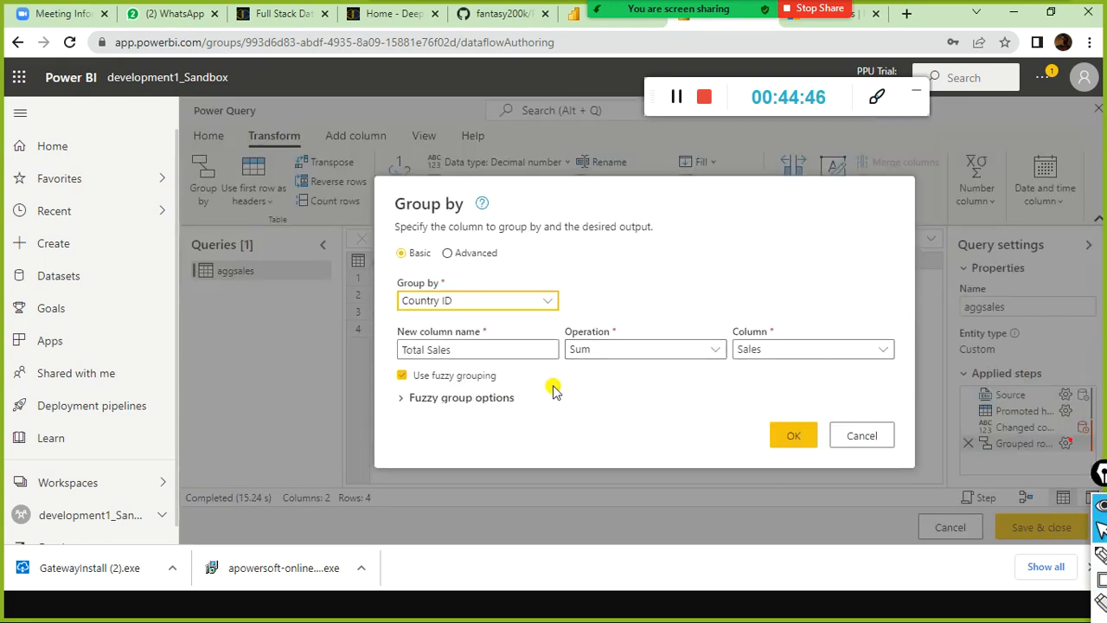
click(401, 399)
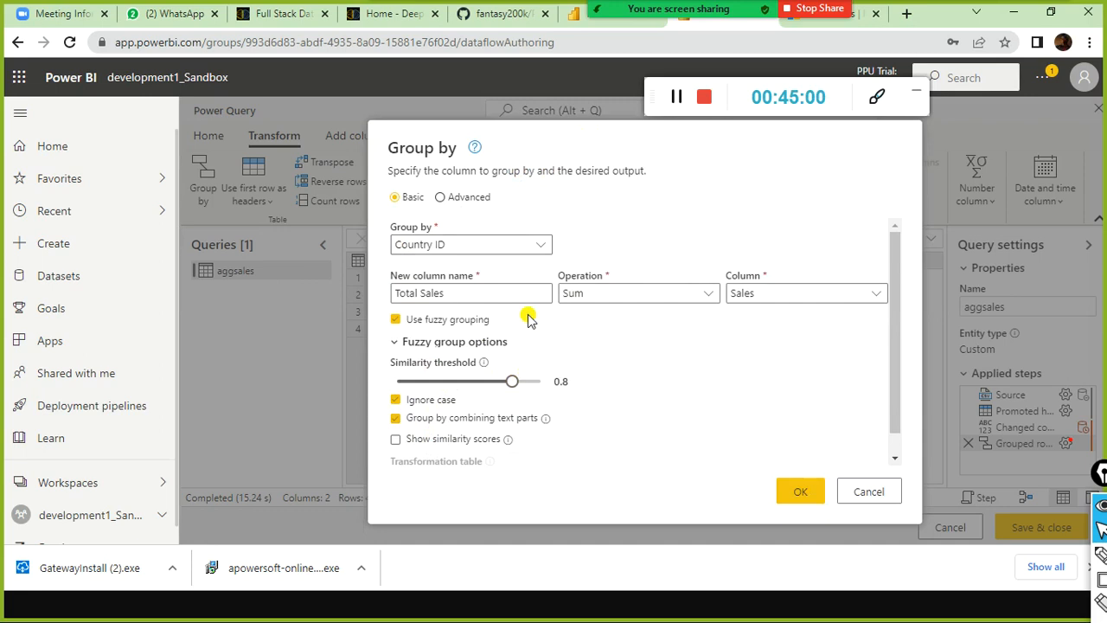
mouse_move(512, 381)
mouse_down()
mouse_move(461, 381)
mouse_move(491, 387)
mouse_up()
click(809, 497)
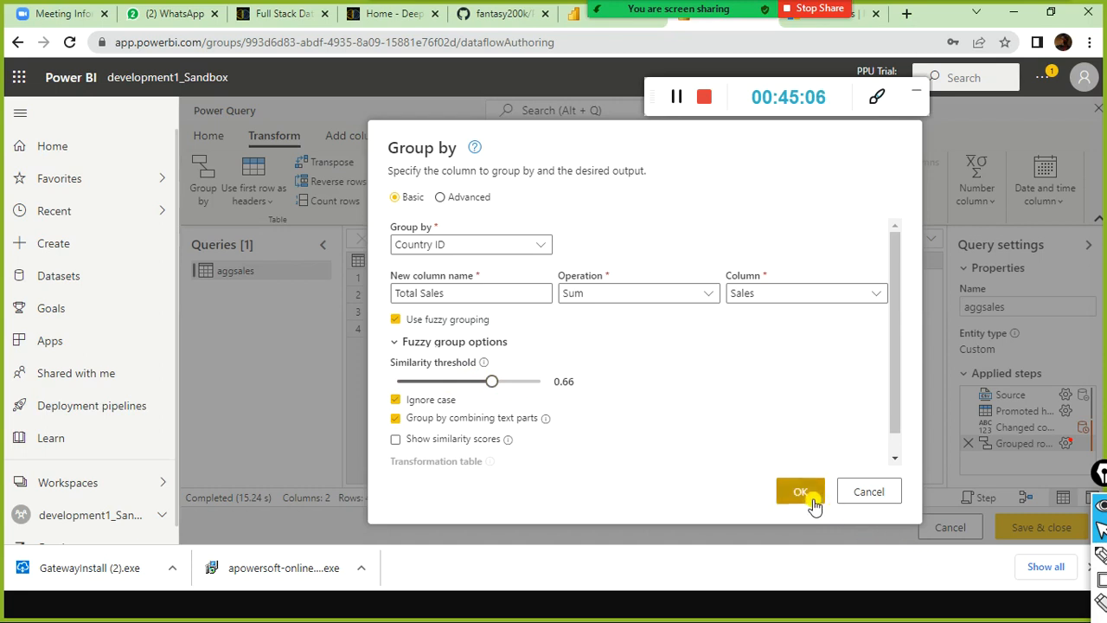
click(811, 492)
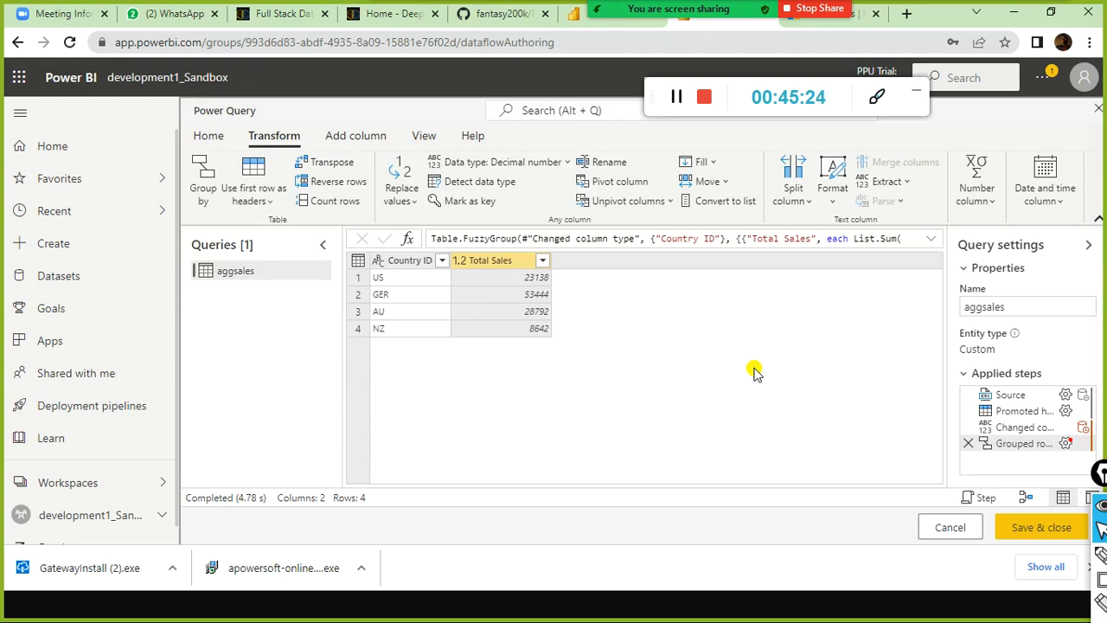
Raise the similarity threshold of the Grouped rows step's fuzzy grouping to 0.91.
click(1065, 443)
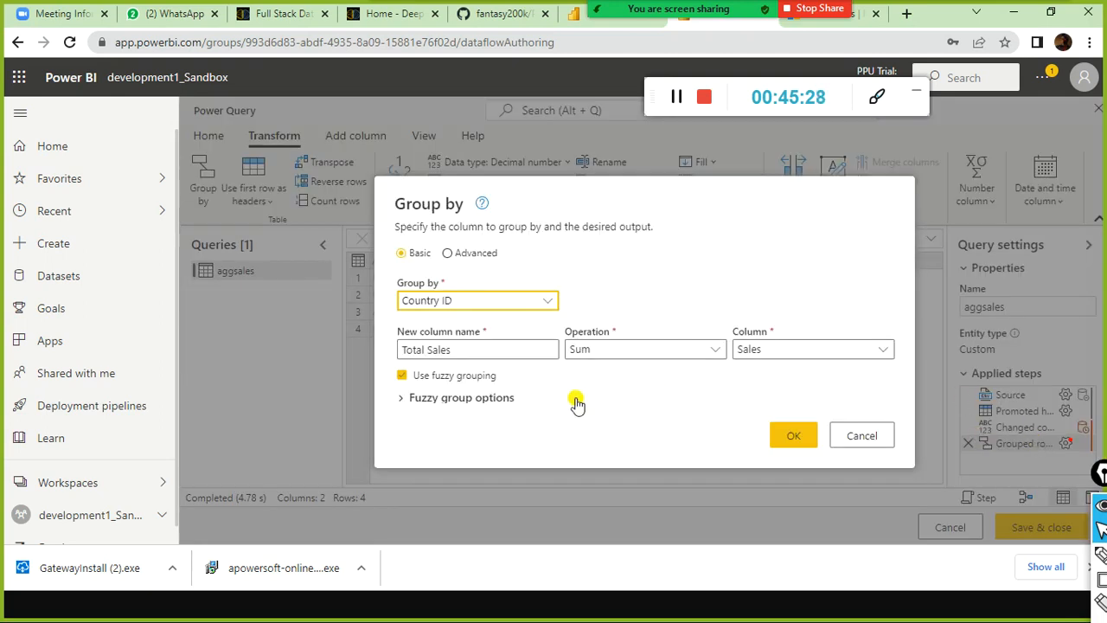
click(403, 399)
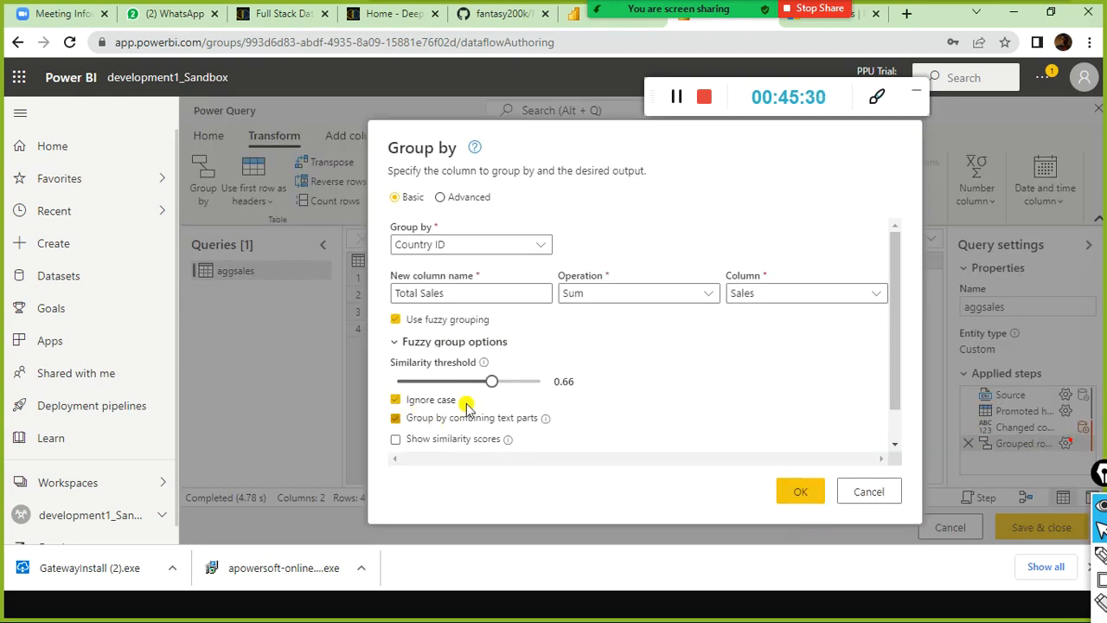
drag(493, 390, 531, 404)
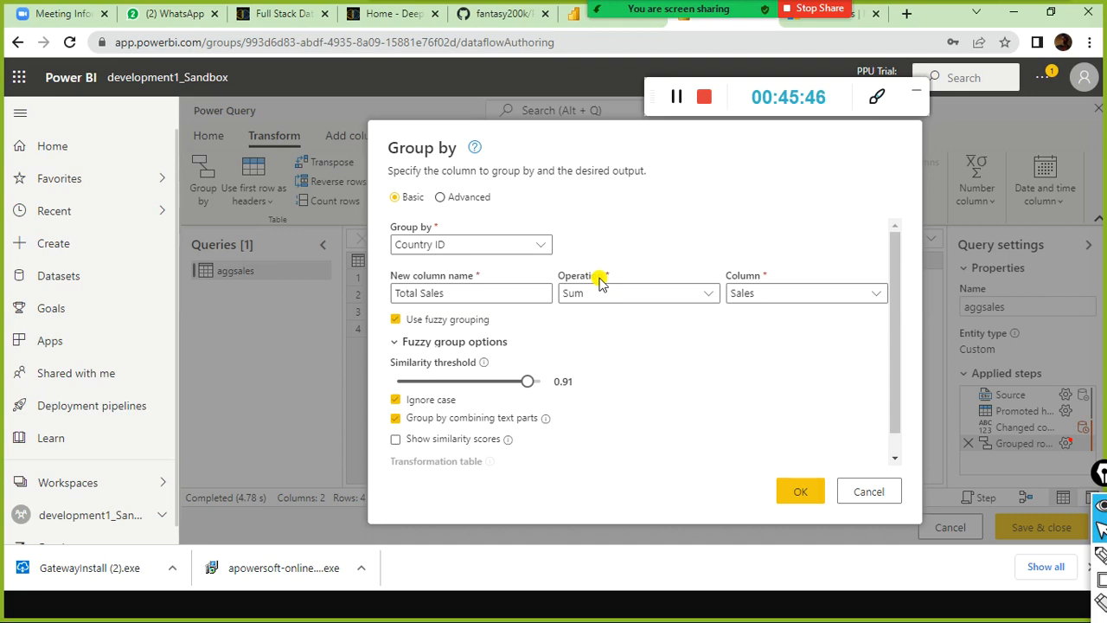
click(801, 491)
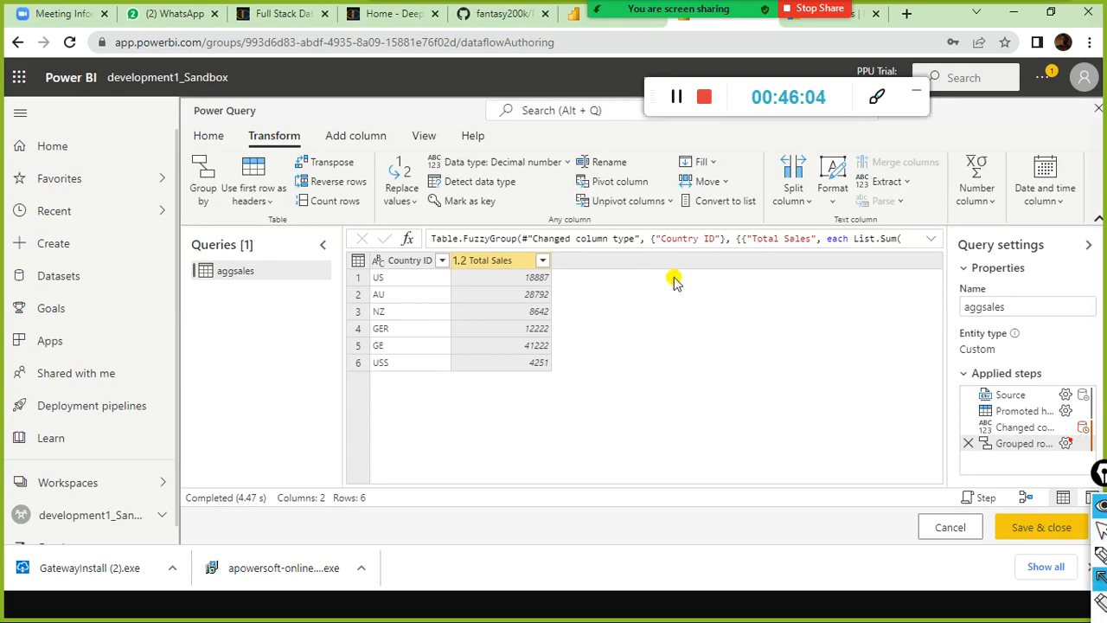
Mark the US and USS rows with red arrows and frame their Country ID and Total Sales values.
drag(655, 279, 556, 285)
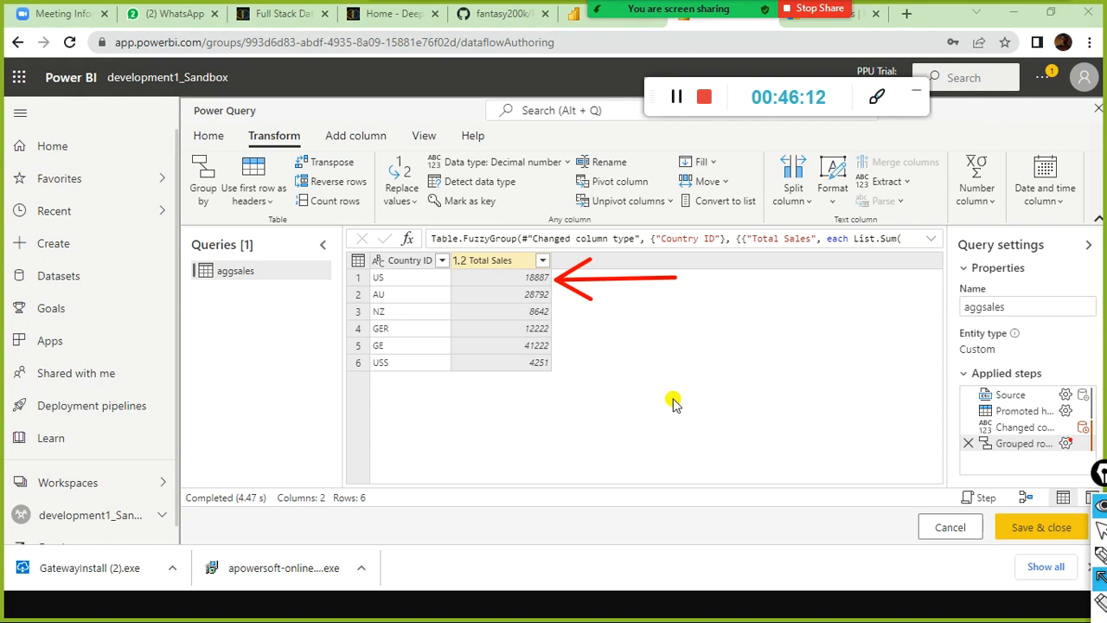
drag(687, 367, 571, 370)
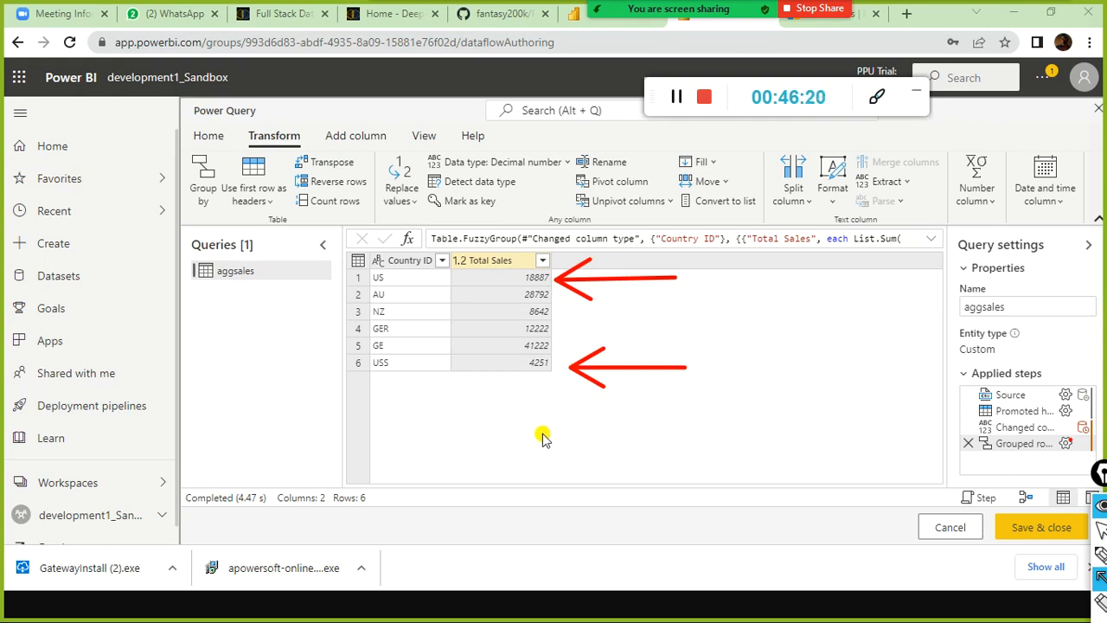
drag(342, 270, 403, 286)
drag(327, 350, 409, 393)
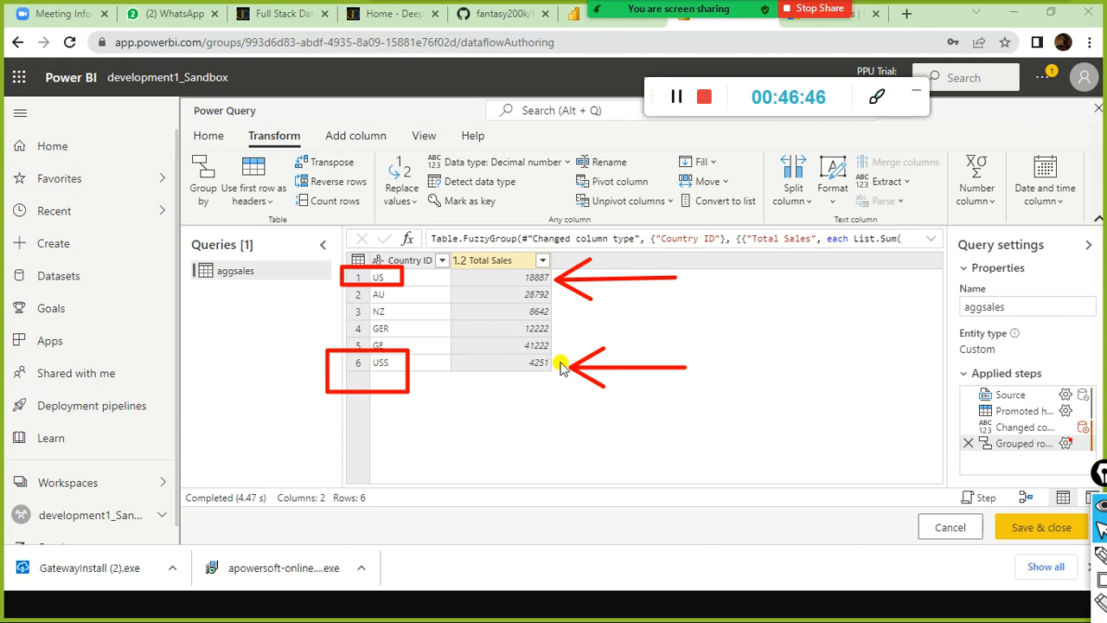
drag(508, 353, 564, 381)
mouse_move(512, 262)
mouse_down()
mouse_move(547, 300)
mouse_move(569, 288)
mouse_up()
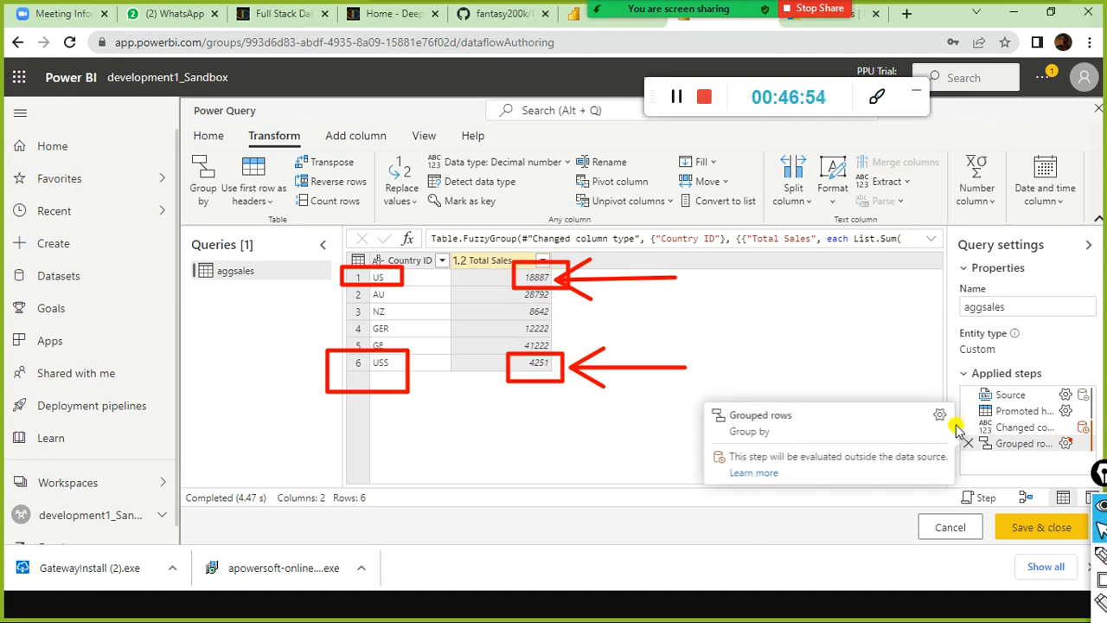
Clear the red annotations and set the Grouped rows step's fuzzy similarity threshold to 0.76.
click(1066, 444)
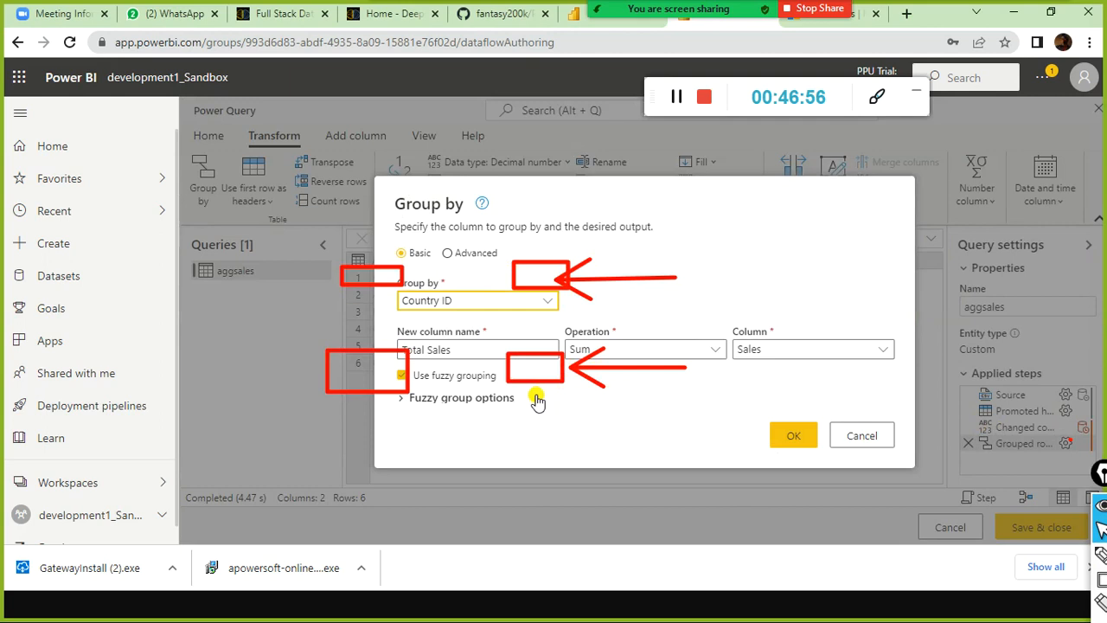
key(ctrl+shift+7)
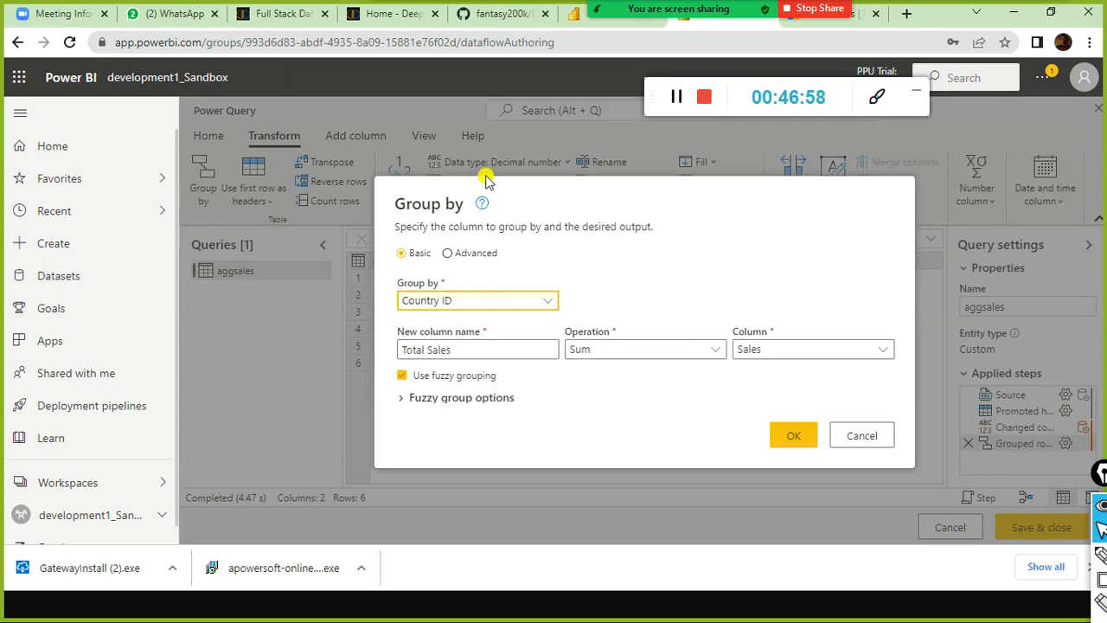
click(401, 402)
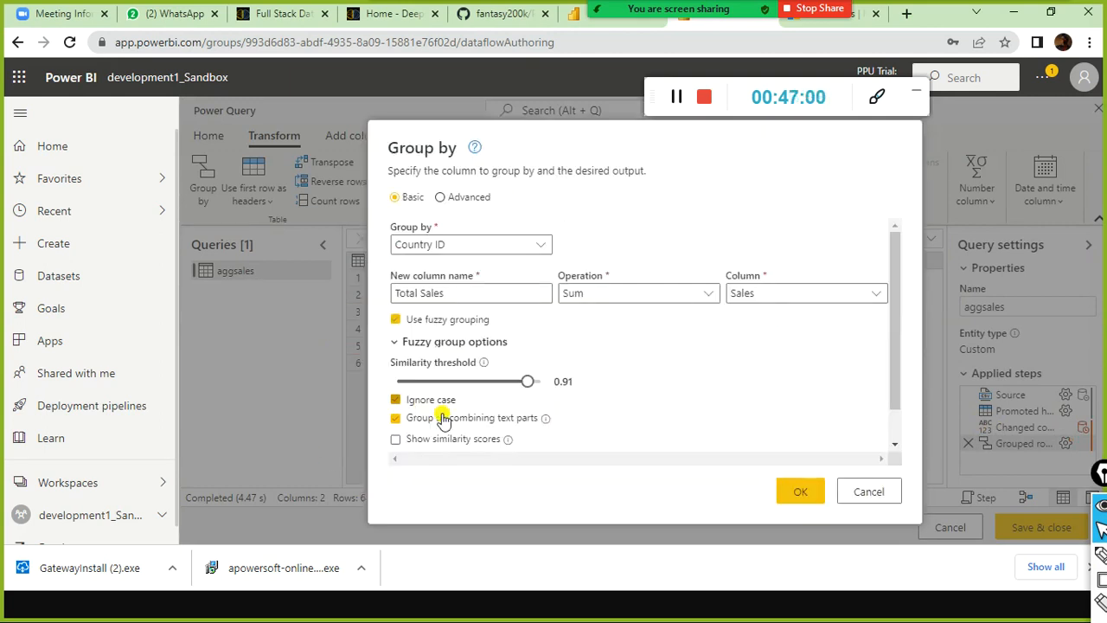
drag(525, 382, 506, 384)
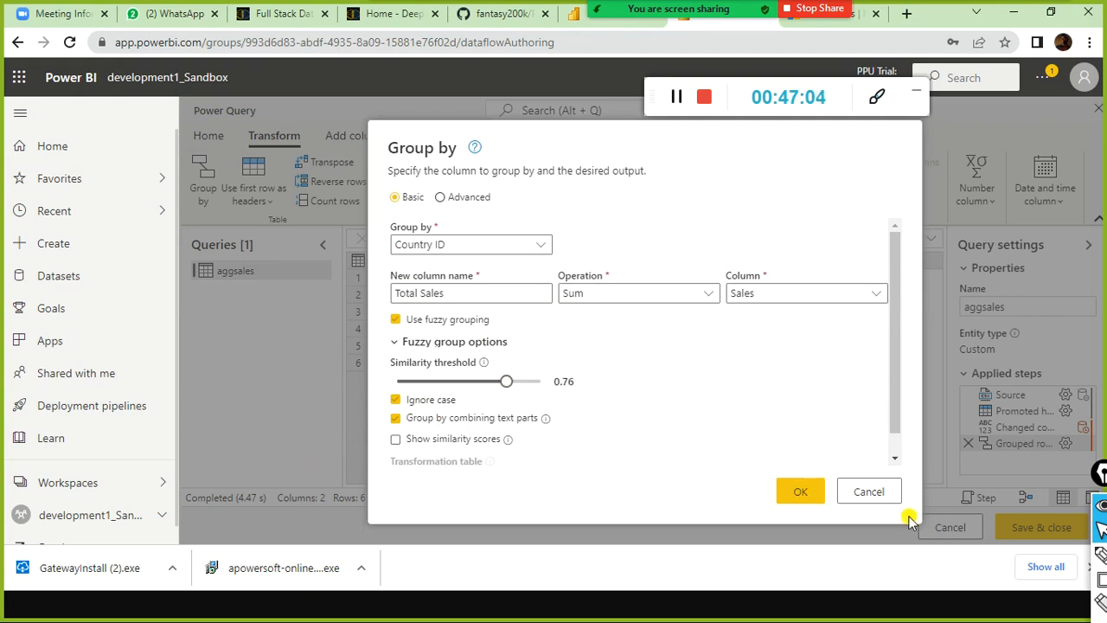
click(816, 498)
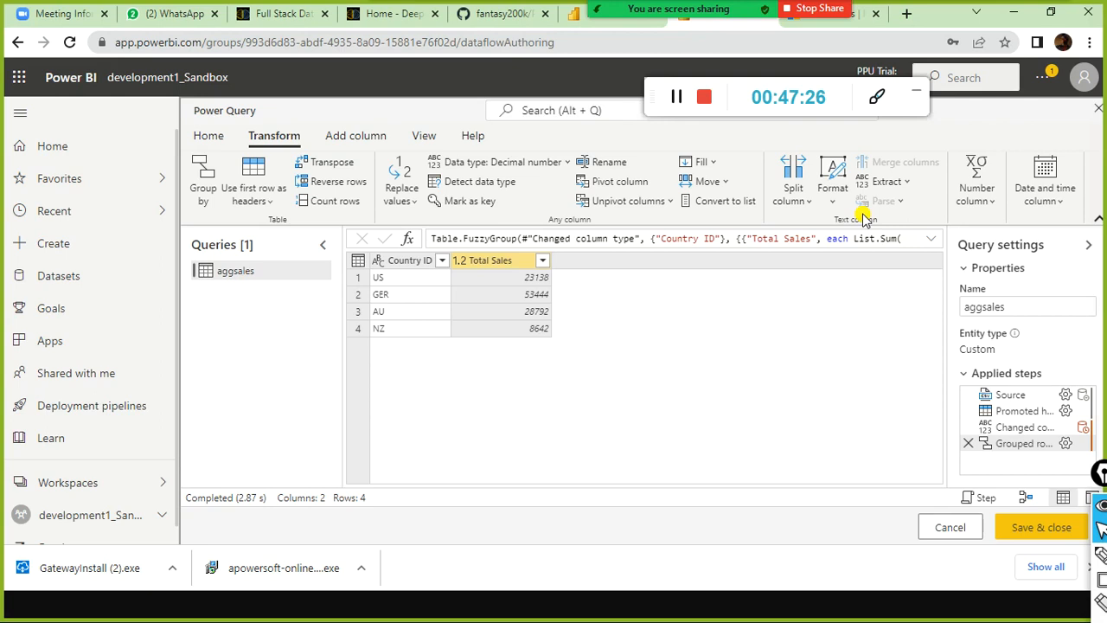
Review the Grouped rows step's fuzzy group options and close the settings without changes.
mouse_move(718, 11)
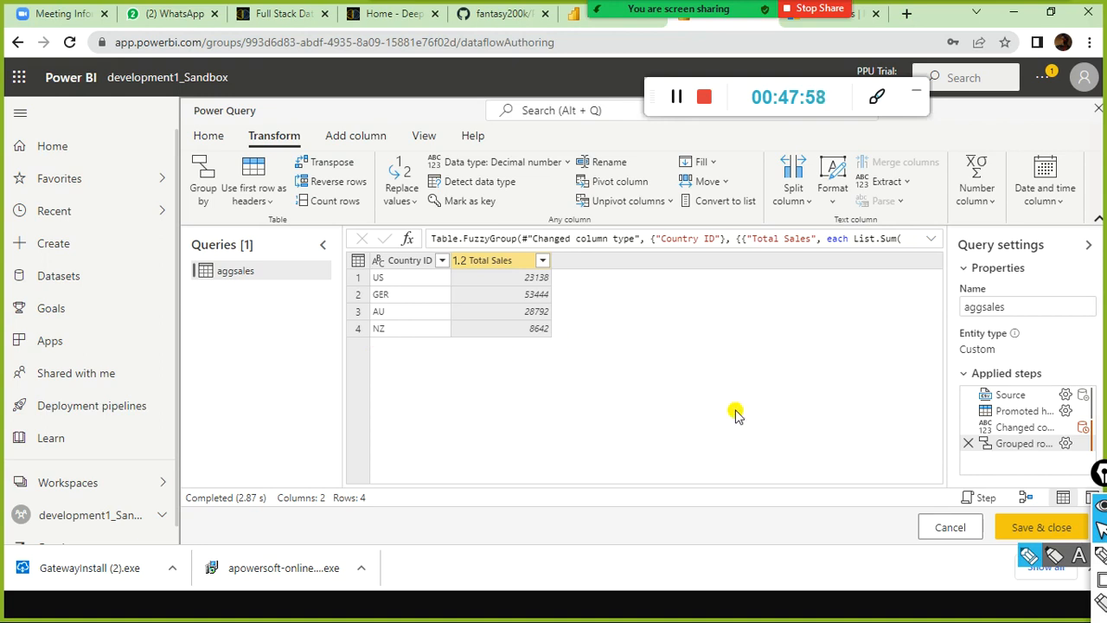
click(1066, 443)
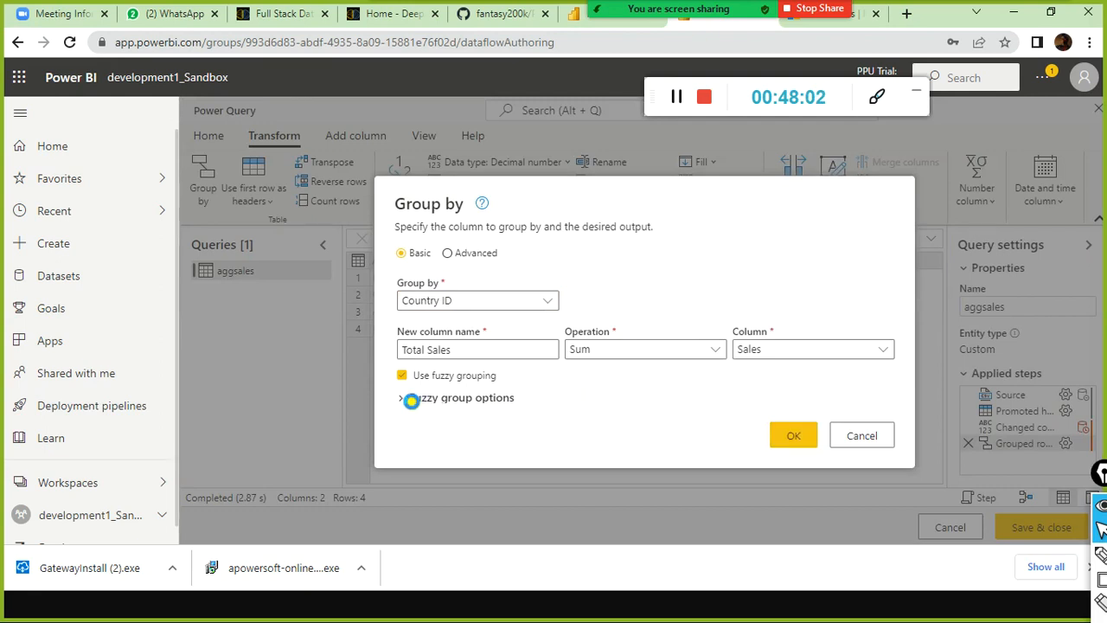
click(865, 436)
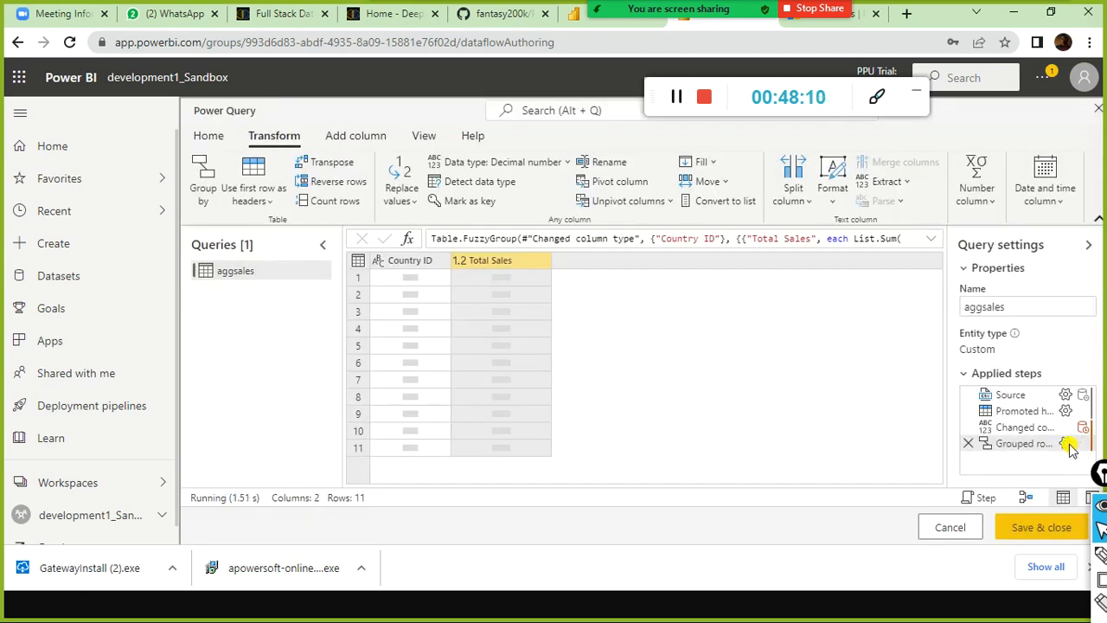
click(1067, 443)
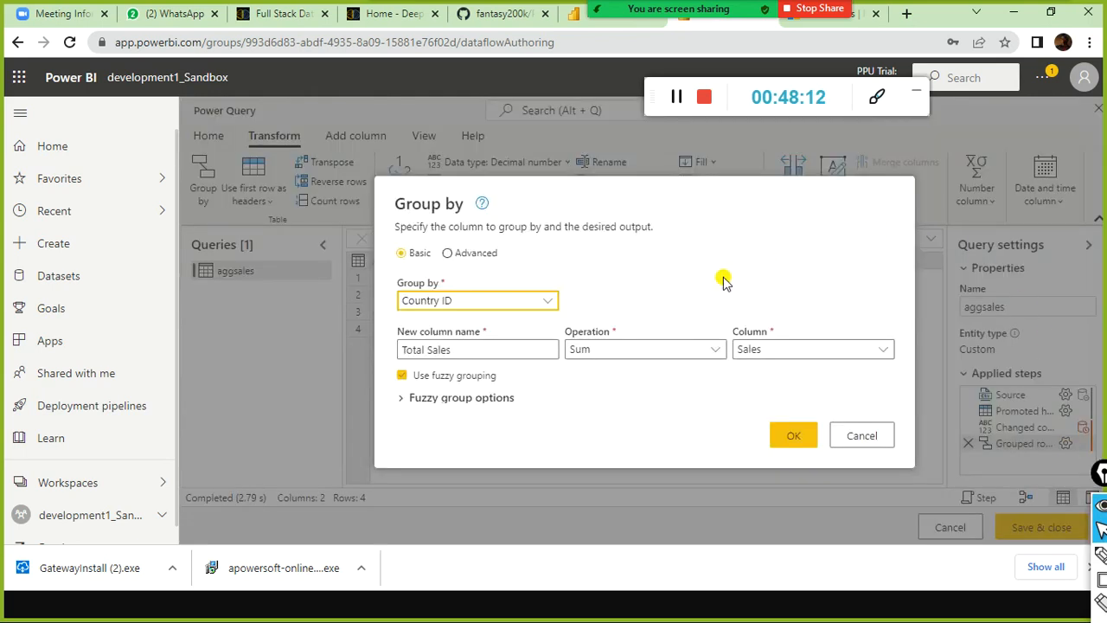
click(402, 399)
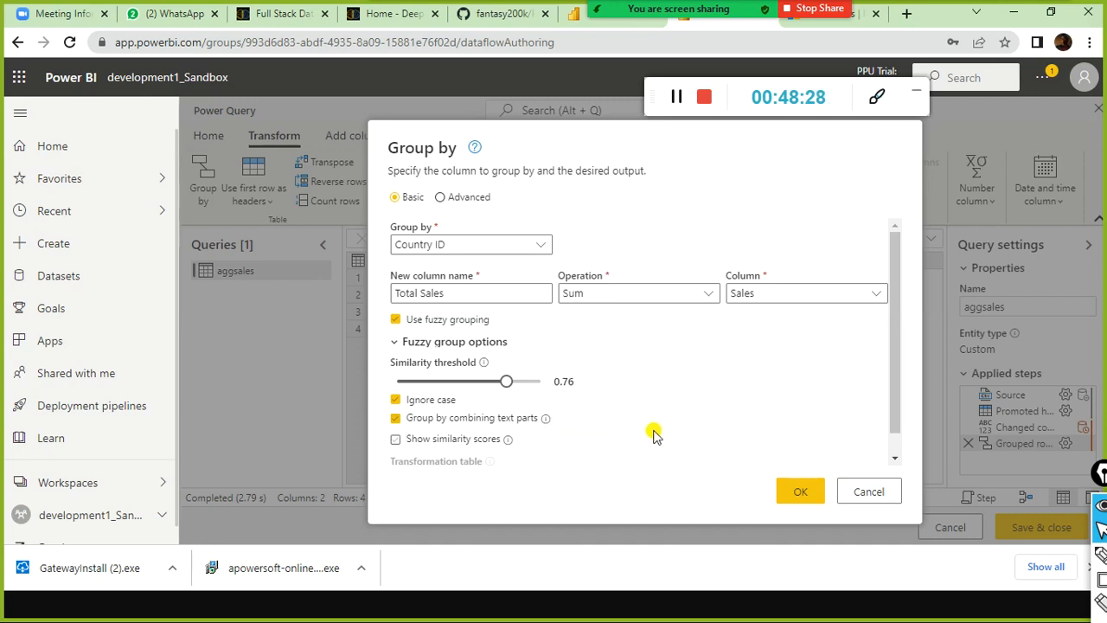
click(869, 497)
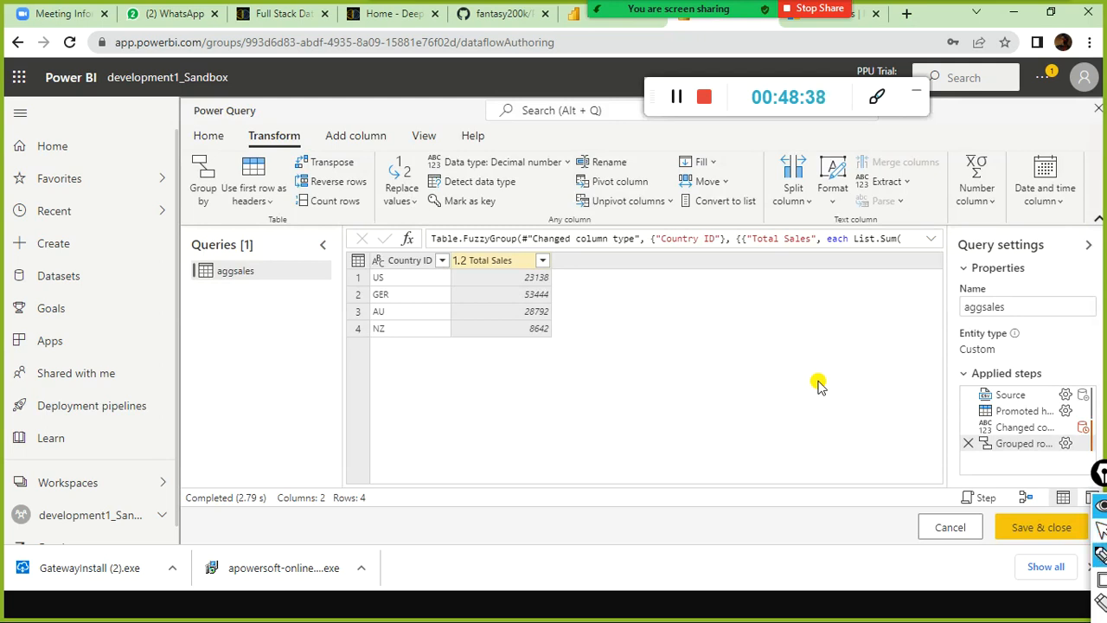
Handwrite "Indonesia" and "India" in red beside the grouped table, with arrows pointing toward a handwritten "ind".
drag(384, 437, 316, 329)
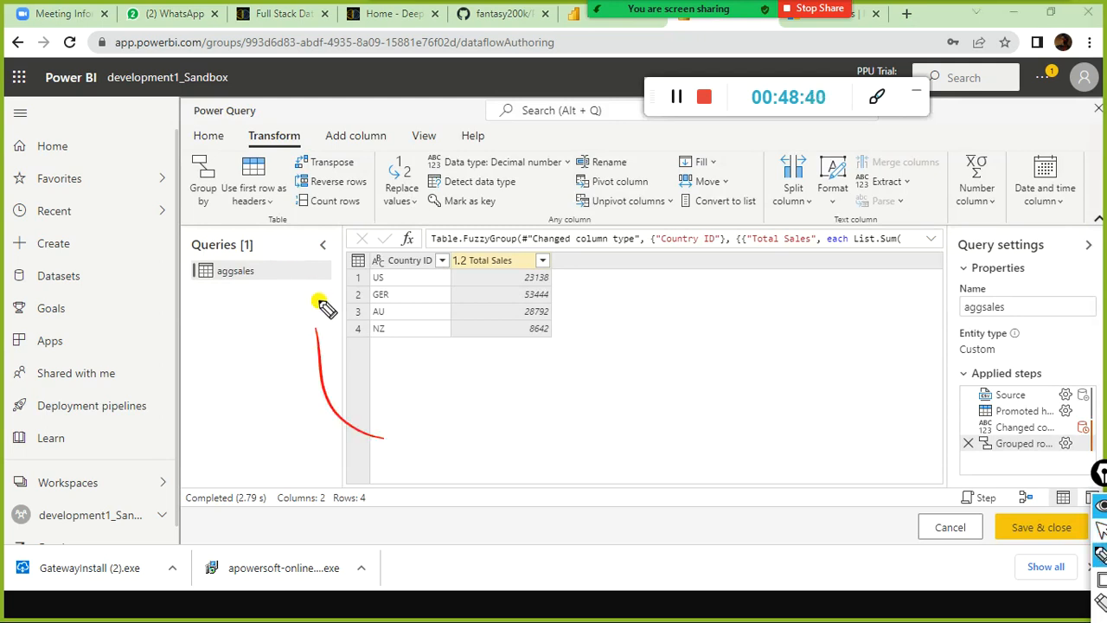
mouse_move(749, 330)
mouse_down()
mouse_move(749, 353)
mouse_move(862, 329)
mouse_up()
mouse_move(763, 381)
mouse_down()
mouse_move(766, 403)
mouse_move(854, 380)
mouse_up()
mouse_move(705, 350)
mouse_down()
mouse_move(667, 367)
mouse_move(705, 370)
mouse_up()
mouse_move(550, 388)
mouse_down()
mouse_move(560, 398)
mouse_move(597, 384)
mouse_up()
drag(718, 393, 685, 407)
drag(685, 406, 718, 415)
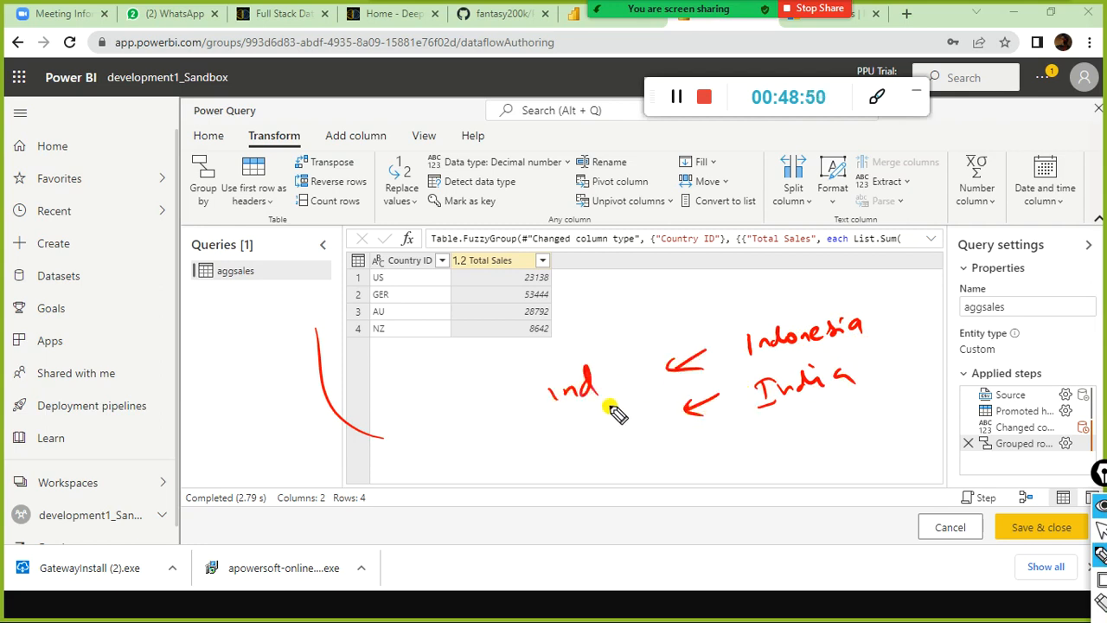
Underline "ind", write a second "ind" beneath it, and circle the whole Indonesia and India example.
drag(568, 416, 631, 388)
drag(589, 438, 615, 446)
drag(629, 439, 632, 437)
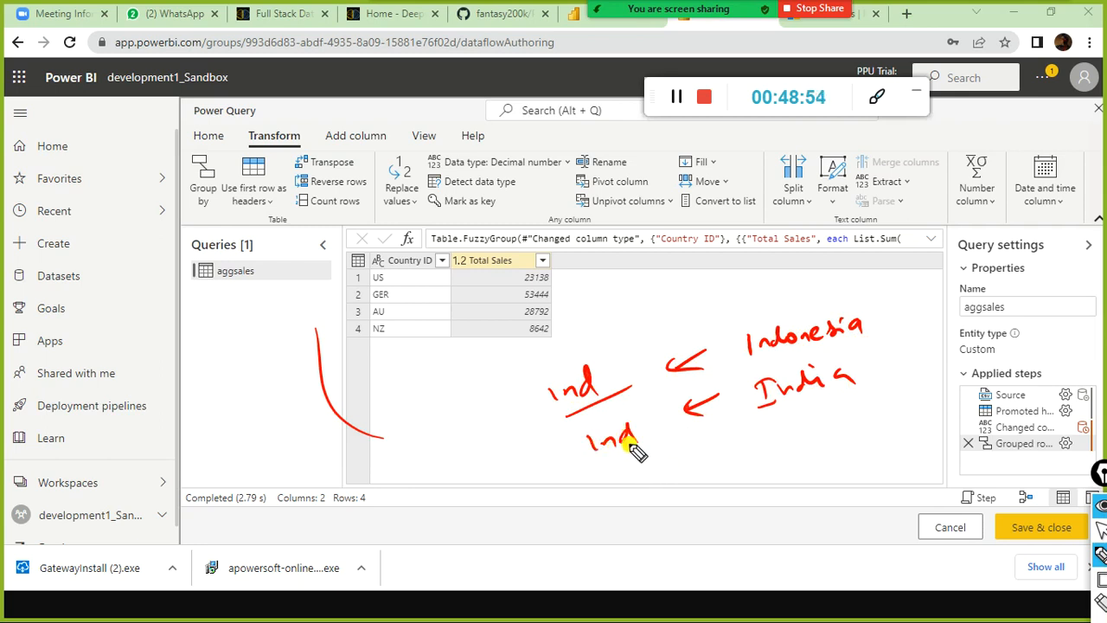
mouse_move(865, 283)
mouse_down()
mouse_move(502, 358)
mouse_move(931, 388)
mouse_move(865, 279)
mouse_up()
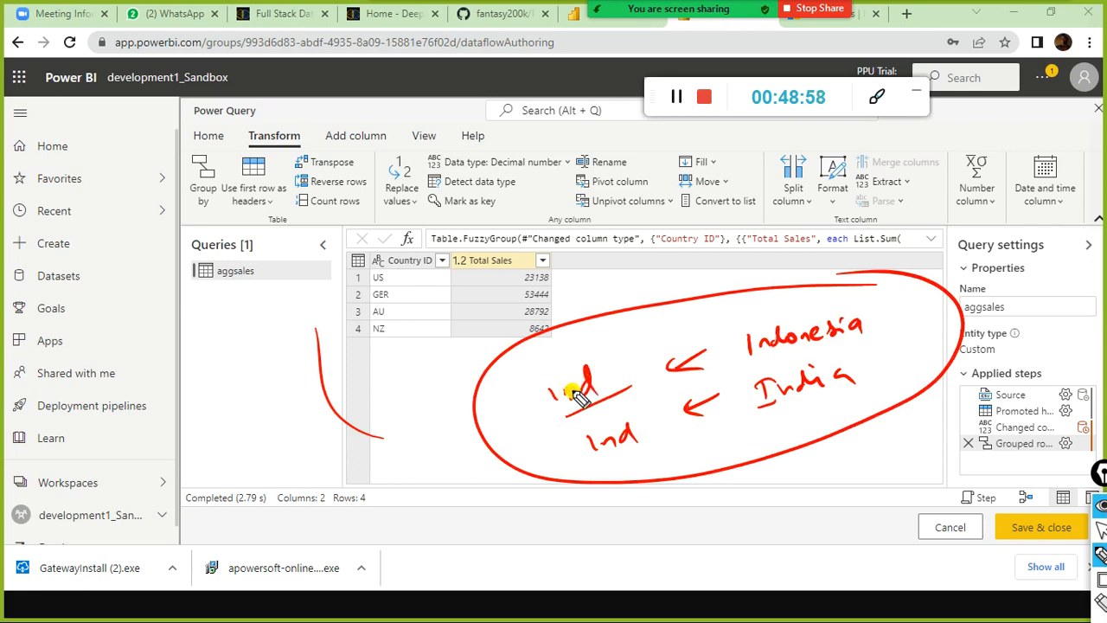
Handwrite "data Governance problem" beside the circled example and draw a downward arrow to the circle.
mouse_move(344, 471)
mouse_down()
mouse_move(401, 430)
mouse_move(445, 424)
mouse_move(503, 394)
mouse_up()
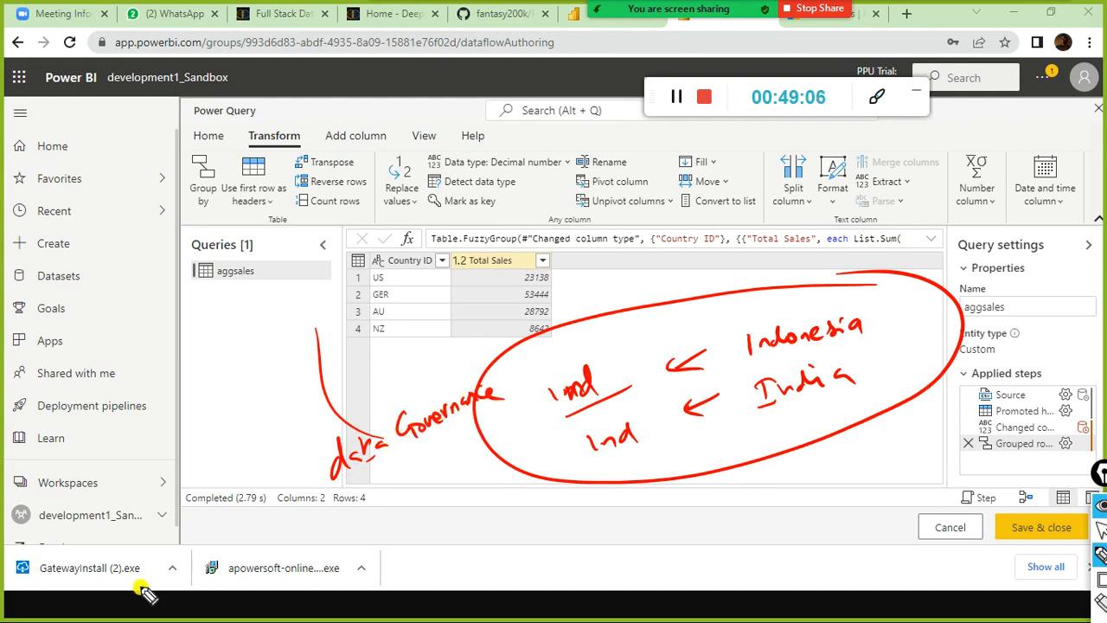
mouse_move(424, 439)
mouse_down()
mouse_move(509, 423)
mouse_move(498, 418)
mouse_up()
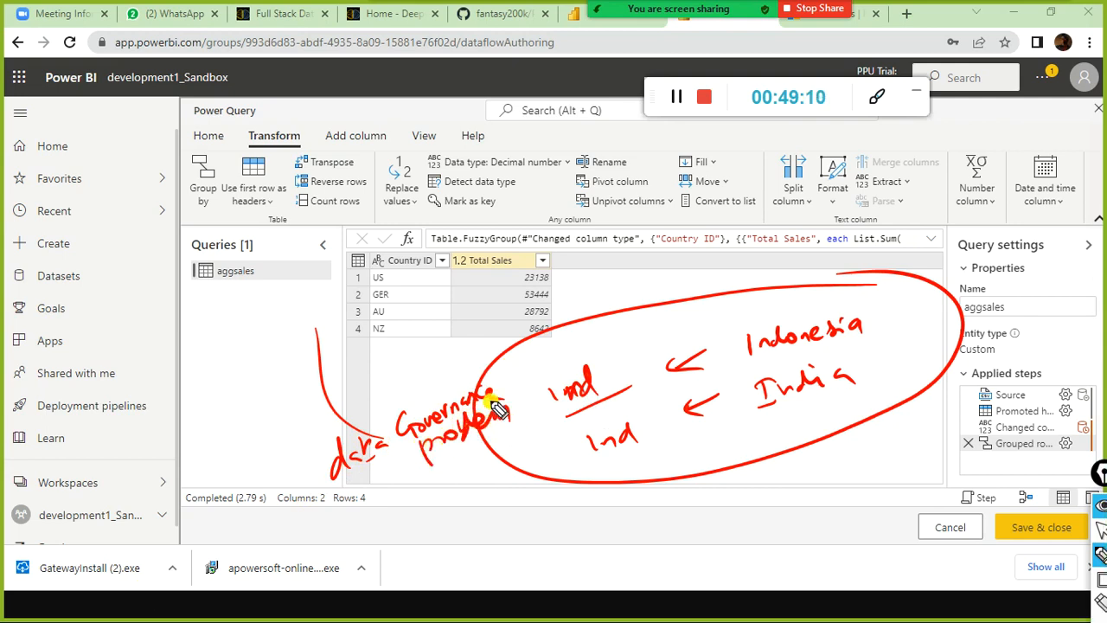
drag(612, 268, 616, 315)
drag(641, 278, 618, 318)
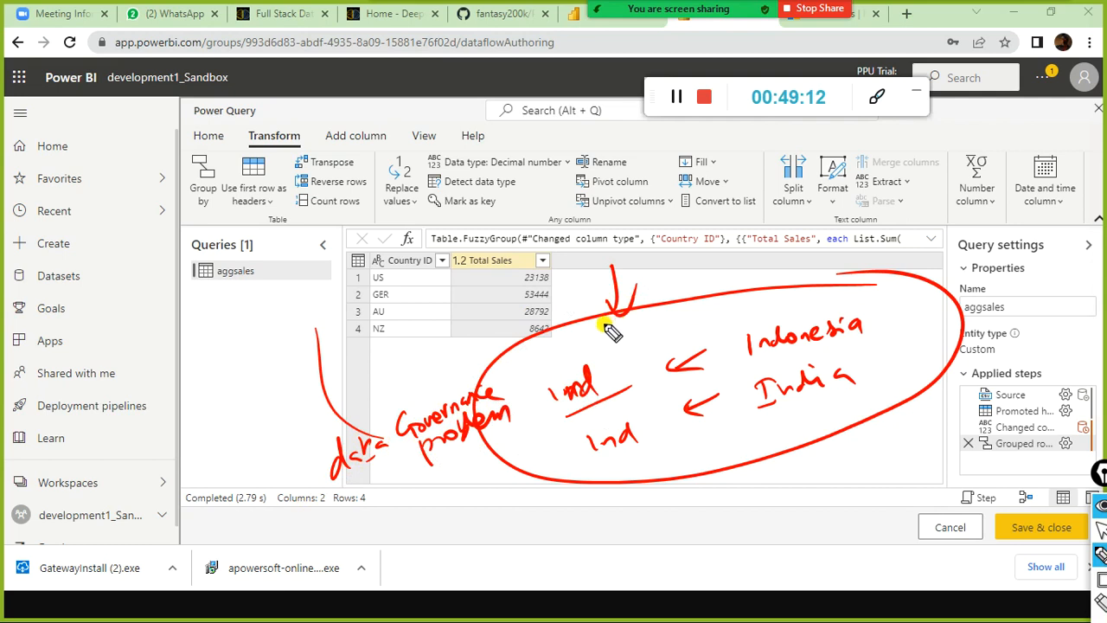
Sketch a box beside the governance note with arrows to both "ind" entries, and underline the lower "ind" and "India".
mouse_move(185, 368)
mouse_down()
mouse_move(205, 460)
mouse_move(161, 379)
mouse_up()
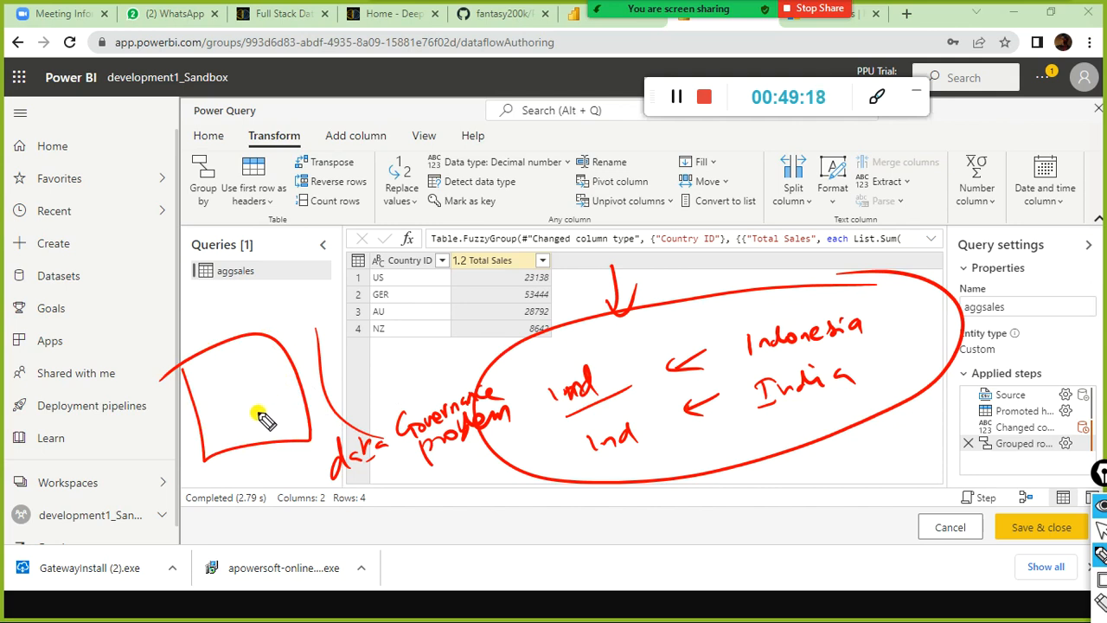
drag(297, 384, 539, 346)
drag(282, 404, 605, 425)
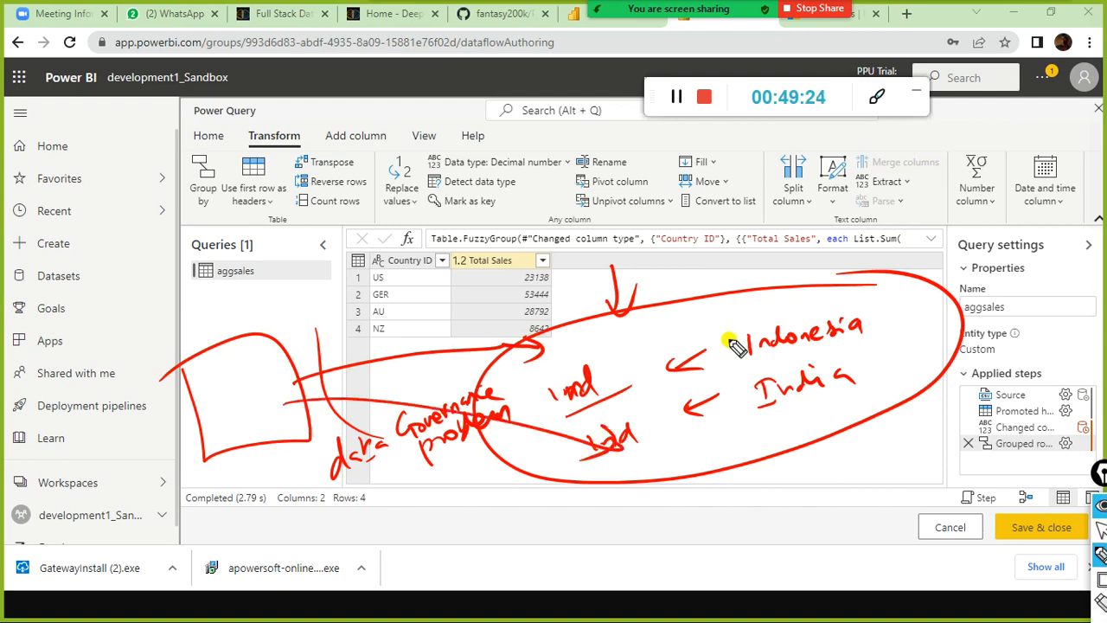
drag(647, 445, 608, 462)
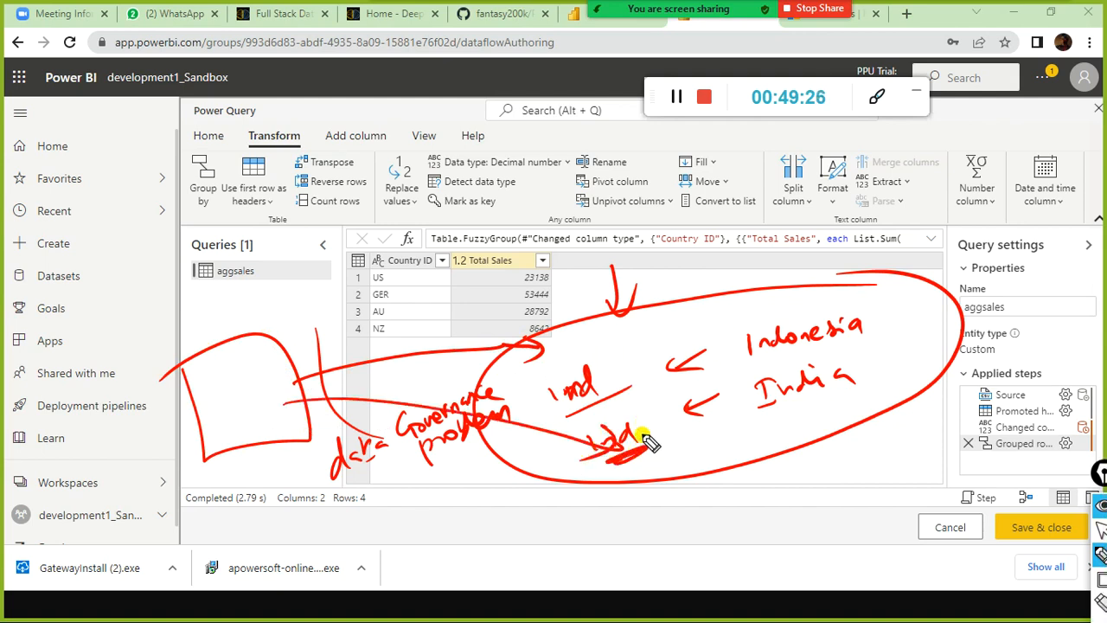
drag(760, 405, 857, 382)
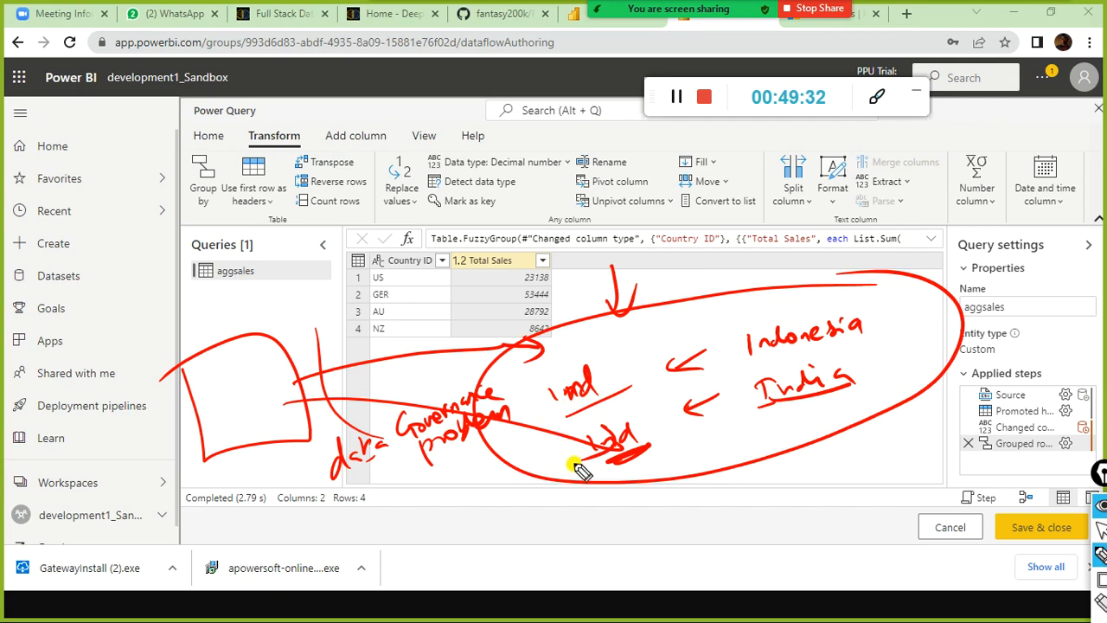
Draw a brace beside the two "ind" entries and handwrite a circled "USS" just below the grouped table.
drag(542, 377, 554, 411)
drag(571, 437, 595, 457)
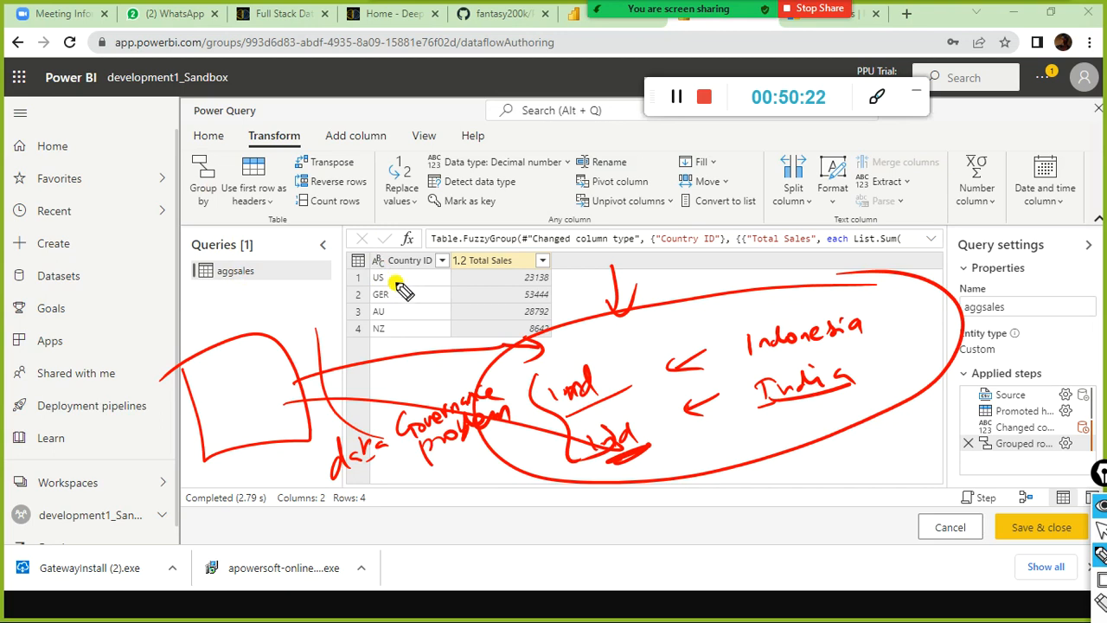
mouse_move(375, 339)
mouse_down()
mouse_move(377, 351)
mouse_move(418, 346)
mouse_move(436, 362)
mouse_up()
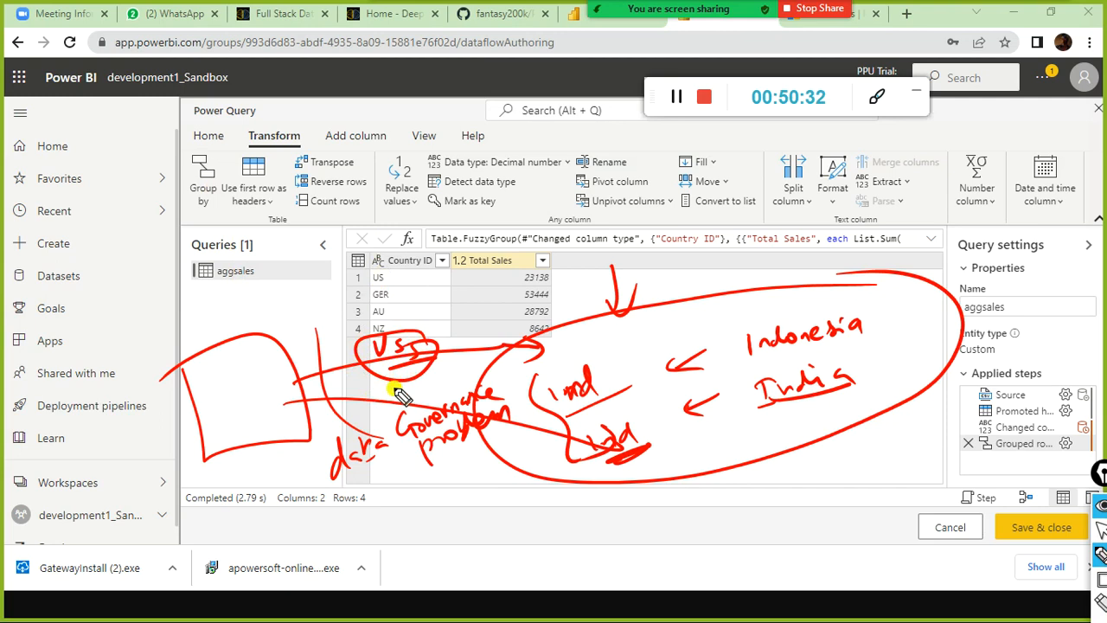
Handwrite and underline "DCDS" above the sketched box, and draw a circle around both "ind" entries.
drag(307, 285, 345, 273)
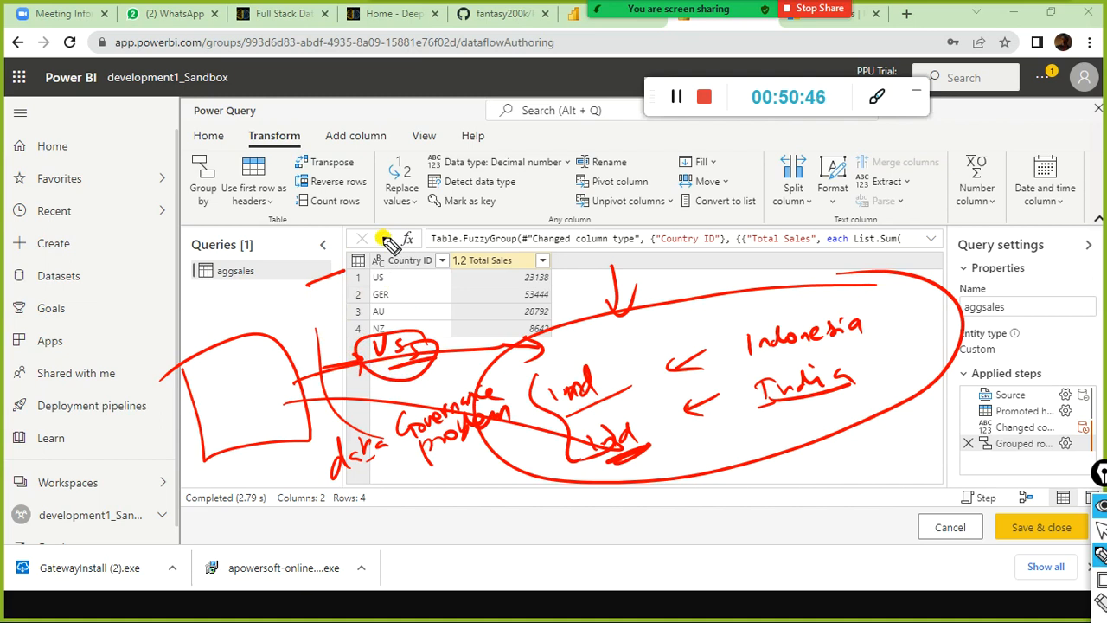
mouse_move(160, 307)
mouse_down()
mouse_move(171, 321)
mouse_move(262, 296)
mouse_up()
drag(170, 363, 284, 289)
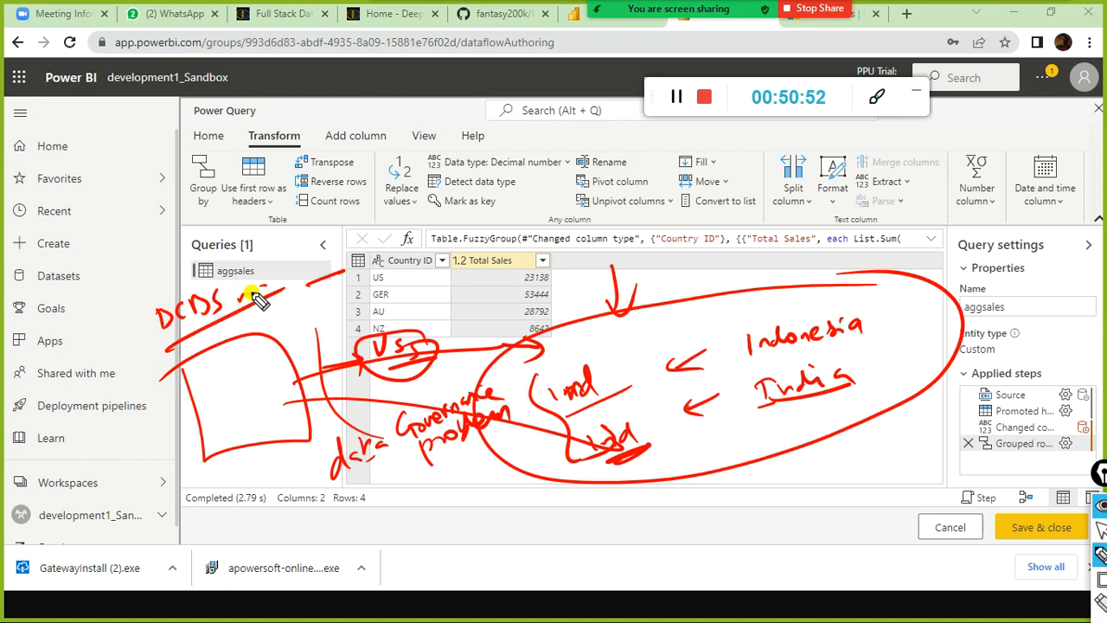
drag(329, 410, 350, 428)
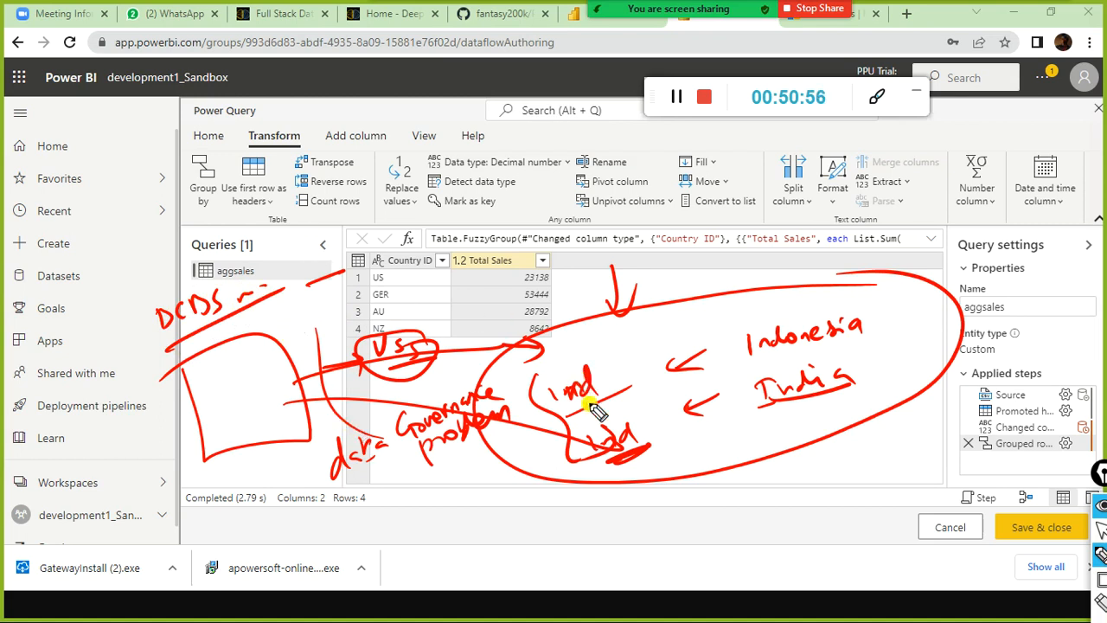
drag(554, 354, 513, 389)
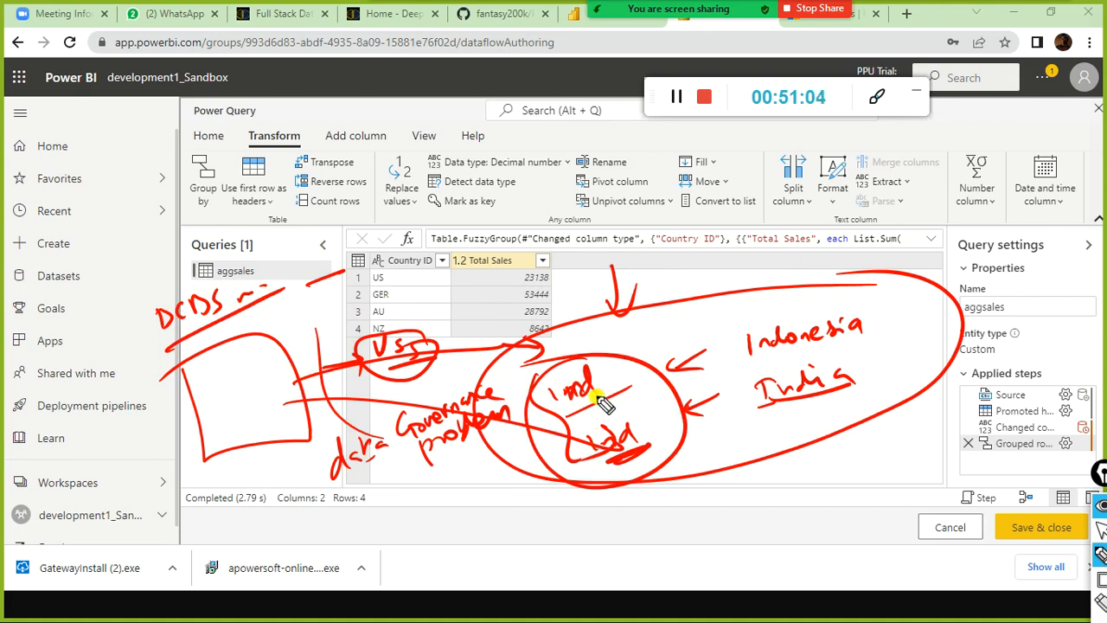
Switch to the customFunctn Power Query Editor in Power BI Desktop and clear all red annotations from the screen.
key(alt+Tab)
key(alt+Tab)
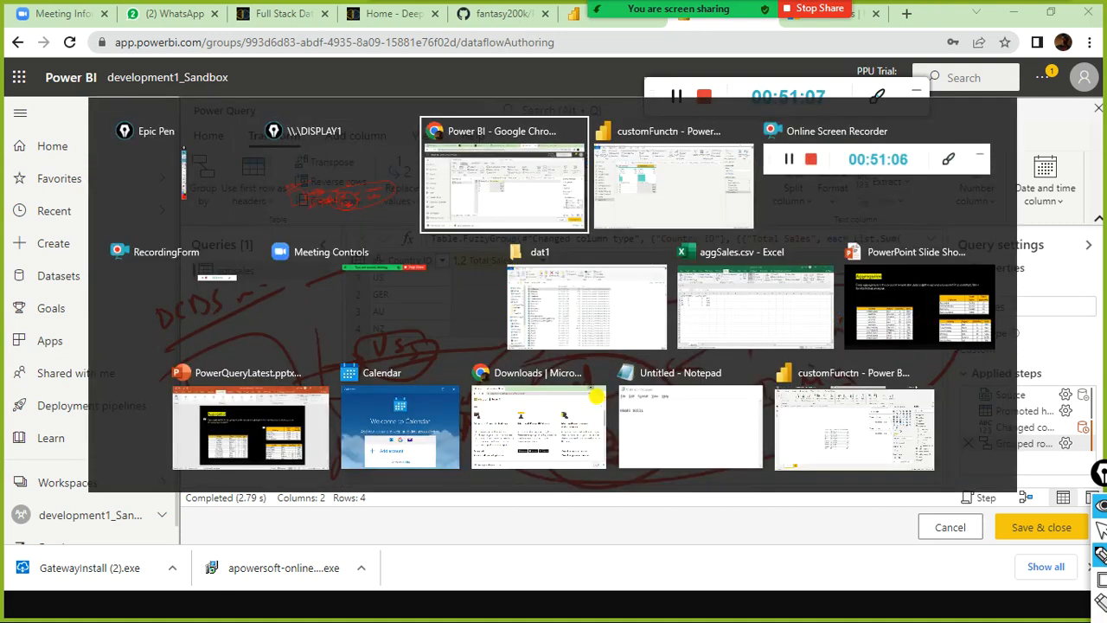
key(alt+Tab)
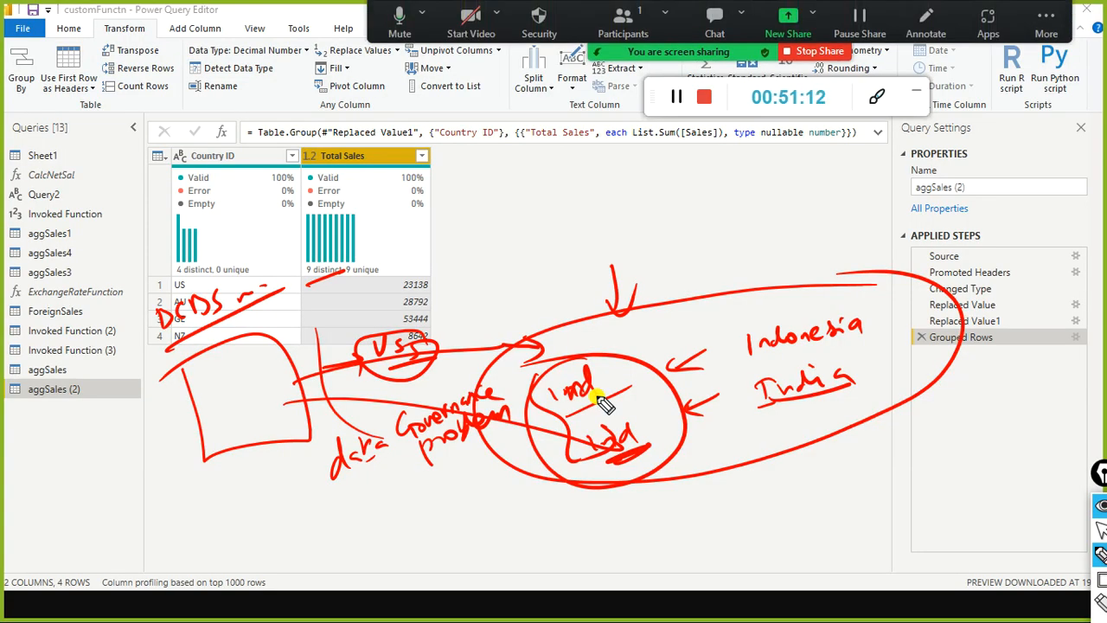
key(ctrl+shift+7)
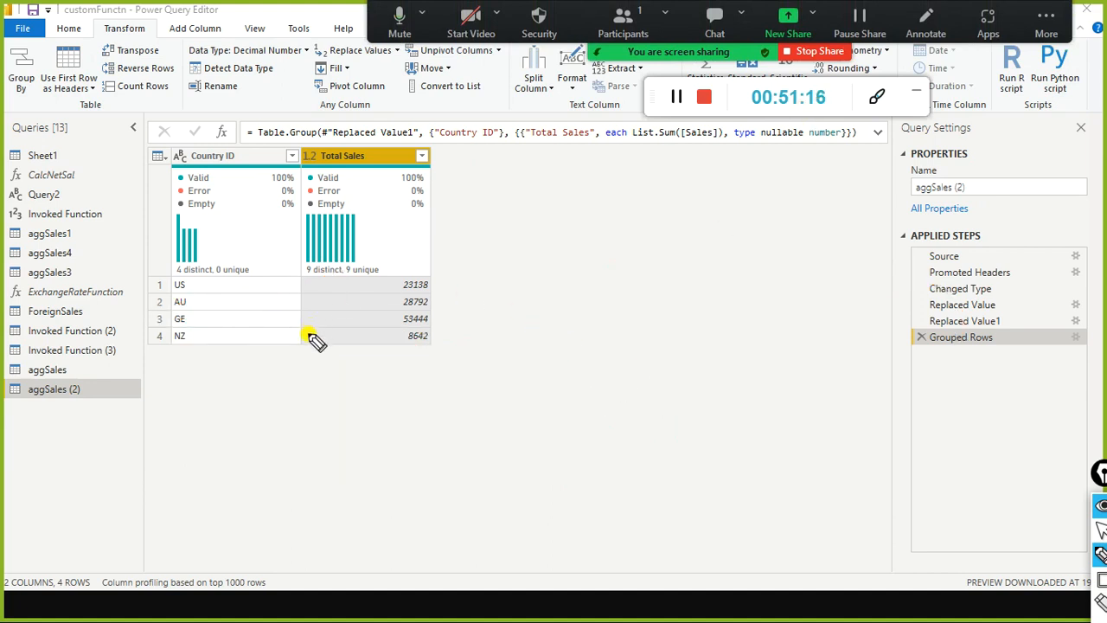
Examine the aggSales query at its Replaced Value1 and Replaced Value steps to compare the Country ID values.
click(69, 372)
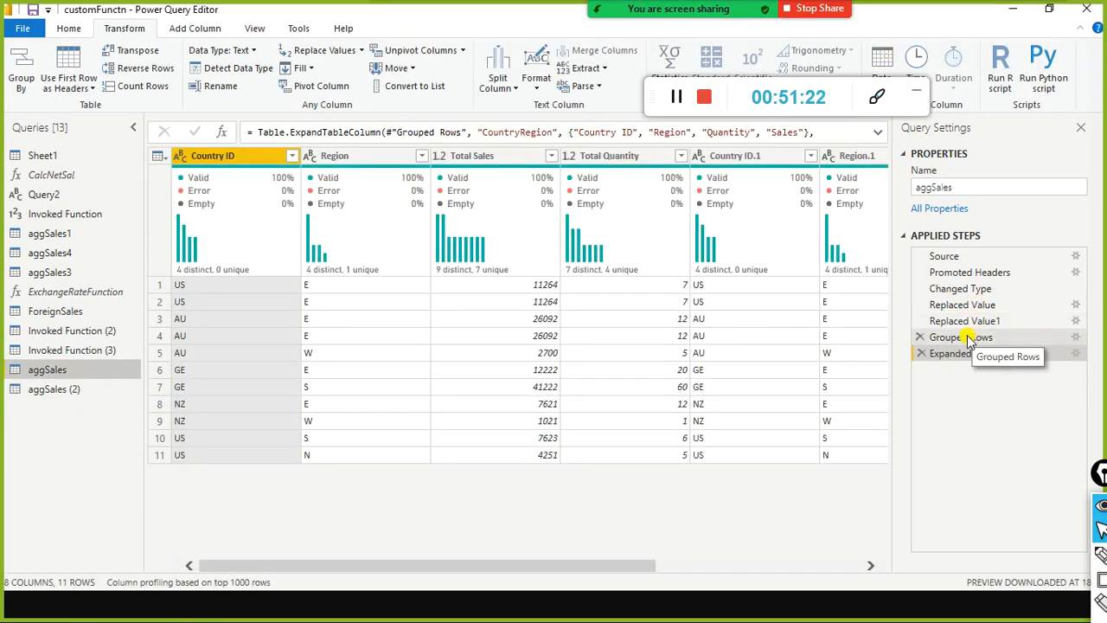
click(951, 320)
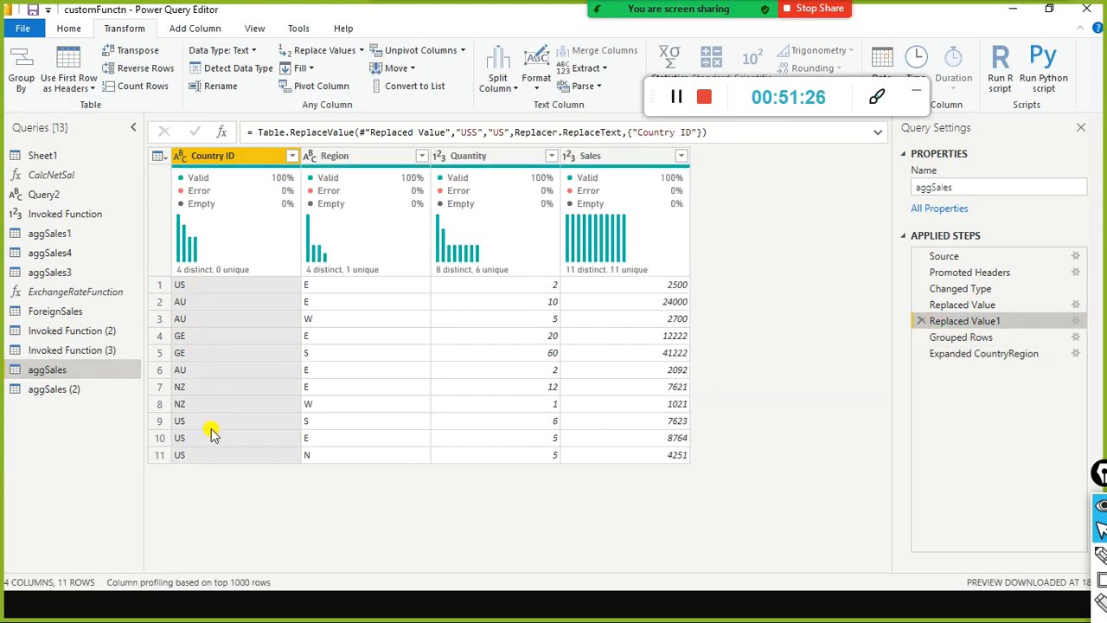
click(942, 305)
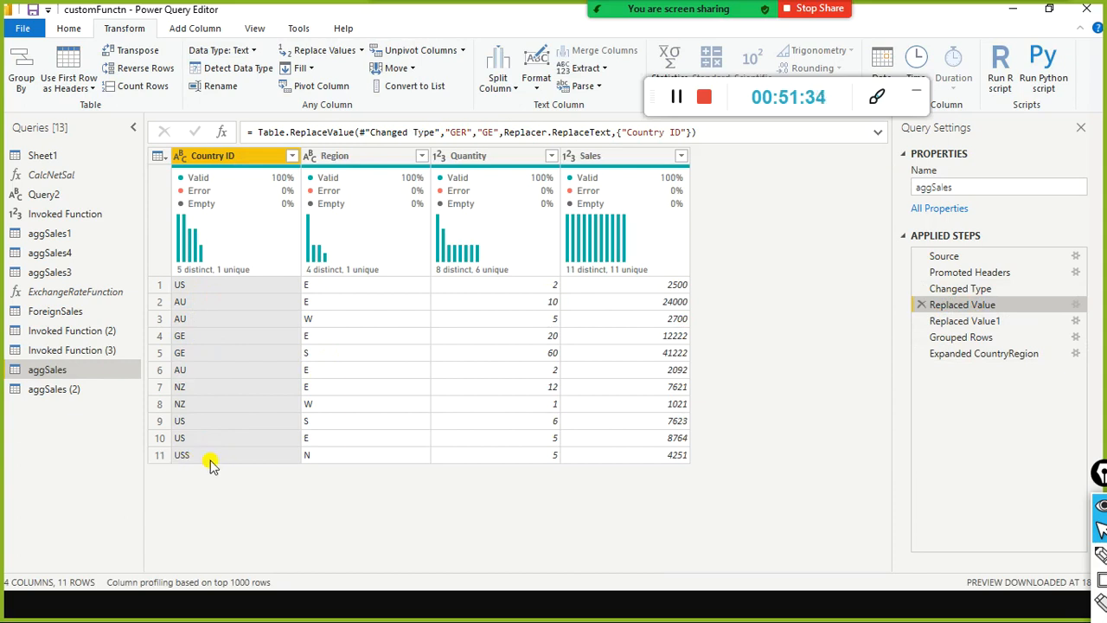
Draw red boxes around the US and USS rows in Country ID, and a tall box along the Region values.
mouse_move(148, 448)
mouse_down()
mouse_move(197, 486)
mouse_move(218, 482)
mouse_up()
mouse_move(149, 274)
mouse_down()
mouse_move(212, 303)
mouse_move(222, 292)
mouse_up()
mouse_move(147, 413)
mouse_down()
mouse_move(159, 432)
mouse_move(218, 446)
mouse_up()
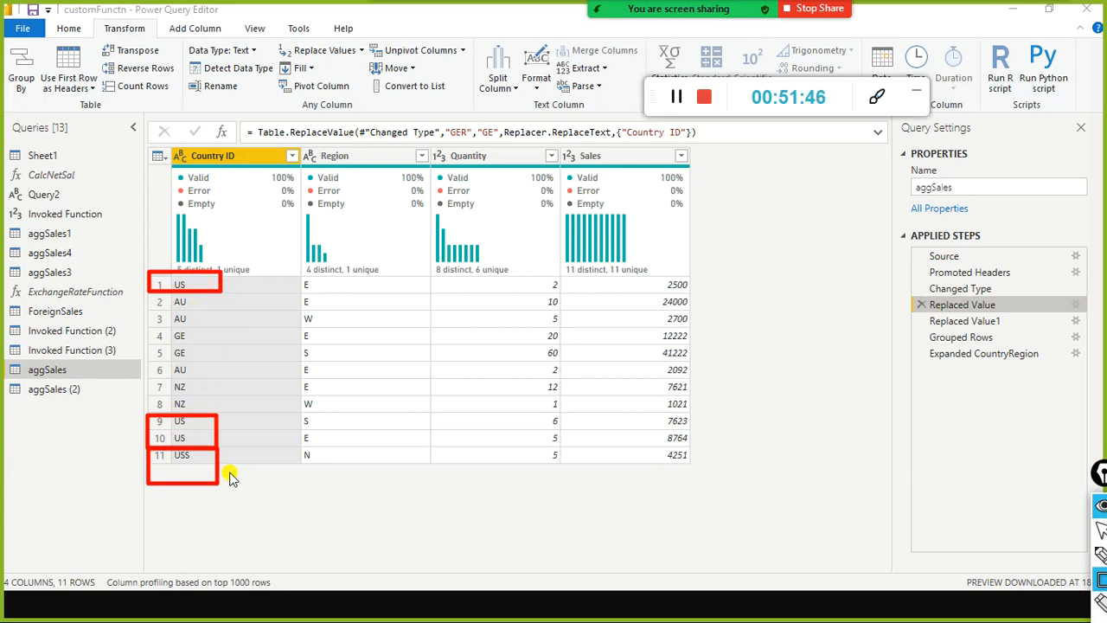
mouse_move(350, 259)
mouse_down()
mouse_move(344, 351)
mouse_move(311, 487)
mouse_move(271, 493)
mouse_up()
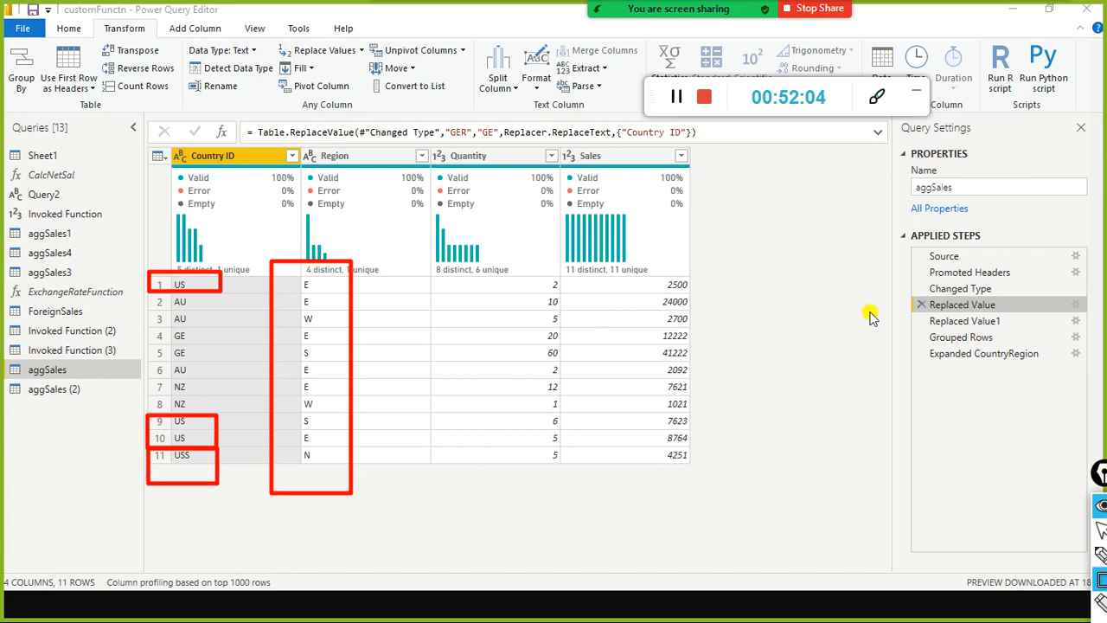
Switch to the PowerPoint slide show to view the Aggregation slide with its country sales tables.
key(alt+Tab)
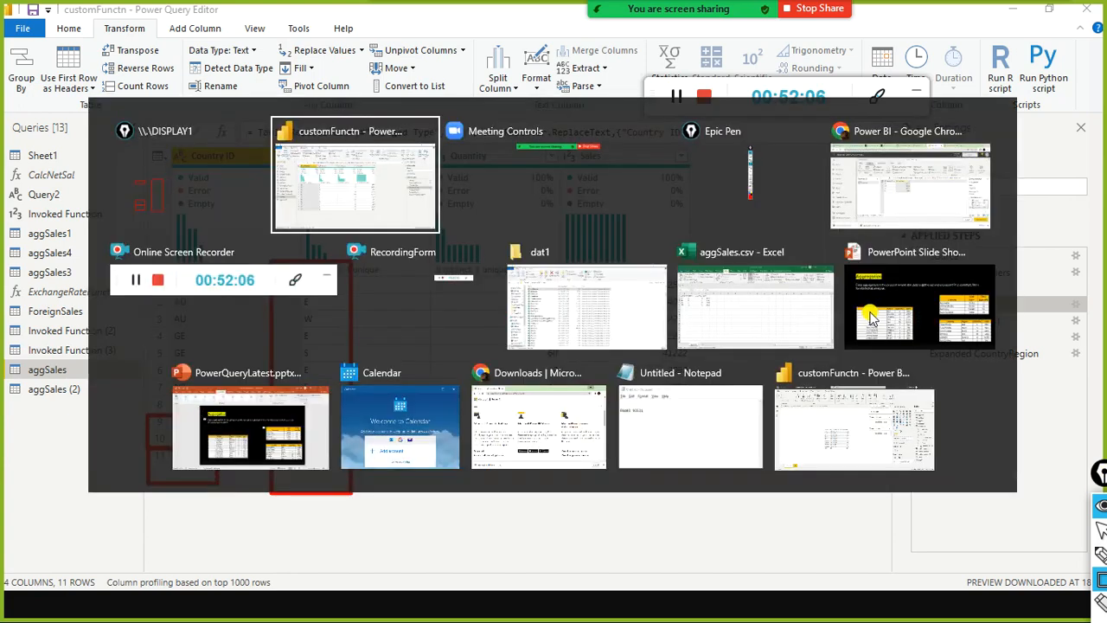
key(alt+Tab)
key(Tab)
key(Tab)
key(Tab)
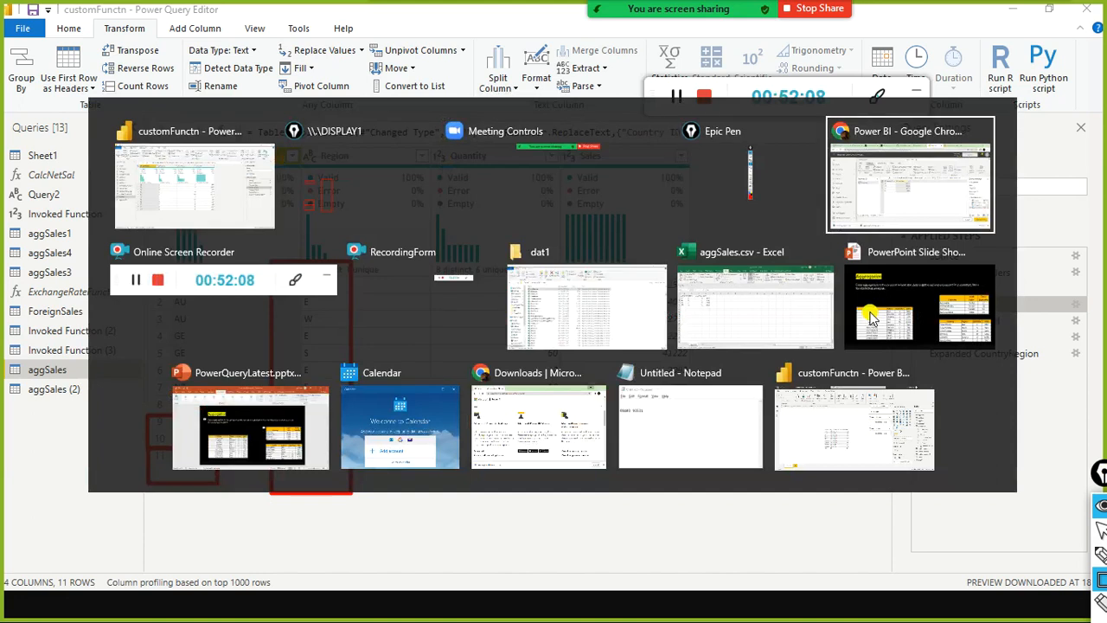
key(Tab)
key(Tab)
key(Tab)
key(Tab)
key(Tab)
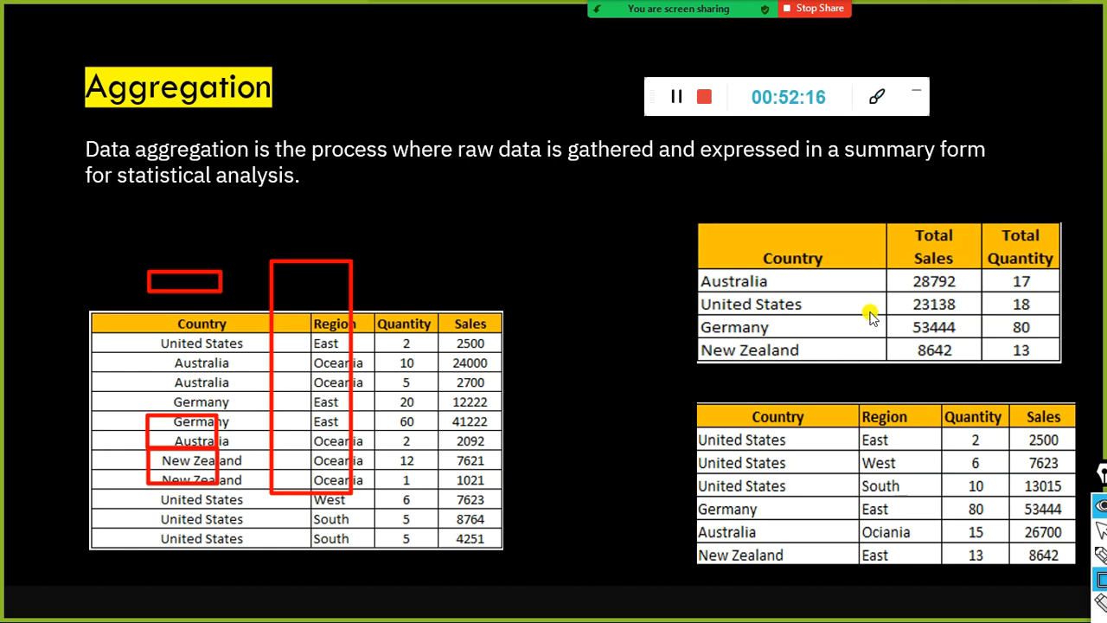
key(alt+Tab)
key(alt+Tab)
key(alt+Tab)
key(alt+Tab)
key(alt+Tab)
key(alt+Tab)
key(alt+Tab)
key(alt+Tab)
key(alt+Tab)
key(alt+Tab)
key(alt+Tab)
key(alt+Tab)
key(alt+Tab)
key(alt+Tab)
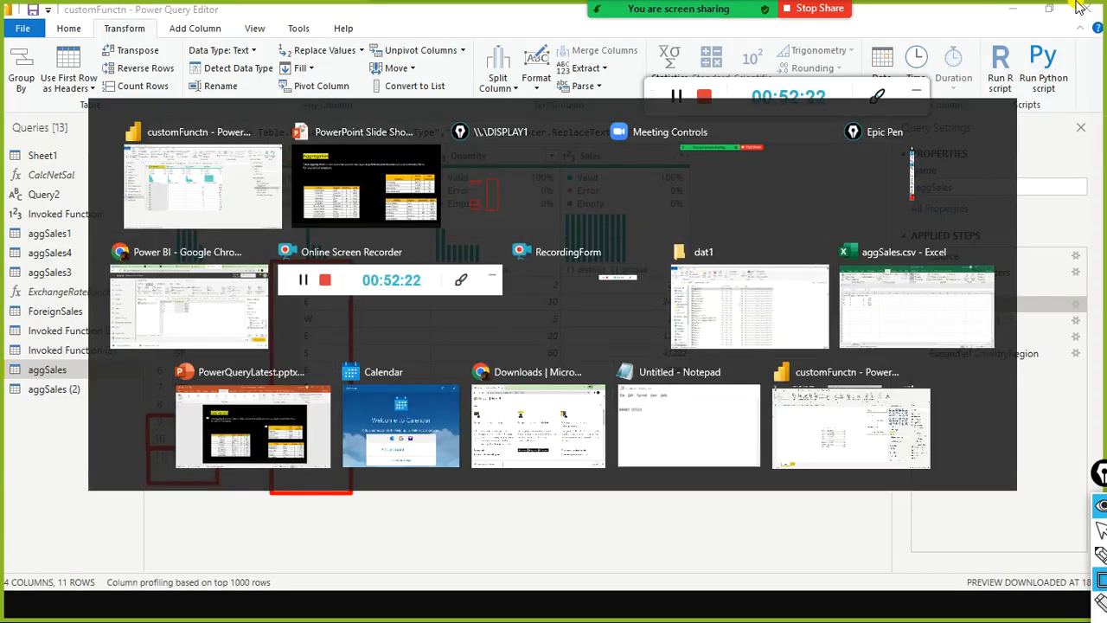
key(alt+Tab)
key(alt+Tab)
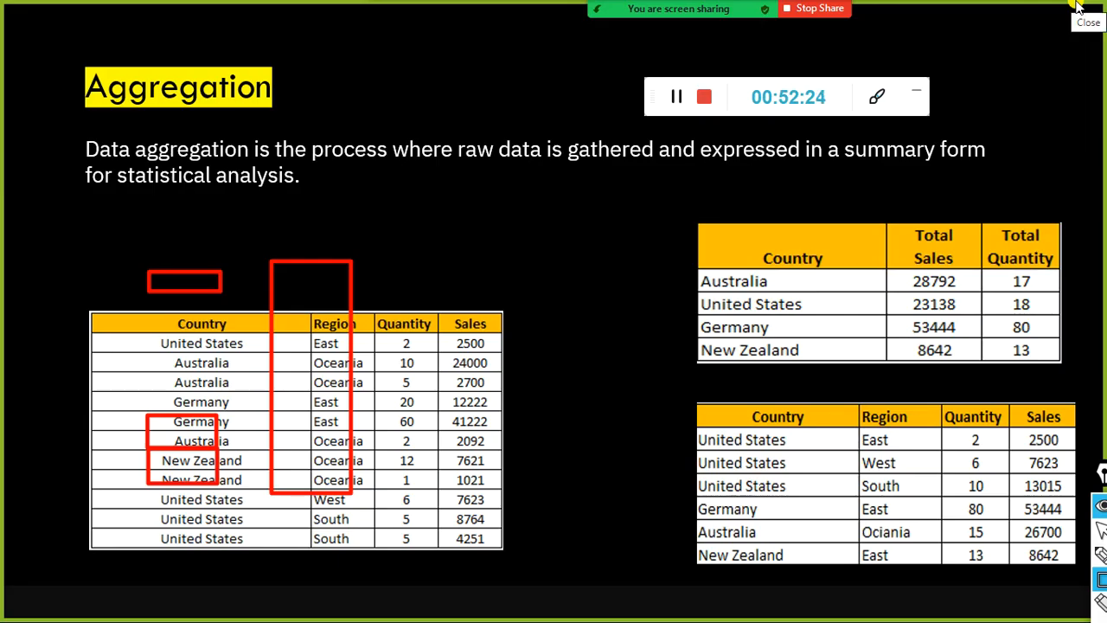
key(alt+Tab)
key(alt+Tab)
key(alt+Tab)
key(alt+Tab)
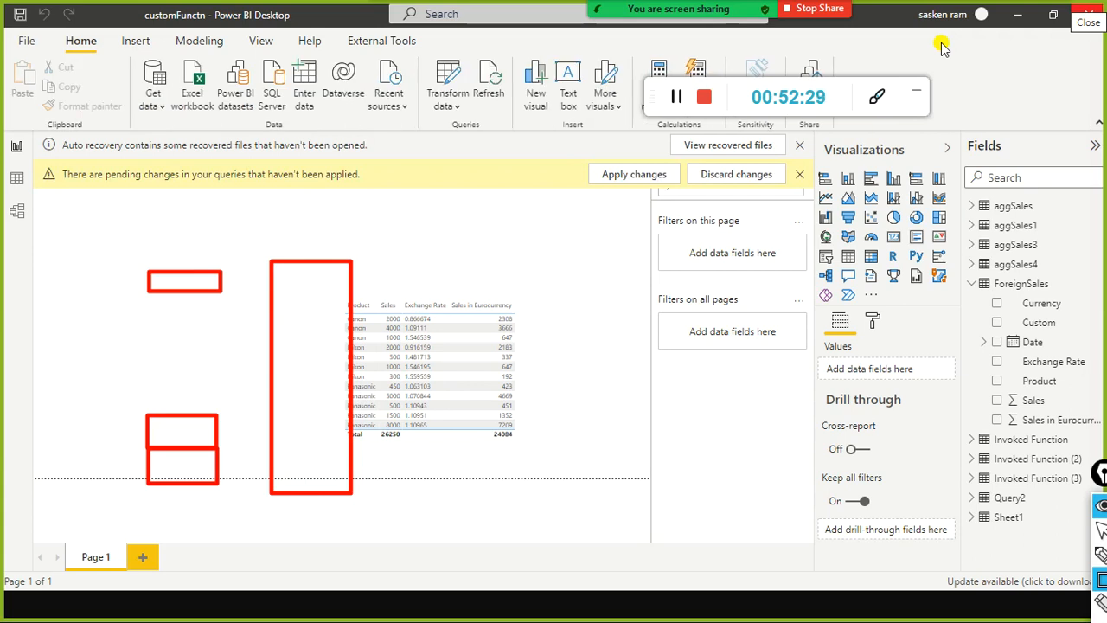
Switch back to the Power BI dataflow editor in Chrome, clear the red boxes, and return to the normal pointer.
key(alt+Tab)
key(alt+Tab)
key(alt+Tab)
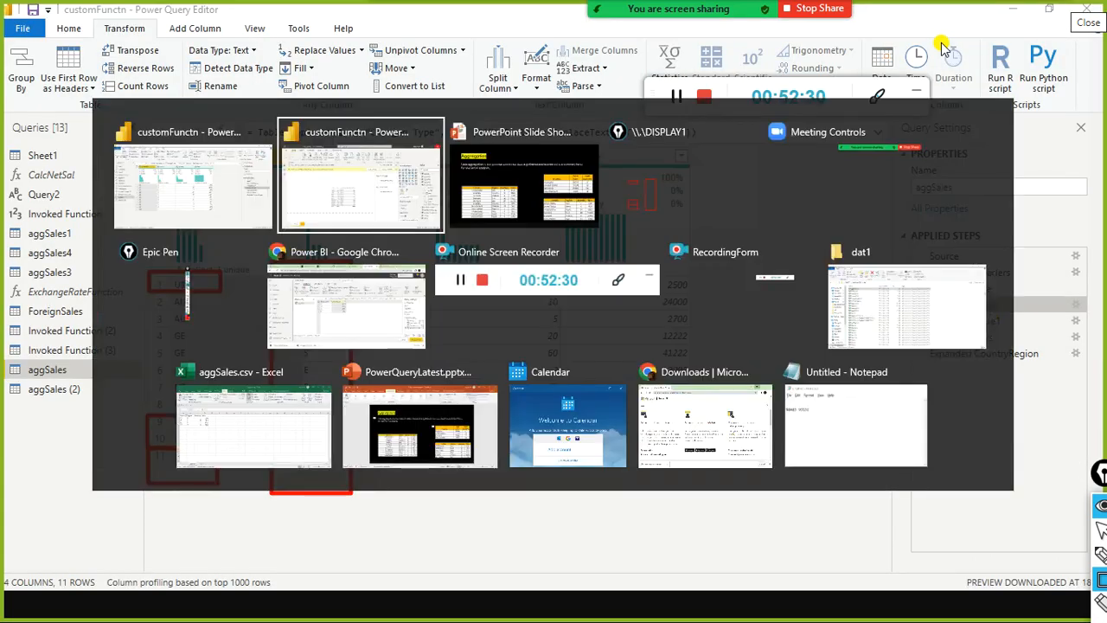
key(alt+Tab)
key(alt+Tab)
key(alt+Tab)
key(alt+Tab)
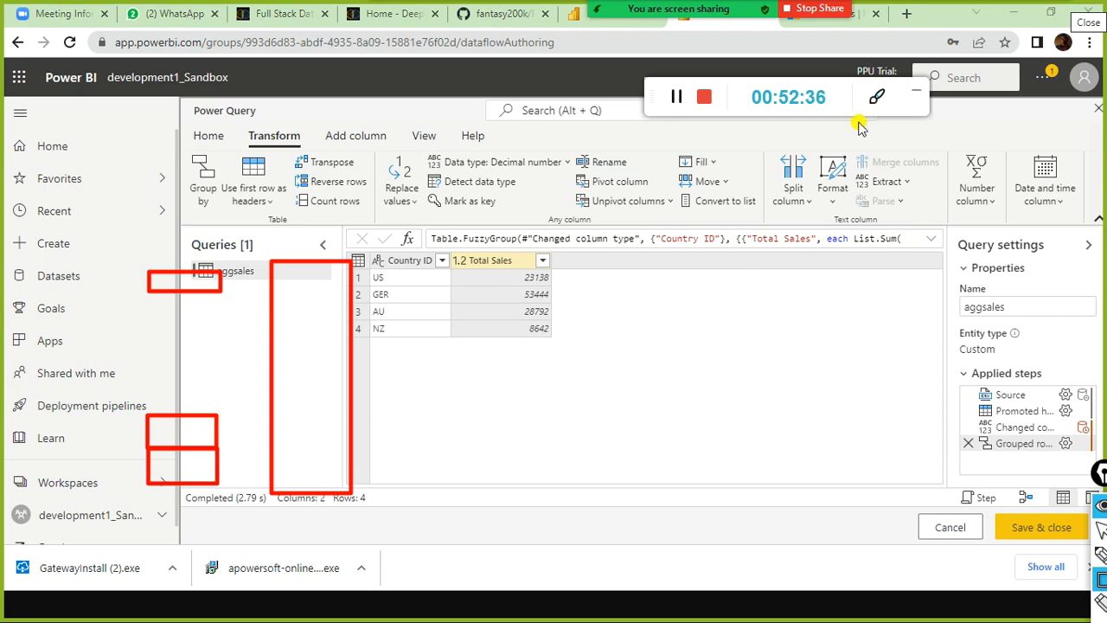
key(ctrl+shift+7)
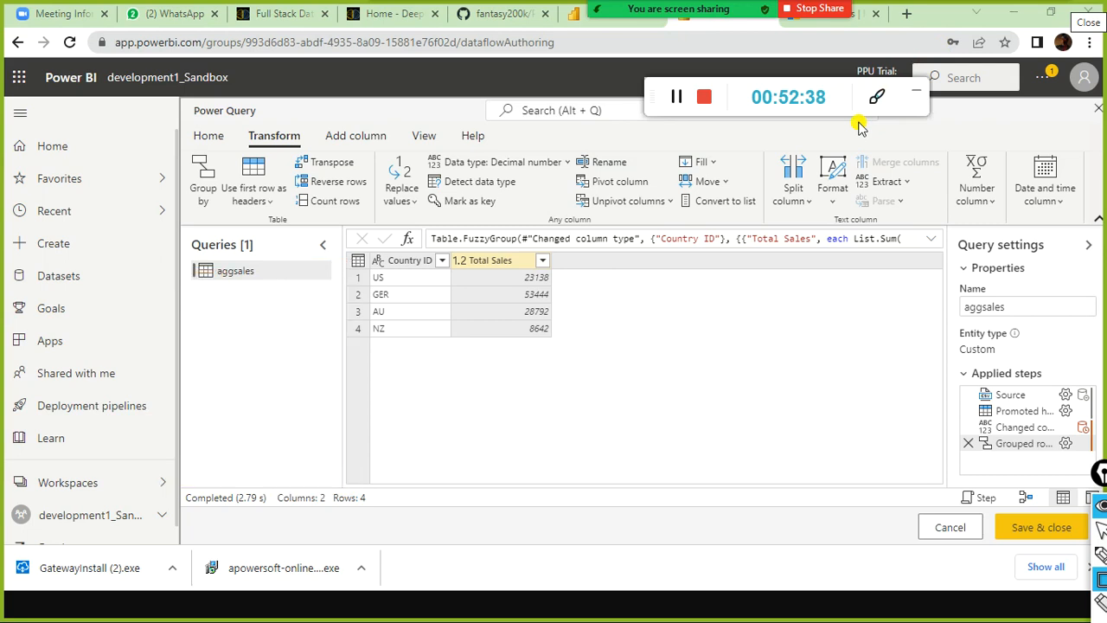
key(ctrl+shift+2)
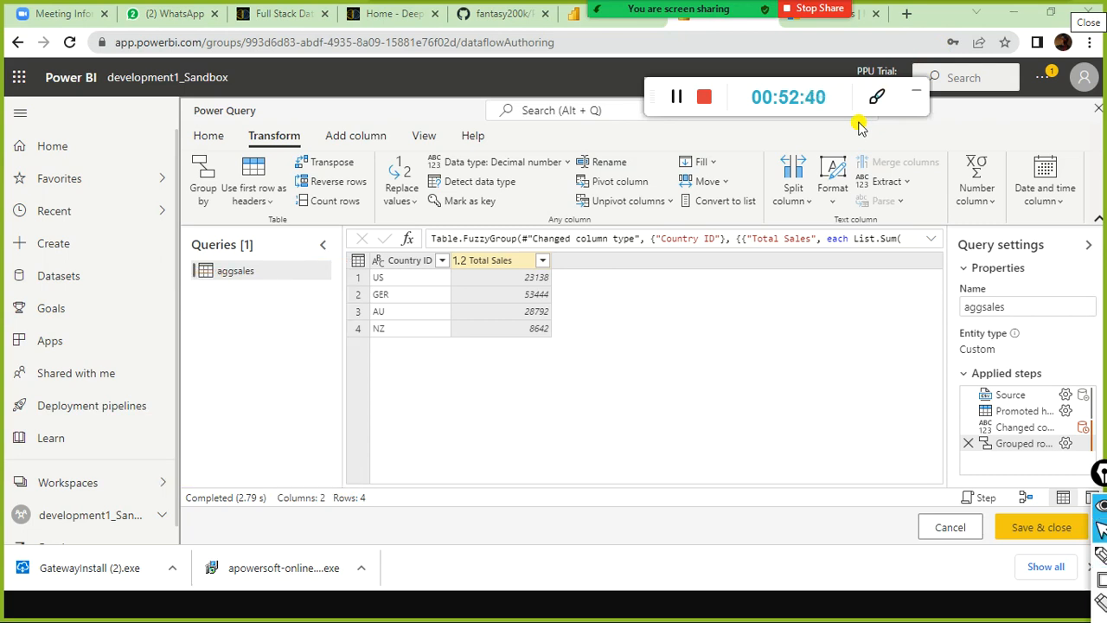